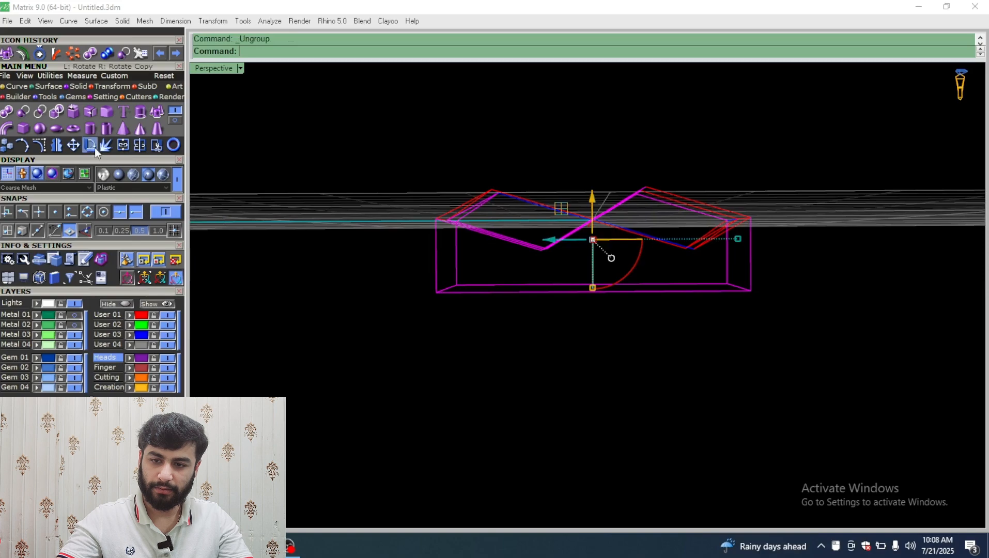
# Delete the box-shaped frame curves beneath the zigzag pattern, keeping the pattern's outline curves
pyautogui.moveTo(781, 270); pyautogui.dragTo(416, 352)
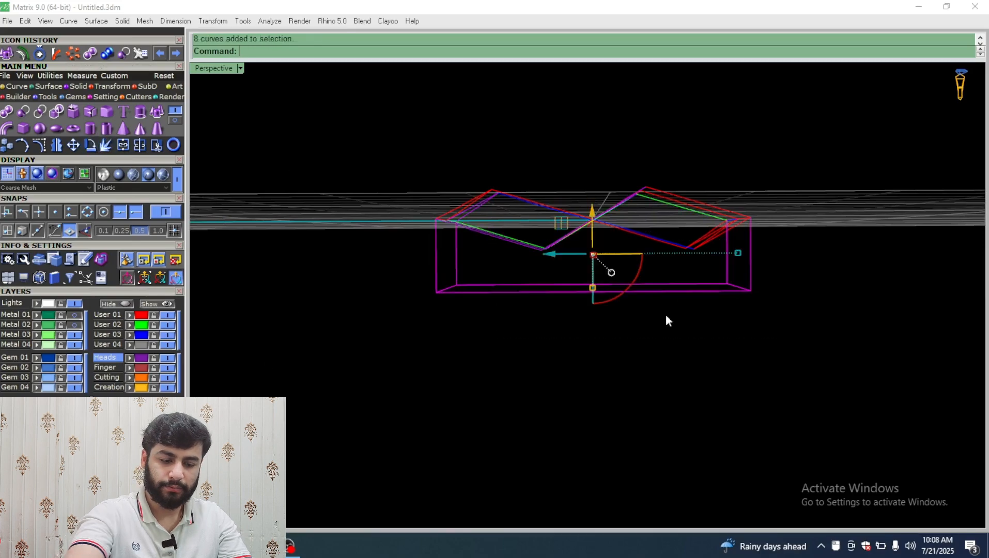
pyautogui.moveTo(721, 207); pyautogui.dragTo(746, 270, button='right')
pyautogui.press('Delete')
pyautogui.moveTo(532, 166); pyautogui.dragTo(557, 219, button='right')
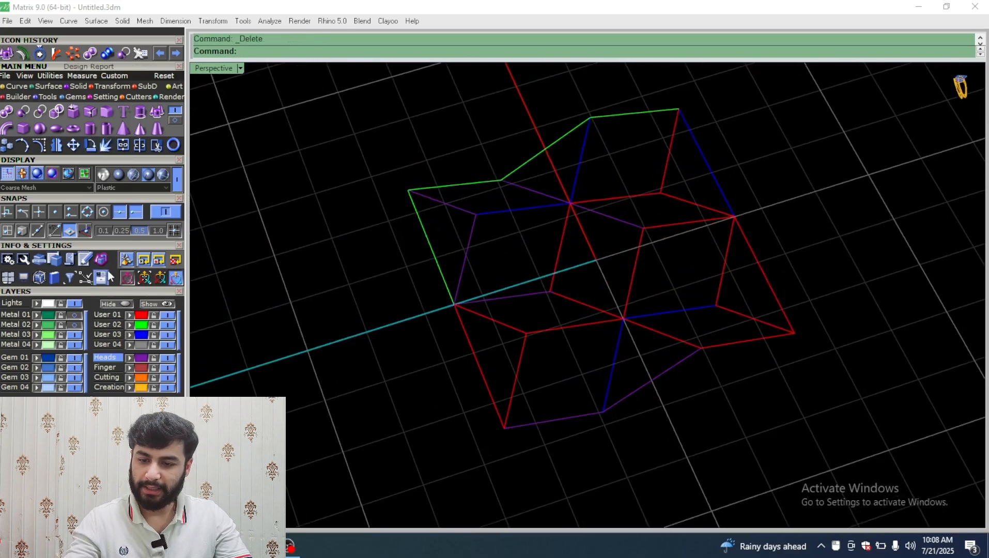
# Show the Metal 01 and Metal 02 layers and delete the flat side and bottom surfaces around the faceted pattern
pyautogui.click(77, 316)
pyautogui.click(76, 325)
pyautogui.moveTo(486, 359); pyautogui.dragTo(498, 263, button='right')
pyautogui.click(497, 262)
pyautogui.moveTo(741, 264); pyautogui.dragTo(695, 223, button='right')
pyautogui.click(722, 289)
pyautogui.moveTo(721, 290); pyautogui.dragTo(551, 268, button='right')
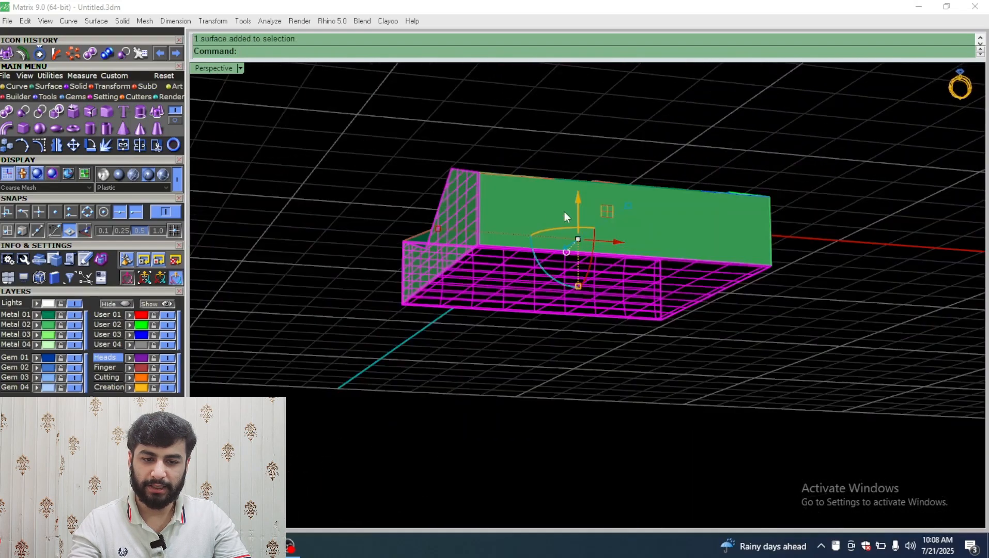
pyautogui.moveTo(564, 212); pyautogui.dragTo(710, 364, button='right')
pyautogui.press('Delete')
# Extrude all the faceted pattern surfaces into solids by a distance of 1 and delete the source surfaces
pyautogui.scroll(6, 610, 288)
pyautogui.hotkey('ctrl', 'a')
pyautogui.moveTo(610, 287); pyautogui.dragTo(426, 352, button='right')
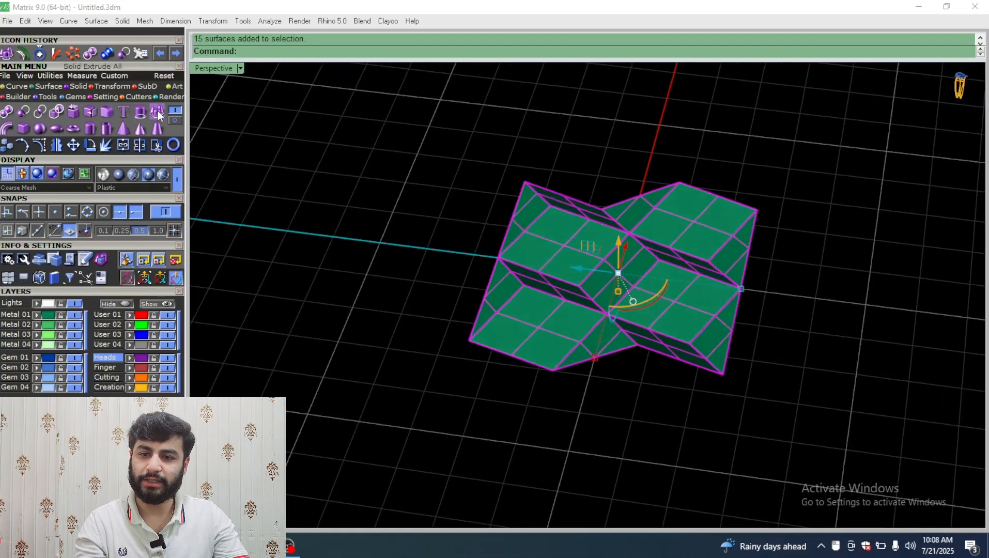
pyautogui.press('Return')
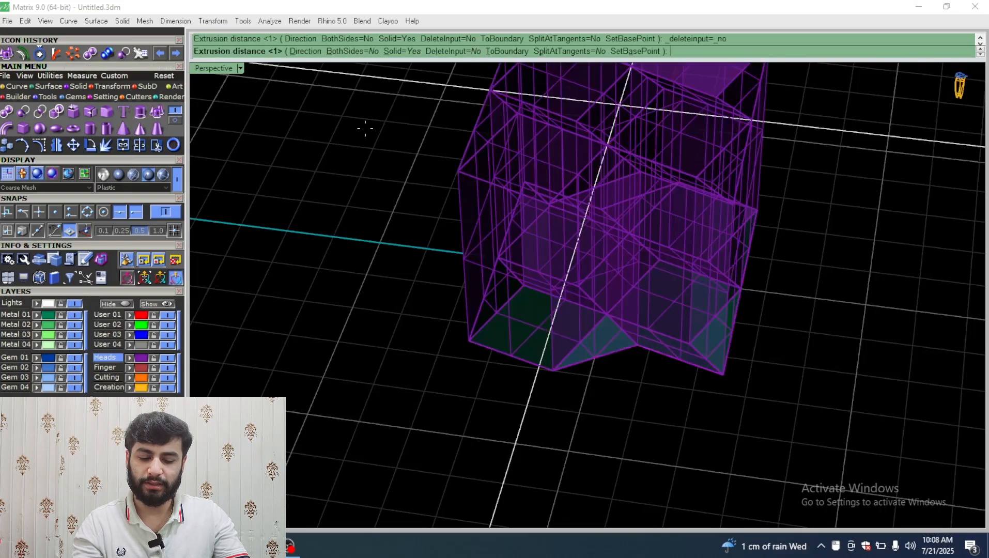
pyautogui.press('Return')
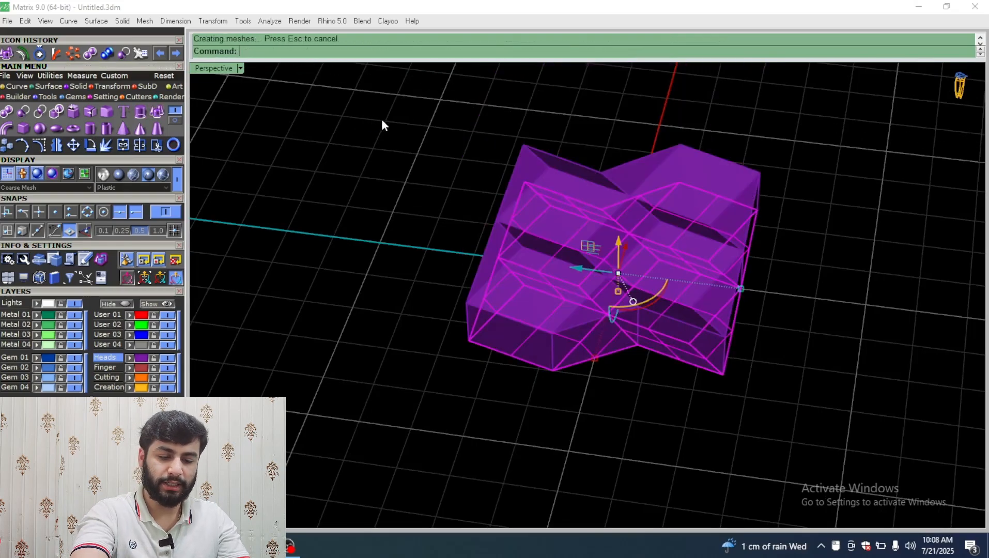
pyautogui.moveTo(609, 117); pyautogui.dragTo(447, 237, button='right')
pyautogui.press('Delete')
# Draw a solid box around the faceted solids, with a base larger than the pattern and extending below the ground plane
pyautogui.scroll(-3, 447, 232)
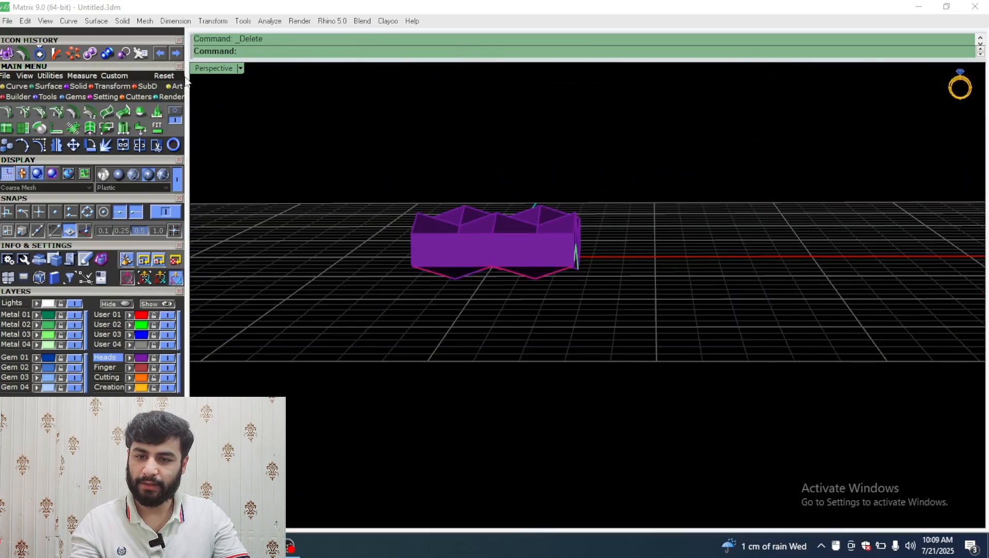
pyautogui.doubleClick(231, 68)
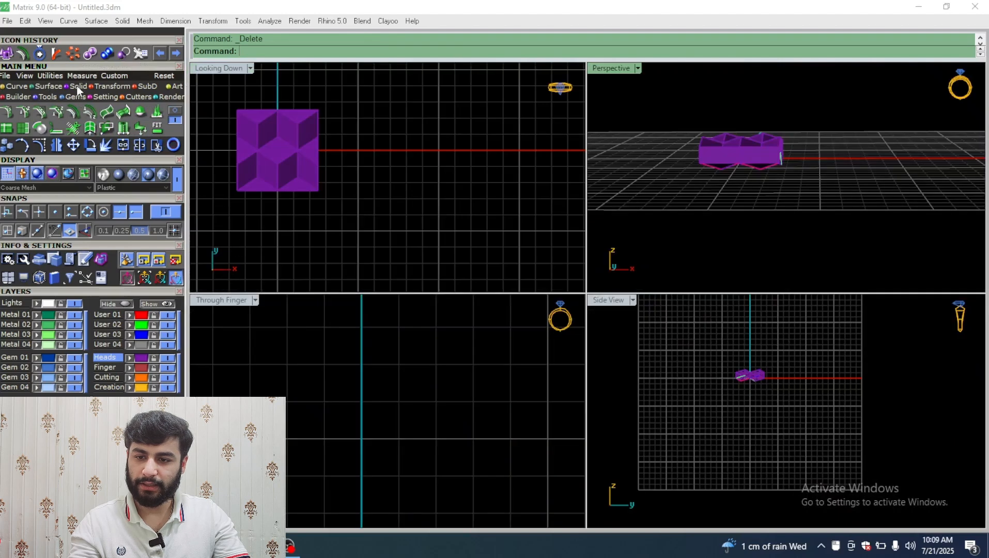
pyautogui.click(78, 87)
pyautogui.click(27, 130)
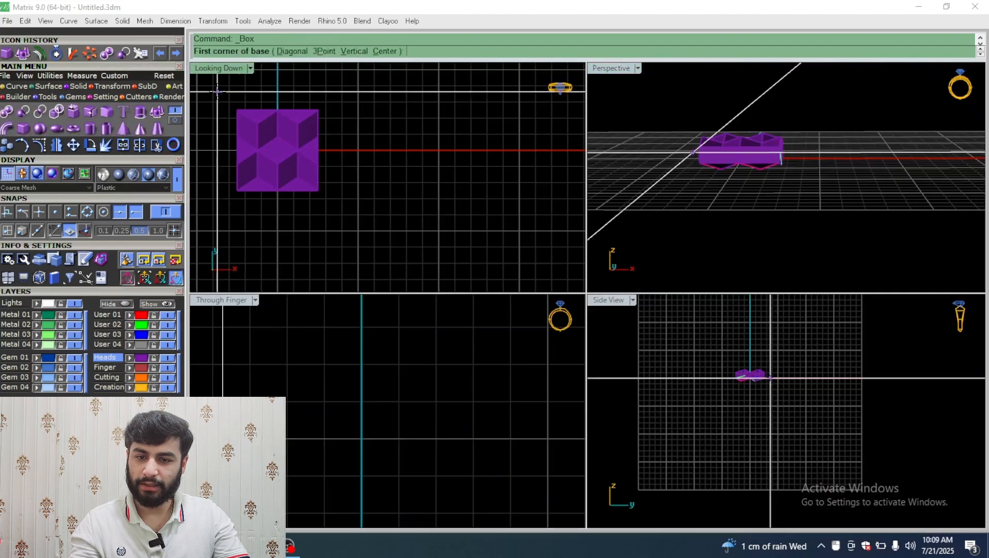
pyautogui.click(218, 91)
pyautogui.click(342, 218)
pyautogui.scroll(3, 778, 402)
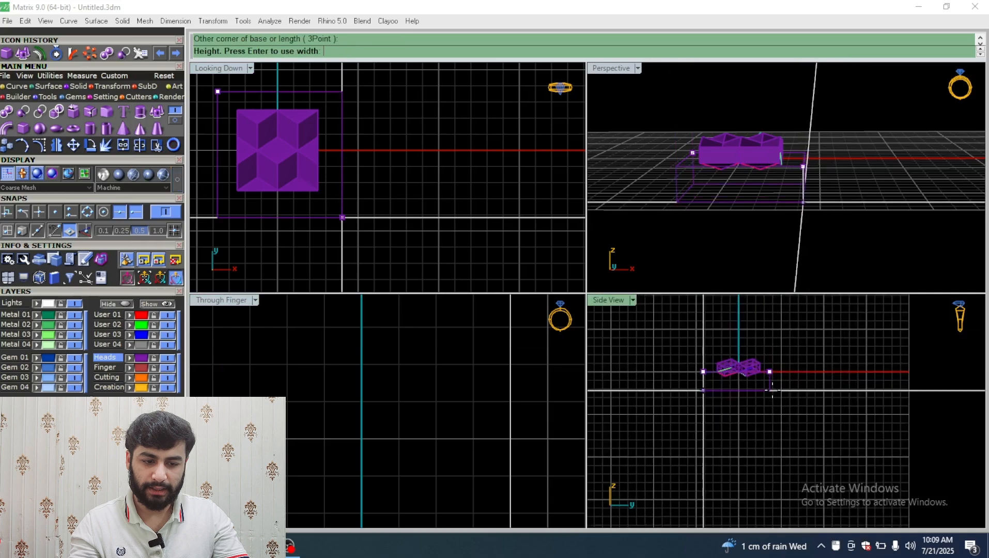
pyautogui.click(774, 377)
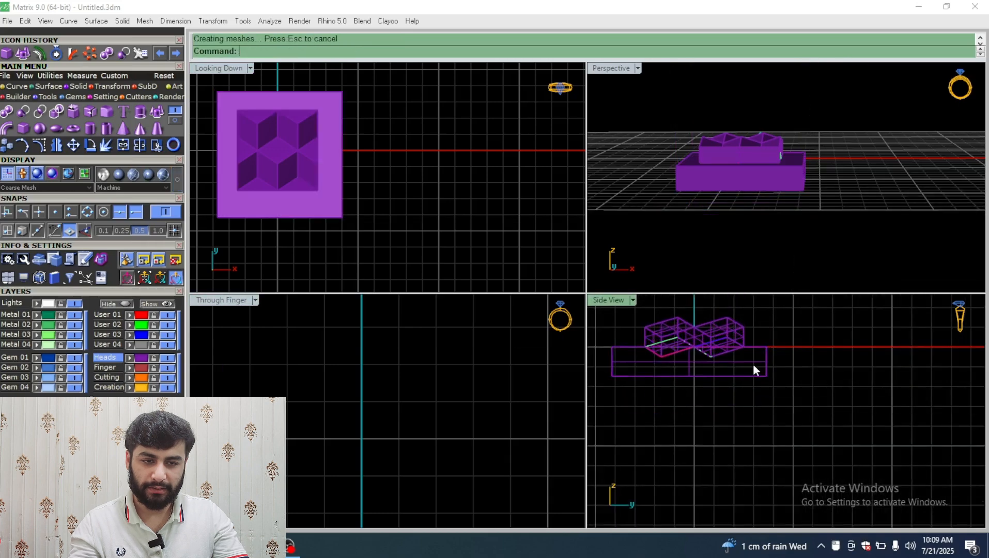
# Try to raise the box around the lower part of the extruded solids
pyautogui.click(752, 363)
pyautogui.doubleClick(615, 73)
pyautogui.moveTo(562, 283); pyautogui.dragTo(484, 244, button='right')
pyautogui.scroll(5, 498, 266)
pyautogui.moveTo(574, 246); pyautogui.dragTo(584, 214)
pyautogui.moveTo(584, 213); pyautogui.dragTo(604, 307, button='right')
pyautogui.click(583, 231)
pyautogui.scroll(-3, 582, 231)
pyautogui.moveTo(616, 236); pyautogui.dragTo(746, 189, button='right')
# Undo the box, the deletion of the source surfaces and the surface extrusion
pyautogui.hotkey('ctrl', 'z')
pyautogui.hotkey('ctrl', 'z')
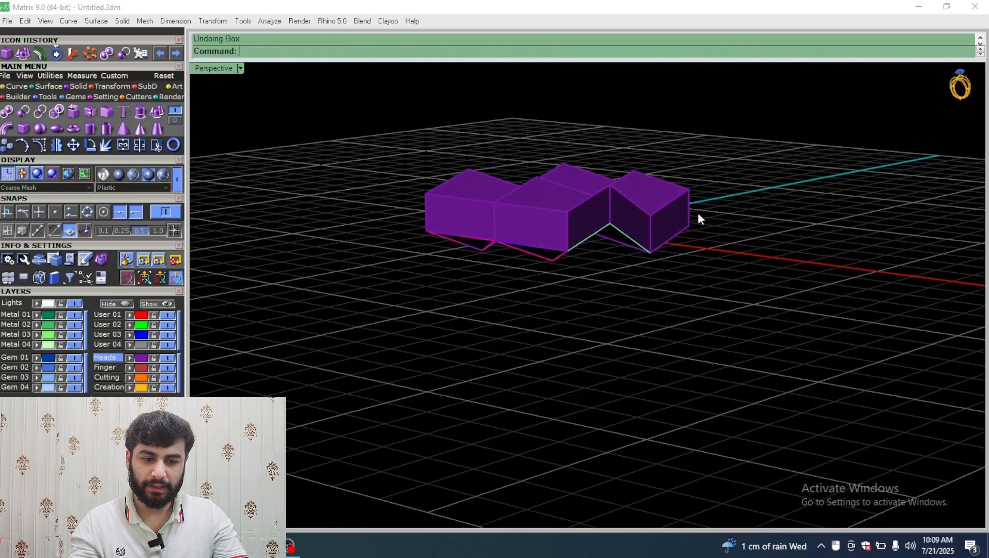
pyautogui.hotkey('ctrl', 'z')
# Extrude the pattern surfaces upward again into taller solids and delete the source surfaces
pyautogui.moveTo(540, 203); pyautogui.dragTo(509, 222, button='right')
pyautogui.scroll(5, 509, 223)
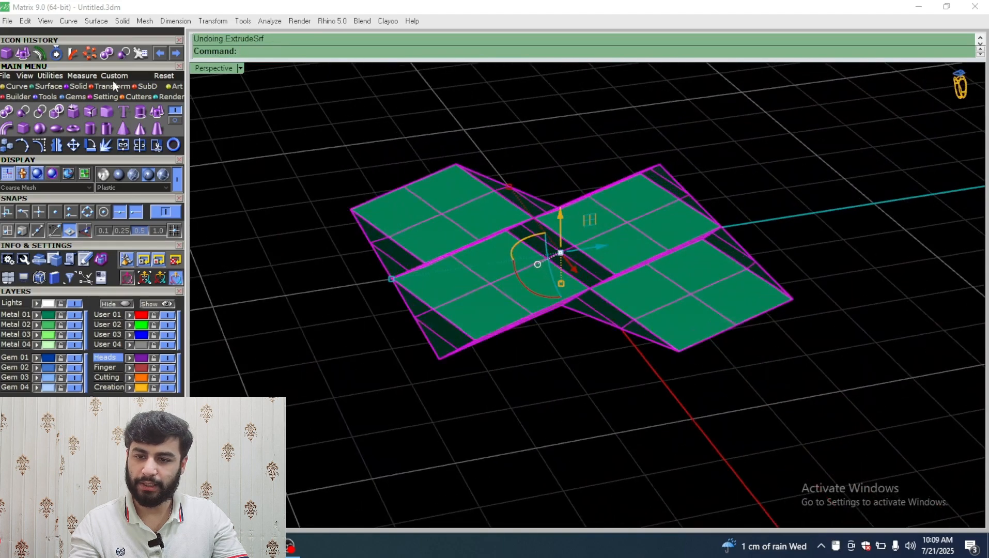
pyautogui.click(157, 113)
pyautogui.press('Return')
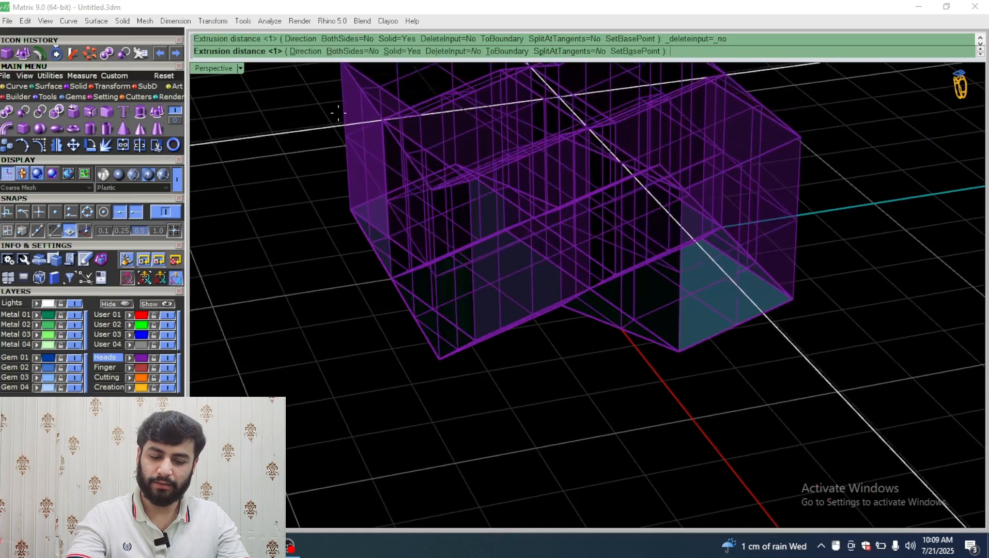
pyautogui.click(344, 127)
pyautogui.moveTo(408, 227); pyautogui.dragTo(440, 175, button='right')
pyautogui.press('Delete')
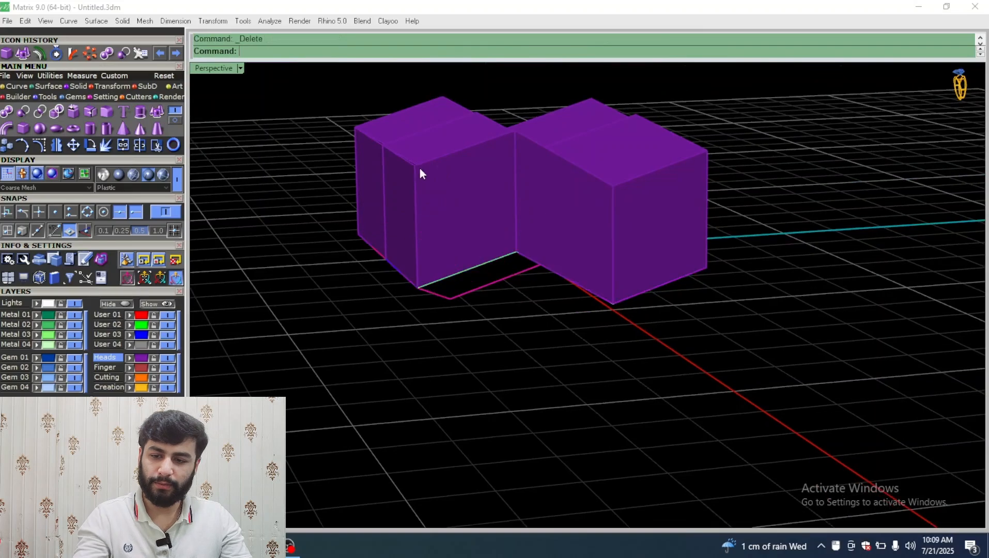
# Draw a thin solid box on the ground plane, with a base extending beyond all sides of the faceted solids
pyautogui.click(23, 129)
pyautogui.scroll(-2, 468, 252)
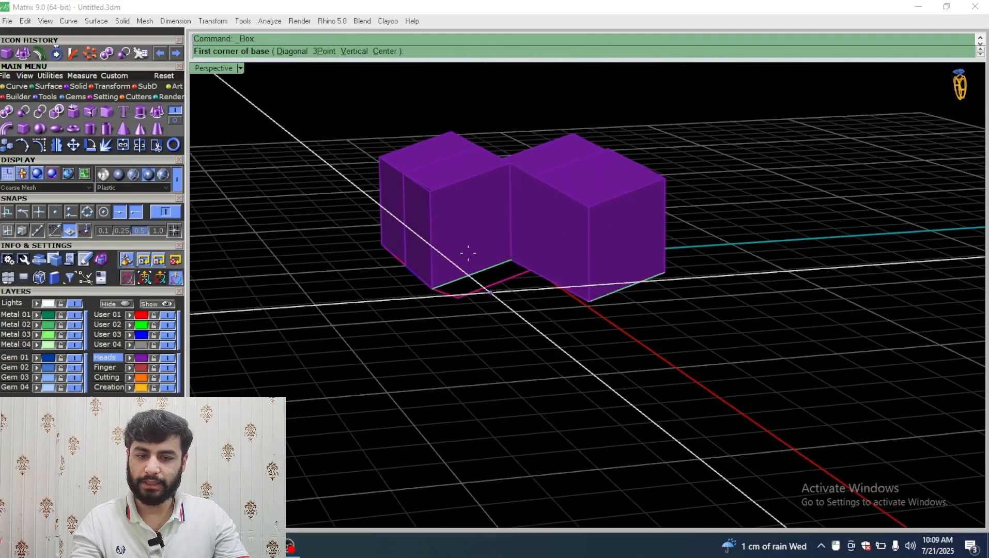
pyautogui.moveTo(468, 252); pyautogui.dragTo(435, 399, button='right')
pyautogui.scroll(-7, 435, 401)
pyautogui.click(361, 239)
pyautogui.click(574, 398)
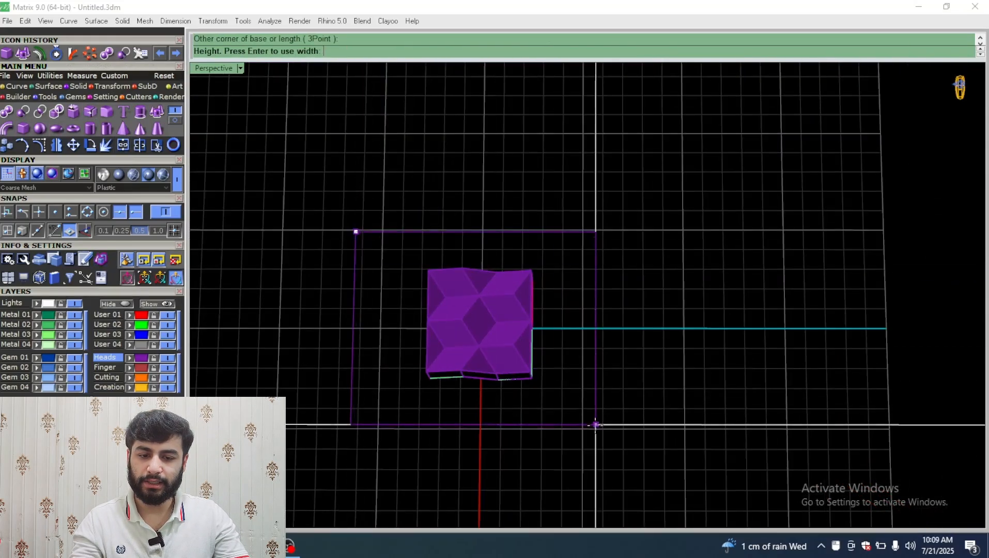
pyautogui.moveTo(574, 397); pyautogui.dragTo(608, 274, button='right')
pyautogui.click(596, 292)
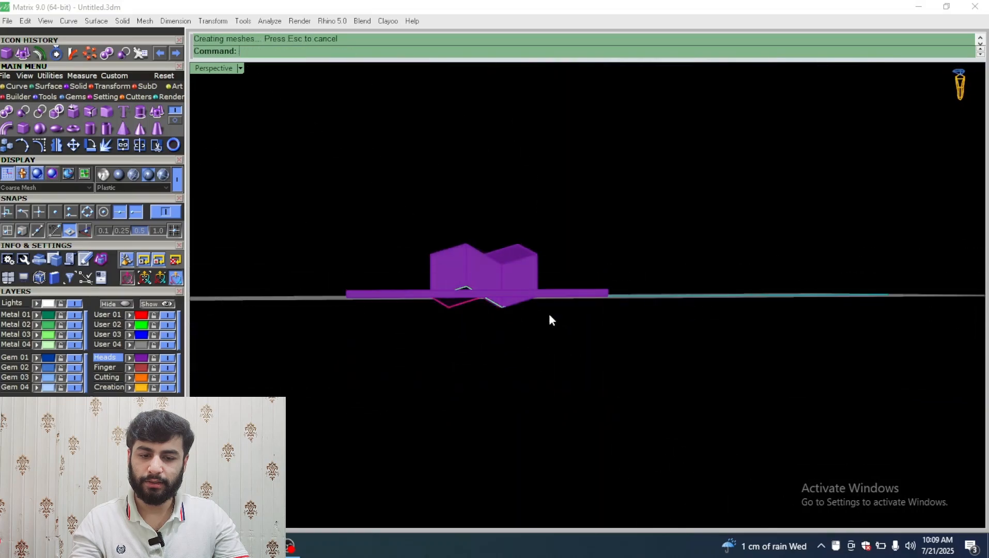
# Stretch the thin box vertically and shift it down so it encloses the lower part of the faceted solids
pyautogui.scroll(5, 548, 298)
pyautogui.click(375, 310)
pyautogui.moveTo(375, 308); pyautogui.dragTo(374, 366)
pyautogui.moveTo(376, 260); pyautogui.dragTo(375, 287)
# Subtract the box from all the faceted solids with a Boolean difference to give them a flat underside
pyautogui.click(555, 194)
pyautogui.moveTo(557, 196); pyautogui.dragTo(690, 208, button='right')
pyautogui.click(579, 223)
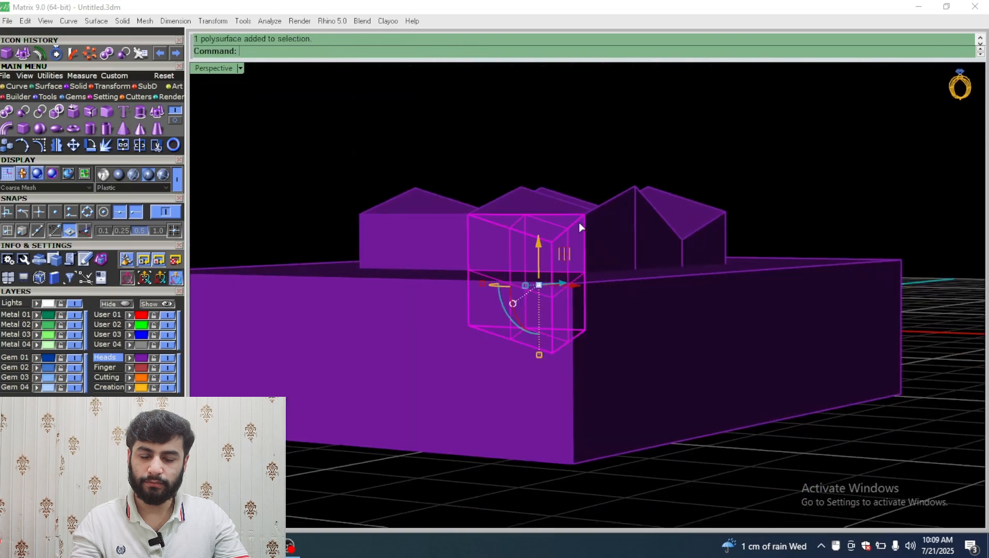
pyautogui.moveTo(579, 222); pyautogui.dragTo(504, 215, button='right')
pyautogui.moveTo(629, 157); pyautogui.dragTo(566, 173)
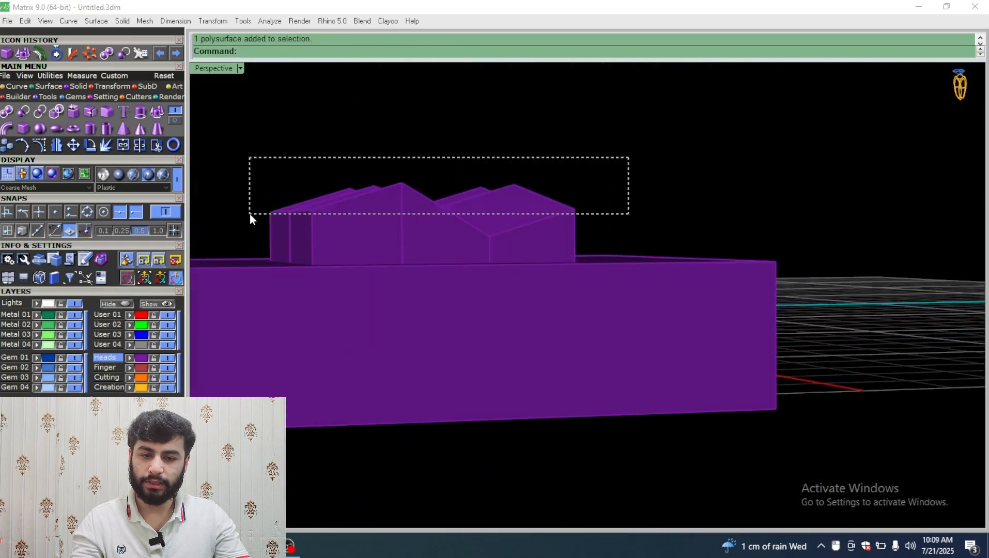
pyautogui.moveTo(250, 214); pyautogui.dragTo(250, 214)
pyautogui.click(24, 117)
pyautogui.click(286, 349)
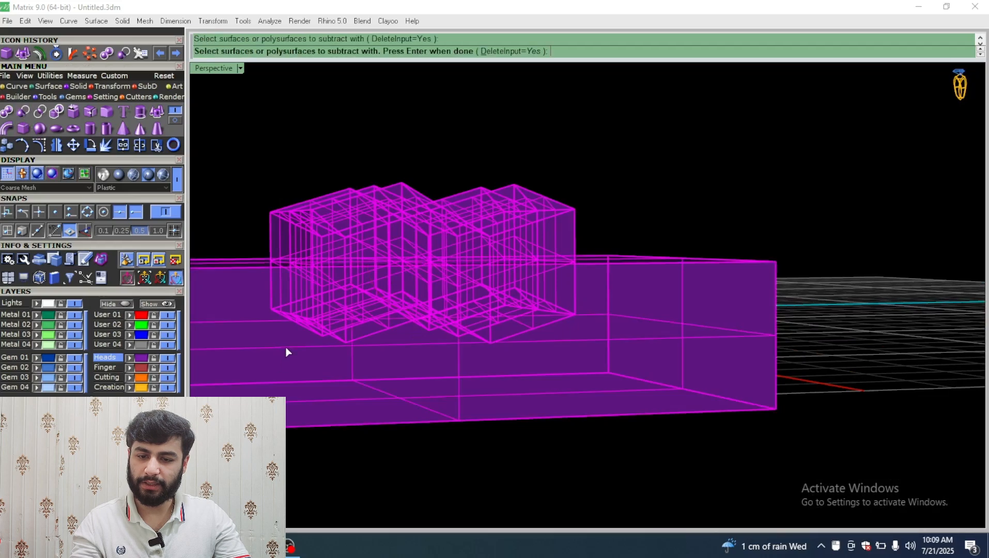
pyautogui.press('Return')
# Group the trimmed solids and lower them onto the outline curves
pyautogui.moveTo(474, 299); pyautogui.dragTo(444, 300, button='right')
pyautogui.moveTo(212, 249); pyautogui.dragTo(213, 249)
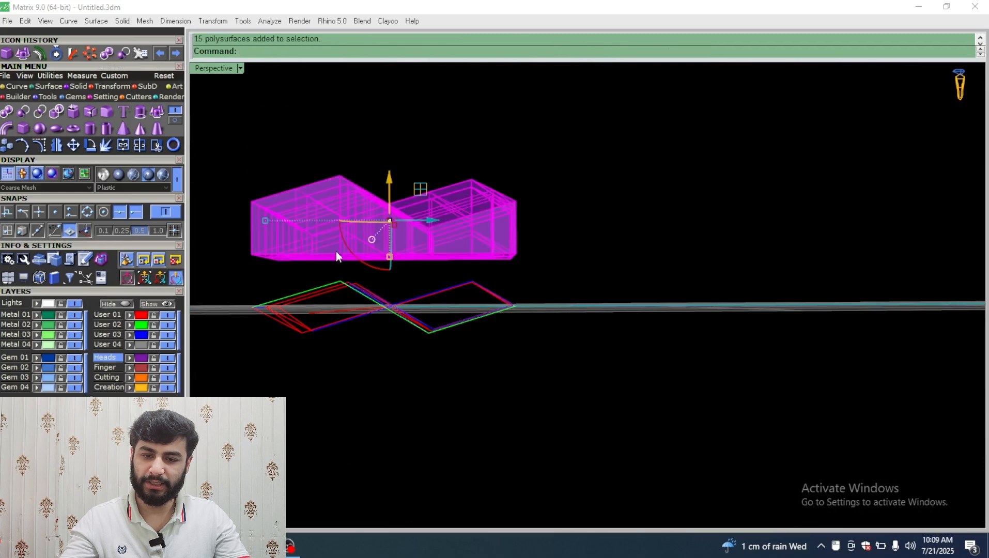
pyautogui.hotkey('ctrl', 'g')
pyautogui.moveTo(389, 175); pyautogui.dragTo(391, 277)
pyautogui.click(448, 196)
# Group the faceted solids together with their outline curves
pyautogui.moveTo(447, 196); pyautogui.dragTo(512, 315, button='right')
pyautogui.moveTo(598, 189); pyautogui.dragTo(217, 405)
pyautogui.hotkey('ctrl', 'g')
pyautogui.moveTo(390, 285); pyautogui.dragTo(620, 271, button='right')
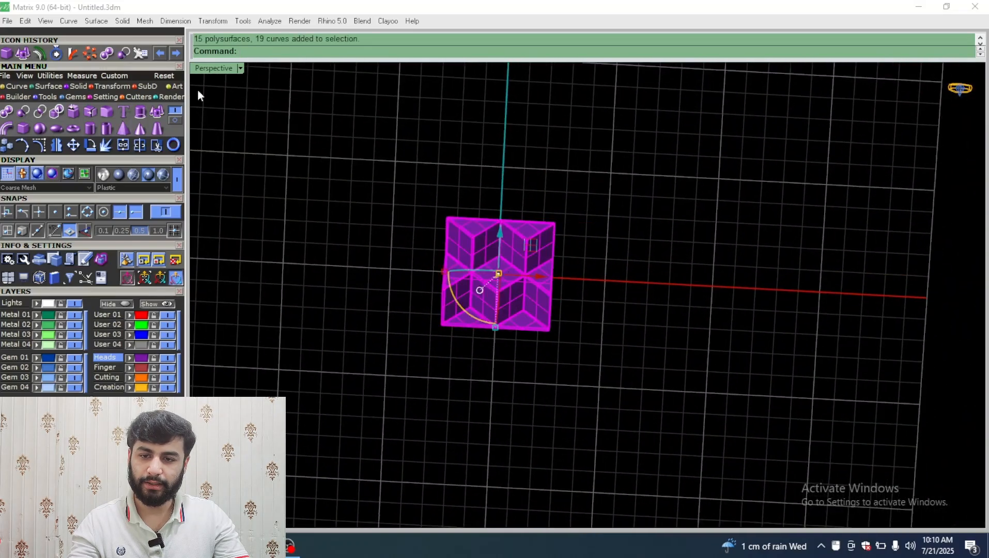
# Draw a circle of diameter 12 centred on the origin in the Through Finger view
pyautogui.doubleClick(214, 72)
pyautogui.scroll(-9, 413, 390)
pyautogui.scroll(9, 420, 458)
pyautogui.moveTo(412, 457); pyautogui.dragTo(408, 410, button='right')
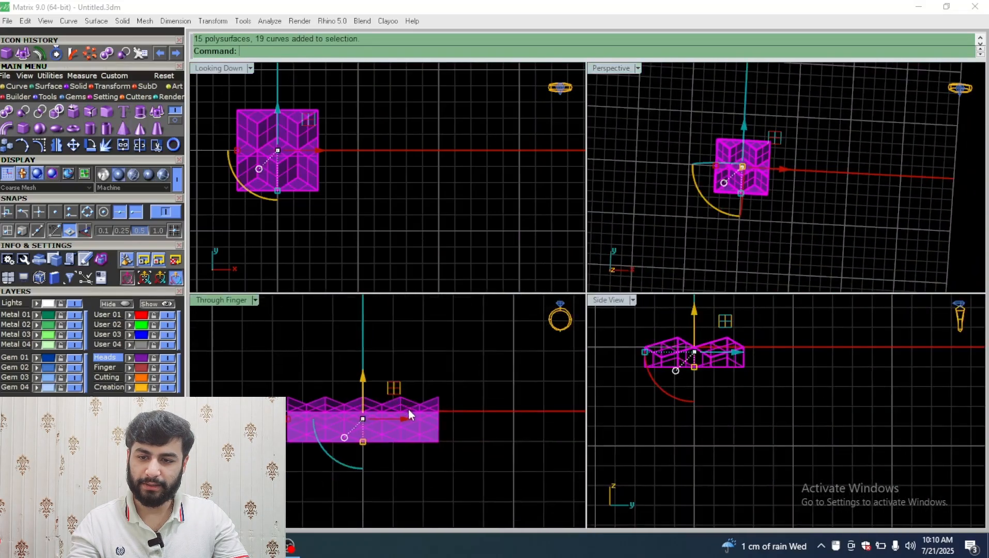
pyautogui.scroll(-4, 408, 410)
pyautogui.click(262, 348)
pyautogui.click(13, 87)
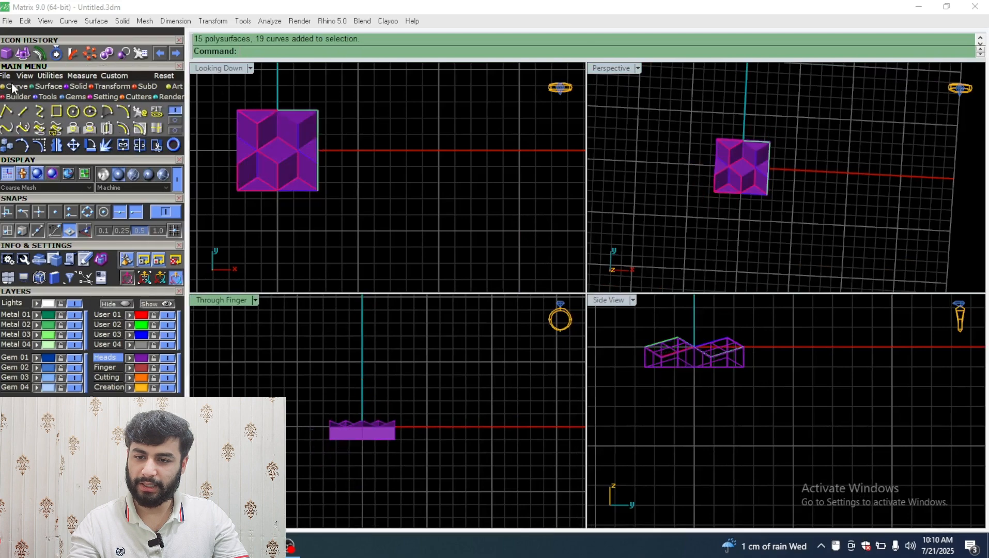
pyautogui.click(72, 111)
pyautogui.scroll(-2, 406, 430)
pyautogui.click(378, 430)
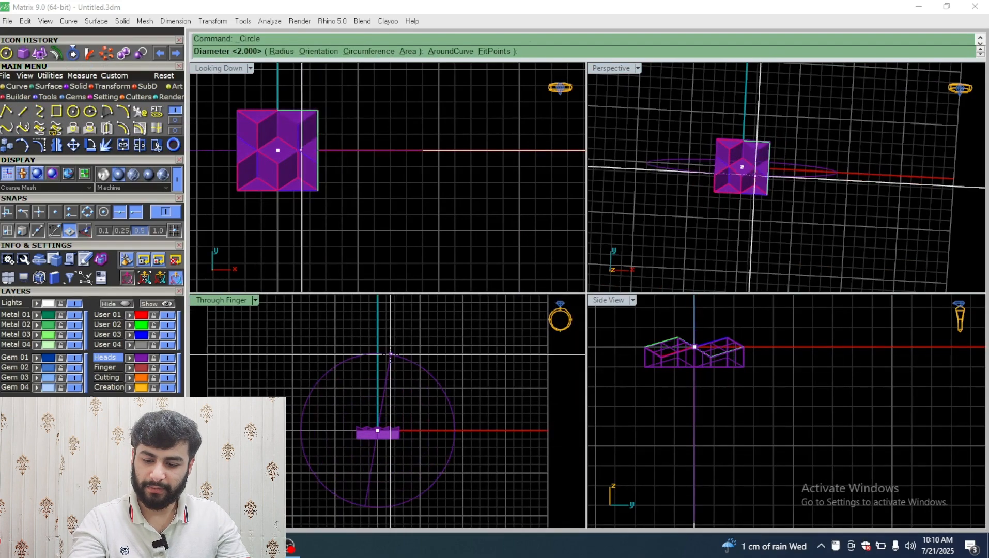
pyautogui.write('12')
pyautogui.press('Return')
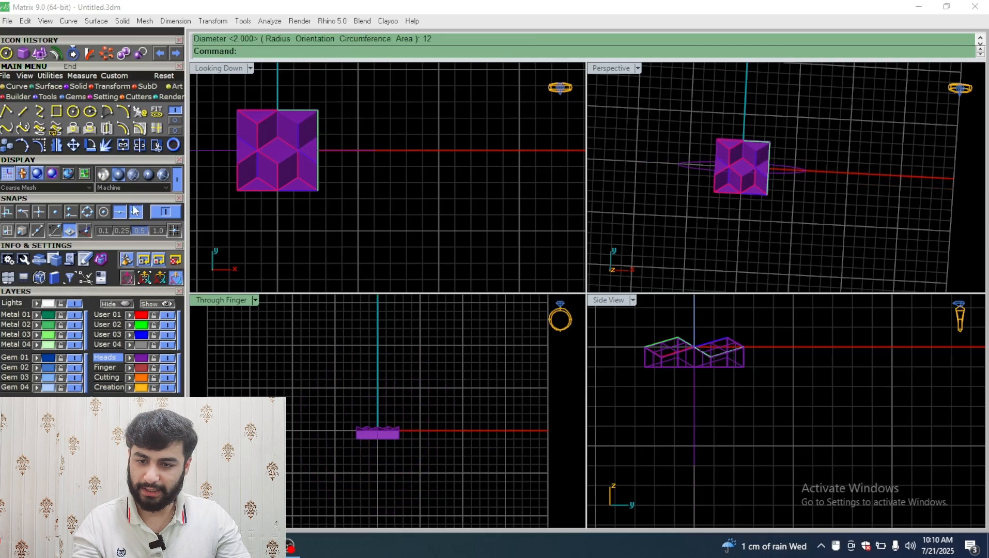
# Assign the circle to the red User 01 layer
pyautogui.click(148, 175)
pyautogui.scroll(2, 388, 386)
pyautogui.click(361, 353)
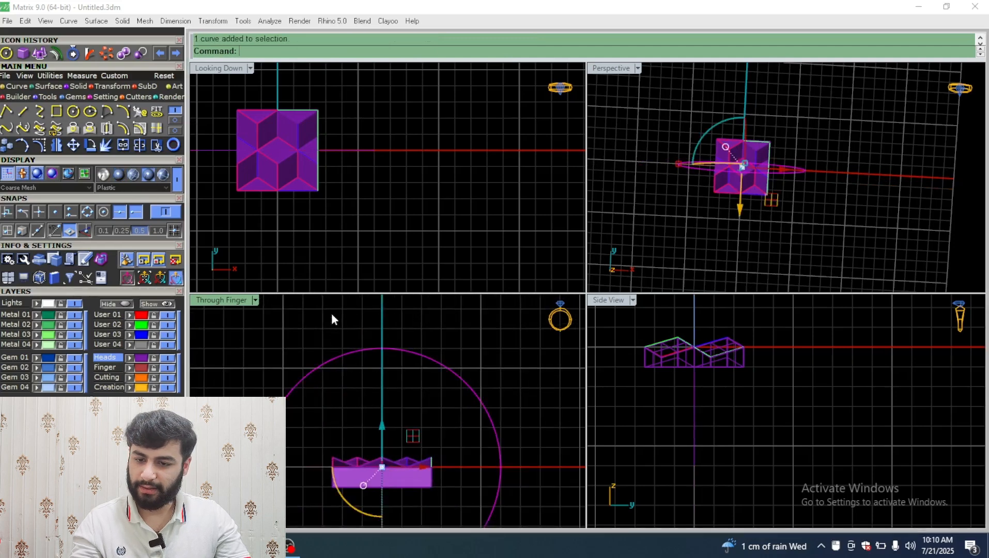
pyautogui.click(434, 399)
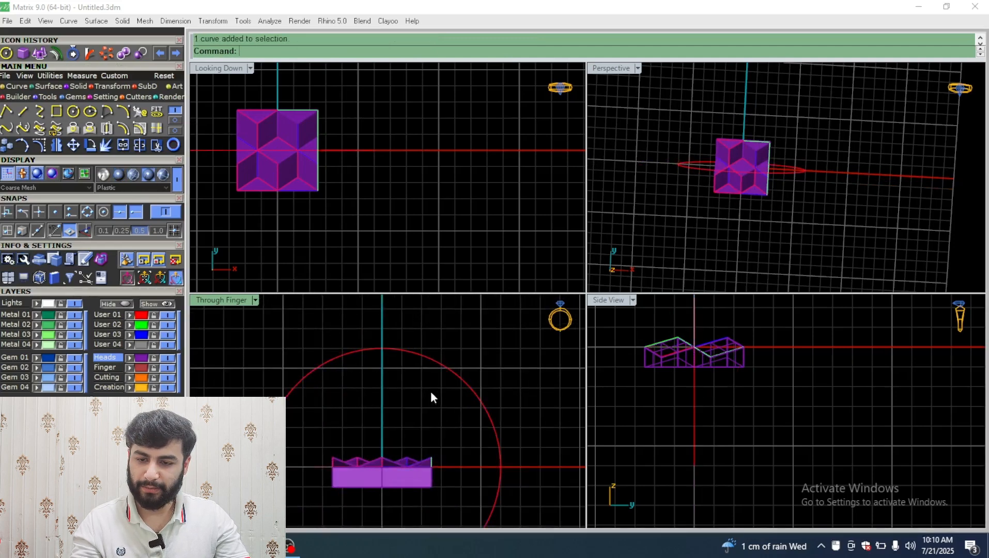
# Draw a horizontal line from the origin past the circle and polar-array it as 6 items over 360 degrees
pyautogui.scroll(-3, 393, 377)
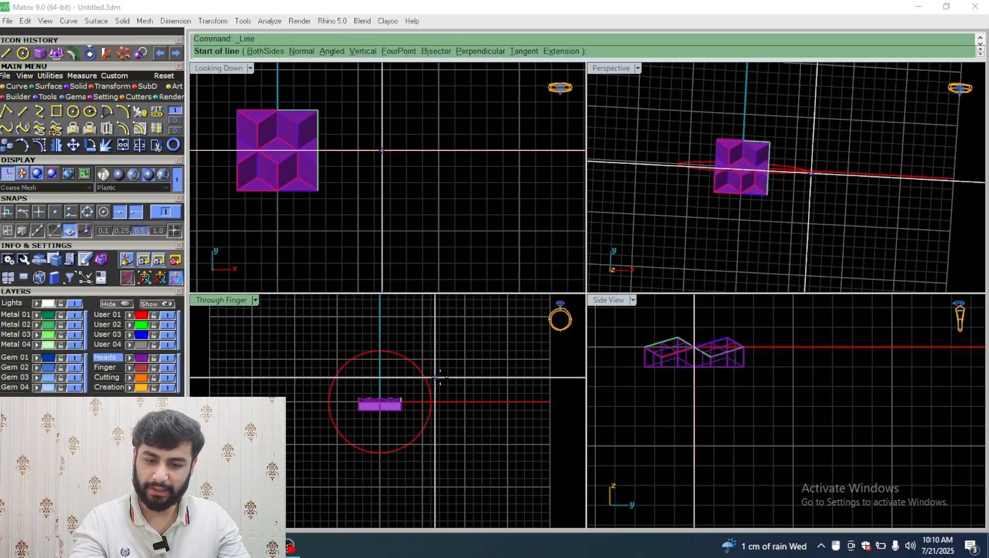
pyautogui.press('F6')
pyautogui.keyDown('shift'); pyautogui.click(470, 396); pyautogui.keyUp('shift')
pyautogui.moveTo(484, 373); pyautogui.dragTo(447, 434)
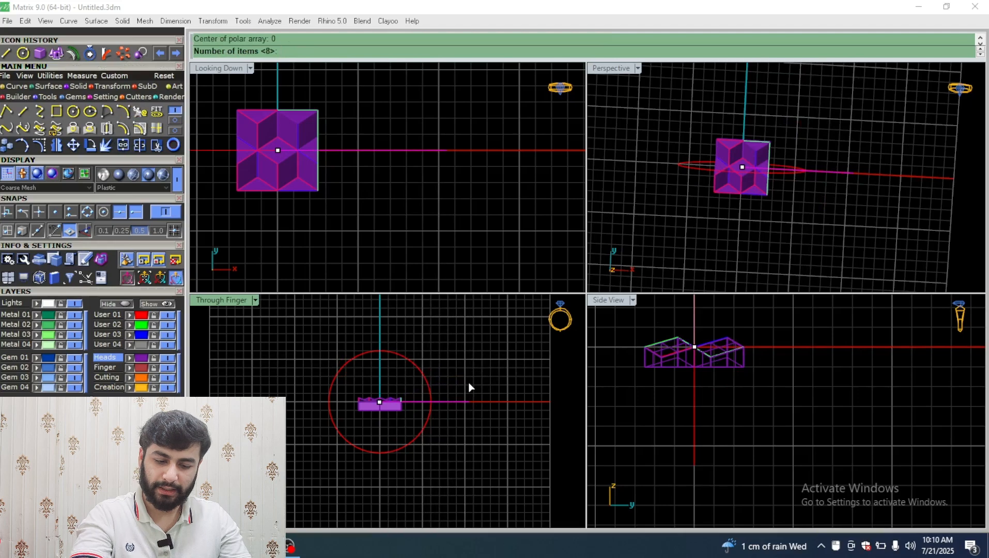
pyautogui.press('Return')
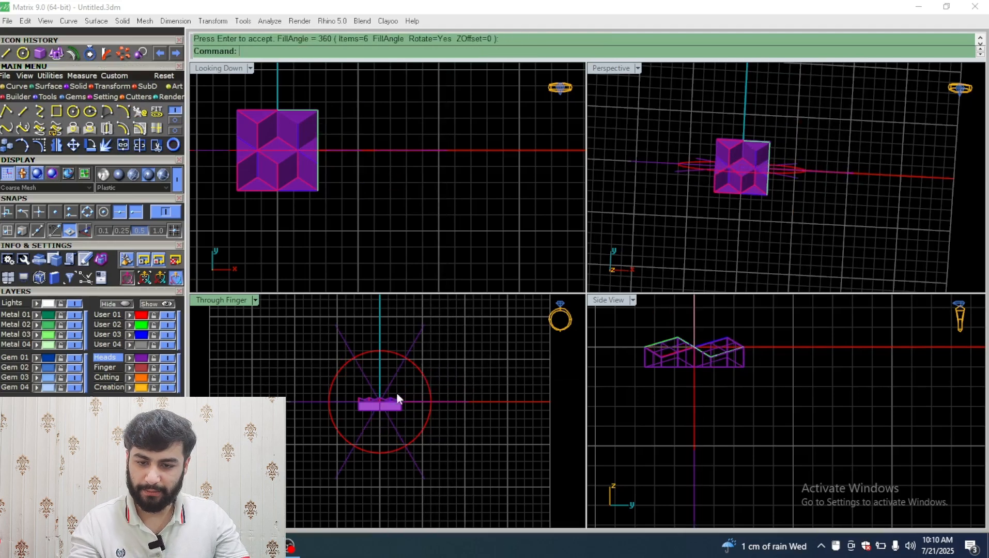
# Trim the circle with the two upper rays, keep only the arc between them, and delete the diagonal rays
pyautogui.doubleClick(228, 299)
pyautogui.scroll(-3, 526, 272)
pyautogui.scroll(1, 415, 397)
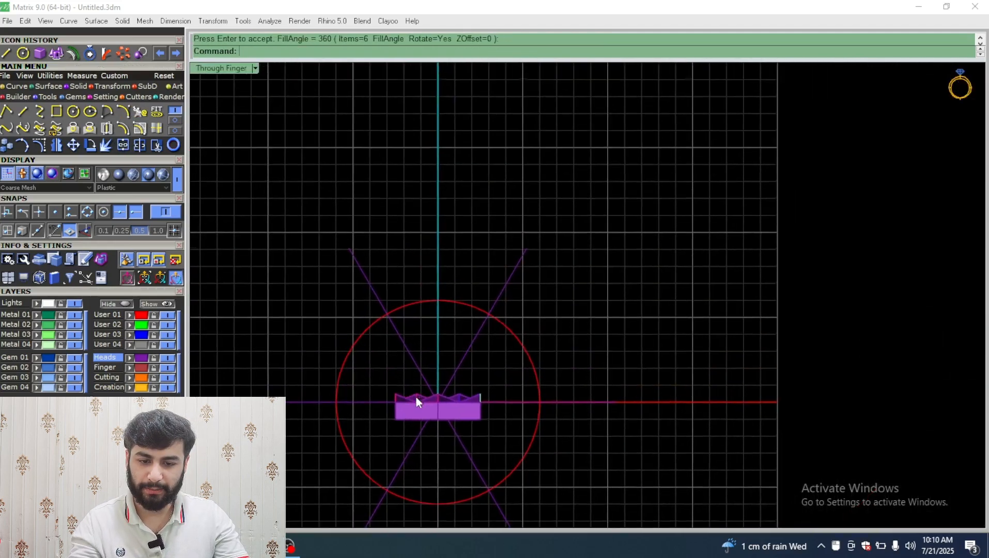
pyautogui.scroll(4, 438, 372)
pyautogui.scroll(-3, 579, 236)
pyautogui.moveTo(652, 177); pyautogui.dragTo(423, 267)
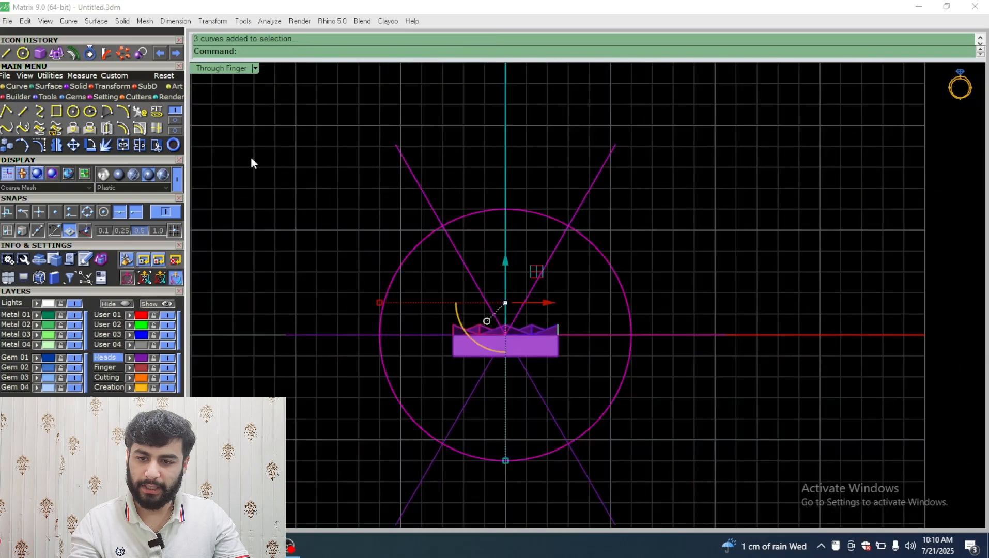
pyautogui.click(158, 145)
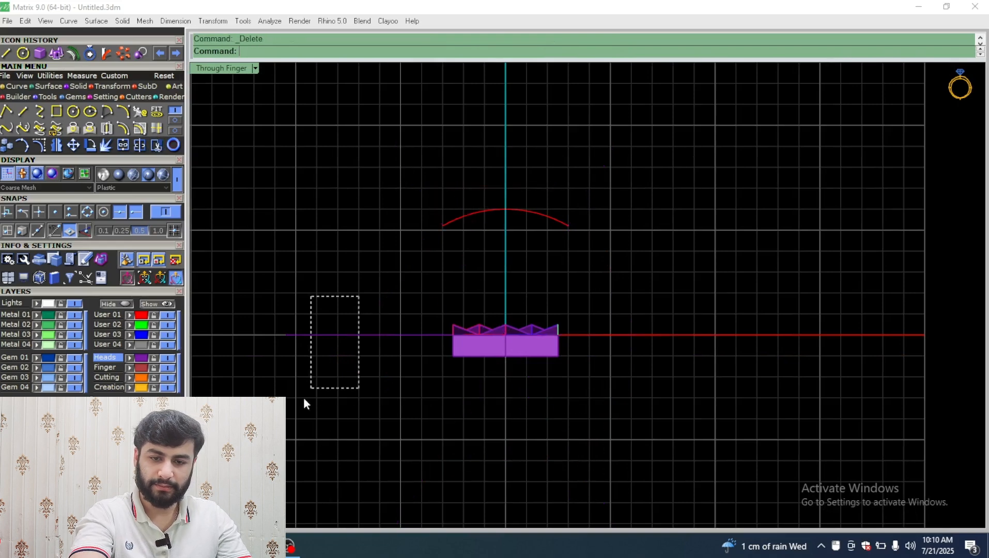
# Measure the length of the red arc in the Perspective view
pyautogui.doubleClick(226, 68)
pyautogui.doubleClick(607, 68)
pyautogui.moveTo(568, 273); pyautogui.dragTo(599, 203, button='right')
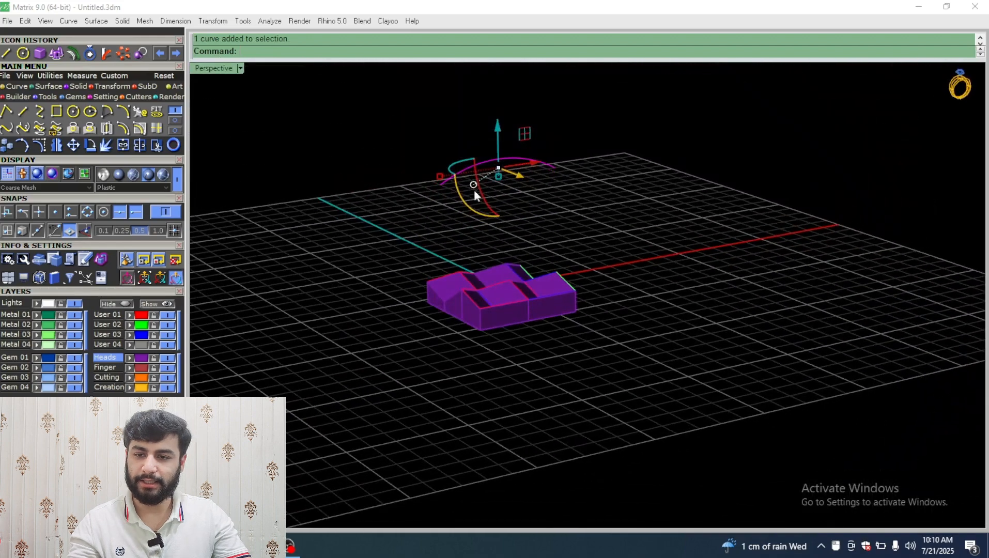
pyautogui.scroll(4, 466, 169)
pyautogui.click(266, 21)
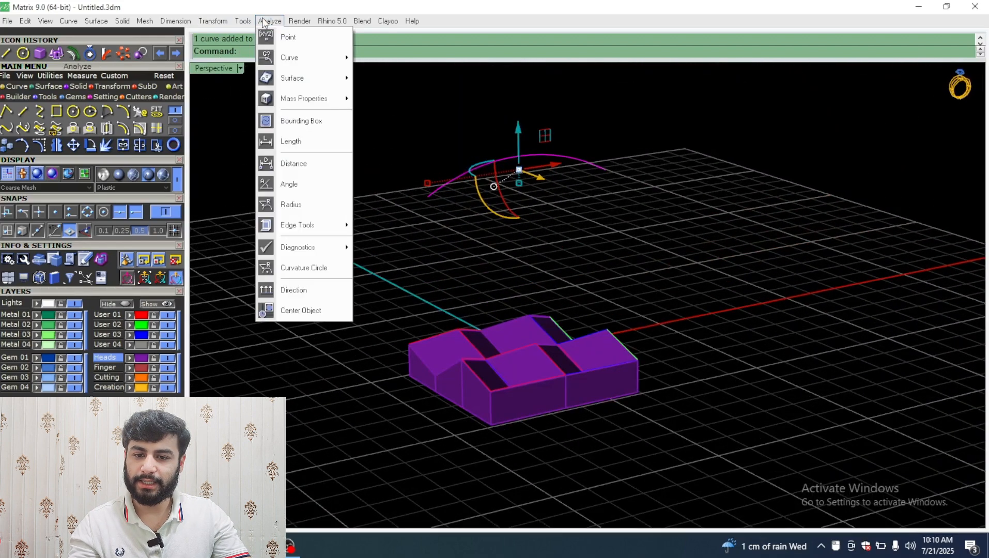
pyautogui.click(290, 144)
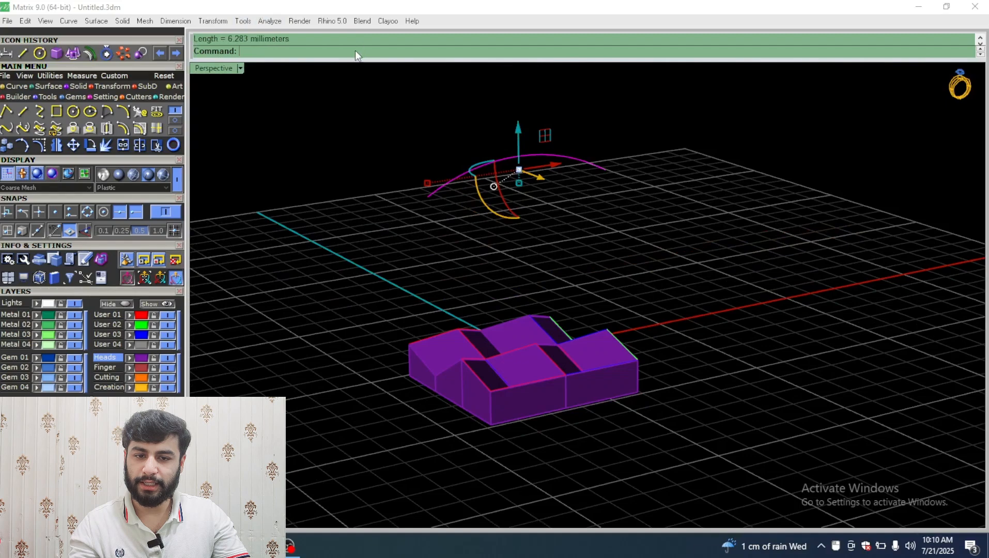
pyautogui.moveTo(360, 81); pyautogui.dragTo(360, 81)
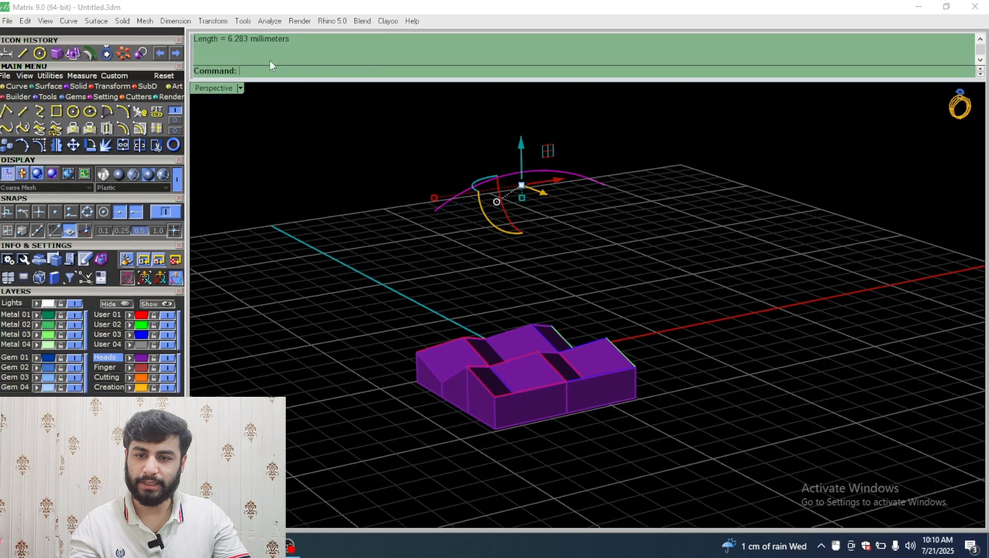
pyautogui.click(363, 258)
# Draw a both-sided line along the X axis with its midpoint at 0,0,0 and a half-length of 6.283/2
pyautogui.scroll(-4, 487, 271)
pyautogui.moveTo(486, 271); pyautogui.dragTo(278, 311, button='right')
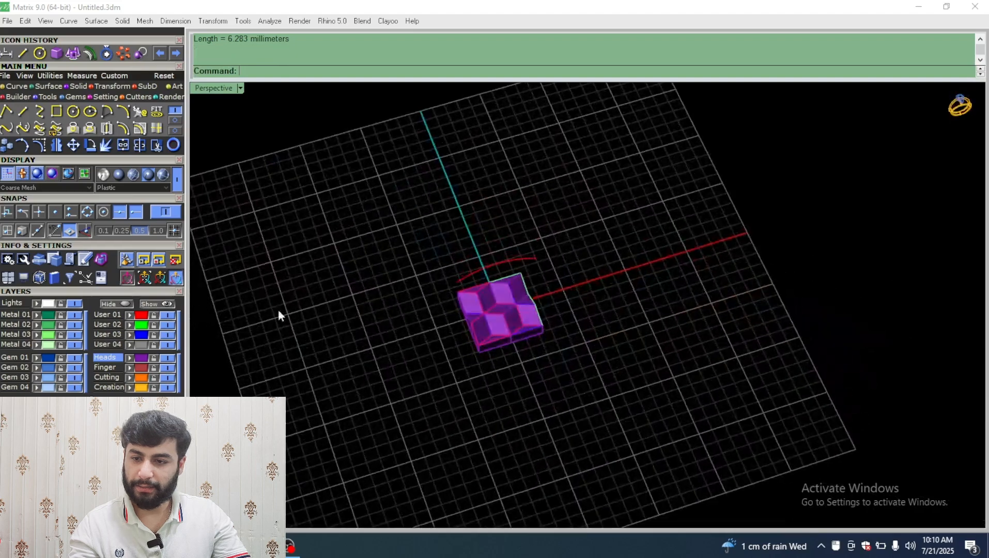
pyautogui.rightClick(28, 114)
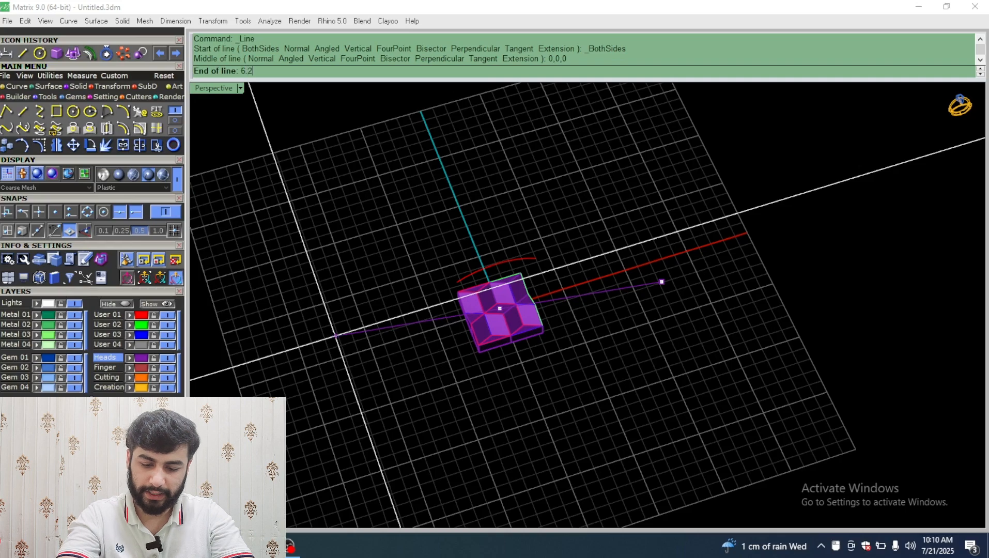
pyautogui.write('6.283/2')
pyautogui.press('Return')
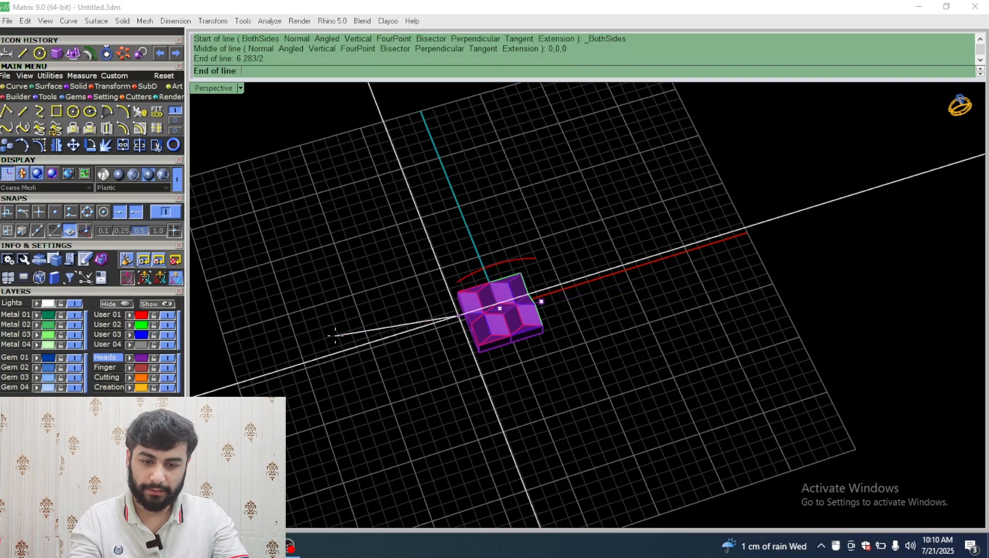
pyautogui.keyDown('shift'); pyautogui.click(336, 335); pyautogui.keyUp('shift')
# Move the cube-pattern tile up until its flat bottom rests on the straight line
pyautogui.scroll(7, 470, 306)
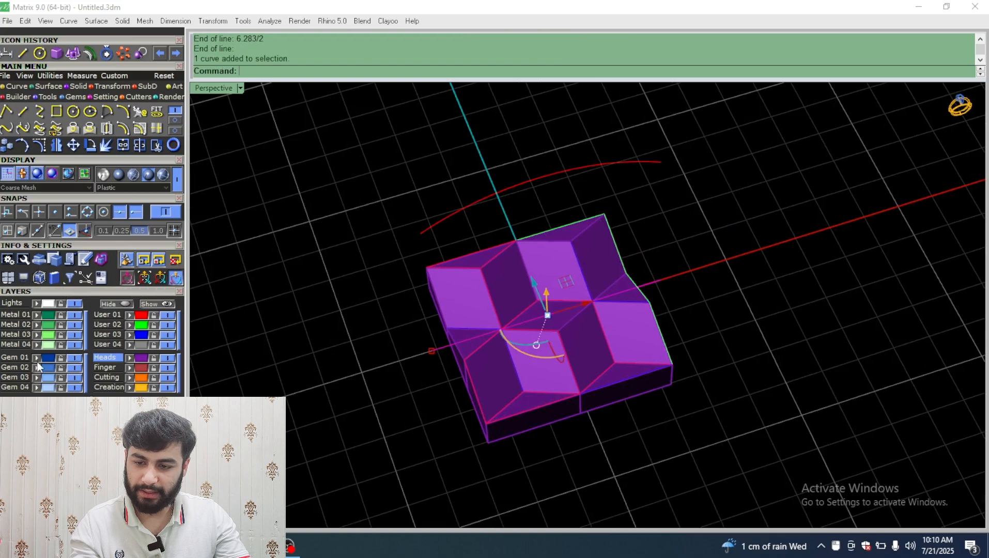
pyautogui.moveTo(544, 444); pyautogui.dragTo(426, 300, button='right')
pyautogui.click(493, 336)
pyautogui.moveTo(547, 269); pyautogui.dragTo(550, 242)
pyautogui.click(438, 231)
pyautogui.scroll(6, 454, 263)
pyautogui.moveTo(492, 304); pyautogui.dragTo(590, 282, button='right')
pyautogui.click(509, 285)
pyautogui.scroll(3, 612, 271)
pyautogui.moveTo(639, 240); pyautogui.dragTo(639, 226)
pyautogui.click(479, 168)
pyautogui.scroll(-3, 486, 199)
pyautogui.moveTo(493, 215); pyautogui.dragTo(499, 205, button='right')
pyautogui.scroll(-2, 499, 204)
# Widen the tile along X only in the Looking Down view, stretching it from its centre towards the ends of the straight line
pyautogui.hotkey('ctrl', 'a')
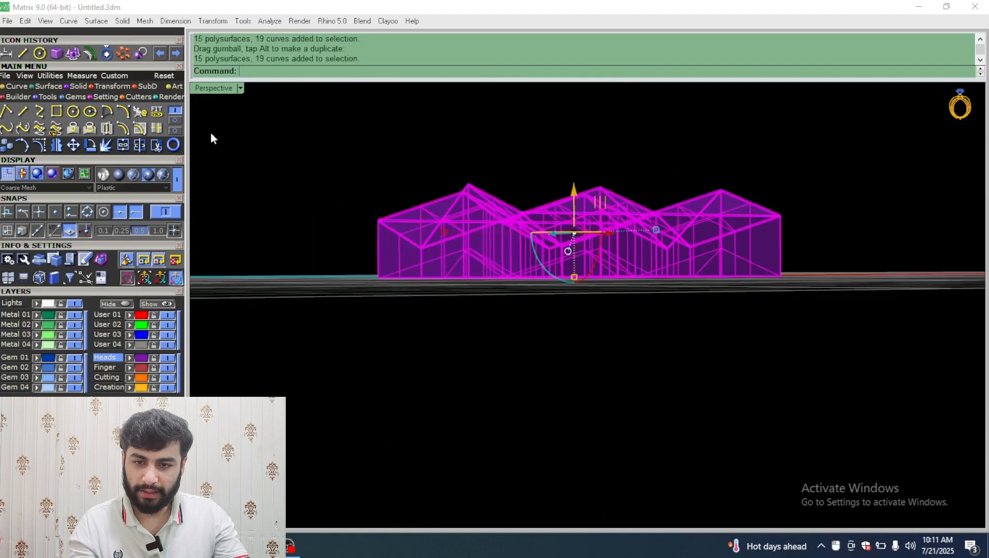
pyautogui.doubleClick(202, 89)
pyautogui.doubleClick(202, 89)
pyautogui.scroll(8, 287, 245)
pyautogui.scroll(4, 276, 288)
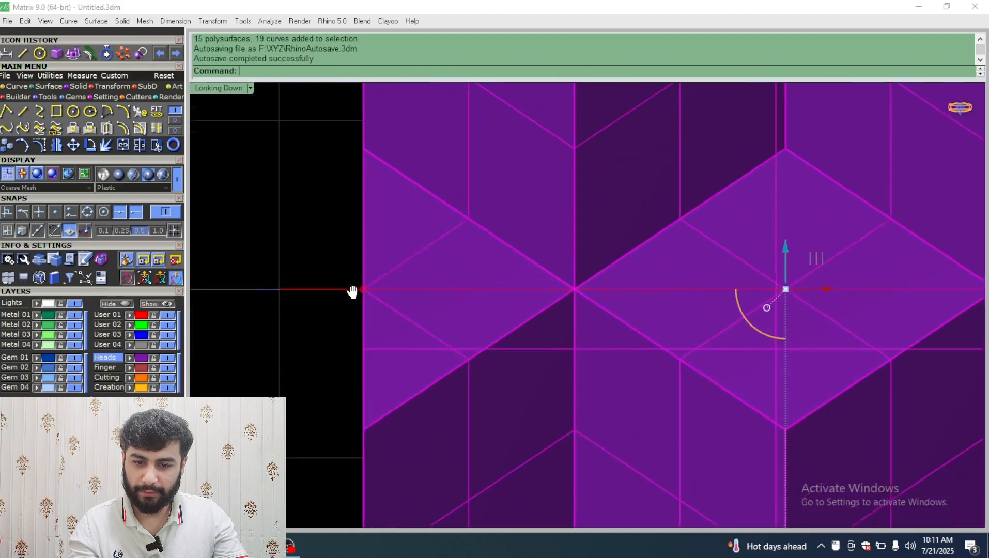
pyautogui.moveTo(349, 289); pyautogui.dragTo(501, 346, button='right')
pyautogui.moveTo(511, 345); pyautogui.dragTo(435, 353)
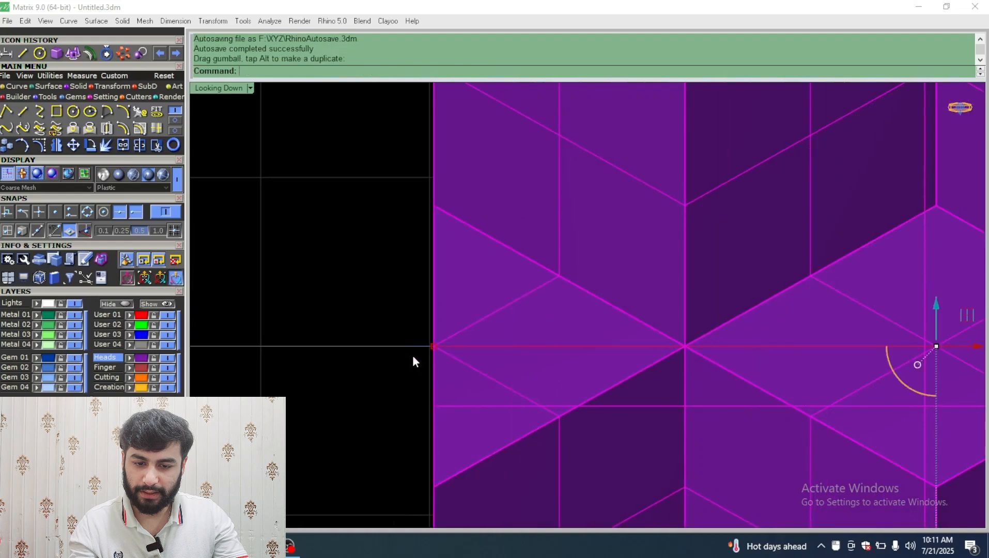
pyautogui.scroll(4, 413, 358)
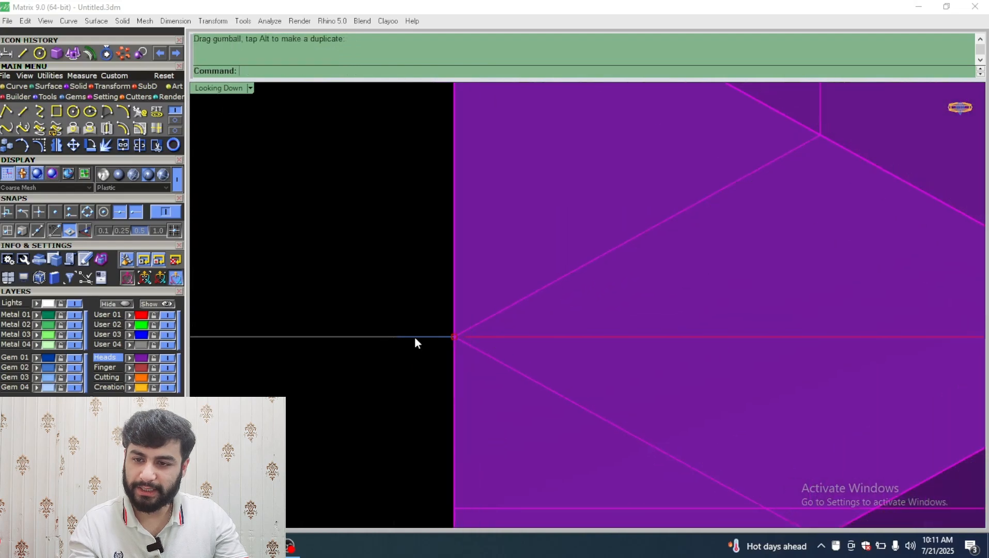
# Scale the tile in one direction from the midpoint of its right side, bringing its left edge to the straight line's left end
pyautogui.scroll(-5, 345, 272)
pyautogui.click(116, 87)
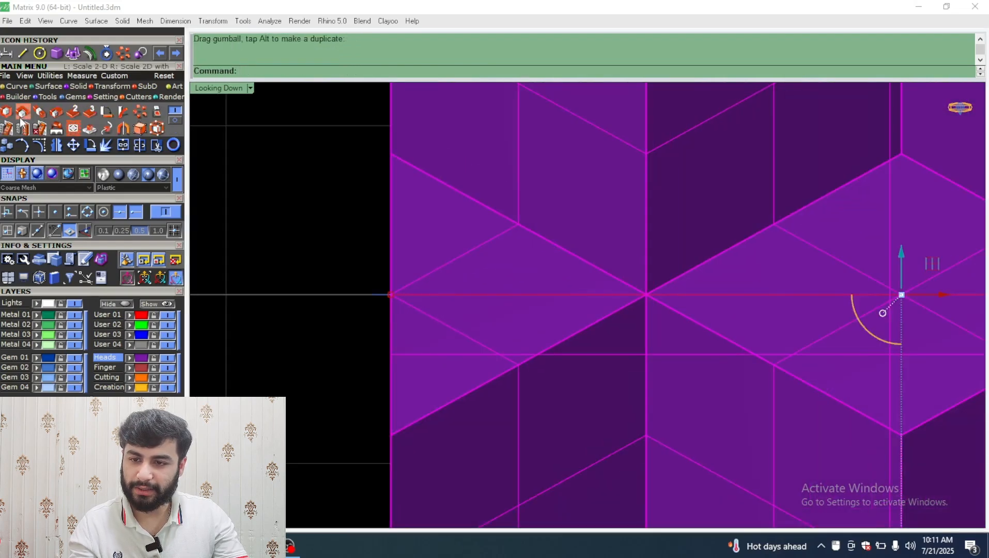
pyautogui.click(37, 113)
pyautogui.scroll(-5, 635, 285)
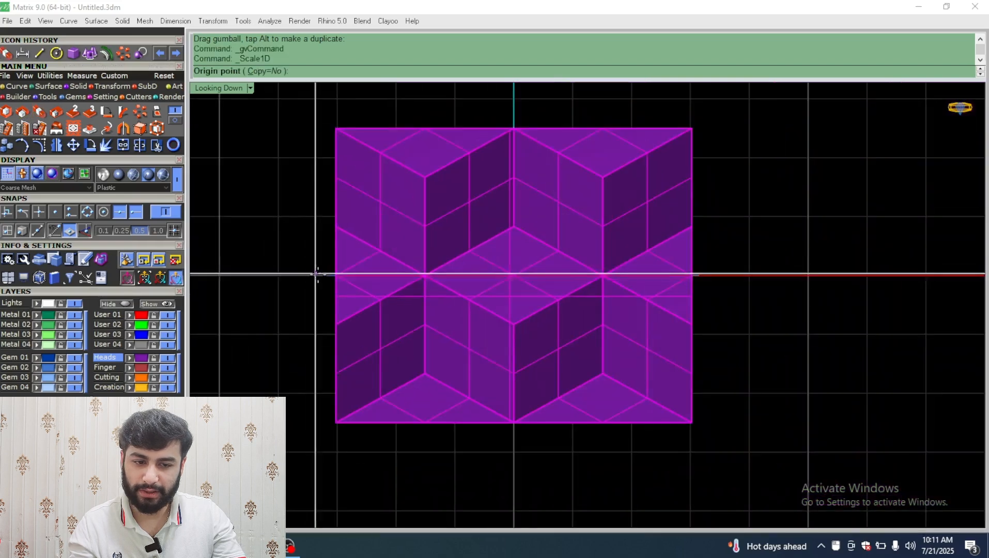
pyautogui.click(623, 277)
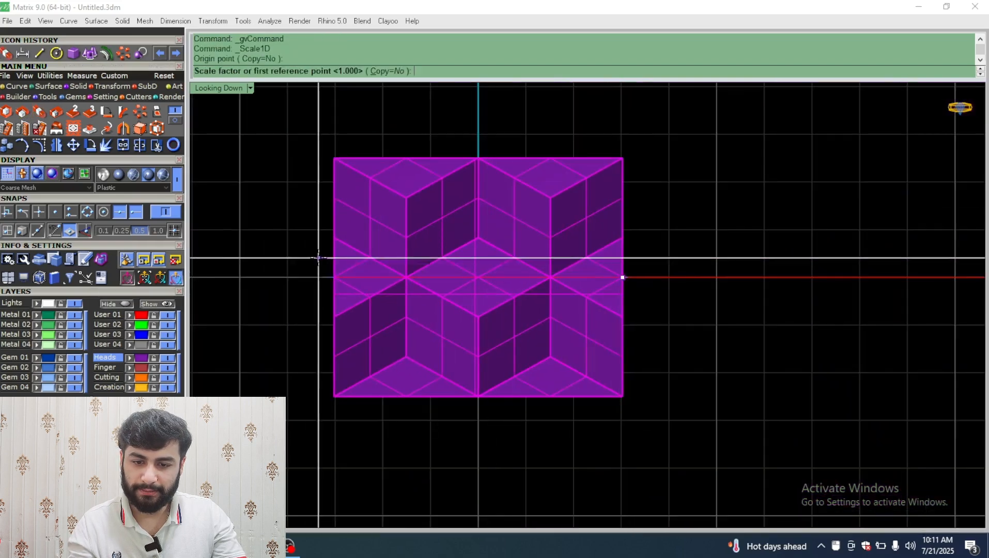
pyautogui.scroll(6, 622, 276)
pyautogui.click(414, 364)
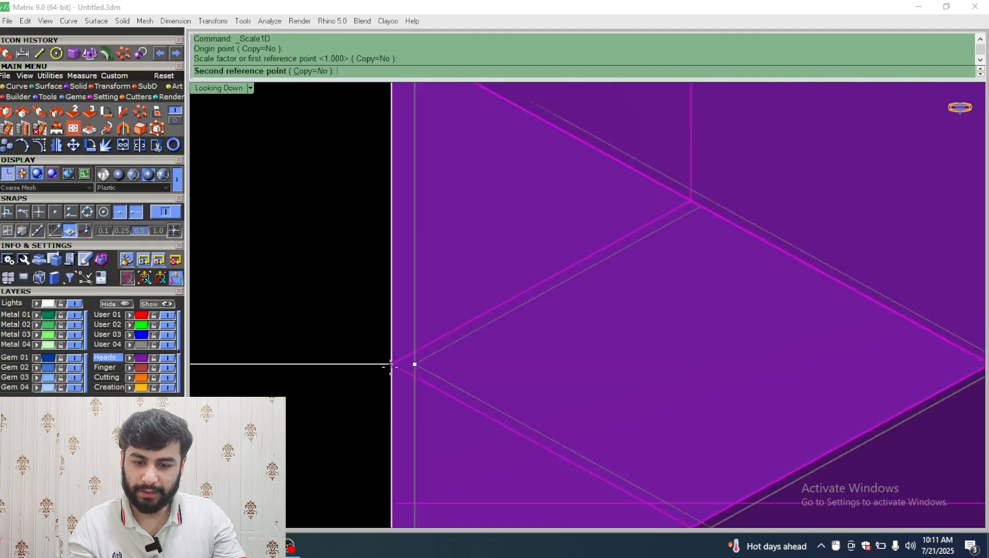
pyautogui.click(368, 364)
# Scale the tile in one direction from the midpoint of its left side, bringing its right edge to the line's right end
pyautogui.rightClick(371, 364)
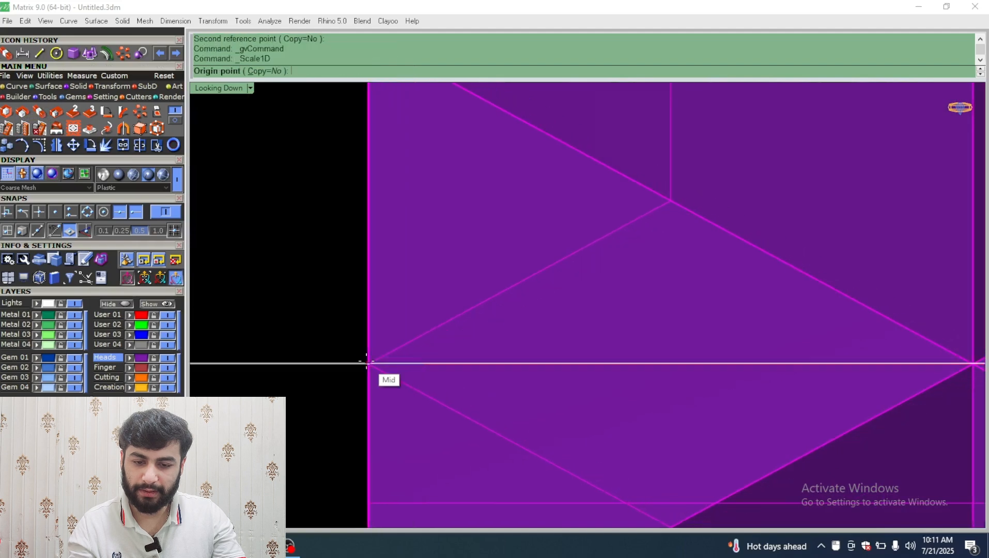
pyautogui.click(368, 364)
pyautogui.scroll(-6, 368, 364)
pyautogui.scroll(6, 605, 351)
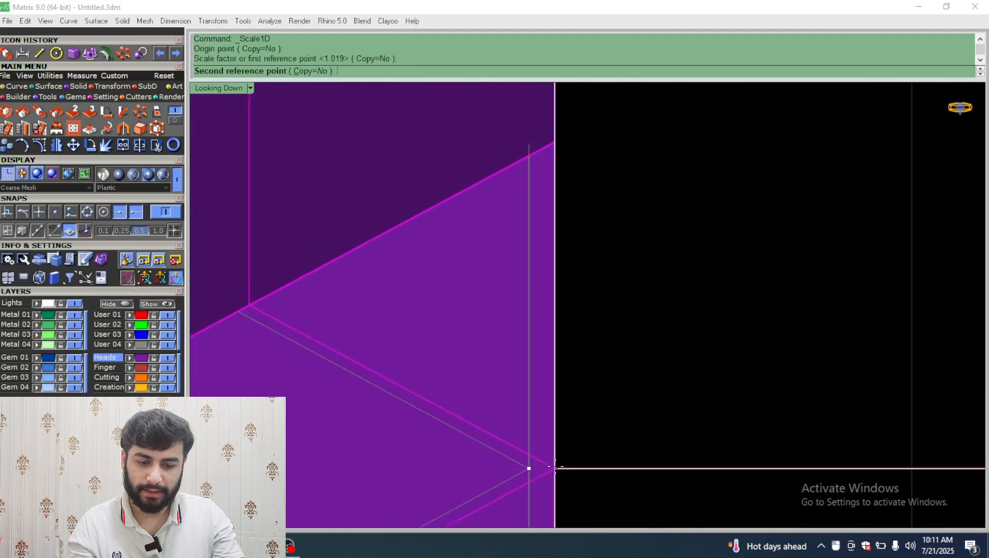
pyautogui.click(575, 467)
pyautogui.scroll(-3, 576, 466)
pyautogui.scroll(-4, 646, 362)
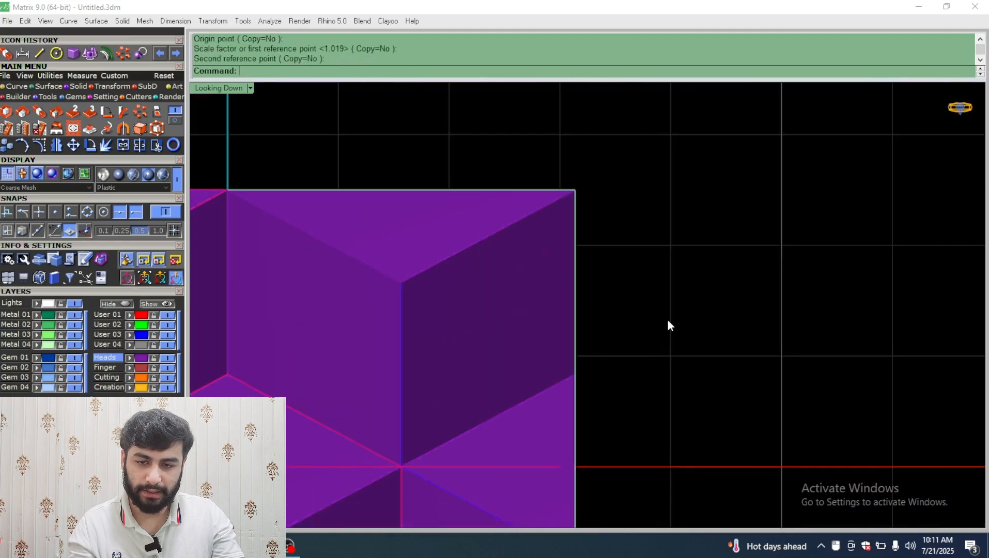
# Reduce the tile's height by scaling it along Z only in the Perspective view
pyautogui.doubleClick(225, 88)
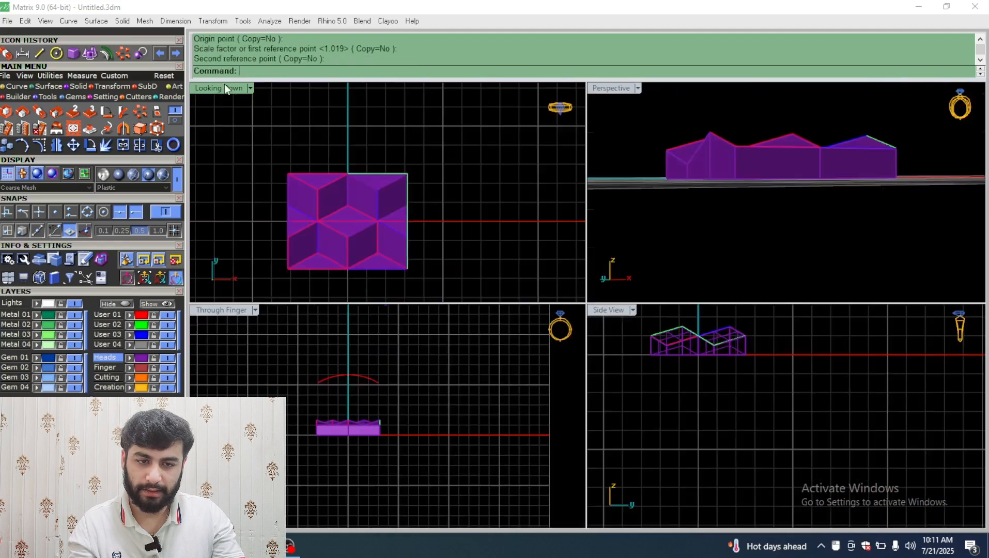
pyautogui.doubleClick(614, 89)
pyautogui.scroll(-3, 648, 236)
pyautogui.moveTo(649, 237); pyautogui.dragTo(581, 395, button='right')
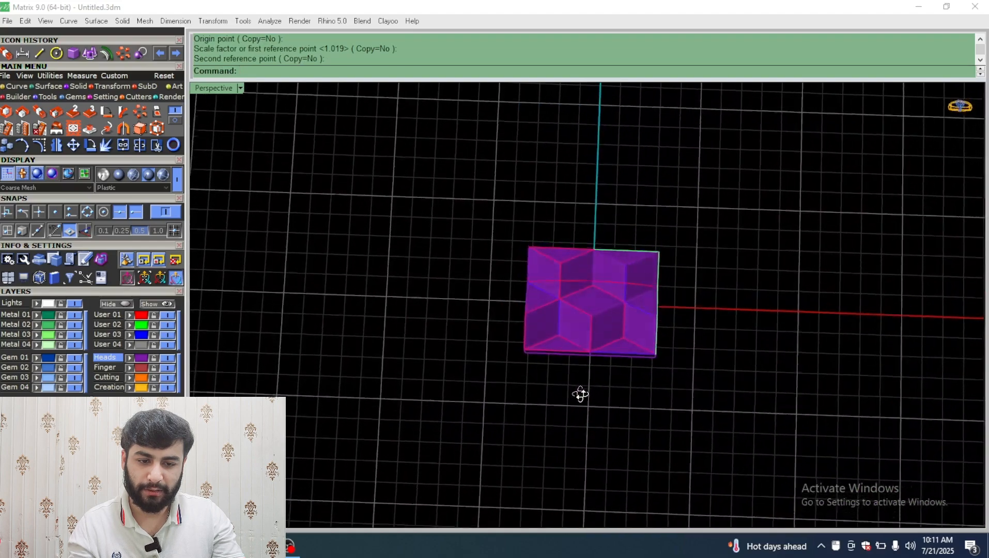
pyautogui.click(582, 329)
pyautogui.moveTo(582, 329); pyautogui.dragTo(697, 194, button='right')
pyautogui.scroll(3, 625, 293)
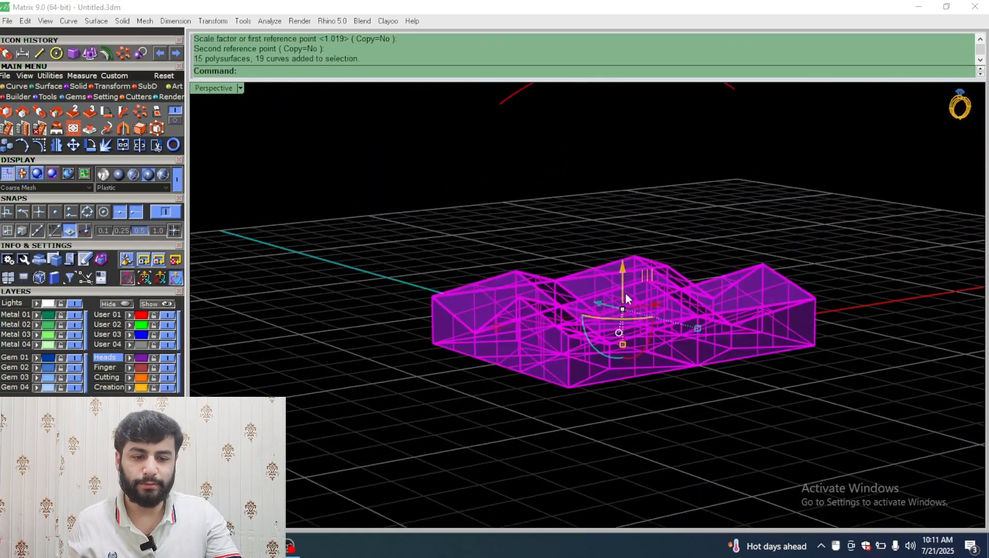
pyautogui.moveTo(625, 293); pyautogui.dragTo(623, 340, button='right')
pyautogui.moveTo(625, 341); pyautogui.dragTo(628, 325)
pyautogui.click(569, 176)
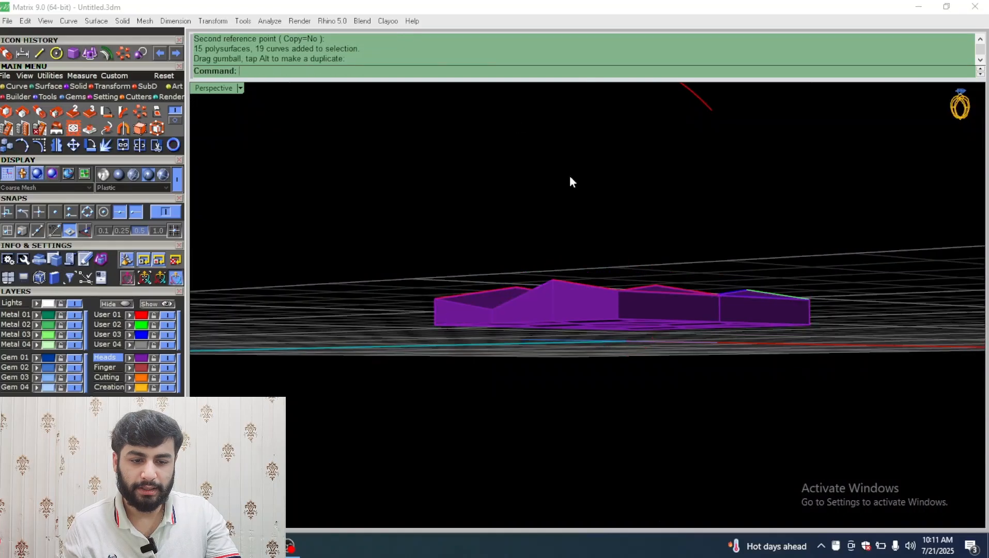
# Move the flattened tile down in the Through Finger view so its bottom sits on the straight line
pyautogui.moveTo(570, 176); pyautogui.dragTo(589, 275, button='right')
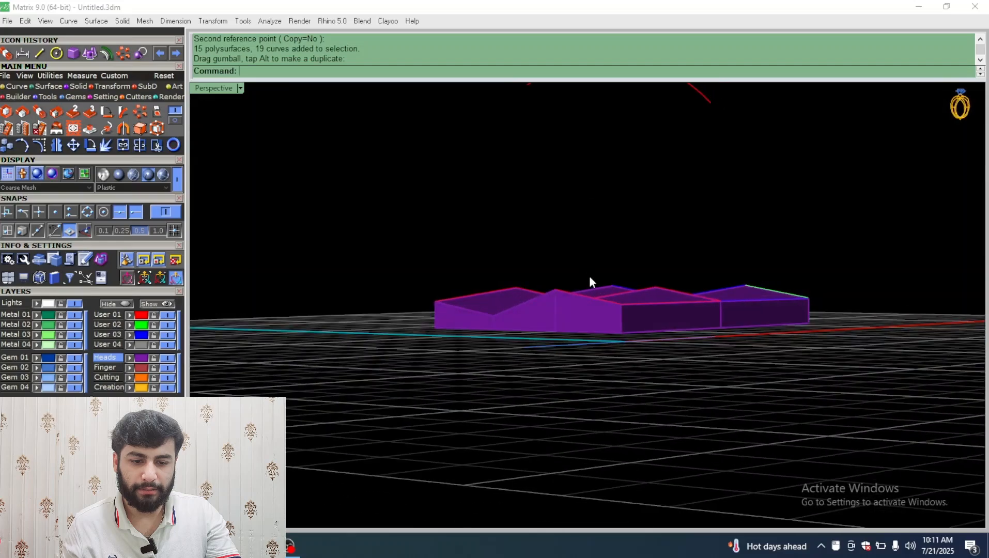
pyautogui.click(580, 306)
pyautogui.scroll(3, 580, 307)
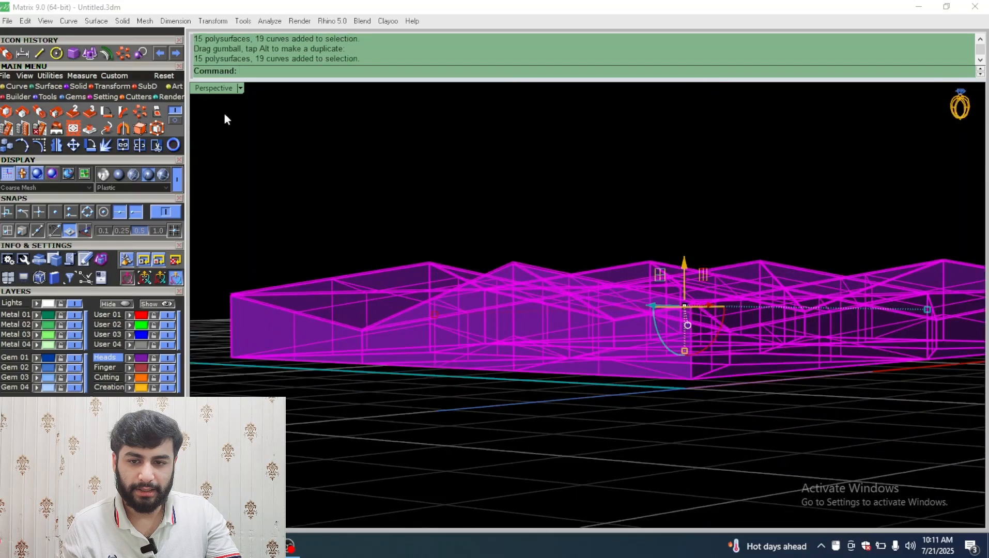
pyautogui.doubleClick(197, 88)
pyautogui.scroll(5, 332, 465)
pyautogui.moveTo(342, 393); pyautogui.dragTo(349, 442, button='right')
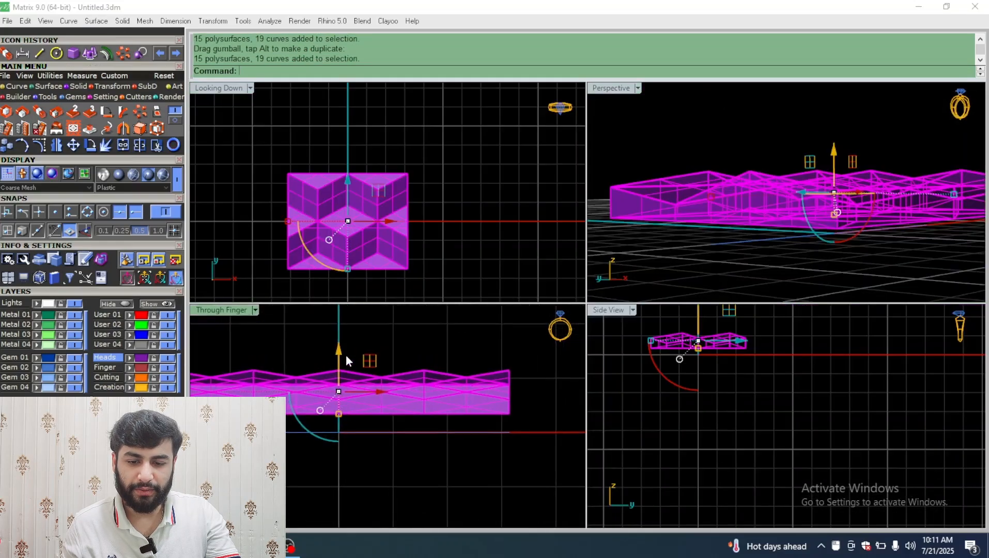
pyautogui.moveTo(338, 349); pyautogui.dragTo(334, 365)
pyautogui.click(680, 149)
pyautogui.doubleClick(620, 93)
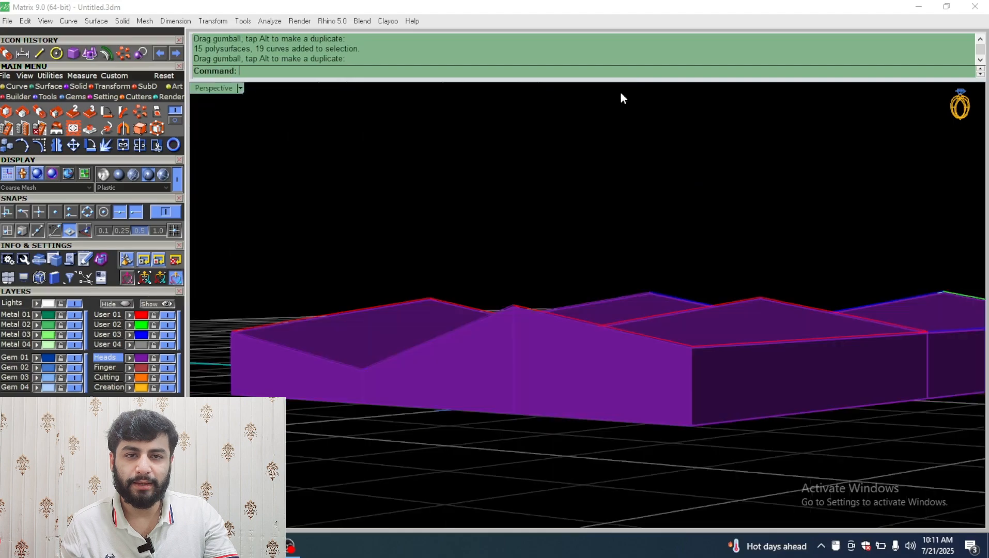
# Hide the tile, assign the straight line beneath it to the Gem 04 layer, and show the tile again
pyautogui.scroll(-8, 478, 179)
pyautogui.moveTo(477, 179); pyautogui.dragTo(478, 299, button='right')
pyautogui.scroll(-7, 583, 287)
pyautogui.scroll(8, 532, 281)
pyautogui.scroll(-6, 443, 259)
pyautogui.scroll(8, 486, 285)
pyautogui.hotkey('ctrl', 'a')
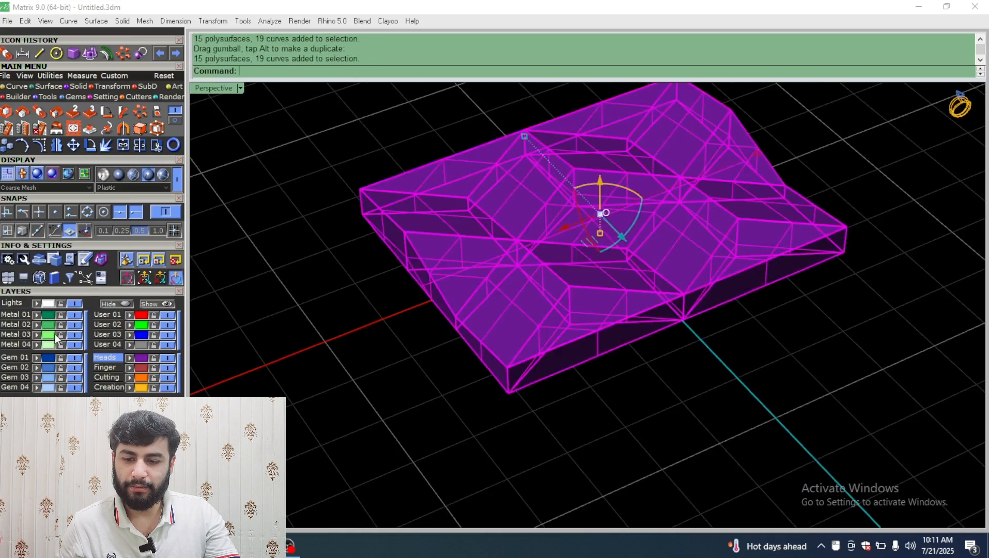
pyautogui.click(108, 304)
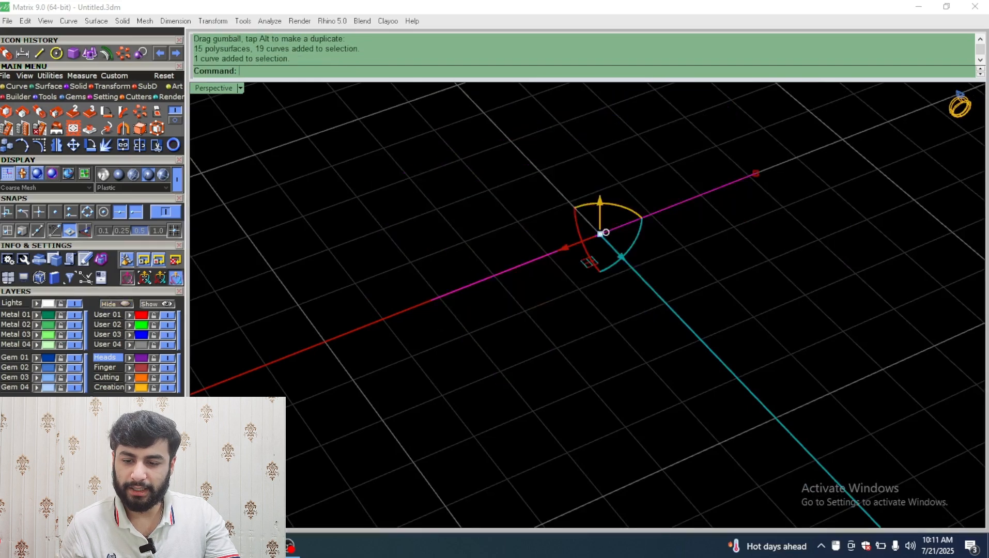
pyautogui.click(36, 389)
pyautogui.scroll(-5, 362, 382)
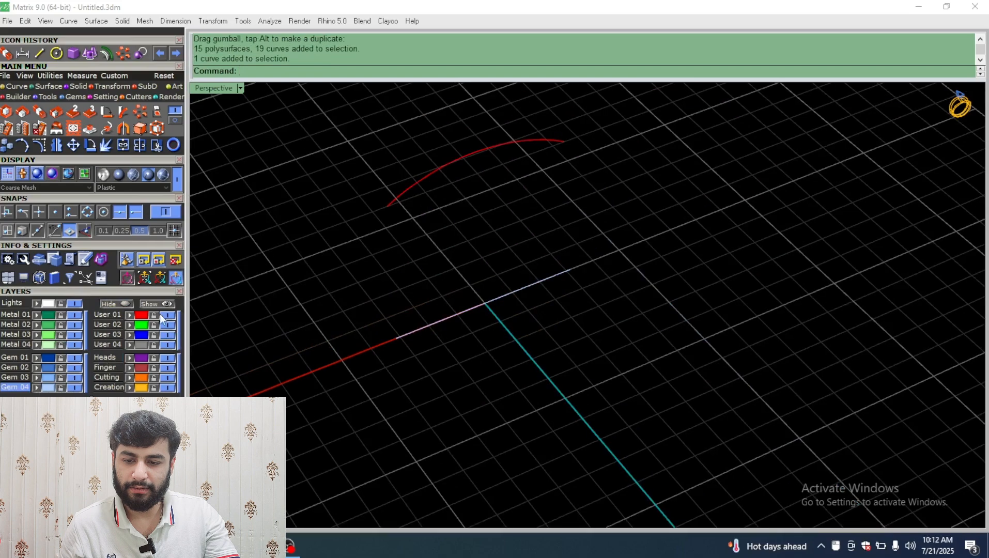
pyautogui.click(159, 305)
# Examine the tile and the red arc above it from several angles in the Perspective view
pyautogui.click(463, 324)
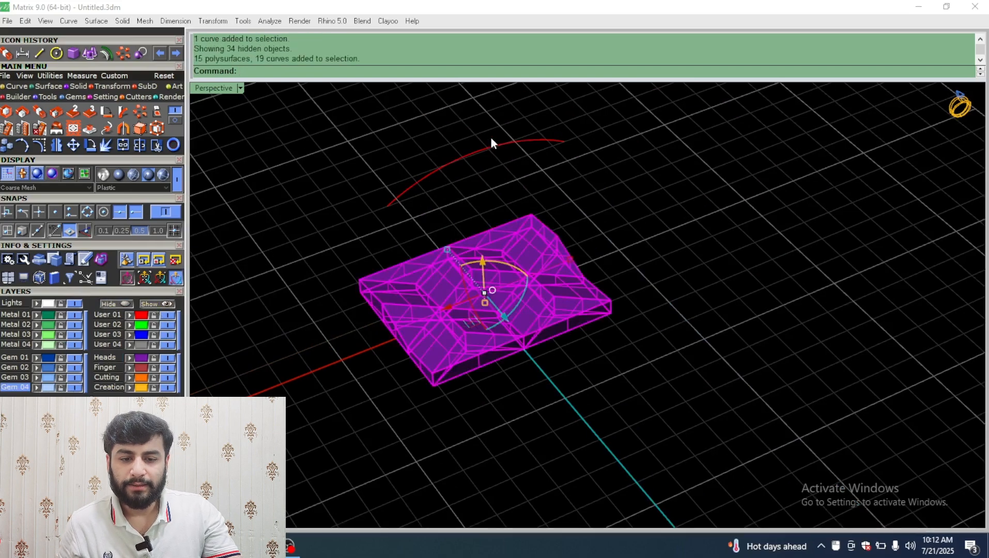
pyautogui.moveTo(491, 139); pyautogui.dragTo(596, 288, button='right')
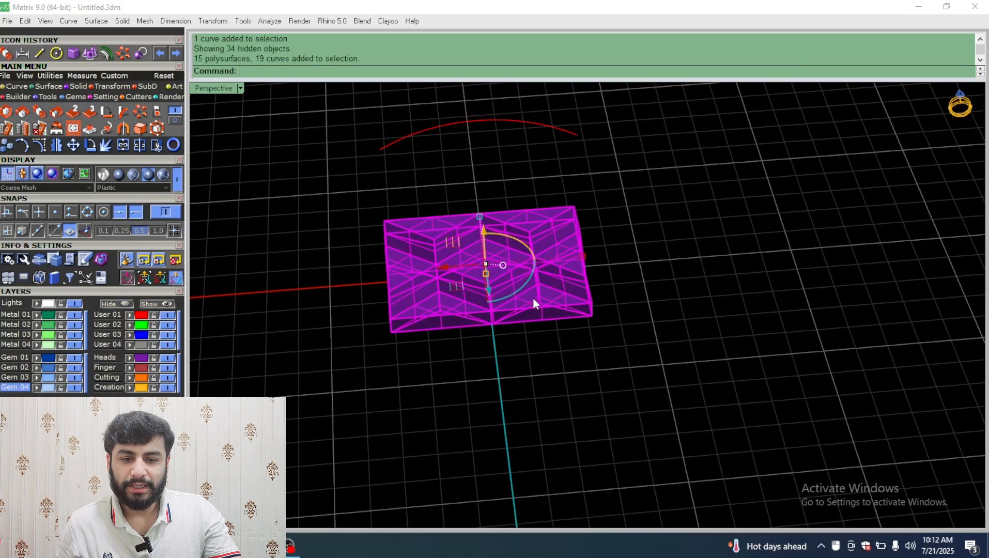
pyautogui.scroll(-7, 533, 298)
pyautogui.scroll(7, 480, 209)
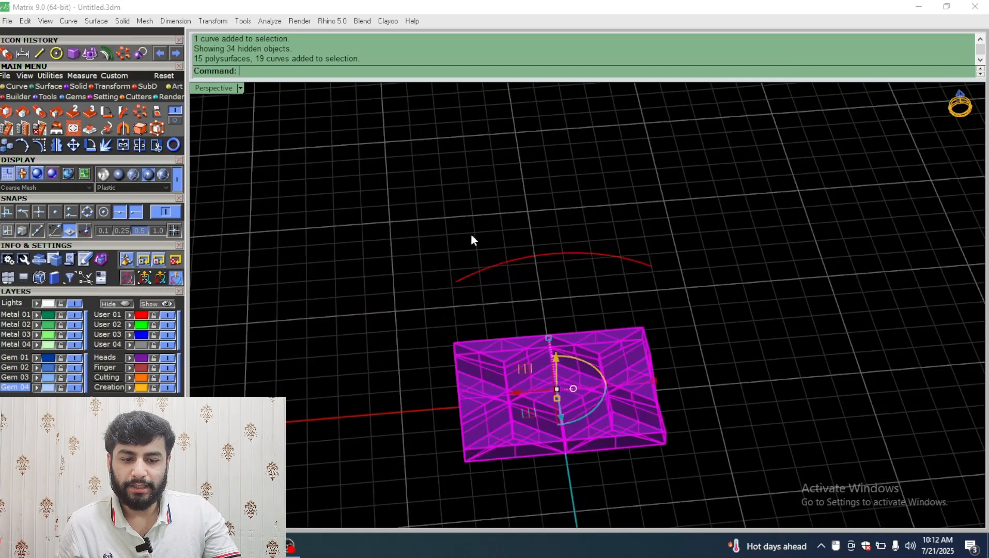
pyautogui.click(471, 235)
pyautogui.scroll(-7, 611, 213)
pyautogui.scroll(5, 558, 283)
pyautogui.moveTo(579, 282)
pyautogui.mouseDown(button='right')
pyautogui.moveTo(593, 222)
pyautogui.moveTo(580, 279)
pyautogui.mouseUp(button='right')
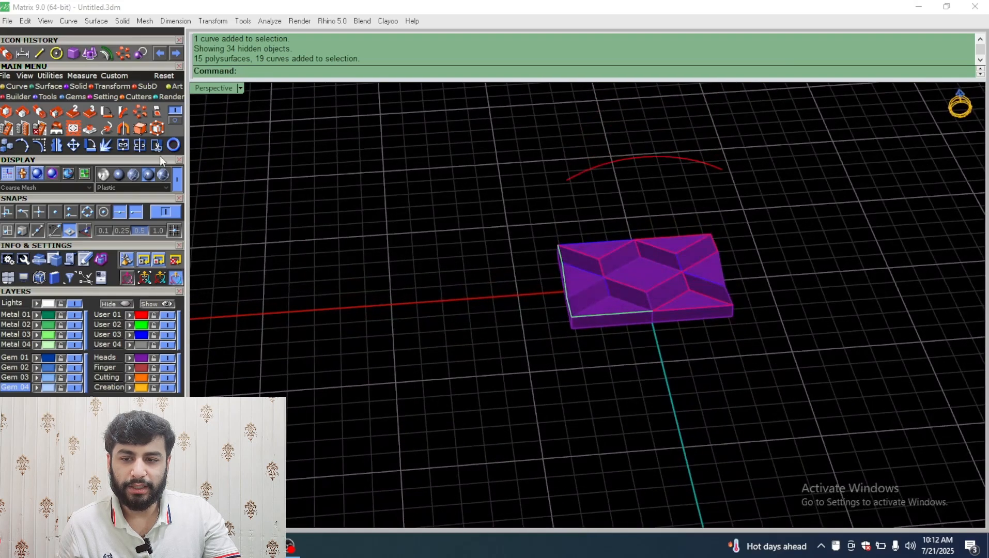
pyautogui.scroll(8, 608, 260)
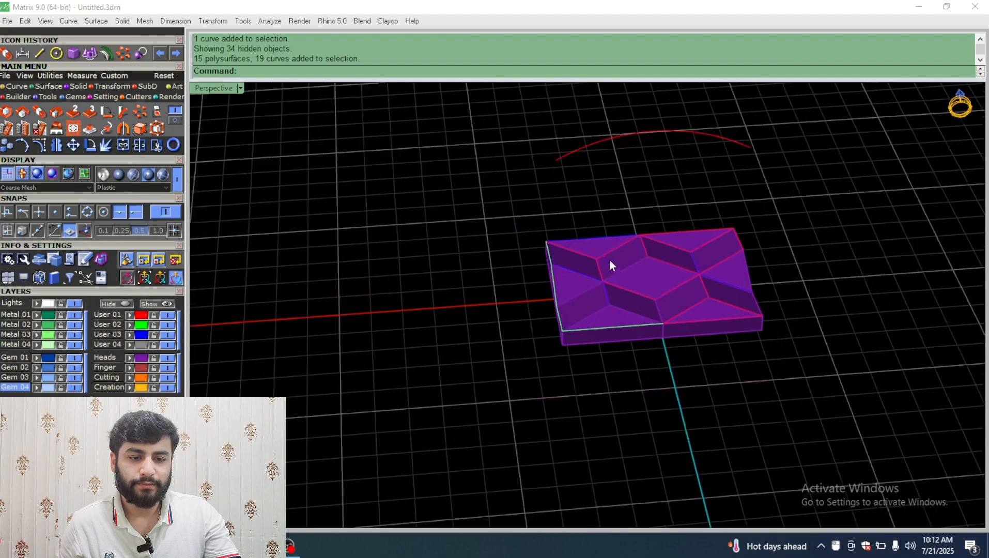
# Flow the whole cube-pattern tile from its straight base line onto the red arc, keeping a copy, with Stretch=Yes and Rigid=No
pyautogui.hotkey('ctrl', 'a')
pyautogui.moveTo(652, 284); pyautogui.dragTo(718, 243, button='right')
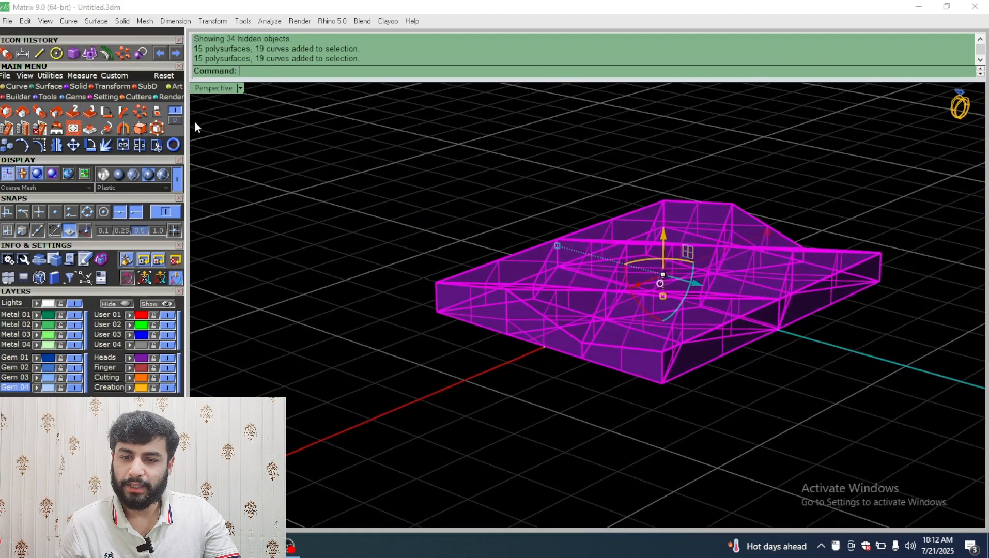
pyautogui.click(175, 120)
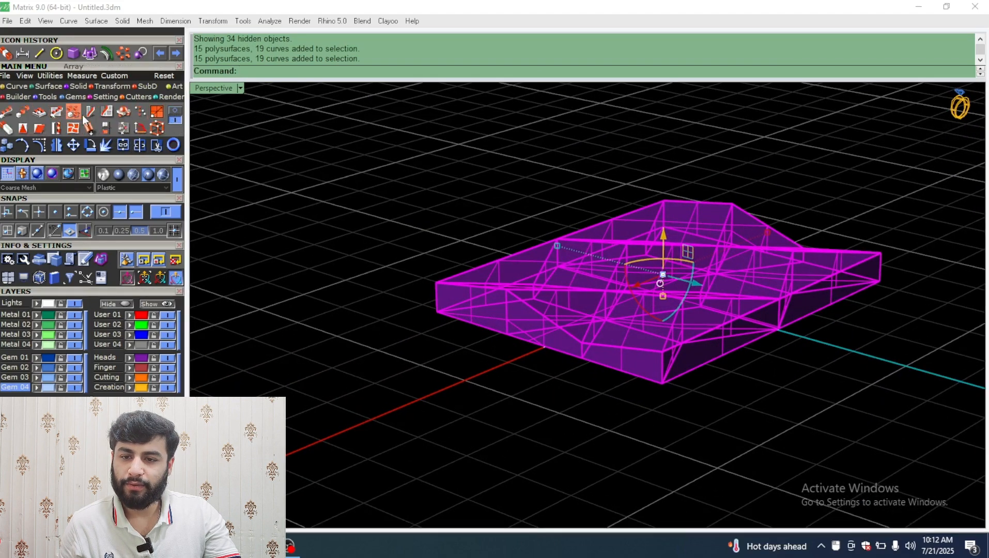
pyautogui.click(91, 115)
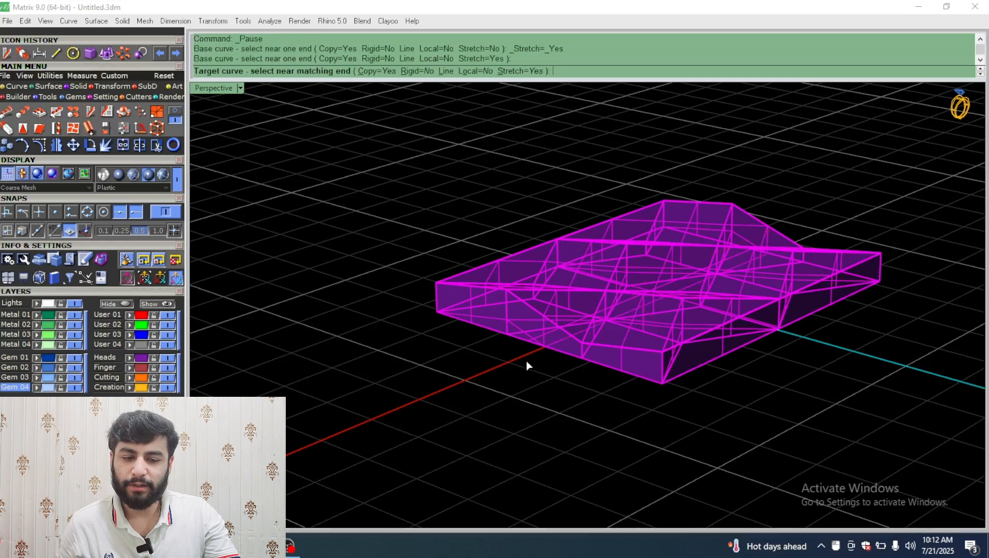
pyautogui.scroll(-5, 527, 365)
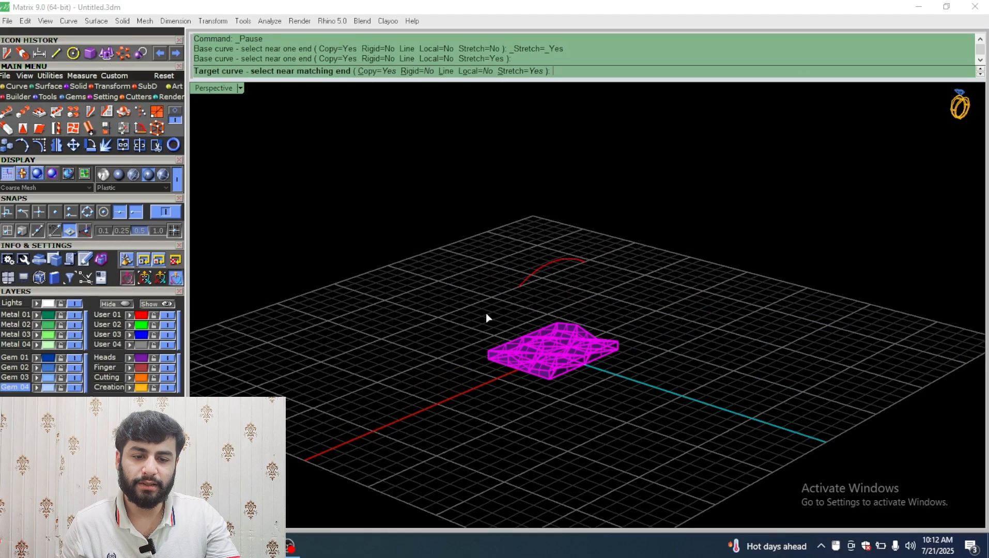
pyautogui.click(519, 286)
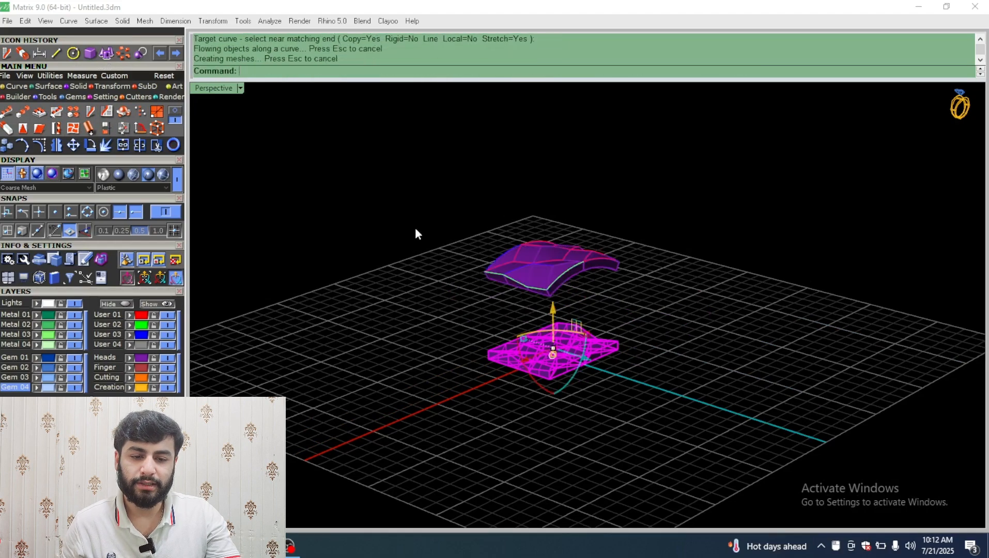
# Delete the original flat tile together with its base line, keeping the curved copy above it
pyautogui.moveTo(541, 275); pyautogui.dragTo(509, 271, button='right')
pyautogui.moveTo(385, 457); pyautogui.dragTo(389, 457)
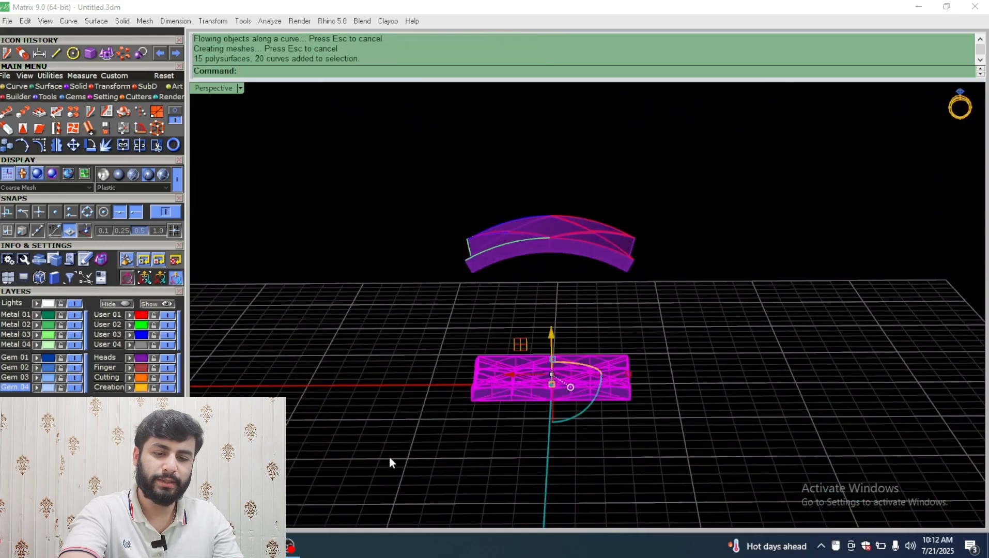
pyautogui.press('Delete')
# Select the curved tile in the Through Finger view and assign its solids to the Metal 01 layer
pyautogui.doubleClick(227, 89)
pyautogui.scroll(-8, 394, 228)
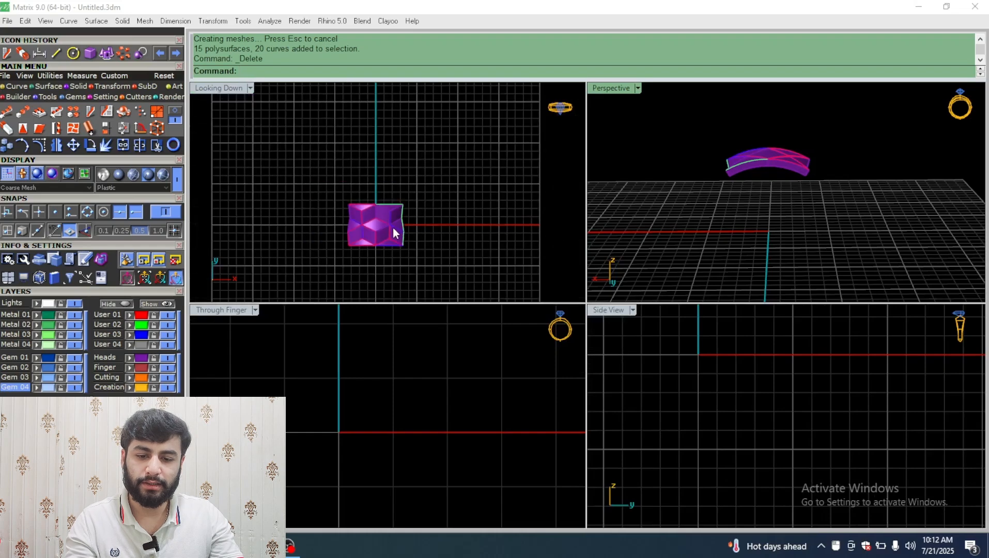
pyautogui.scroll(-10, 371, 432)
pyautogui.click(364, 363)
pyautogui.scroll(5, 365, 363)
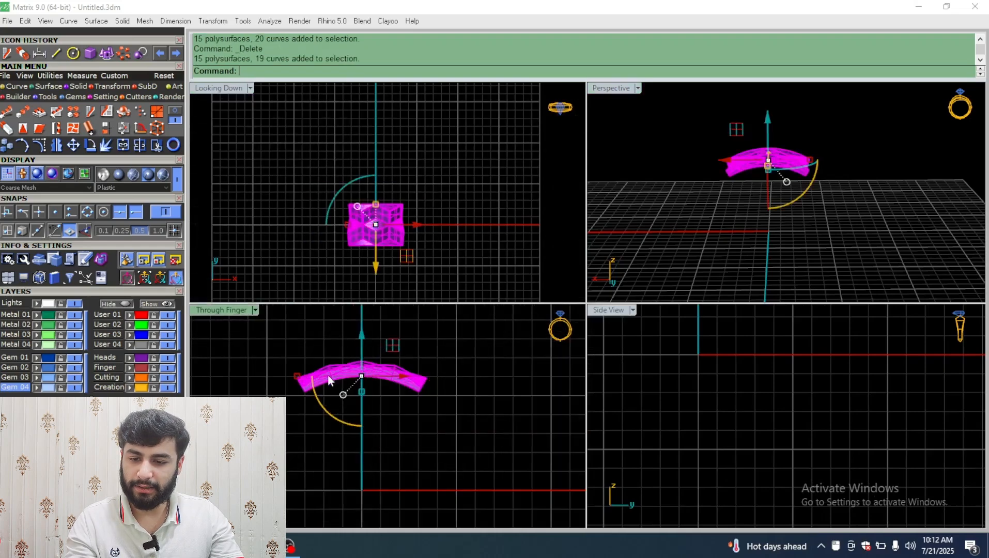
pyautogui.click(149, 359)
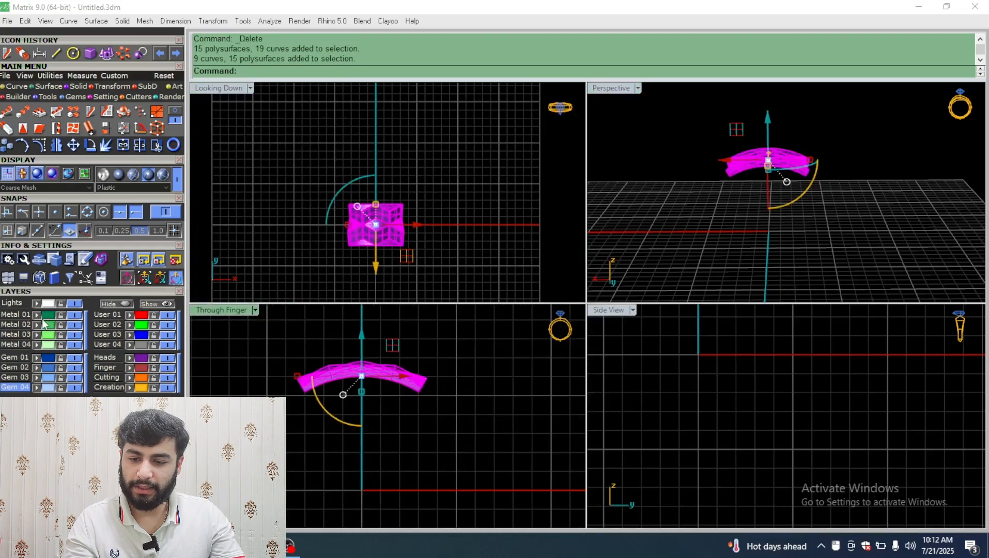
# Polar-array the curved tile around the origin with 6 items over 360 degrees and inspect the full ring
pyautogui.click(175, 116)
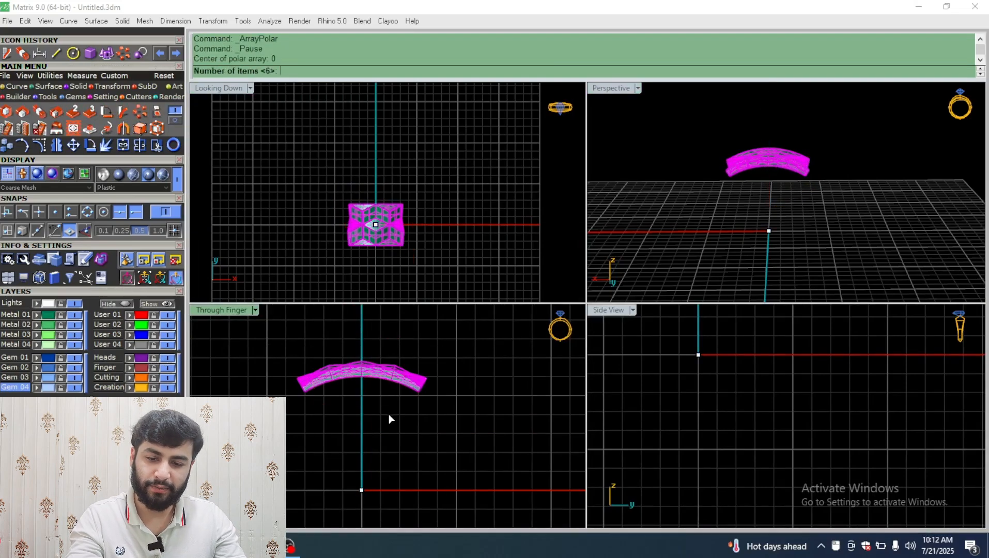
pyautogui.press('Return')
pyautogui.press('Return')
pyautogui.press('Return')
pyautogui.doubleClick(618, 89)
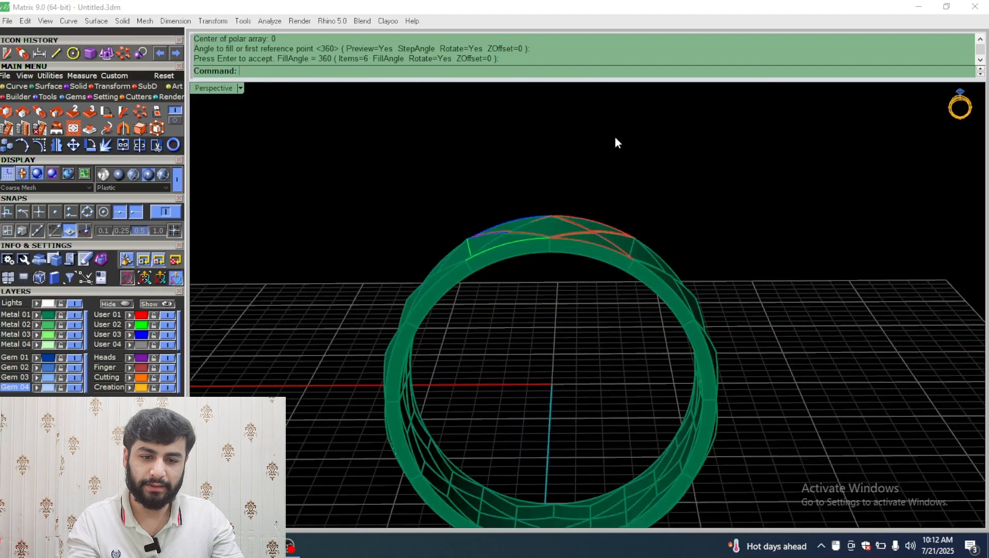
pyautogui.scroll(5, 600, 207)
pyautogui.moveTo(584, 253); pyautogui.dragTo(542, 142, button='right')
pyautogui.doubleClick(212, 91)
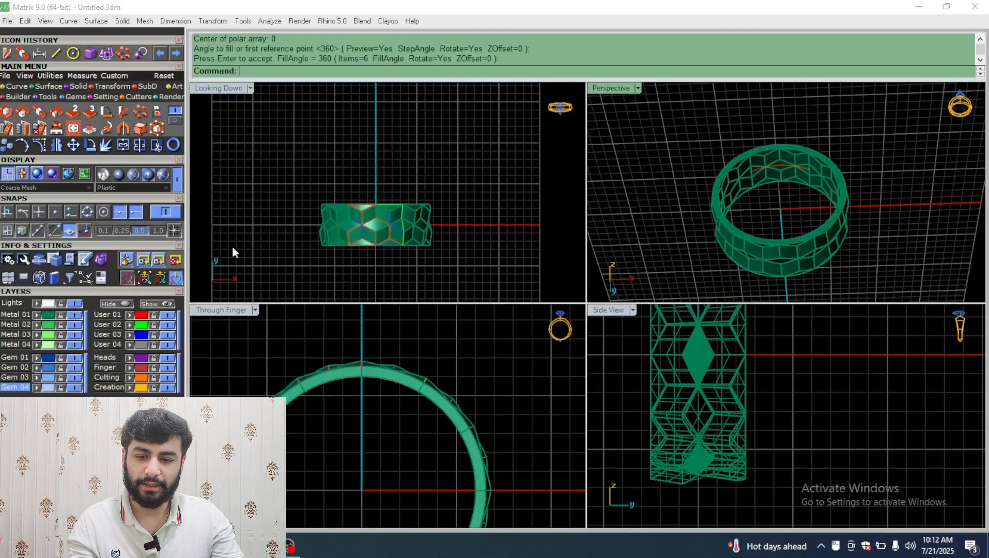
# Draw a circle of diameter 11.5 centred on the origin in the Through Finger view
pyautogui.doubleClick(226, 309)
pyautogui.click(19, 85)
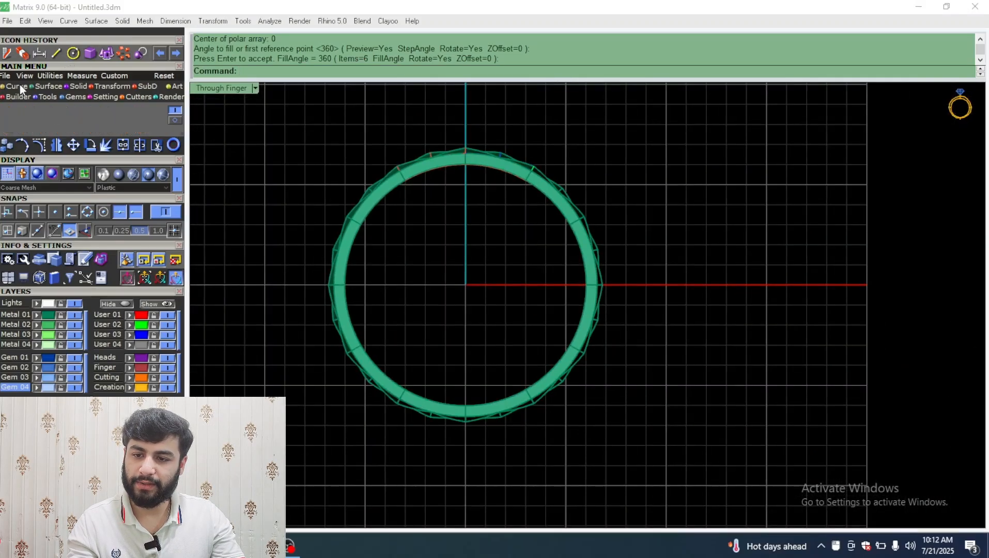
pyautogui.click(74, 112)
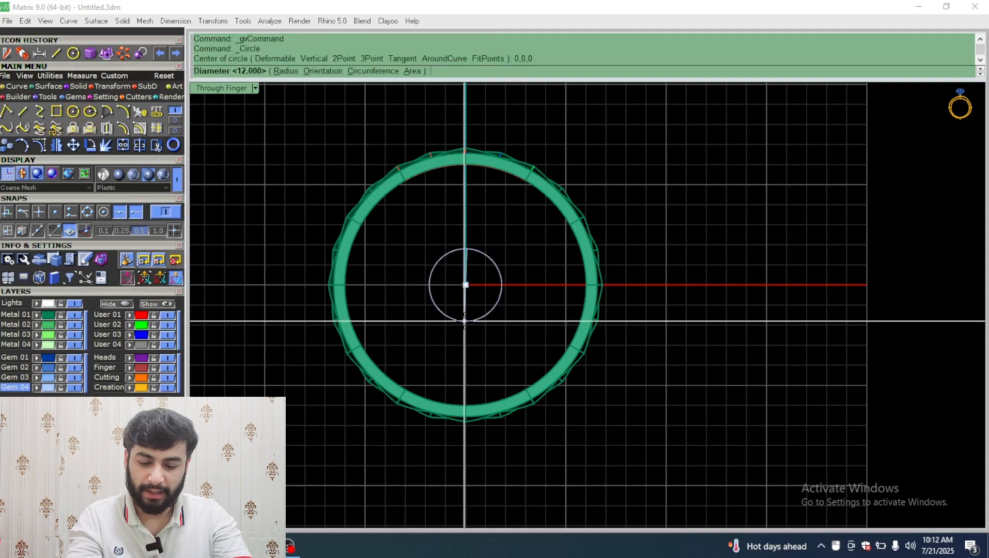
pyautogui.write('11.5')
pyautogui.press('Return')
# Try to pipe the new circle with a radius of 1.2, and undo the pipe
pyautogui.scroll(5, 390, 191)
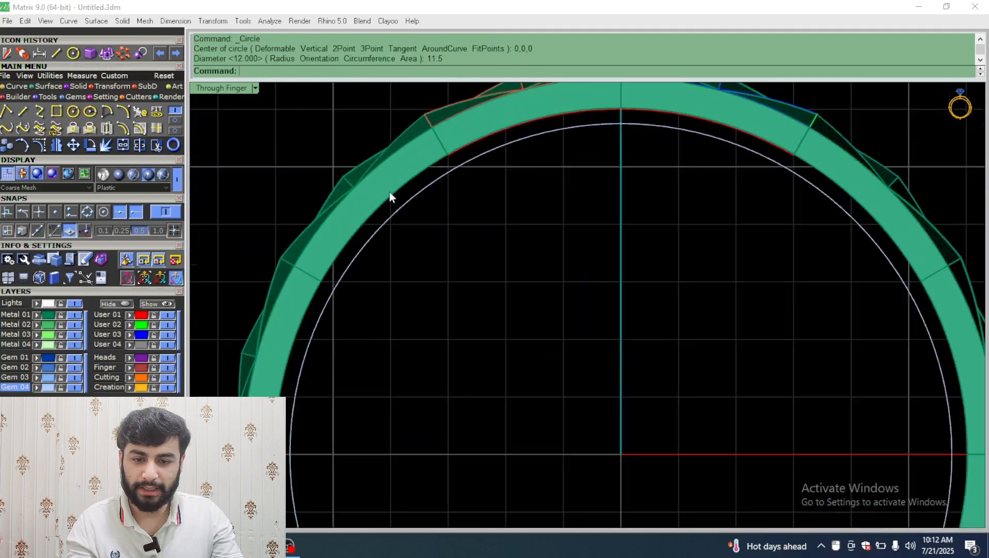
pyautogui.click(398, 209)
pyautogui.press('F6')
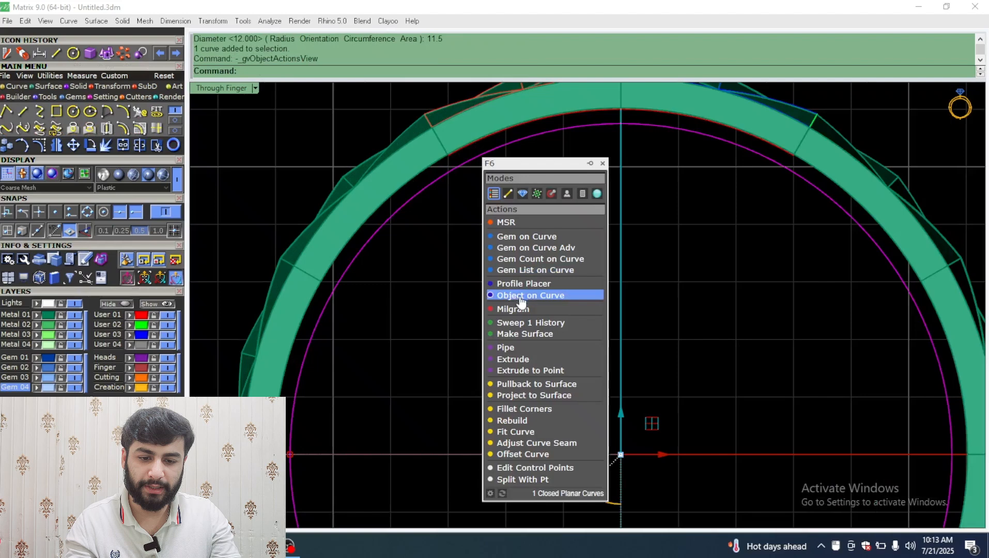
pyautogui.click(523, 351)
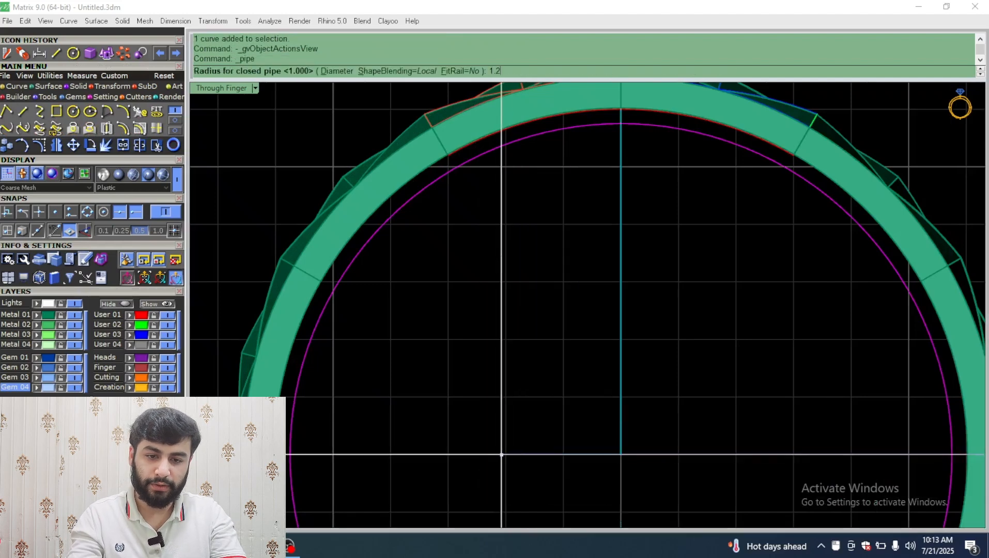
pyautogui.hotkey('ctrl', 'z')
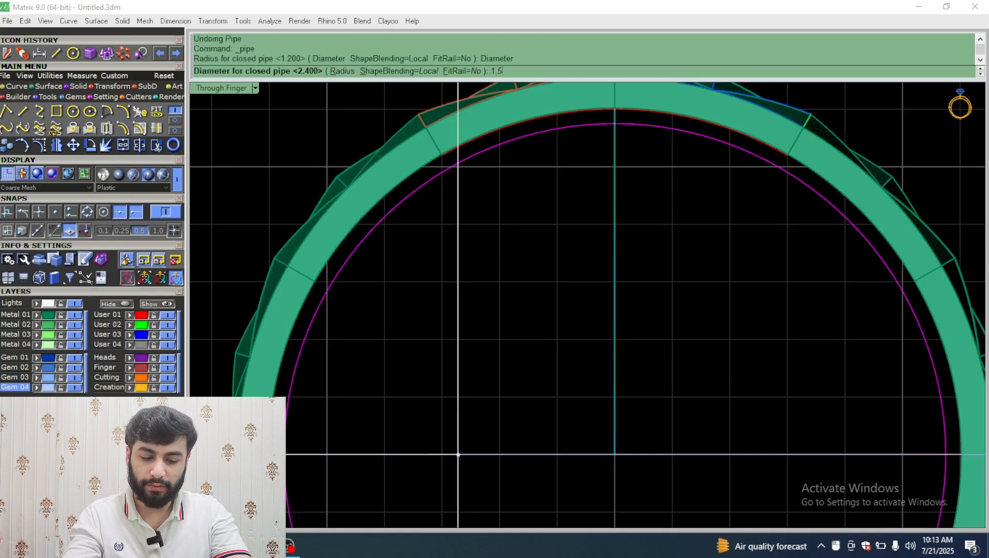
# Try piping the circle with a diameter of 1.2, check its fit inside the ring, and undo it
pyautogui.press('Return')
pyautogui.press('Return')
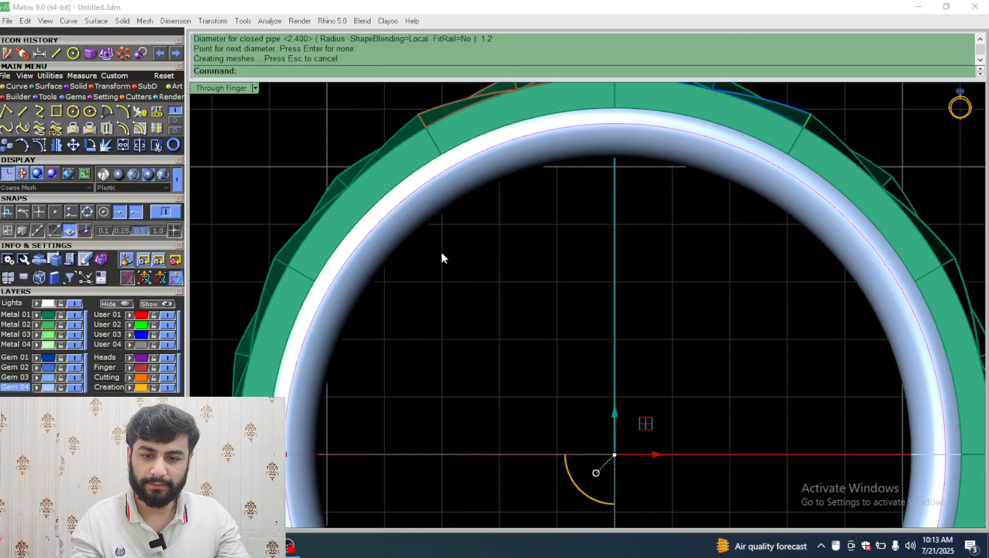
pyautogui.click(405, 227)
pyautogui.doubleClick(240, 89)
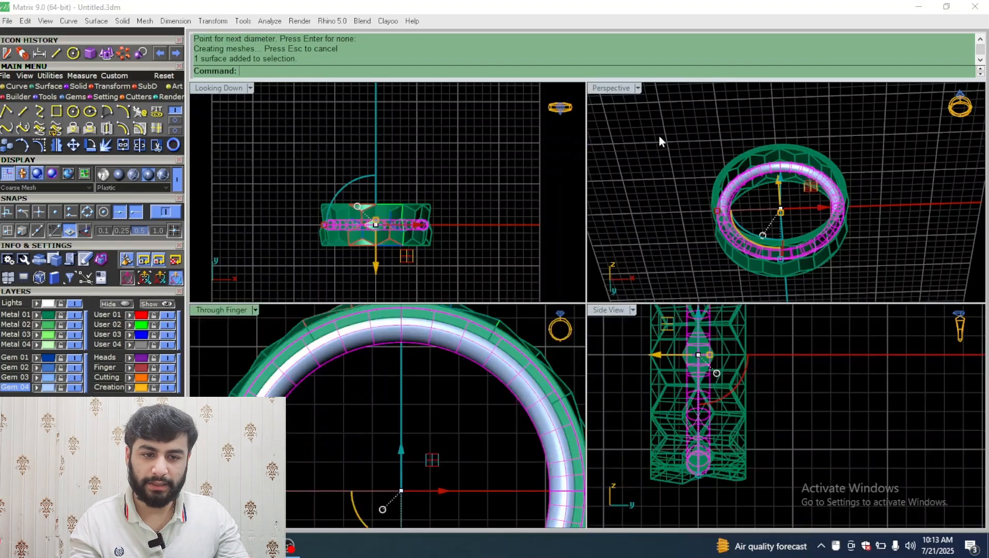
pyautogui.doubleClick(619, 92)
pyautogui.moveTo(638, 351); pyautogui.dragTo(531, 355, button='right')
pyautogui.scroll(7, 620, 237)
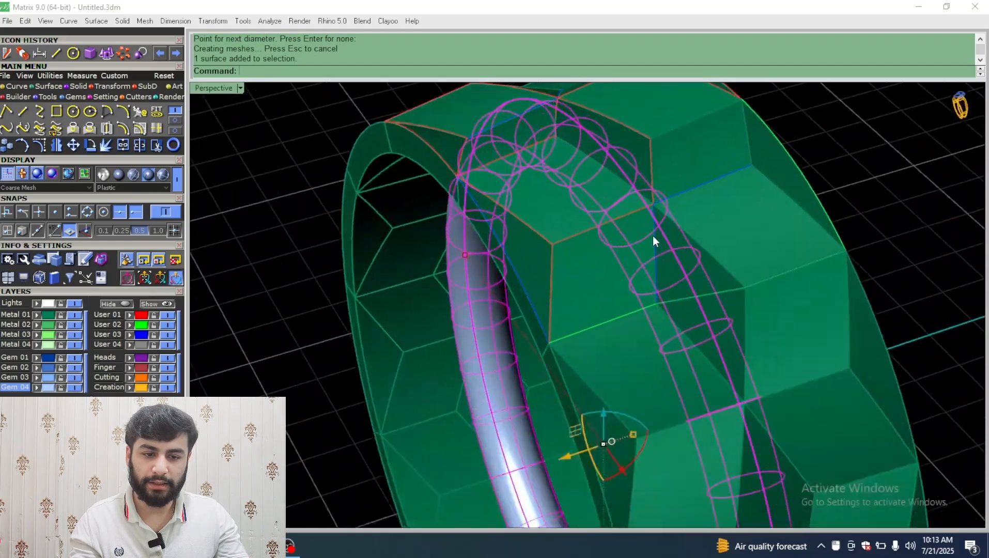
pyautogui.moveTo(653, 237); pyautogui.dragTo(695, 214, button='right')
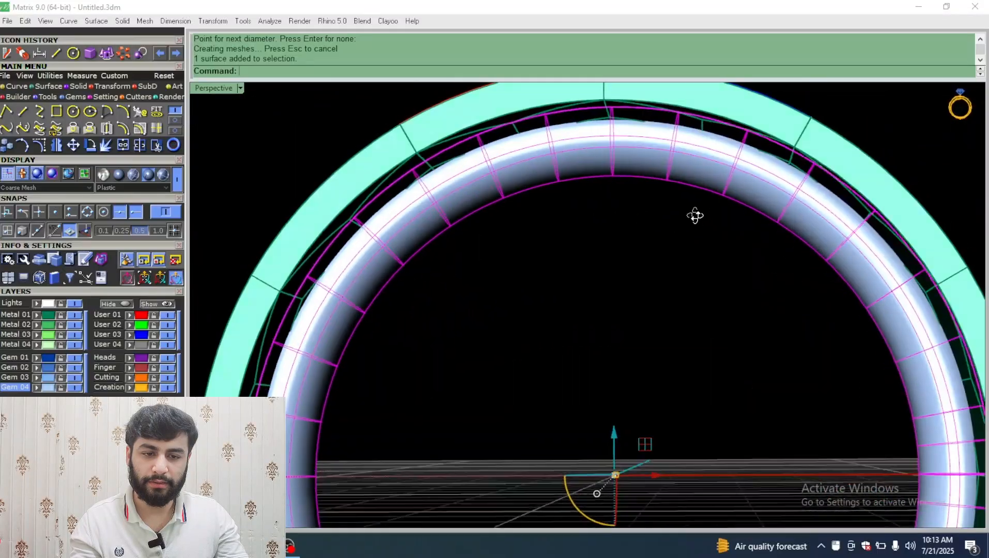
pyautogui.hotkey('ctrl', 'z')
# Pipe the circle inside the ring with a diameter of 1
pyautogui.rightClick(583, 187)
pyautogui.moveTo(582, 186); pyautogui.dragTo(627, 194, button='right')
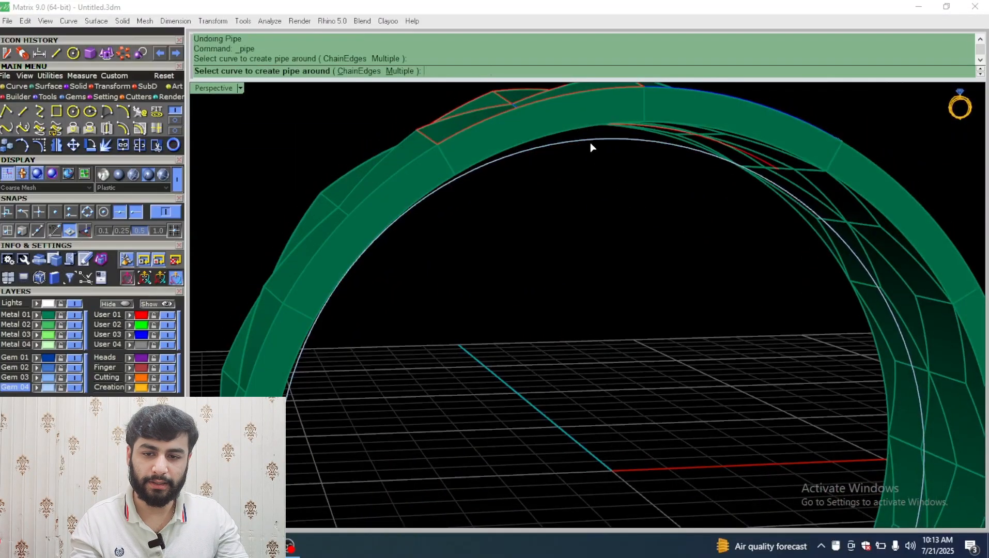
pyautogui.click(591, 144)
pyautogui.press('Return')
pyautogui.press('Return')
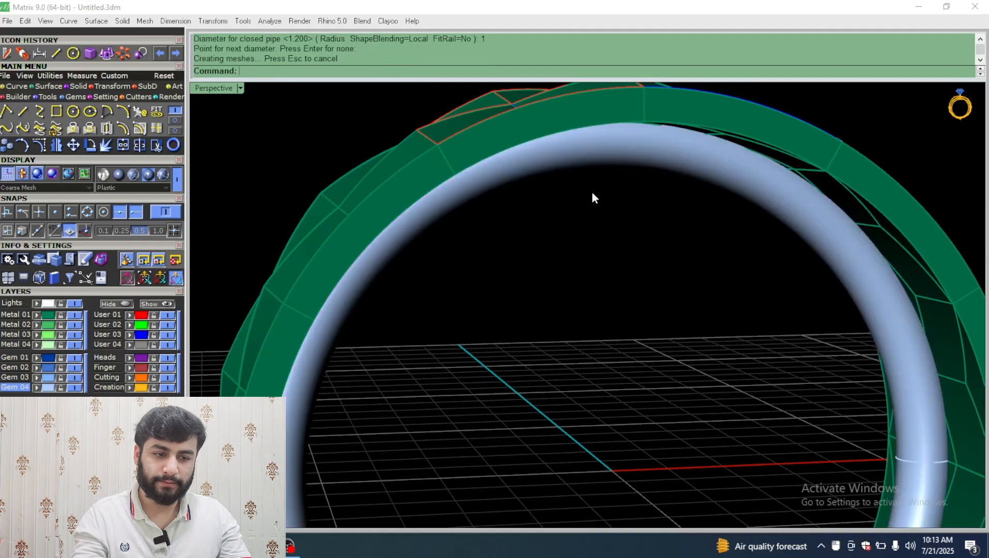
# Isolate the circle in the selection and rescale it so its linked pipe fits against the ring's inner surface
pyautogui.moveTo(592, 196)
pyautogui.mouseDown(button='right')
pyautogui.moveTo(500, 171)
pyautogui.moveTo(591, 208)
pyautogui.mouseUp(button='right')
pyautogui.moveTo(594, 210); pyautogui.dragTo(530, 126)
pyautogui.keyDown('ctrl'); pyautogui.click(535, 124); pyautogui.keyUp('ctrl')
pyautogui.keyDown('ctrl'); pyautogui.click(535, 125); pyautogui.keyUp('ctrl')
pyautogui.scroll(-3, 511, 169)
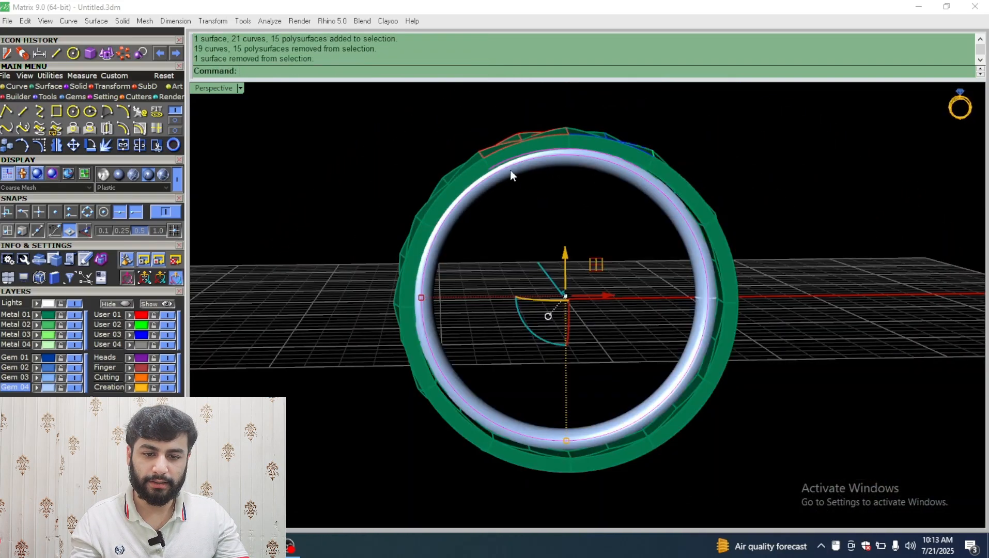
pyautogui.scroll(3, 504, 164)
pyautogui.keyDown('ctrl'); pyautogui.click(505, 172); pyautogui.keyUp('ctrl')
pyautogui.moveTo(506, 172); pyautogui.dragTo(401, 357, button='right')
pyautogui.moveTo(400, 356); pyautogui.dragTo(377, 356)
pyautogui.moveTo(377, 356); pyautogui.dragTo(443, 354, button='right')
pyautogui.moveTo(412, 373); pyautogui.dragTo(420, 373)
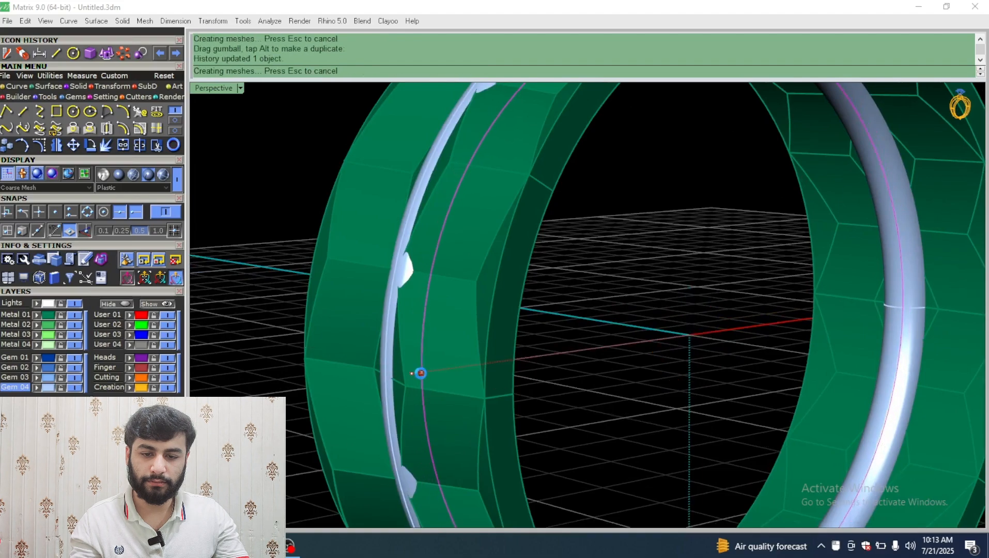
pyautogui.moveTo(420, 373); pyautogui.dragTo(457, 323, button='right')
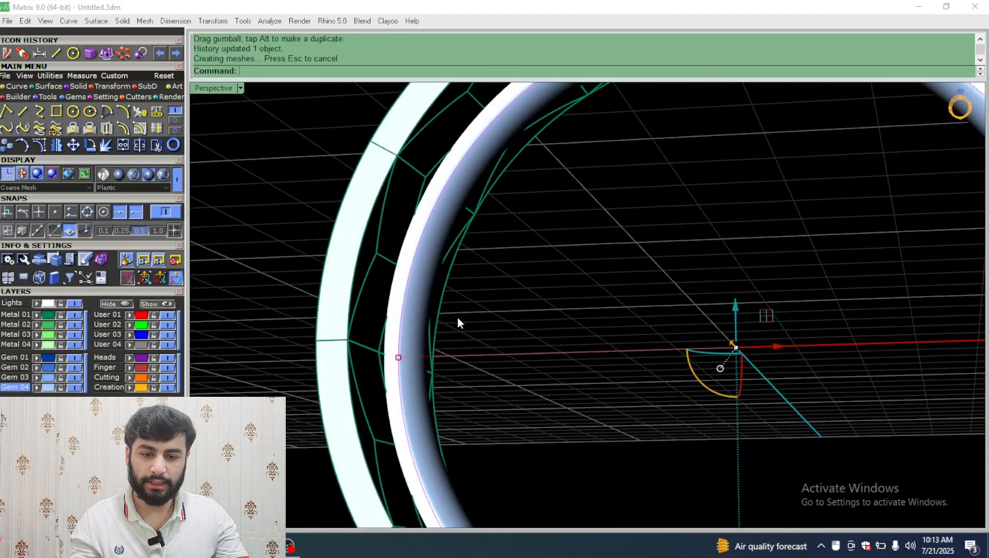
# Stretch the pipe along the Y axis to span most of the patterned ring's width
pyautogui.click(416, 298)
pyautogui.scroll(-10, 493, 290)
pyautogui.moveTo(494, 290); pyautogui.dragTo(580, 305, button='right')
pyautogui.scroll(8, 506, 335)
pyautogui.moveTo(638, 279); pyautogui.dragTo(554, 298)
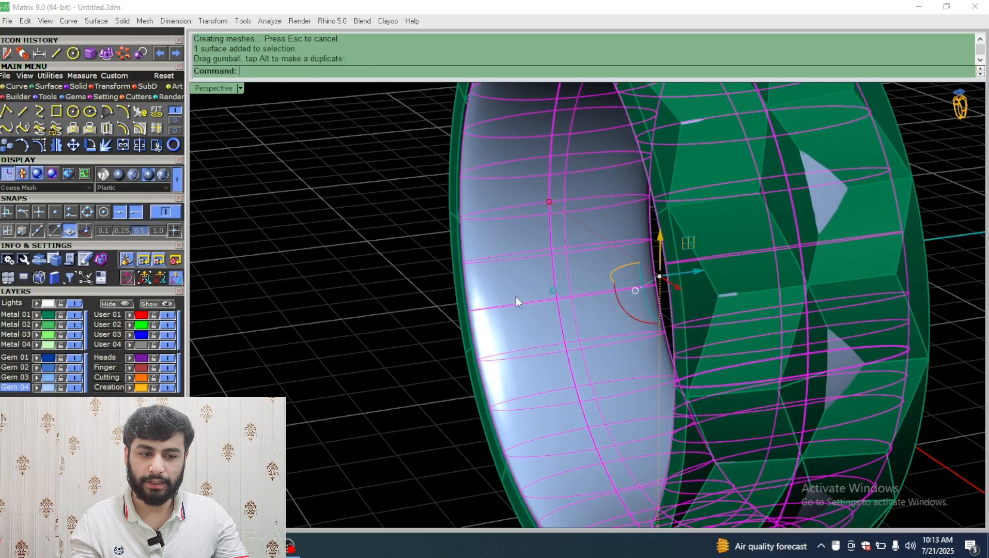
pyautogui.press('Escape')
# Check where the pipe pokes through the facets and scale it slightly smaller inside the ring
pyautogui.scroll(-6, 561, 260)
pyautogui.moveTo(672, 261); pyautogui.dragTo(581, 317, button='right')
pyautogui.scroll(6, 621, 262)
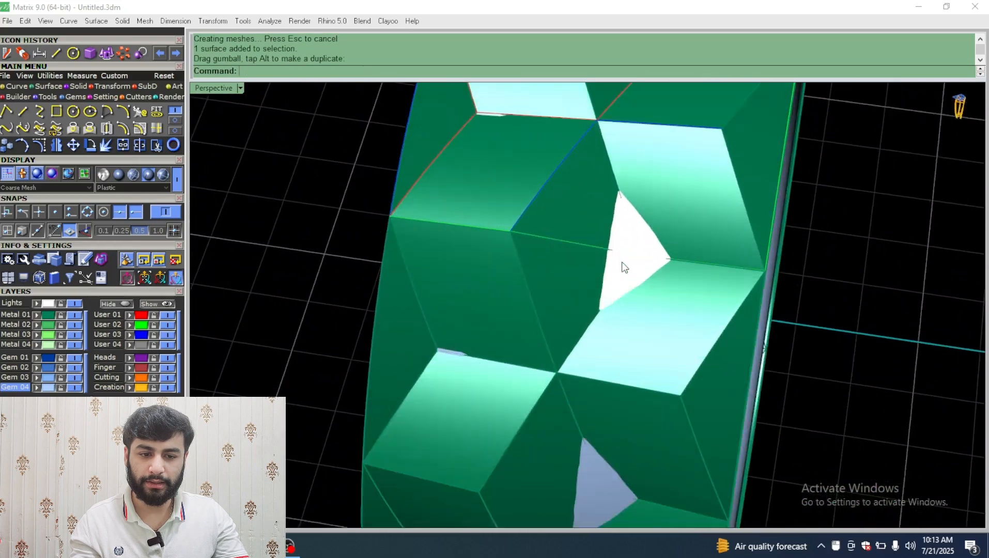
pyautogui.click(622, 262)
pyautogui.scroll(-5, 620, 259)
pyautogui.moveTo(615, 254); pyautogui.dragTo(505, 203, button='right')
pyautogui.scroll(-5, 471, 207)
pyautogui.scroll(6, 655, 191)
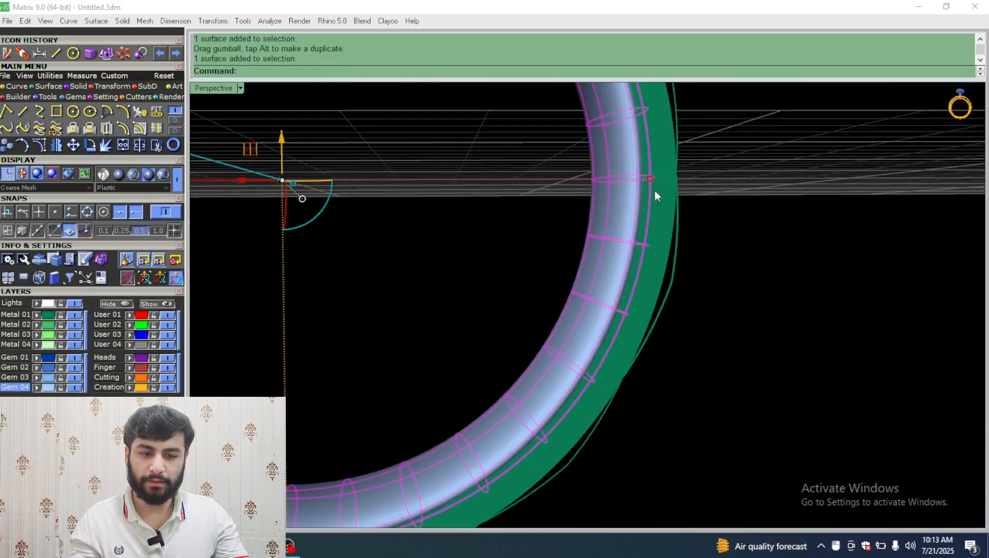
pyautogui.moveTo(650, 179); pyautogui.dragTo(639, 180)
pyautogui.click(827, 194)
# Widen the pipe a little more along the Y axis toward the ring's side edges
pyautogui.moveTo(828, 194); pyautogui.dragTo(557, 275, button='right')
pyautogui.scroll(-5, 462, 212)
pyautogui.click(600, 237)
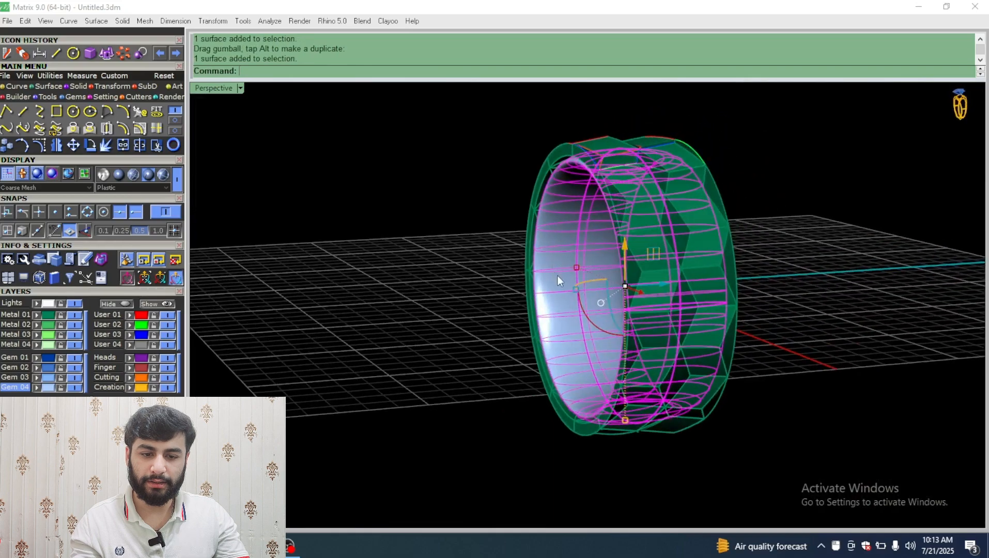
pyautogui.scroll(5, 558, 275)
pyautogui.moveTo(607, 310); pyautogui.dragTo(589, 316)
pyautogui.click(370, 304)
# Stretch the pipe further along the Y axis so it extends past both sides of the patterned ring
pyautogui.scroll(-7, 542, 296)
pyautogui.moveTo(599, 298); pyautogui.dragTo(575, 280, button='right')
pyautogui.scroll(8, 507, 202)
pyautogui.moveTo(551, 176); pyautogui.dragTo(583, 161, button='right')
pyautogui.click(584, 160)
pyautogui.scroll(-5, 564, 334)
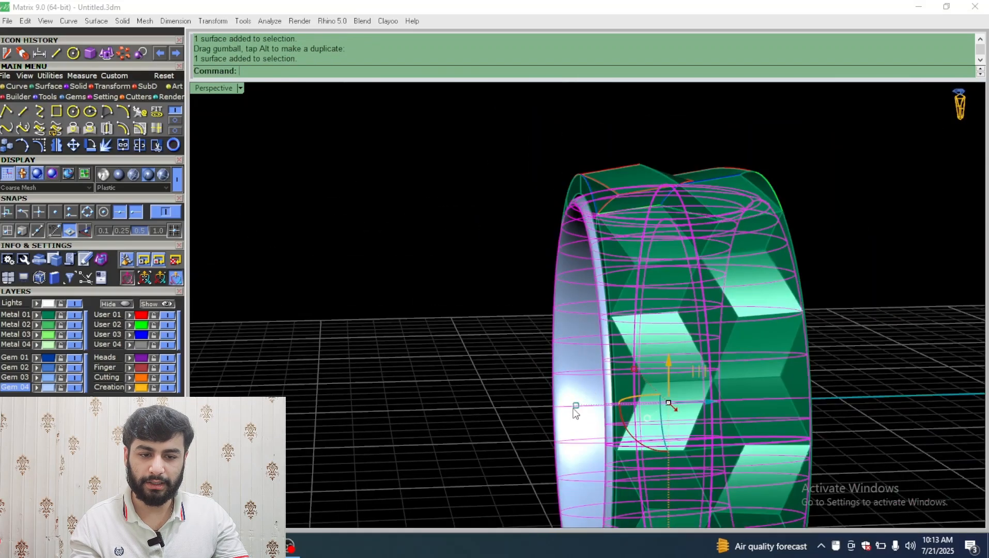
pyautogui.moveTo(575, 411); pyautogui.dragTo(526, 408)
pyautogui.click(396, 189)
pyautogui.scroll(-3, 529, 198)
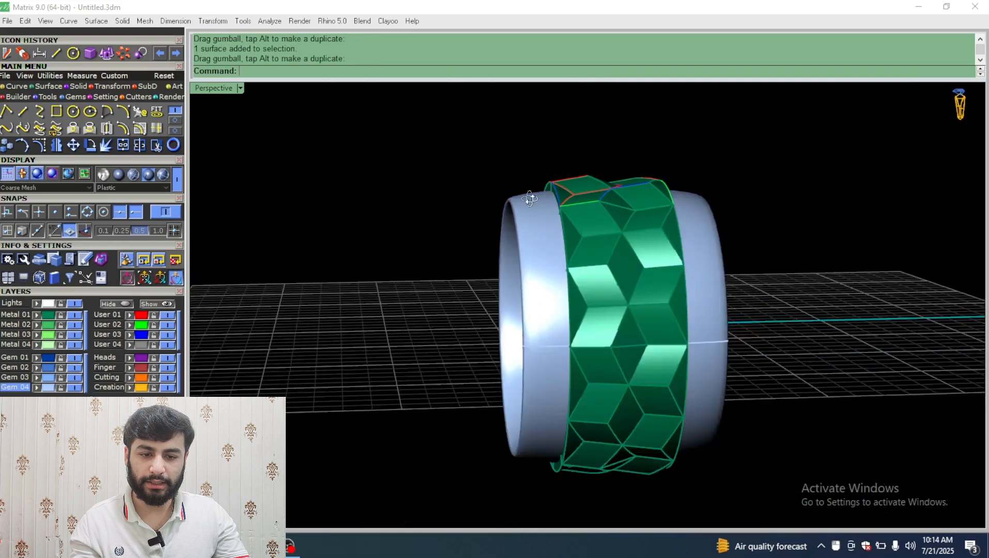
pyautogui.moveTo(529, 199)
pyautogui.mouseDown(button='right')
pyautogui.moveTo(484, 216)
pyautogui.moveTo(388, 174)
pyautogui.moveTo(335, 189)
pyautogui.moveTo(512, 166)
pyautogui.moveTo(528, 180)
pyautogui.mouseUp(button='right')
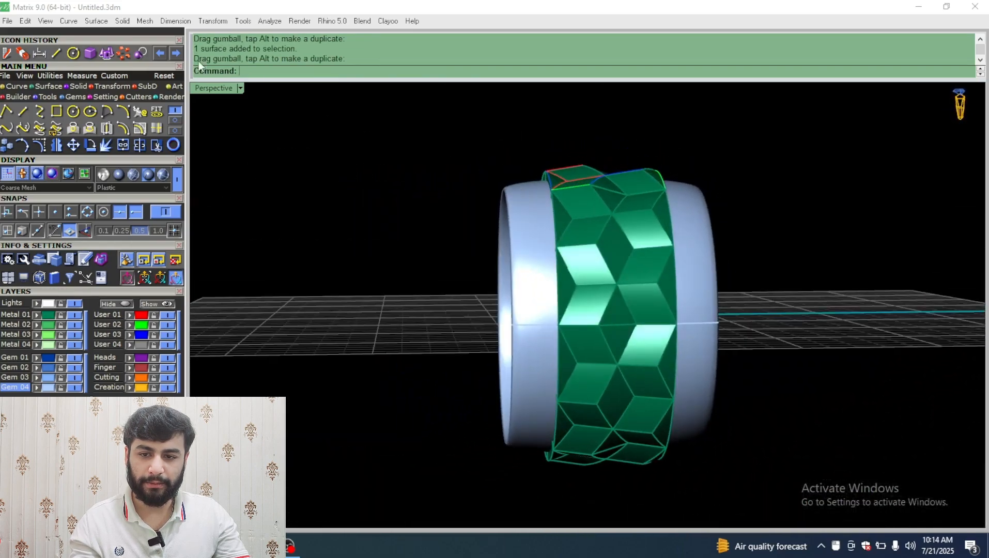
pyautogui.doubleClick(212, 91)
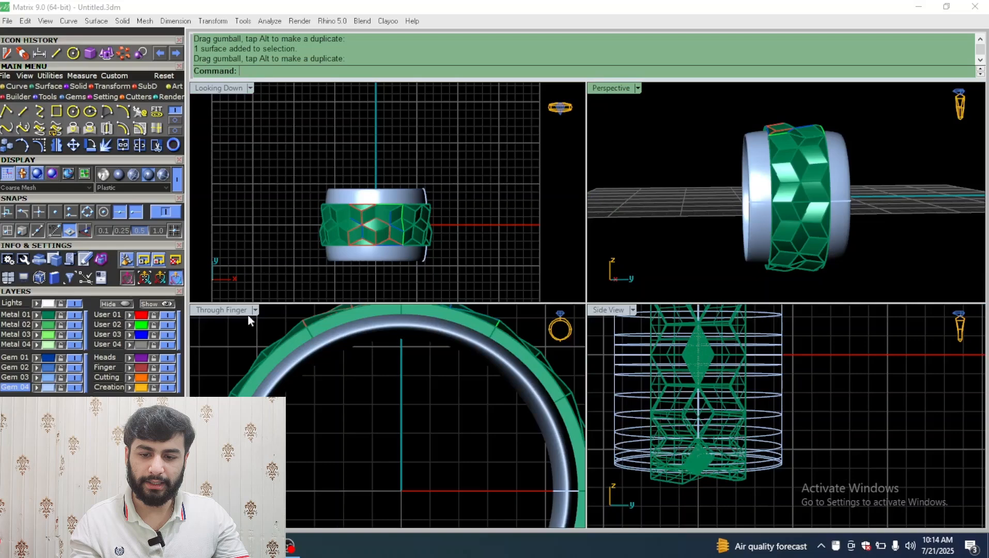
pyautogui.doubleClick(607, 310)
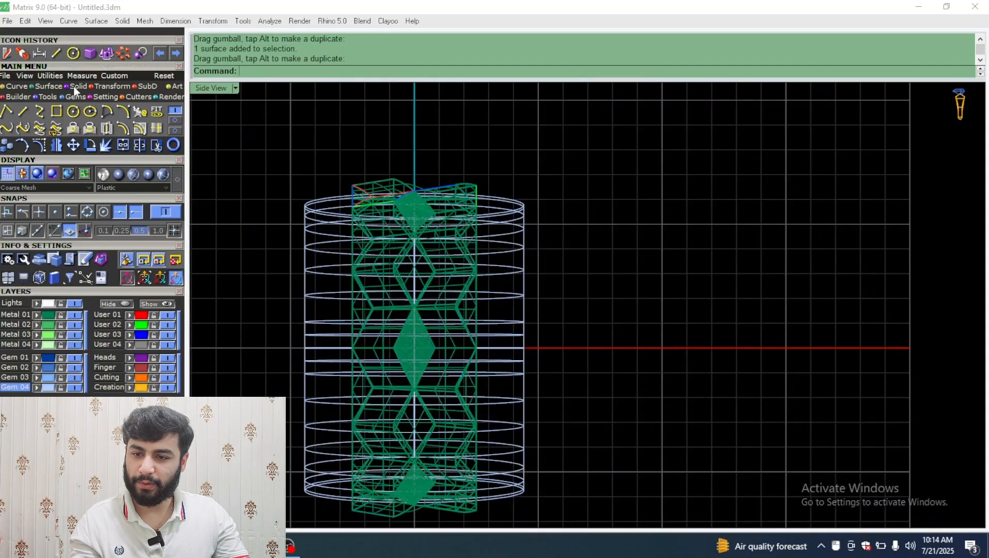
pyautogui.click(87, 129)
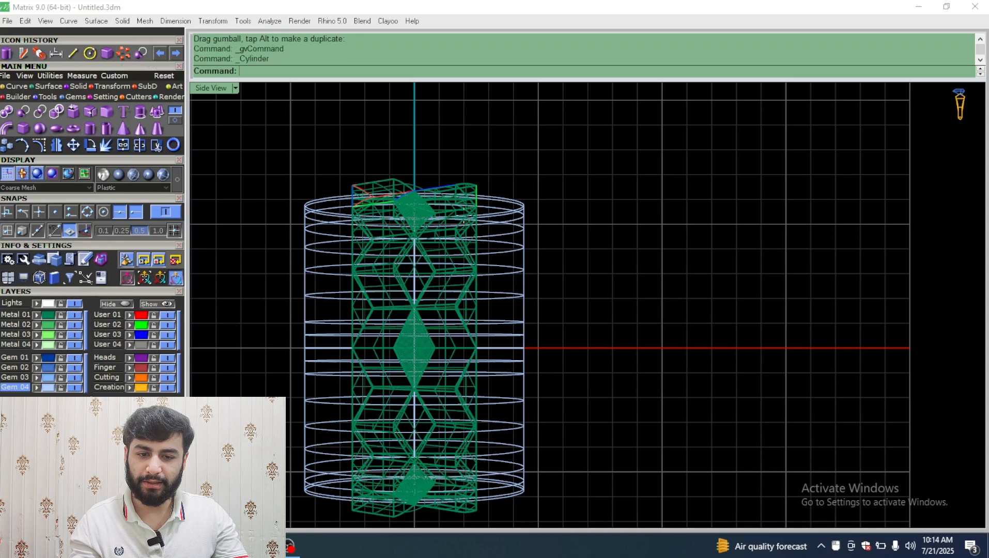
pyautogui.click(477, 185)
pyautogui.scroll(-6, 488, 188)
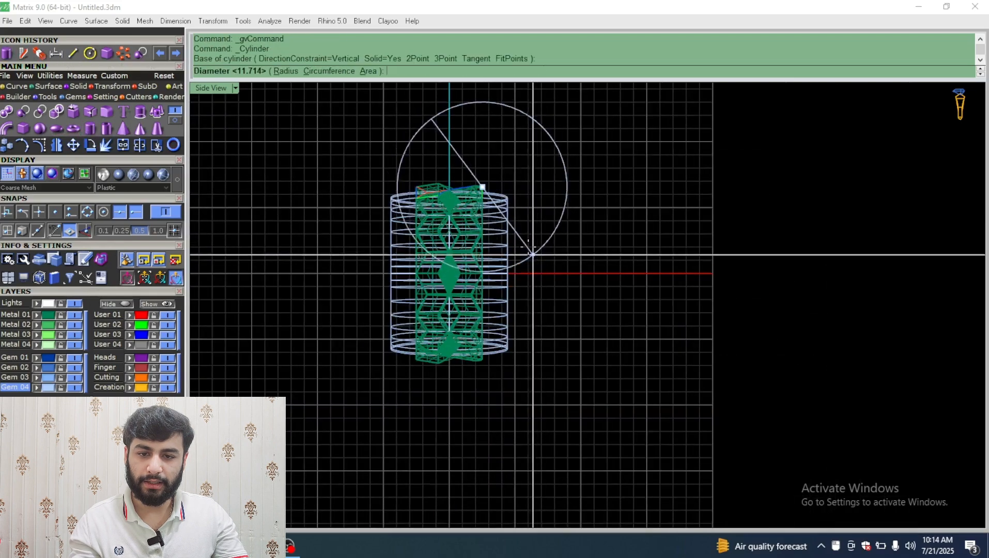
pyautogui.press('Return')
pyautogui.press('Return')
pyautogui.hotkey('ctrl', 'z')
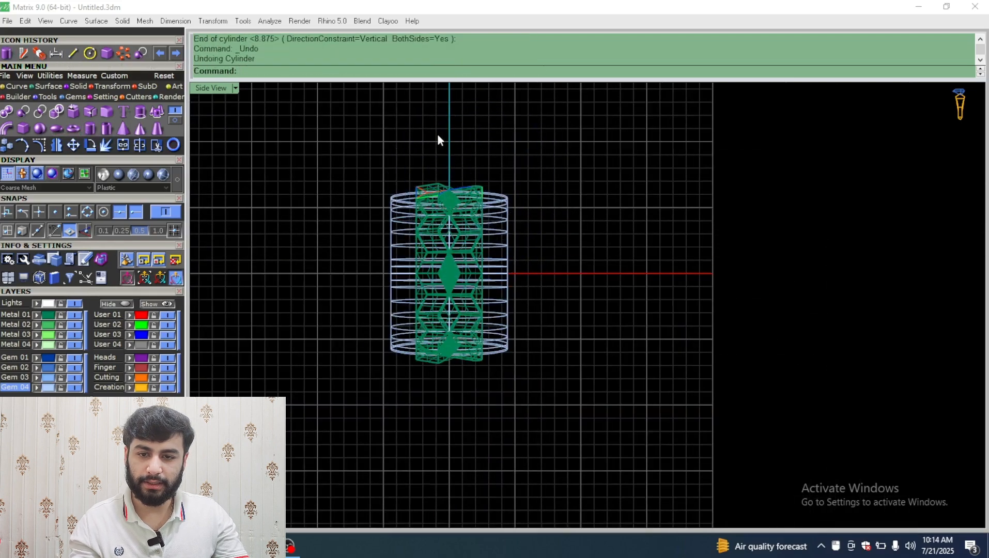
# Create a both-sides cylinder using a two-point diameter that spans the ring from top to bottom in the side view
pyautogui.press('Return')
pyautogui.click(422, 71)
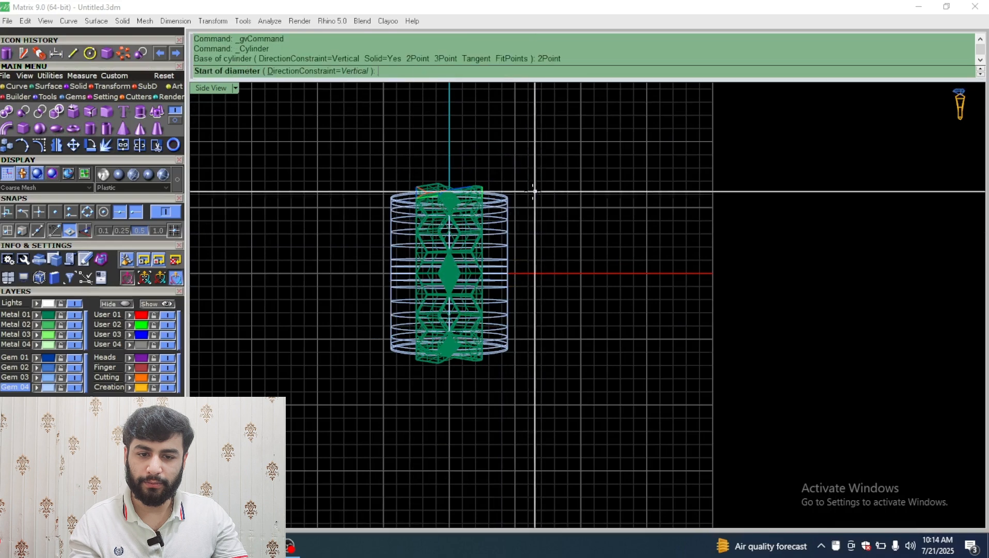
pyautogui.click(482, 187)
pyautogui.click(499, 361)
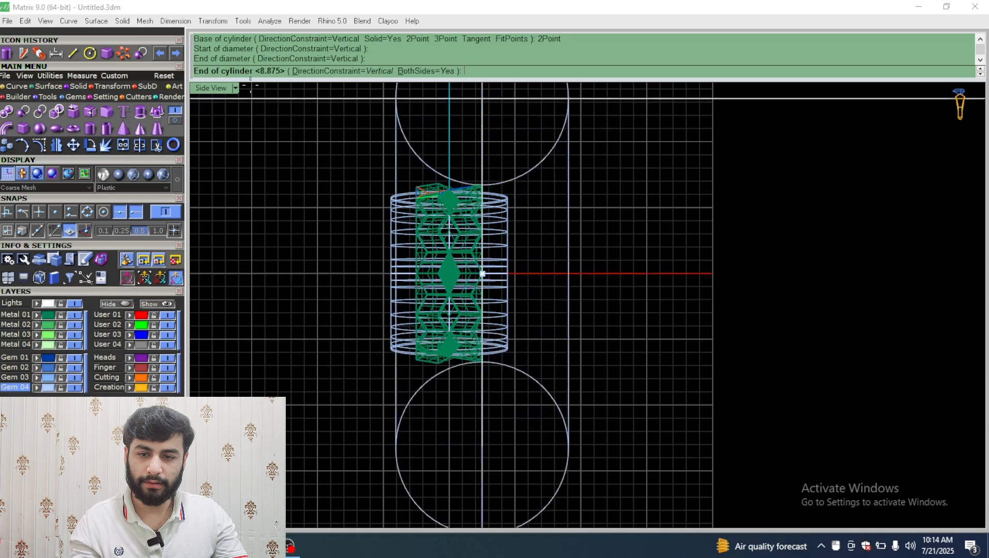
pyautogui.doubleClick(227, 90)
pyautogui.moveTo(717, 216); pyautogui.dragTo(825, 239, button='right')
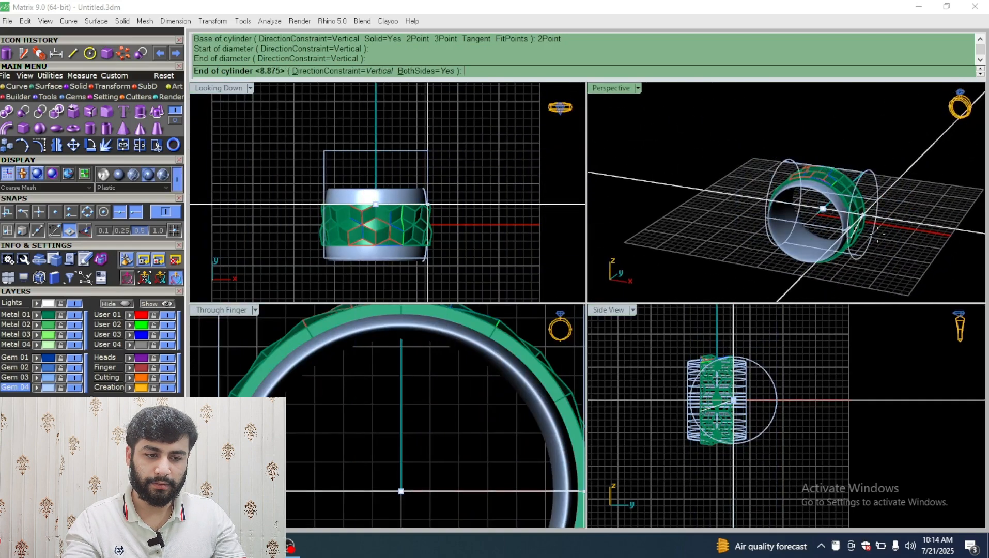
pyautogui.click(895, 235)
pyautogui.moveTo(895, 235)
pyautogui.mouseDown(button='right')
pyautogui.moveTo(864, 271)
pyautogui.moveTo(887, 220)
pyautogui.mouseUp(button='right')
pyautogui.click(887, 220)
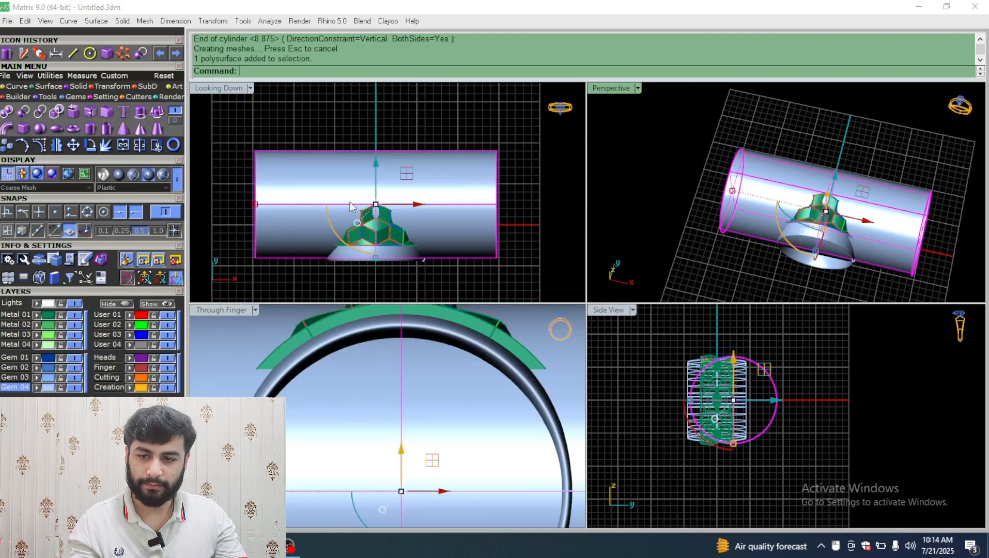
# Turn on additional object snaps, including Intersection, and move the cylinder by its end corner to the patterned ring's side-edge corner
pyautogui.click(70, 146)
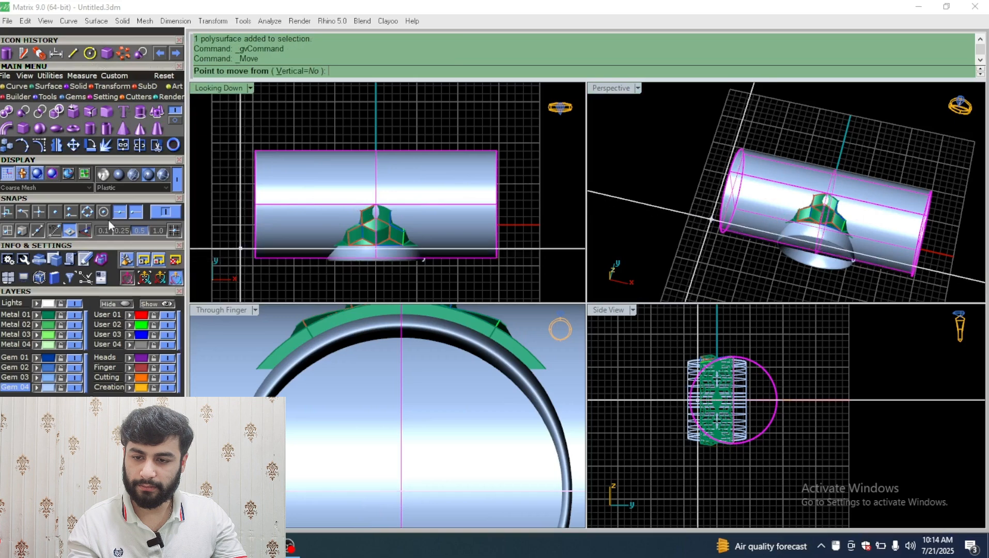
pyautogui.click(88, 214)
pyautogui.click(71, 210)
pyautogui.click(41, 215)
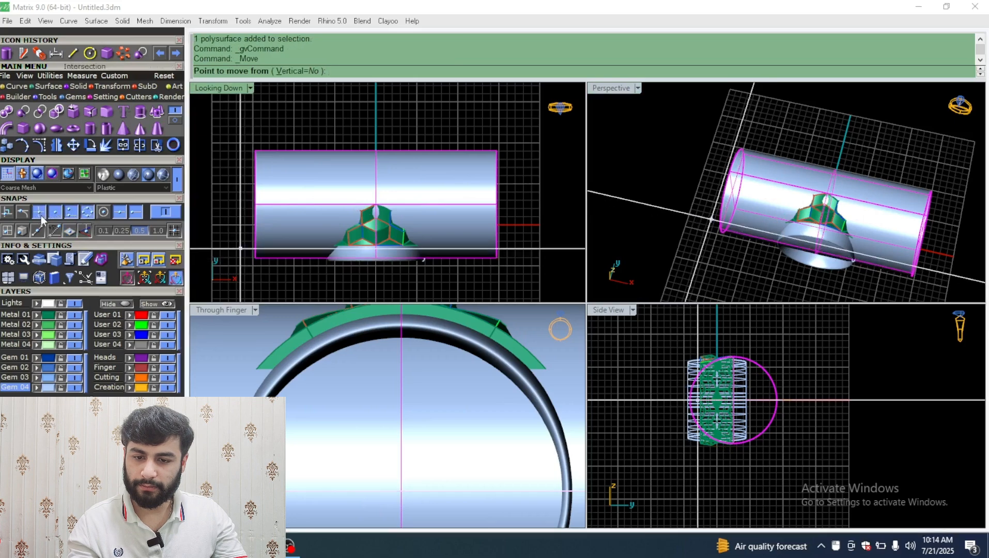
pyautogui.click(255, 257)
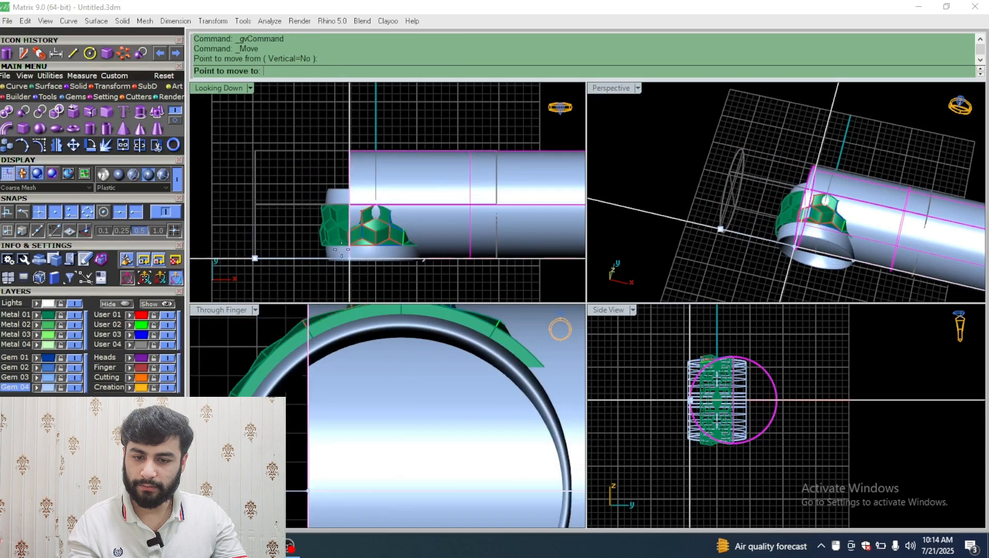
pyautogui.click(317, 245)
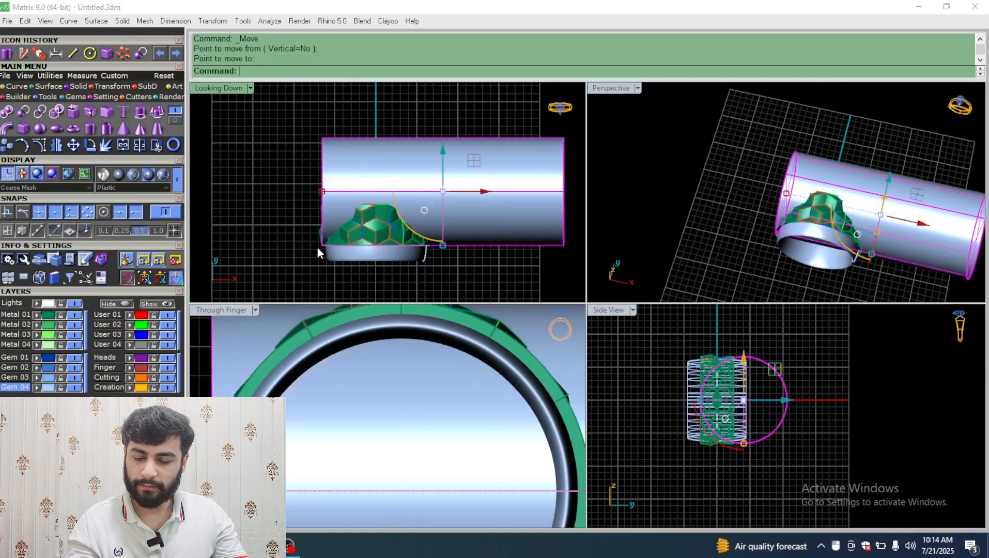
# Rotate the cylinder a quarter turn about the snapped corner so its end face lies against the ring's side
pyautogui.hotkey('ctrl', 'r')
pyautogui.click(322, 245)
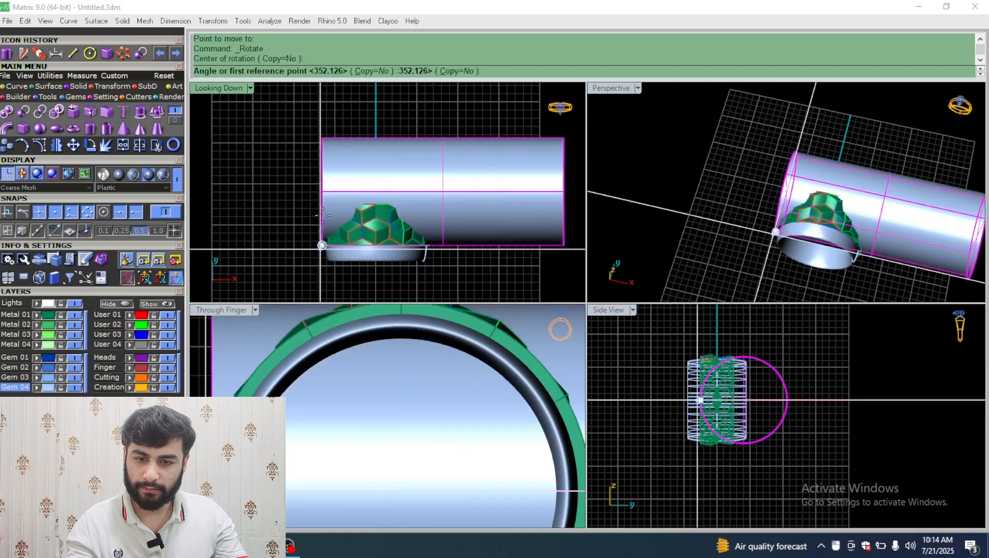
pyautogui.click(322, 138)
pyautogui.click(414, 242)
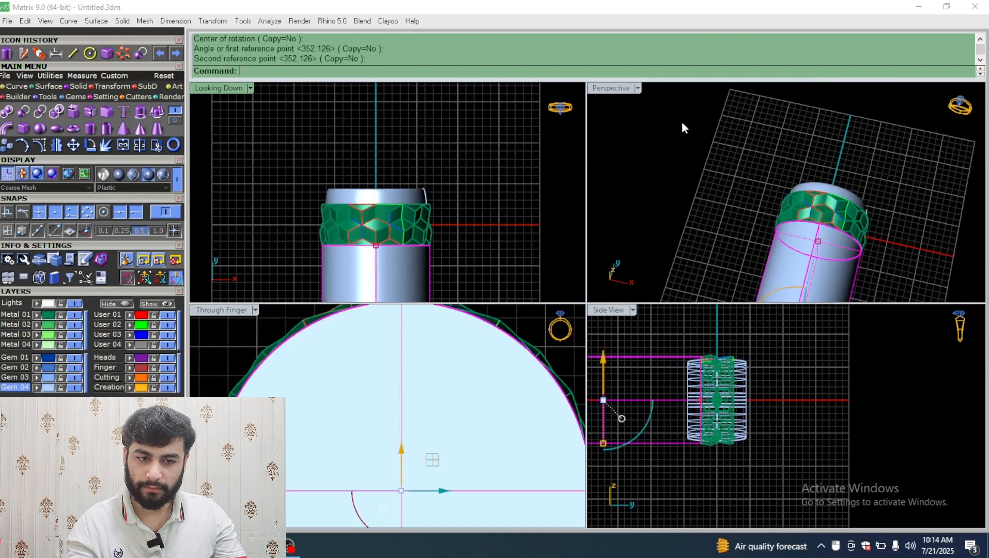
# Scale the cylinder up uniformly so its diameter is larger than the patterned ring
pyautogui.doubleClick(612, 89)
pyautogui.click(525, 242)
pyautogui.moveTo(525, 242); pyautogui.dragTo(559, 417, button='right')
pyautogui.click(741, 289)
pyautogui.moveTo(565, 460); pyautogui.dragTo(534, 463)
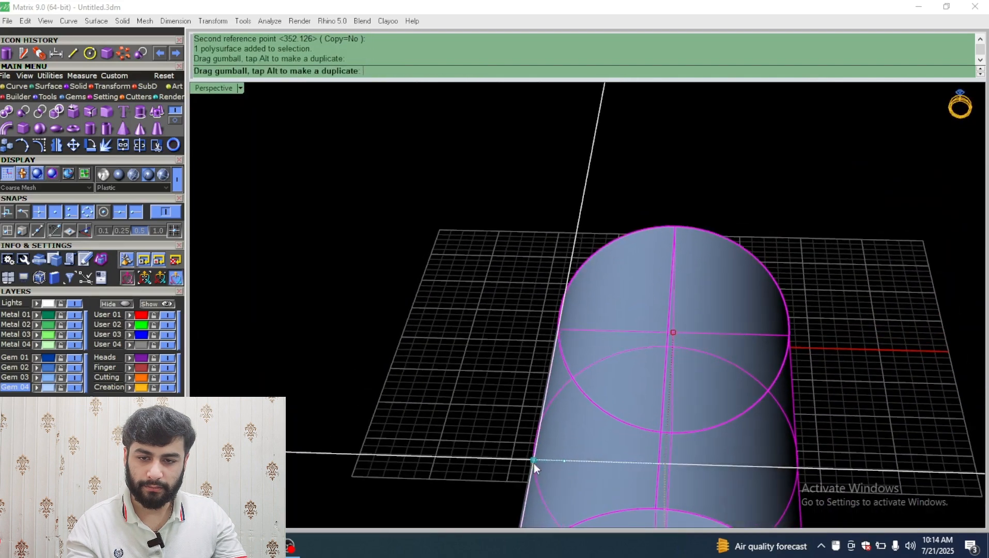
pyautogui.doubleClick(227, 88)
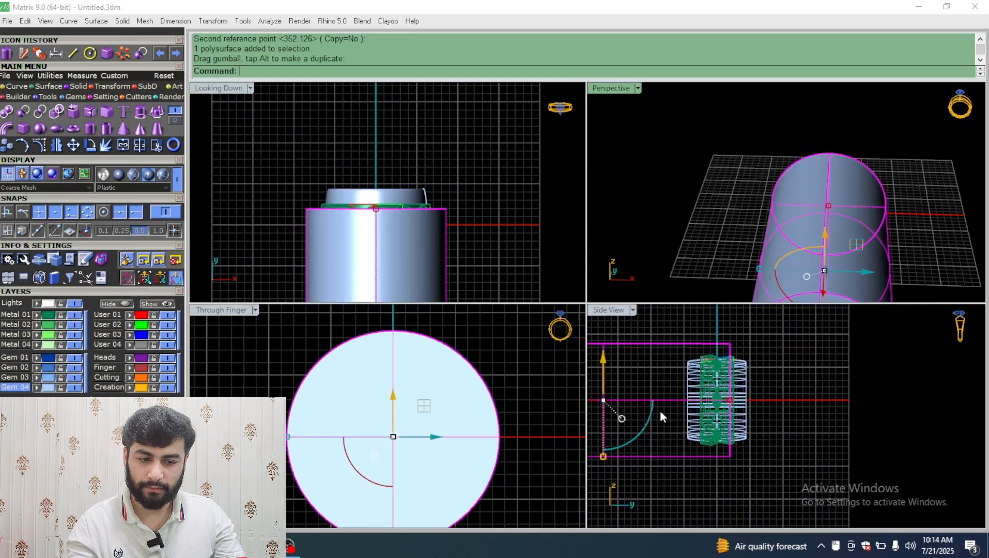
# Shorten the cylinder along its length and slide it along the Y axis until its end meets the ring's side edge
pyautogui.moveTo(661, 413); pyautogui.dragTo(723, 426, button='right')
pyautogui.moveTo(636, 413); pyautogui.dragTo(605, 408)
pyautogui.scroll(-10, 765, 392)
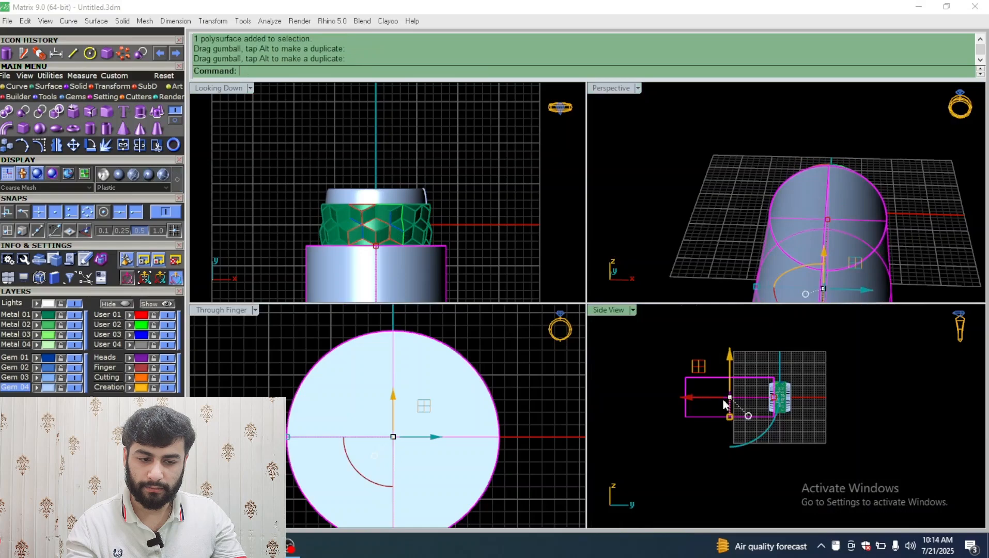
pyautogui.moveTo(773, 397); pyautogui.dragTo(741, 400)
pyautogui.scroll(10, 781, 398)
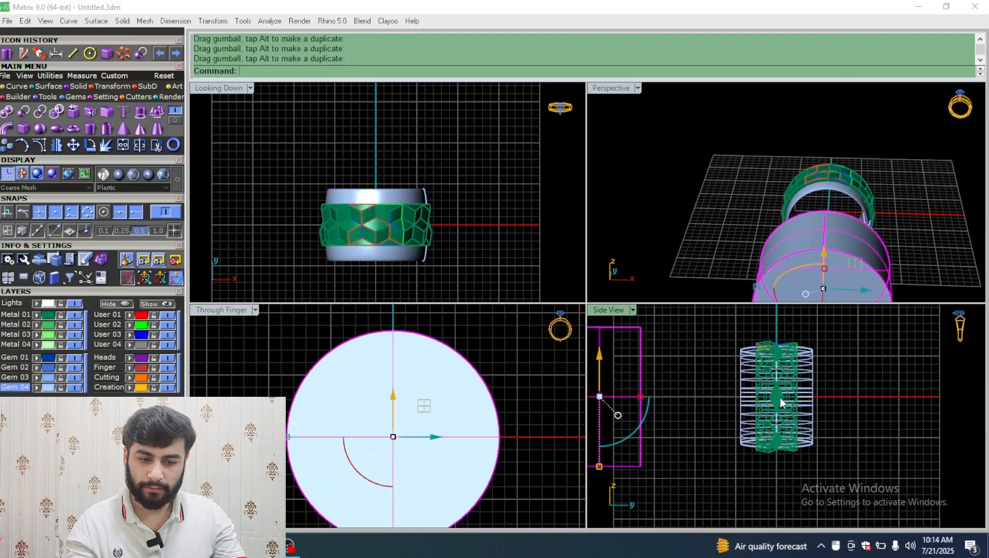
pyautogui.moveTo(620, 397); pyautogui.dragTo(640, 398, button='right')
pyautogui.moveTo(609, 394); pyautogui.dragTo(721, 405)
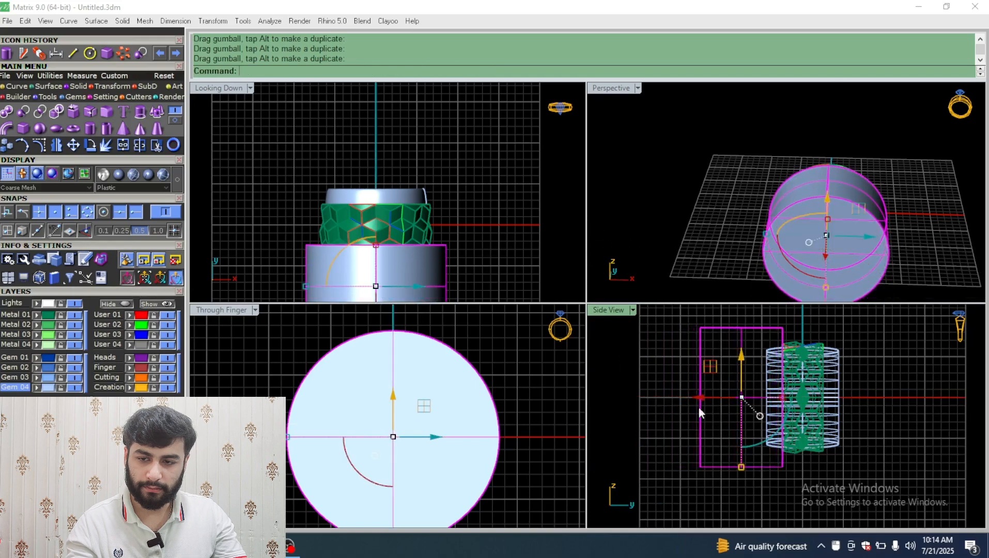
# Mirror a copy of the cylinder to the ring's opposite side across a vertical plane through origin 0
pyautogui.click(56, 146)
pyautogui.write('0')
pyautogui.press('Return')
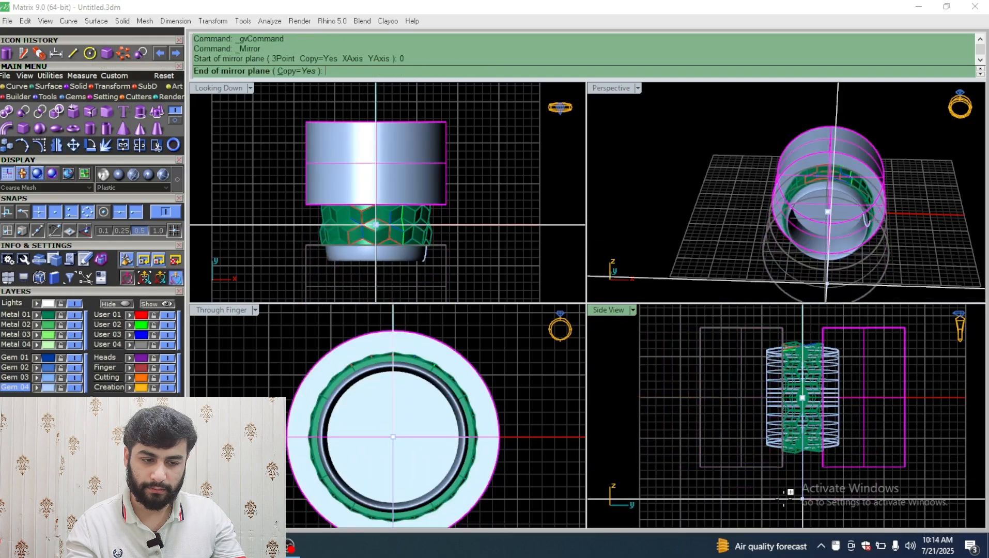
pyautogui.keyDown('shift'); pyautogui.click(790, 490); pyautogui.keyUp('shift')
# Nudge the original cylinder slightly outward along the Y axis, just clear of the pattern's side edge
pyautogui.scroll(4, 794, 397)
pyautogui.scroll(5, 724, 391)
pyautogui.scroll(2, 691, 462)
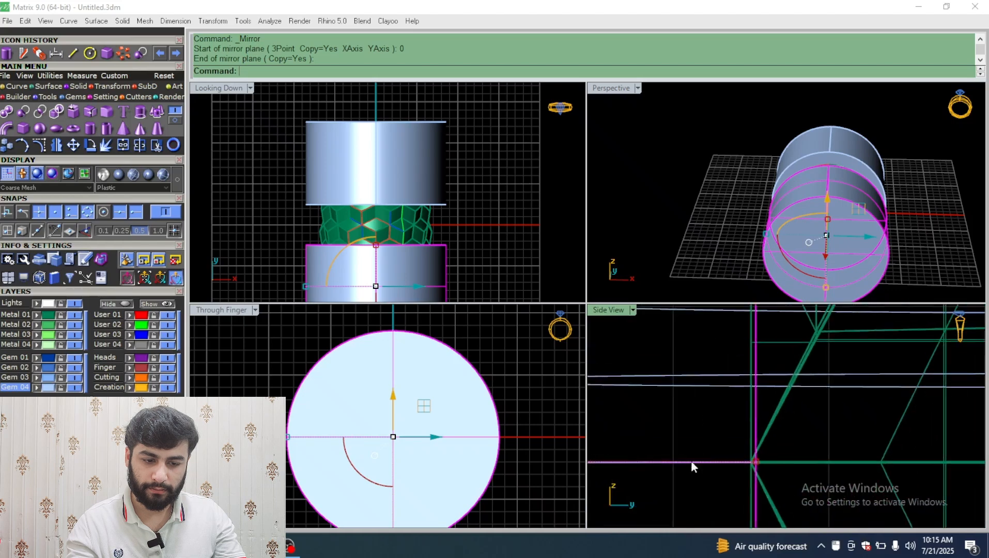
pyautogui.moveTo(700, 464); pyautogui.dragTo(696, 460)
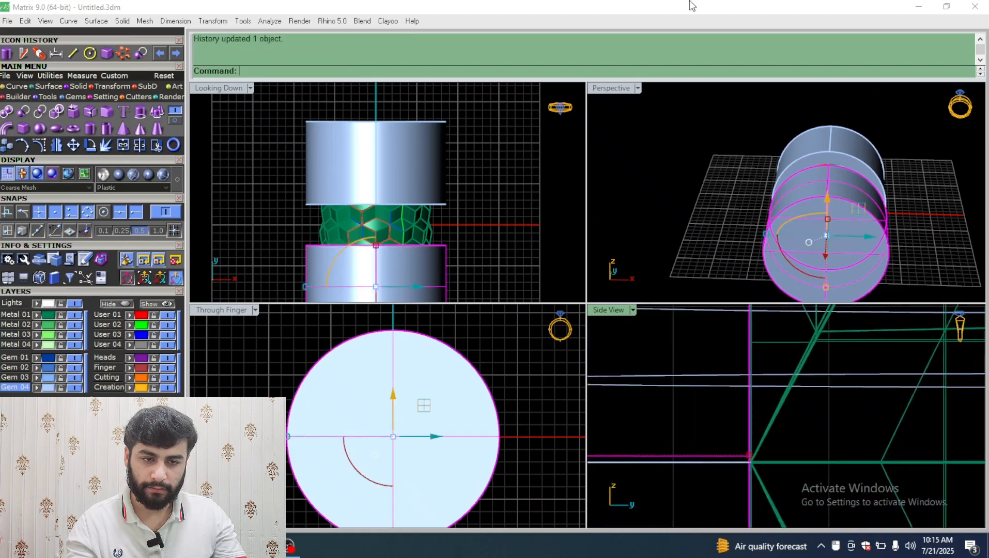
# Select the inner pipe and subtract one of the two side cylinders from it with Boolean Difference
pyautogui.doubleClick(611, 88)
pyautogui.moveTo(571, 133); pyautogui.dragTo(767, 127, button='right')
pyautogui.click(647, 401)
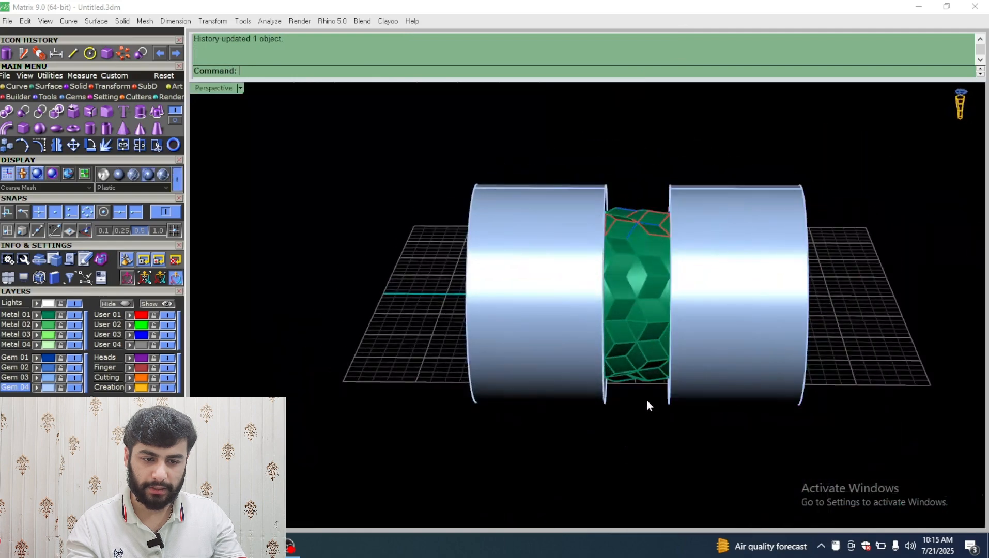
pyautogui.moveTo(647, 401); pyautogui.dragTo(662, 270, button='right')
pyautogui.moveTo(629, 405); pyautogui.dragTo(629, 406)
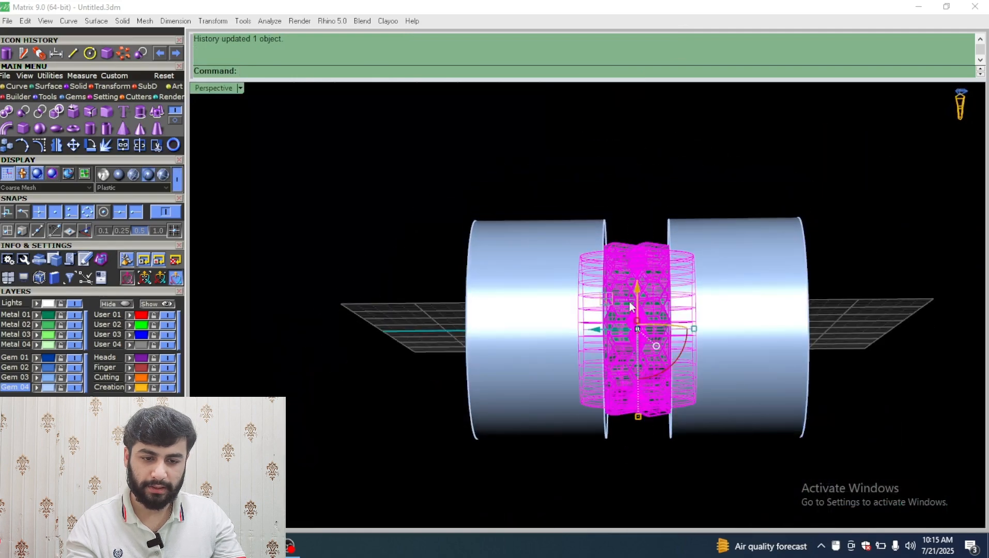
pyautogui.press('Escape')
pyautogui.scroll(5, 660, 309)
pyautogui.click(699, 297)
pyautogui.keyDown('shift'); pyautogui.click(698, 295); pyautogui.keyUp('shift')
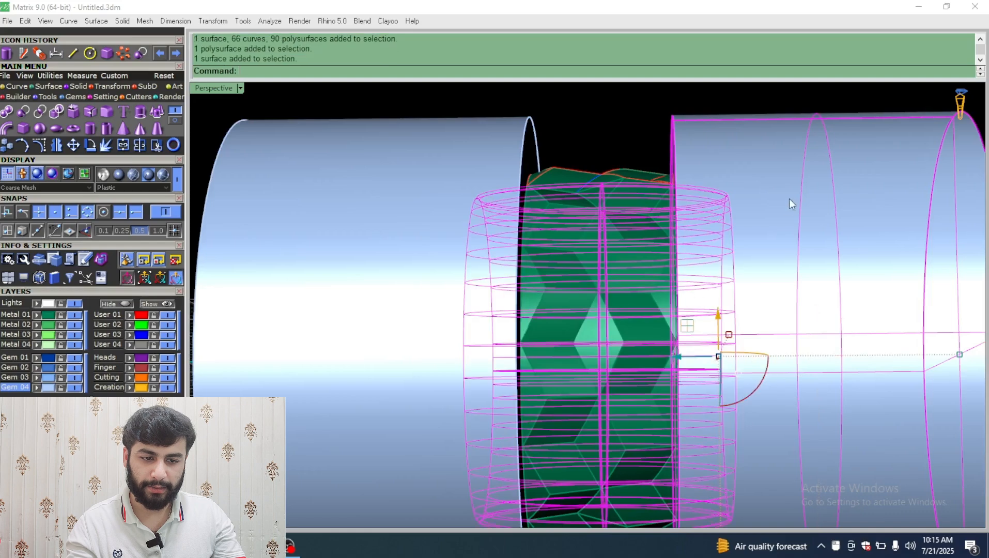
pyautogui.keyDown('ctrl'); pyautogui.click(789, 199); pyautogui.keyUp('ctrl')
pyautogui.scroll(-8, 719, 246)
pyautogui.click(23, 115)
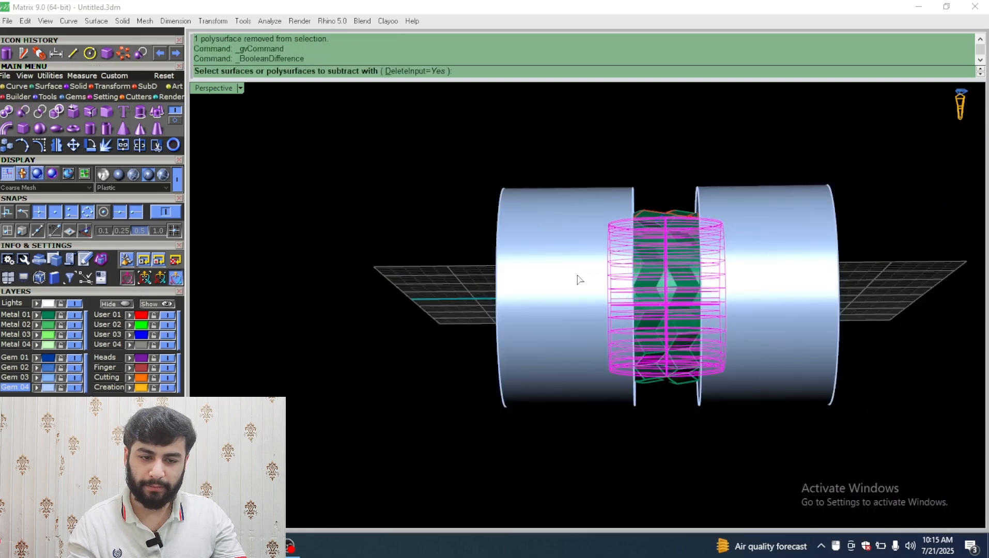
pyautogui.click(578, 278)
pyautogui.moveTo(598, 268); pyautogui.dragTo(800, 297, button='right')
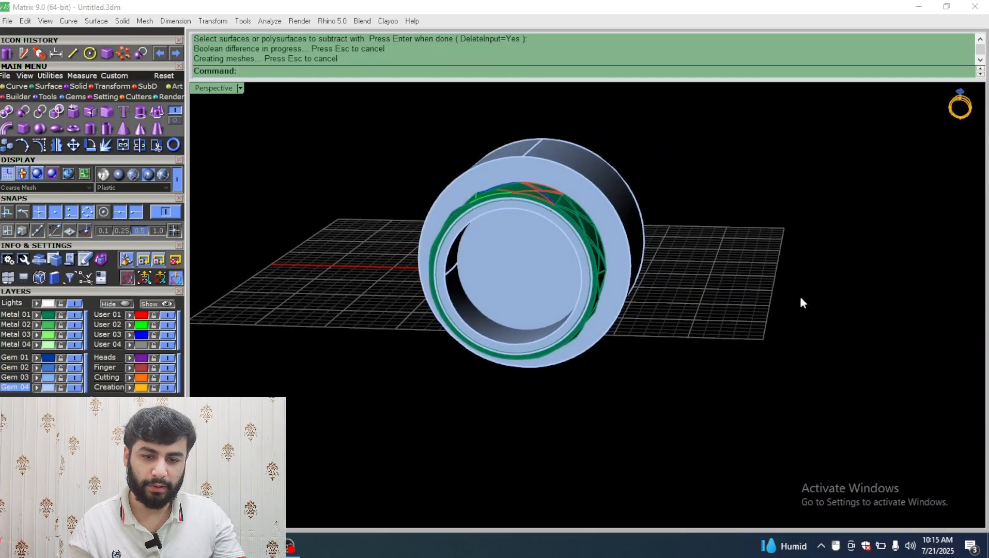
# Subtract the remaining side cylinder from the inner pipe with Boolean Difference to trim its other overhanging side
pyautogui.scroll(5, 583, 267)
pyautogui.moveTo(583, 268); pyautogui.dragTo(305, 259, button='right')
pyautogui.scroll(-7, 440, 279)
pyautogui.moveTo(441, 278); pyautogui.dragTo(553, 326, button='right')
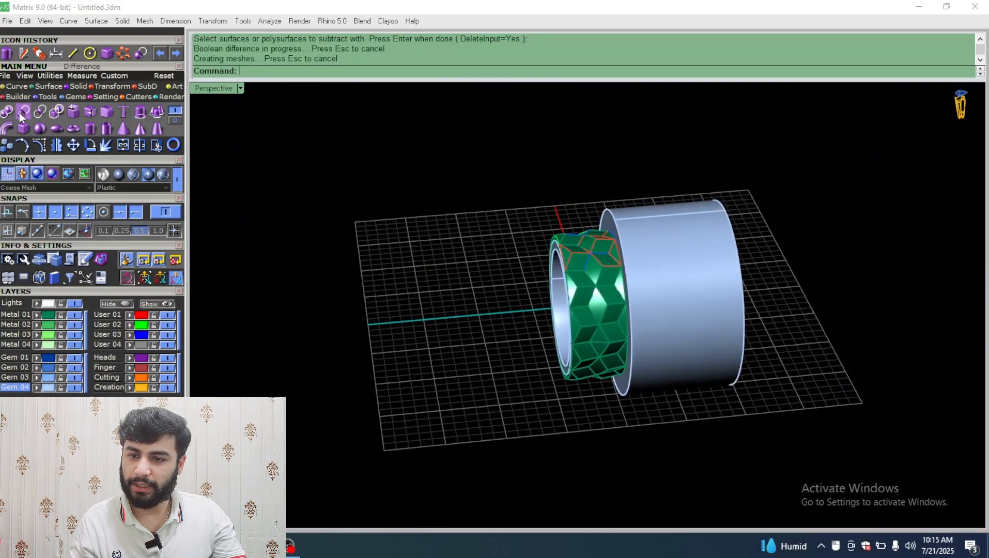
pyautogui.scroll(6, 551, 290)
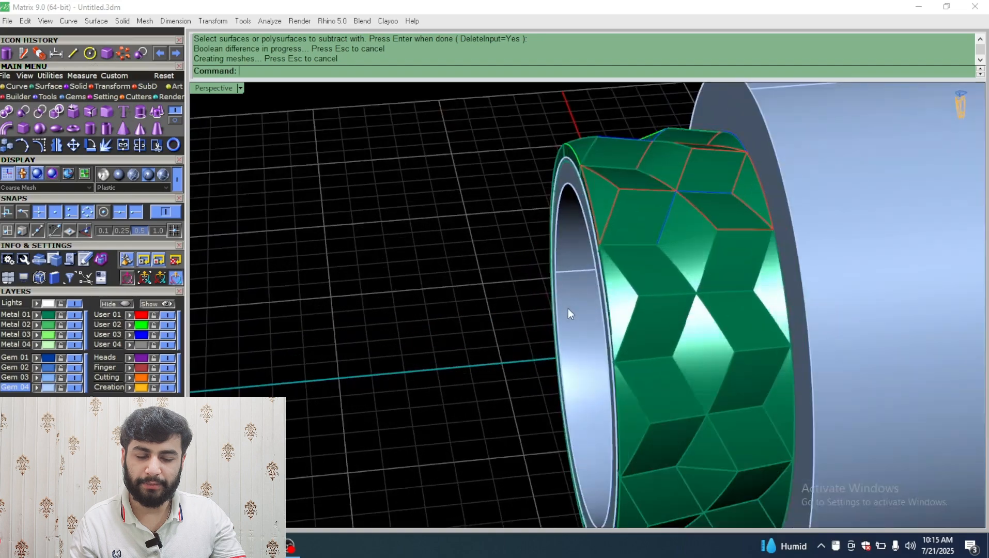
pyautogui.click(569, 308)
pyautogui.scroll(-6, 487, 323)
pyautogui.moveTo(487, 323); pyautogui.dragTo(583, 252, button='right')
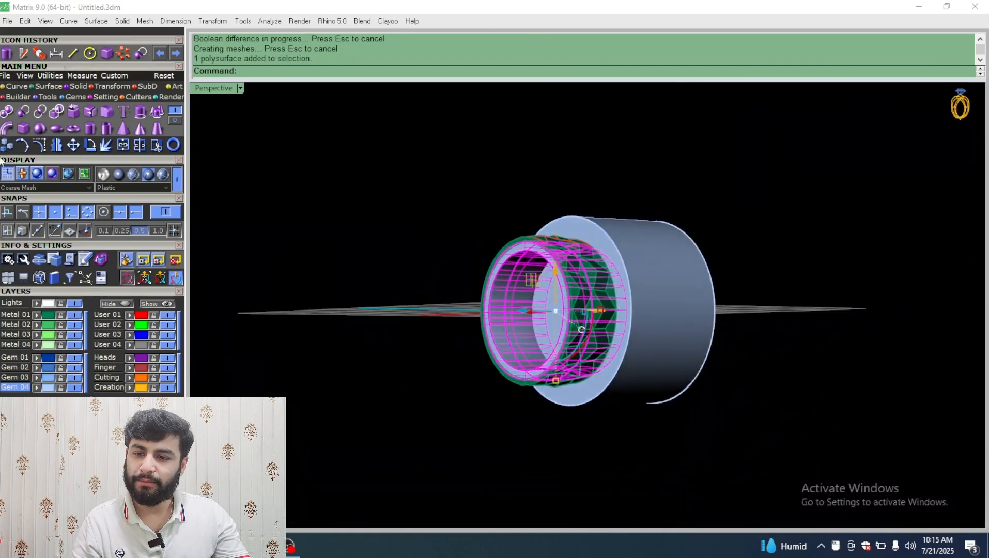
pyautogui.click(24, 114)
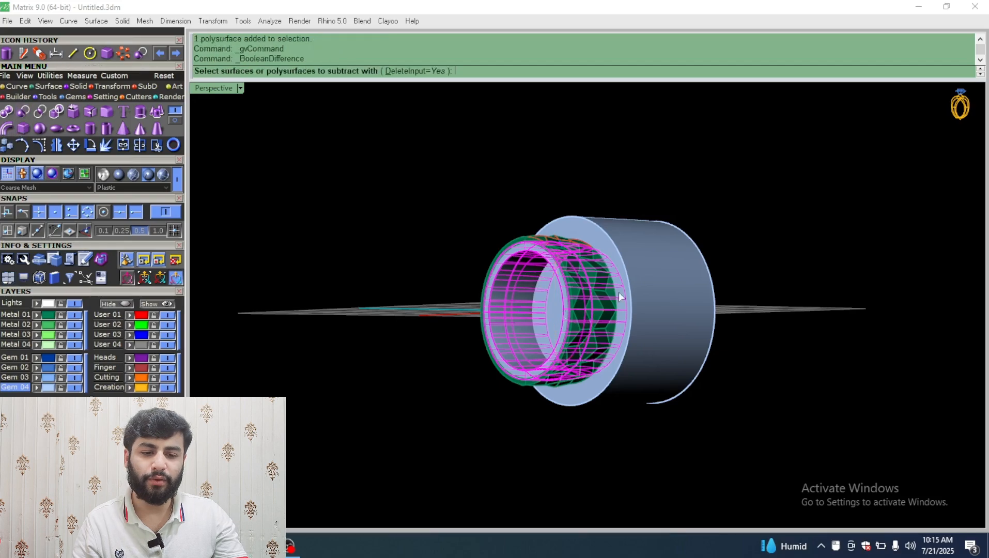
pyautogui.click(632, 283)
pyautogui.moveTo(630, 278); pyautogui.dragTo(599, 297, button='right')
pyautogui.press('Return')
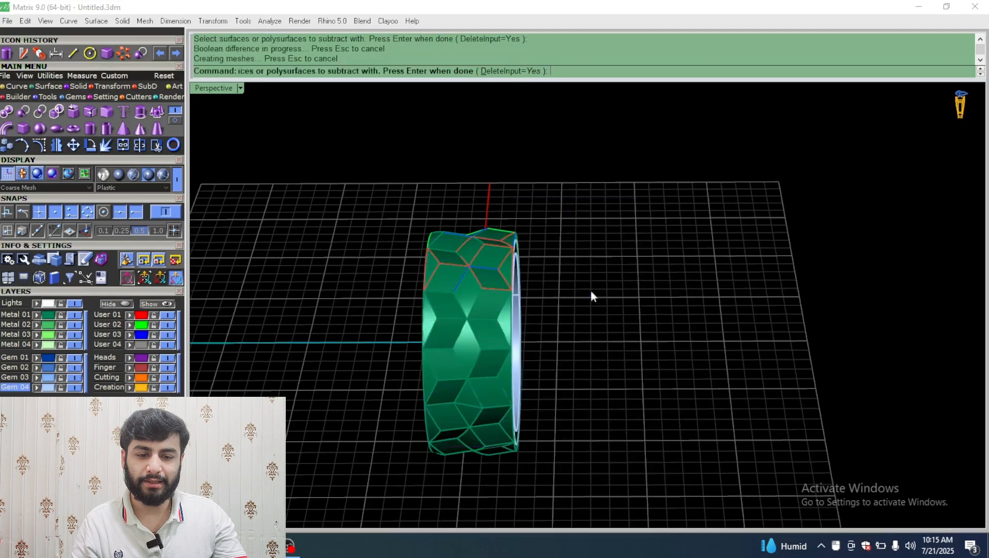
# Group all the ring's parts and scale the group up slightly and uniformly in the Through Finger view
pyautogui.moveTo(557, 241); pyautogui.dragTo(519, 287, button='right')
pyautogui.scroll(-8, 516, 284)
pyautogui.doubleClick(214, 87)
pyautogui.doubleClick(222, 311)
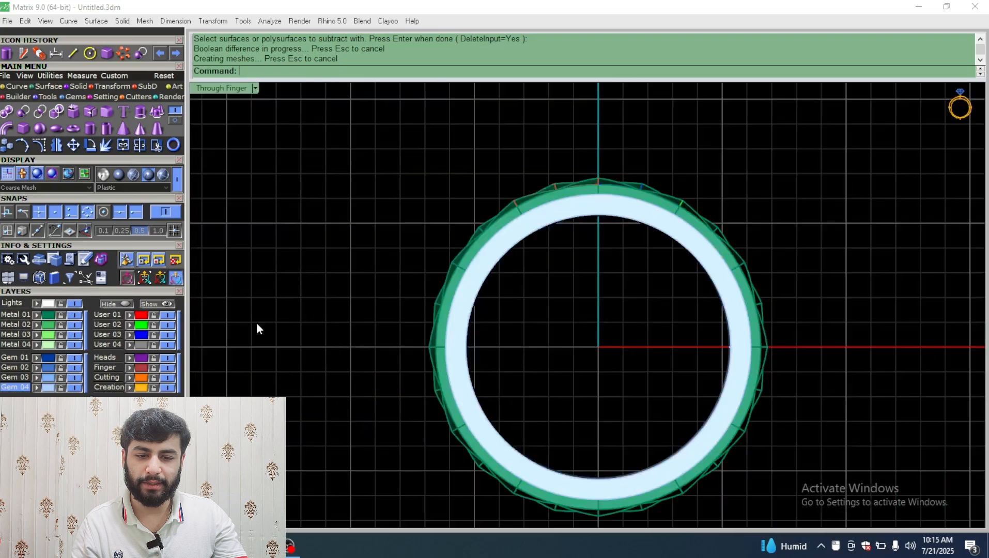
pyautogui.hotkey('ctrl', 'a')
pyautogui.scroll(4, 516, 315)
pyautogui.hotkey('ctrl', 'g')
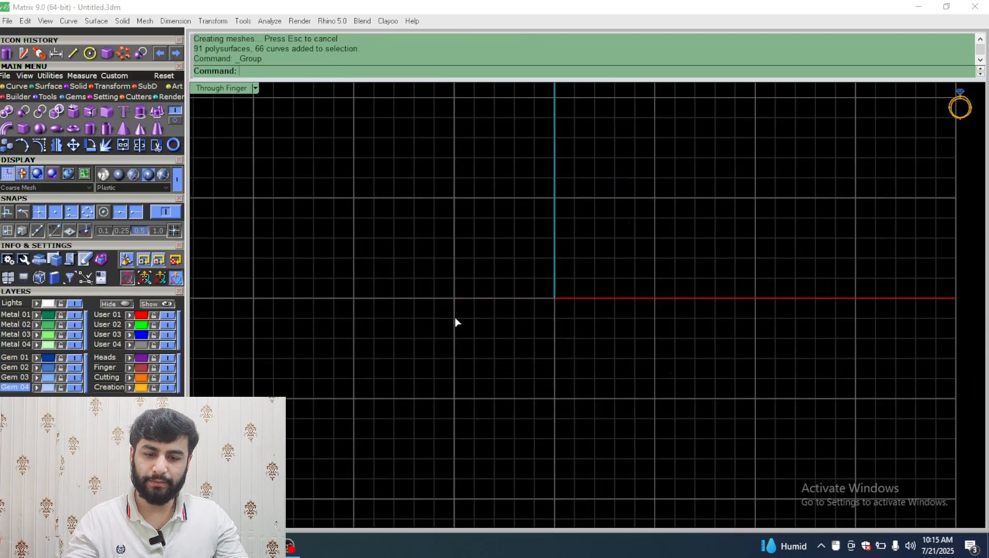
pyautogui.keyDown('shift'); pyautogui.moveTo(417, 298); pyautogui.dragTo(405, 298); pyautogui.keyUp('shift')
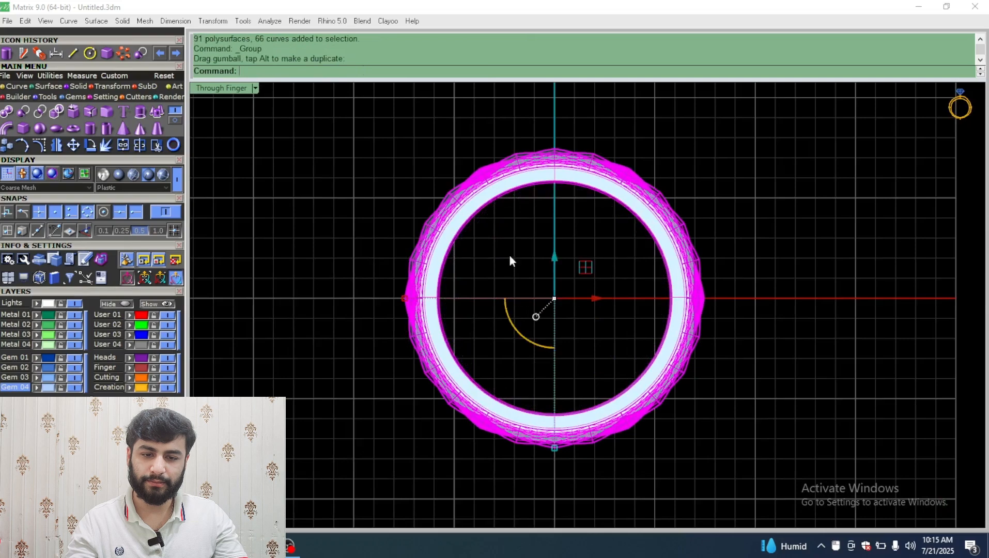
# Show the ring at an angle in a full-size Perspective view and select all of its parts
pyautogui.click(508, 255)
pyautogui.doubleClick(227, 86)
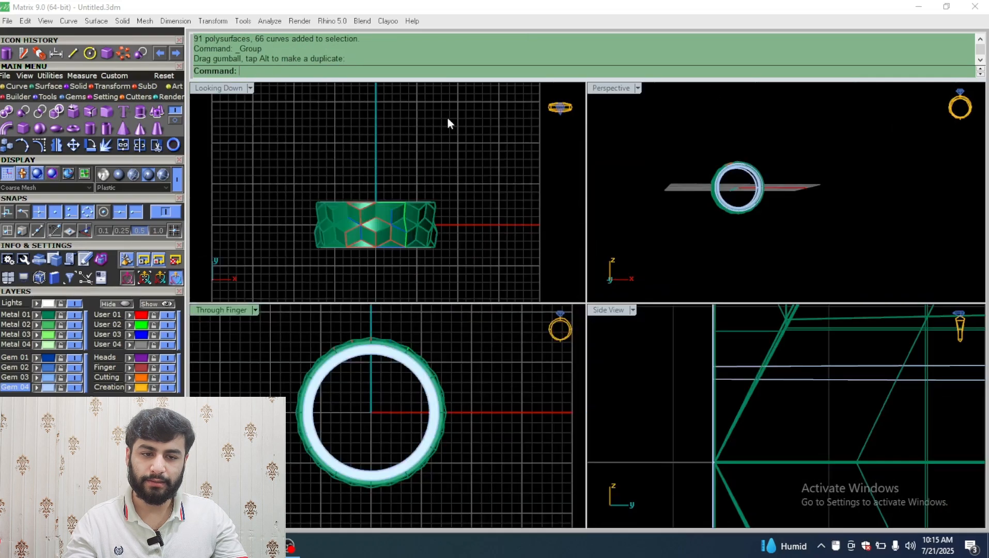
pyautogui.doubleClick(632, 88)
pyautogui.moveTo(620, 240); pyautogui.dragTo(578, 254, button='right')
pyautogui.moveTo(625, 232); pyautogui.dragTo(386, 486)
# Export the selected ring to the New Volume (F:) drive as baby ring in Rhino 5 3D Models (*.3dm) format with Save Small enabled
pyautogui.click(8, 22)
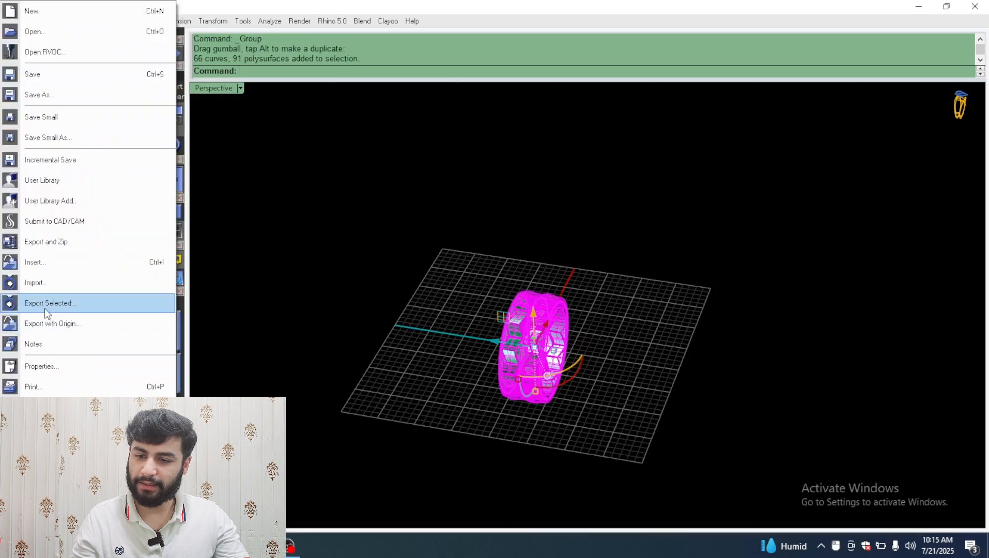
pyautogui.click(58, 300)
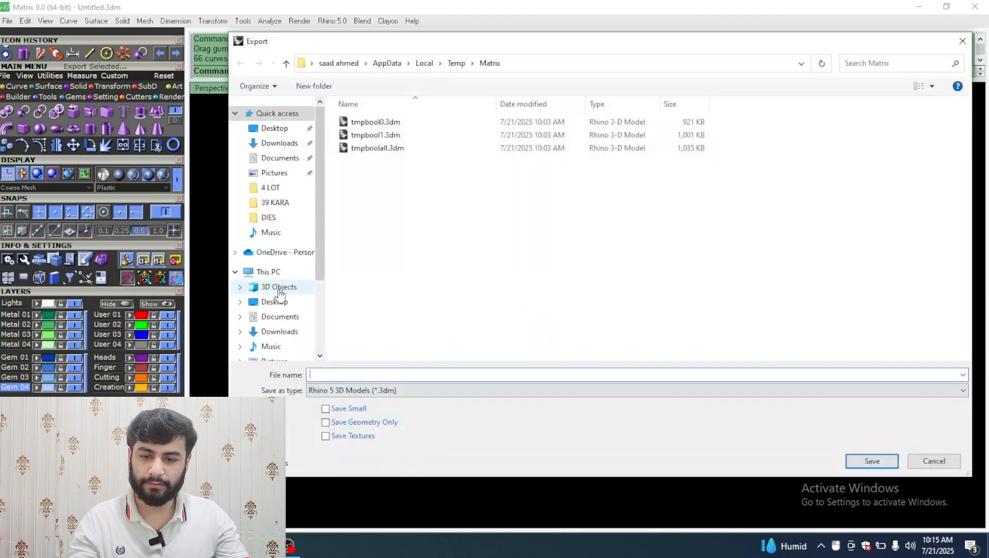
pyautogui.scroll(-3, 282, 310)
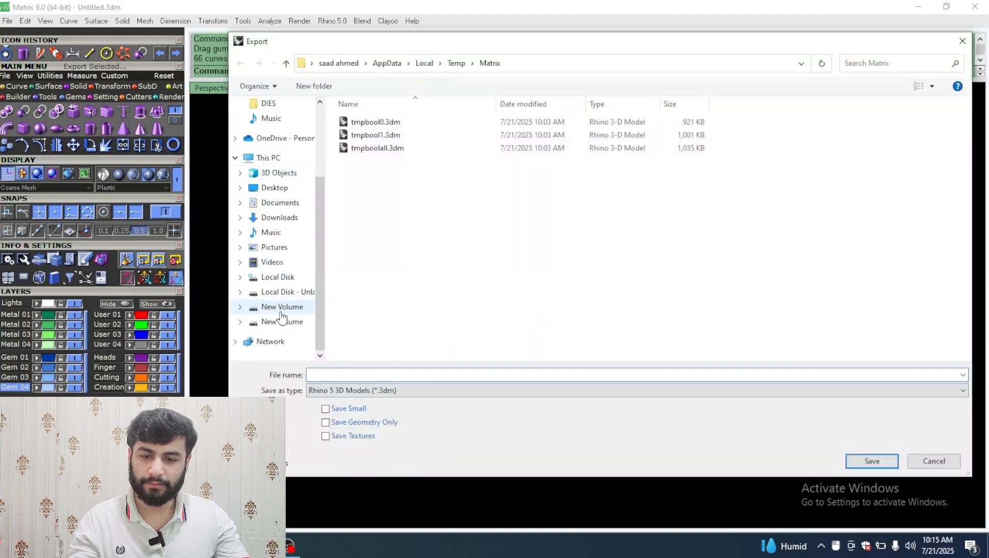
pyautogui.click(313, 322)
pyautogui.click(345, 374)
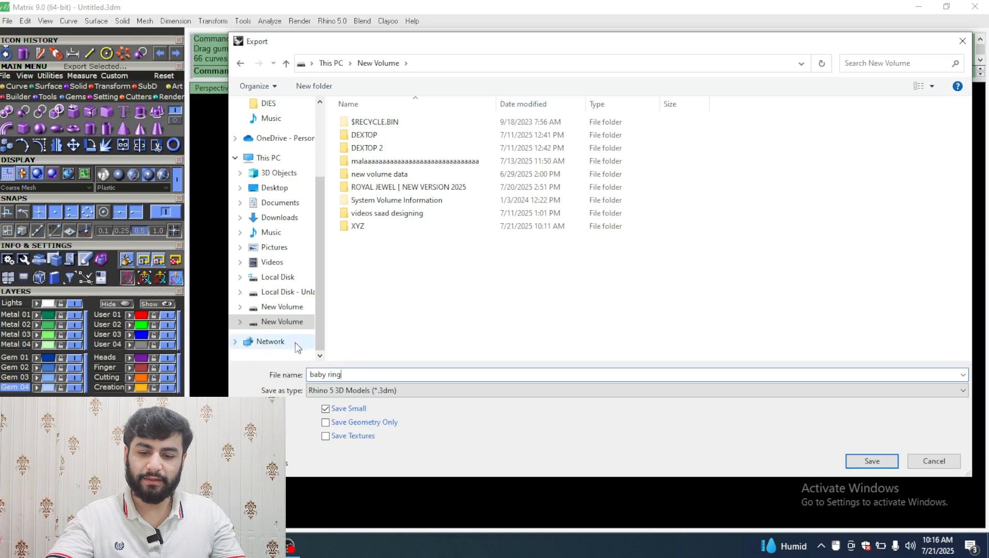
pyautogui.click(392, 389)
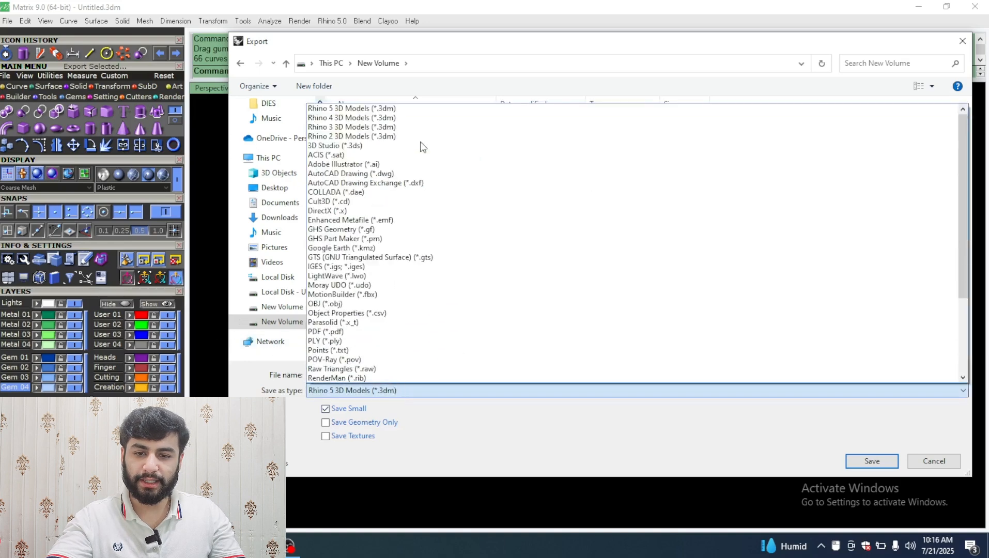
pyautogui.click(404, 108)
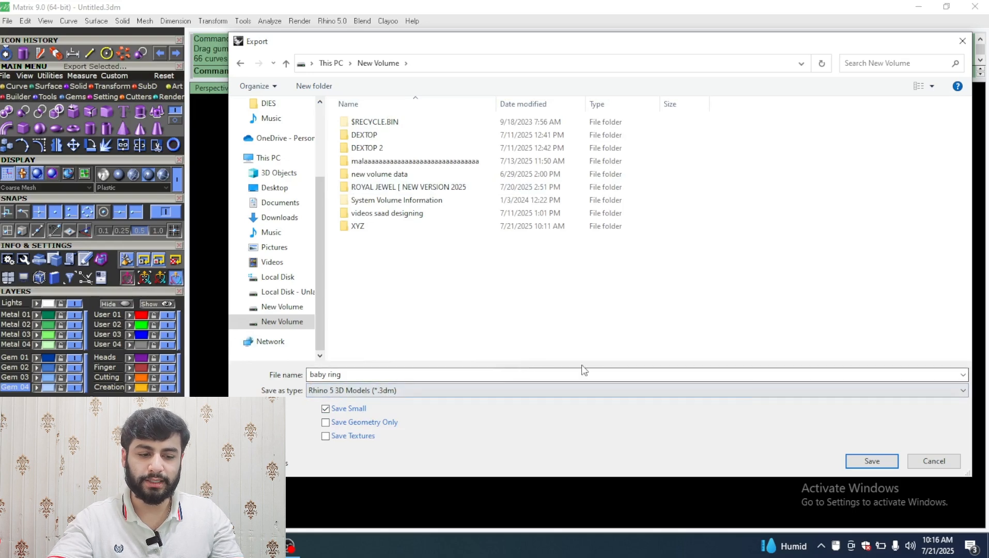
pyautogui.click(870, 461)
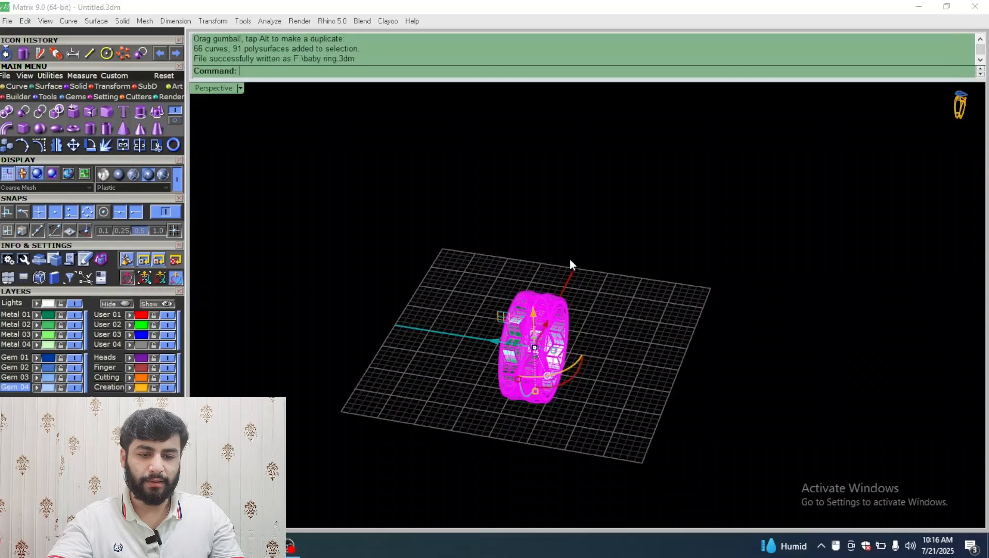
# Select the whole ring and try to merge all its parts with Boolean Union
pyautogui.press('Escape')
pyautogui.scroll(-9, 447, 284)
pyautogui.moveTo(570, 343); pyautogui.dragTo(428, 325, button='right')
pyautogui.scroll(8, 421, 264)
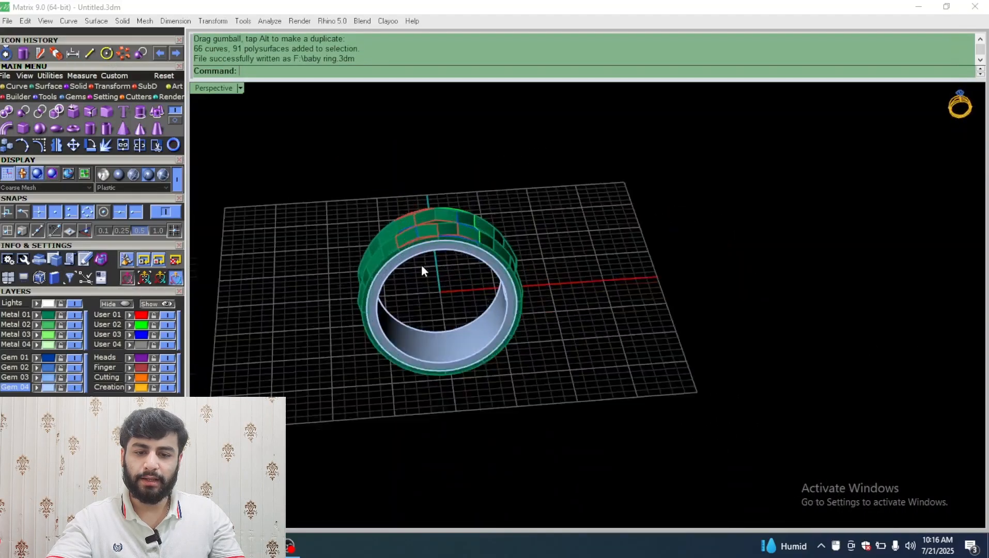
pyautogui.moveTo(599, 144); pyautogui.dragTo(263, 447)
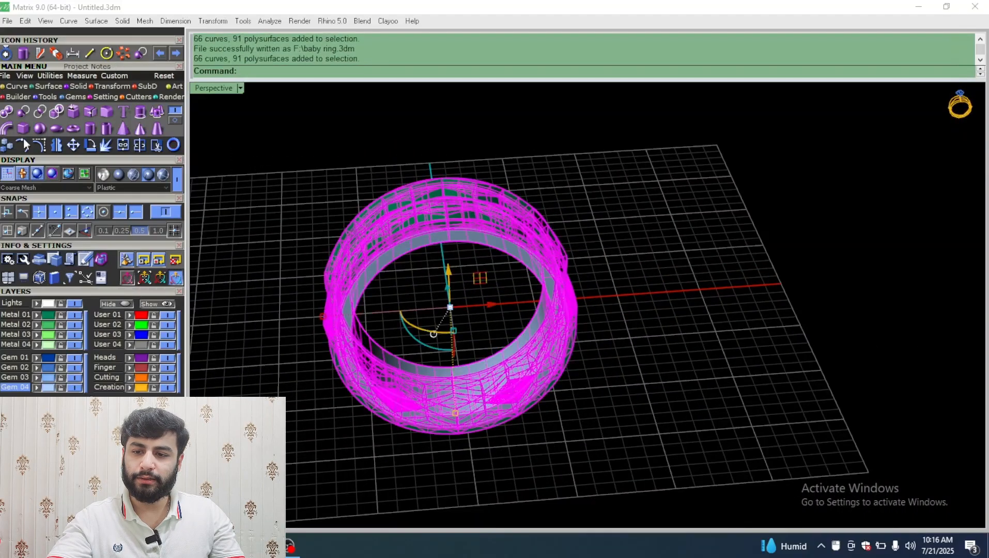
pyautogui.click(8, 111)
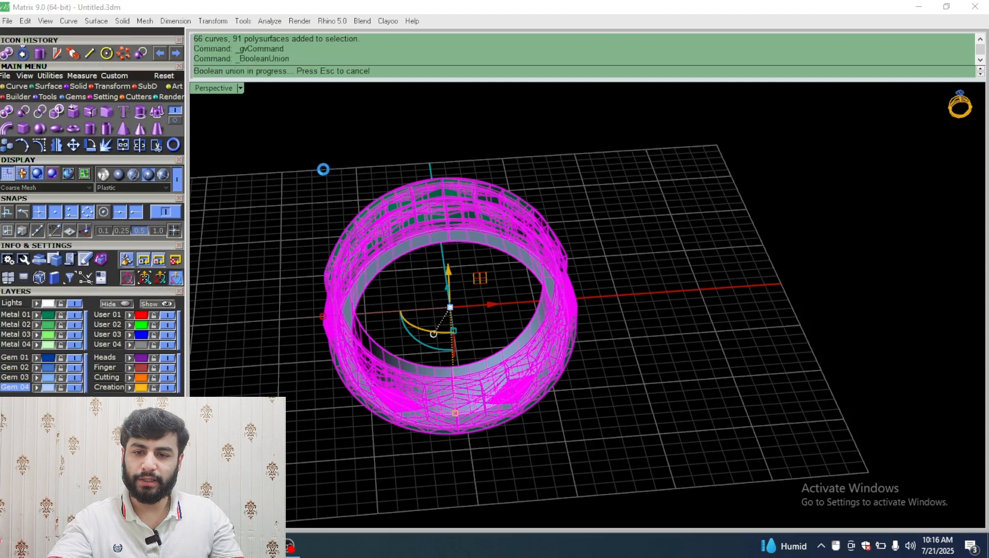
pyautogui.scroll(6, 463, 245)
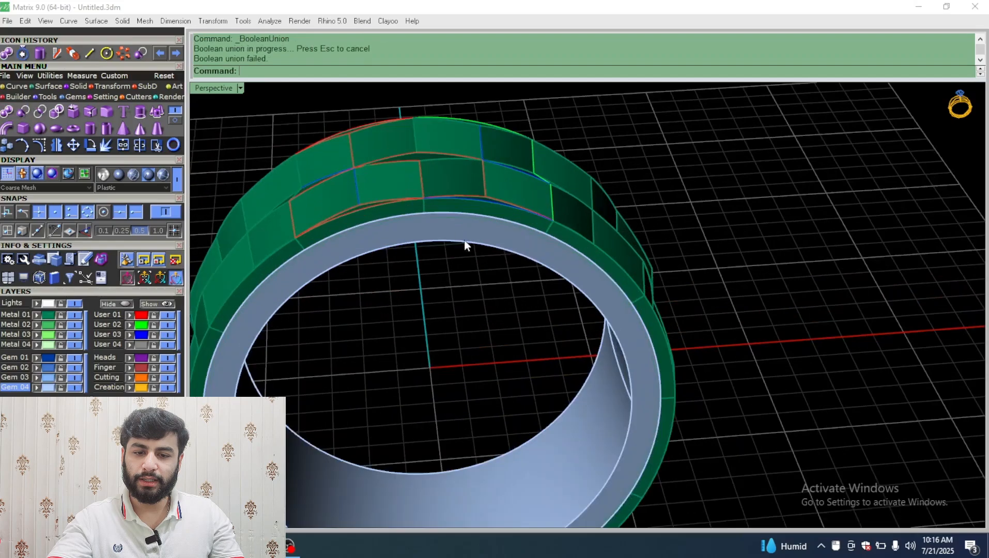
pyautogui.scroll(-2, 457, 278)
pyautogui.press('Escape')
# Select all of the ring's parts and curves and delete them from the scene
pyautogui.moveTo(457, 272); pyautogui.dragTo(527, 203, button='right')
pyautogui.hotkey('ctrl', 'a')
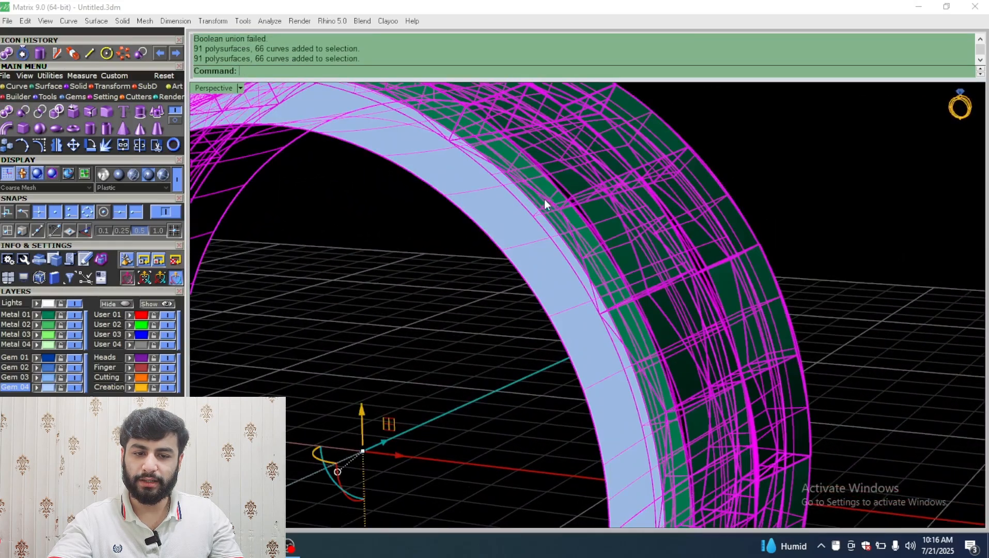
pyautogui.press('Escape')
pyautogui.scroll(-5, 569, 268)
pyautogui.moveTo(633, 258); pyautogui.dragTo(696, 182, button='right')
pyautogui.scroll(-3, 712, 167)
pyautogui.hotkey('ctrl', 'a')
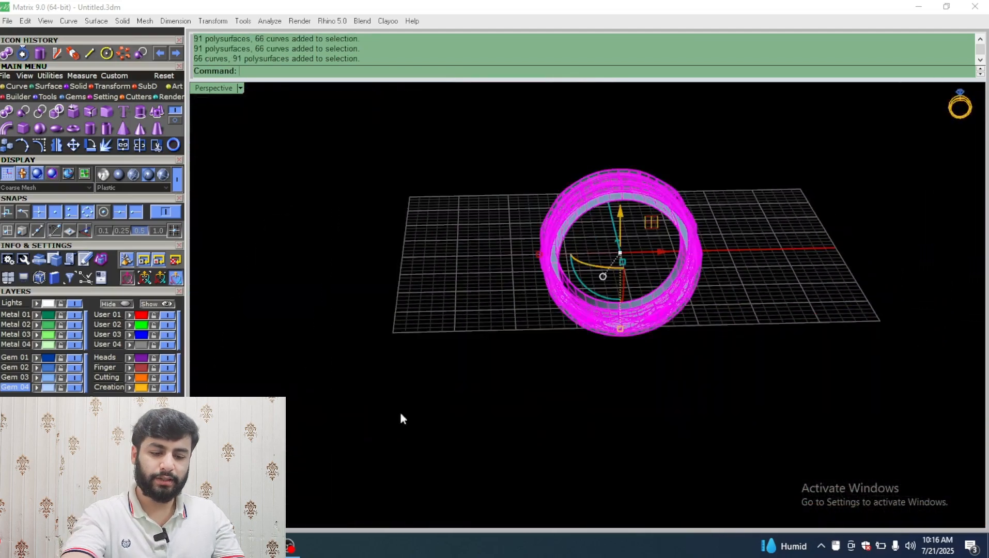
pyautogui.moveTo(400, 411); pyautogui.dragTo(629, 268, button='right')
pyautogui.press('Delete')
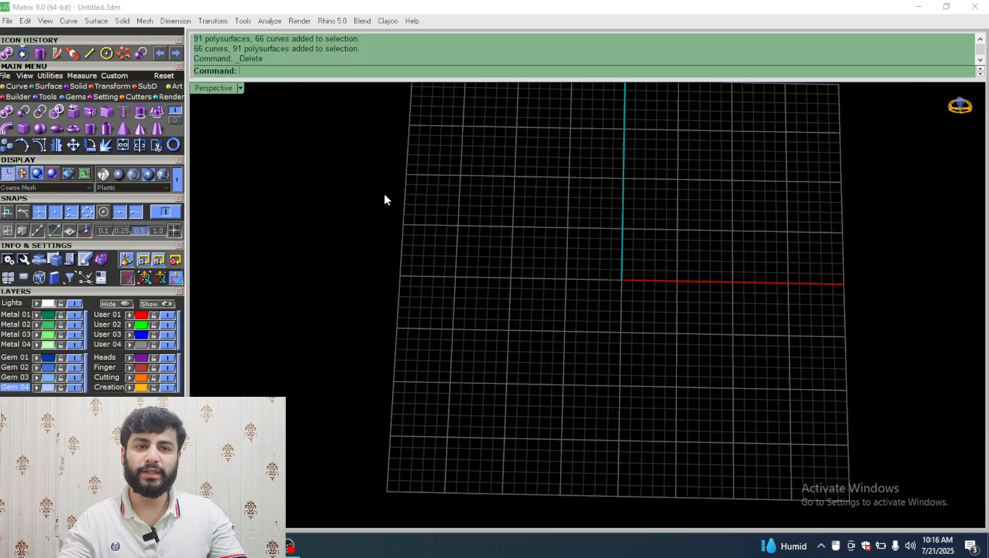
pyautogui.scroll(-8, 563, 259)
pyautogui.scroll(6, 566, 259)
pyautogui.moveTo(576, 261); pyautogui.dragTo(592, 303, button='right')
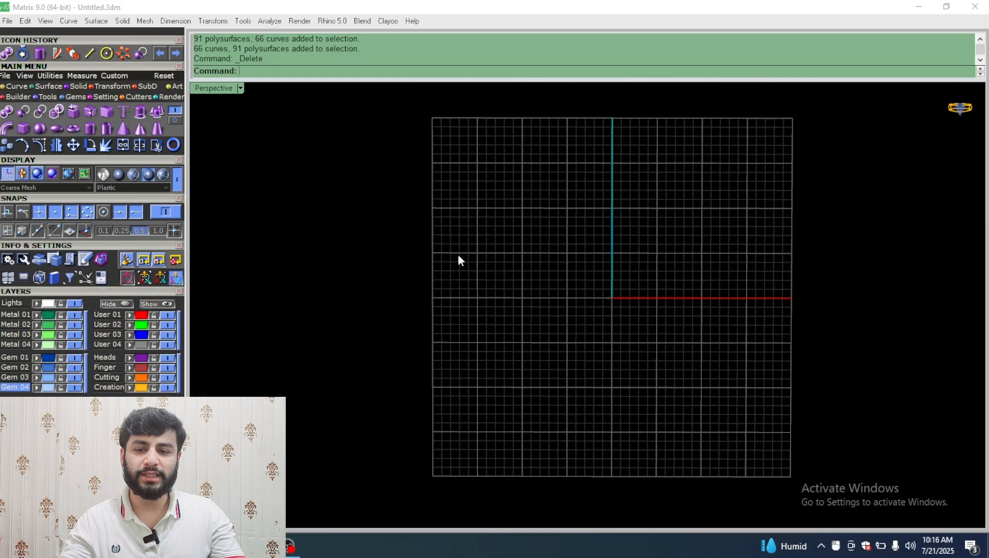
pyautogui.moveTo(458, 257); pyautogui.dragTo(498, 130, button='right')
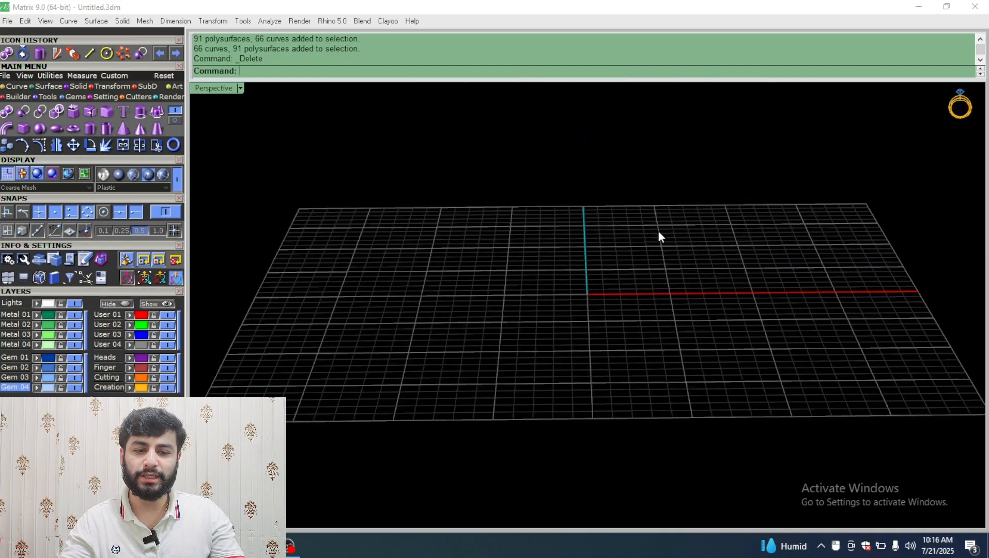
pyautogui.moveTo(659, 237); pyautogui.dragTo(610, 344, button='right')
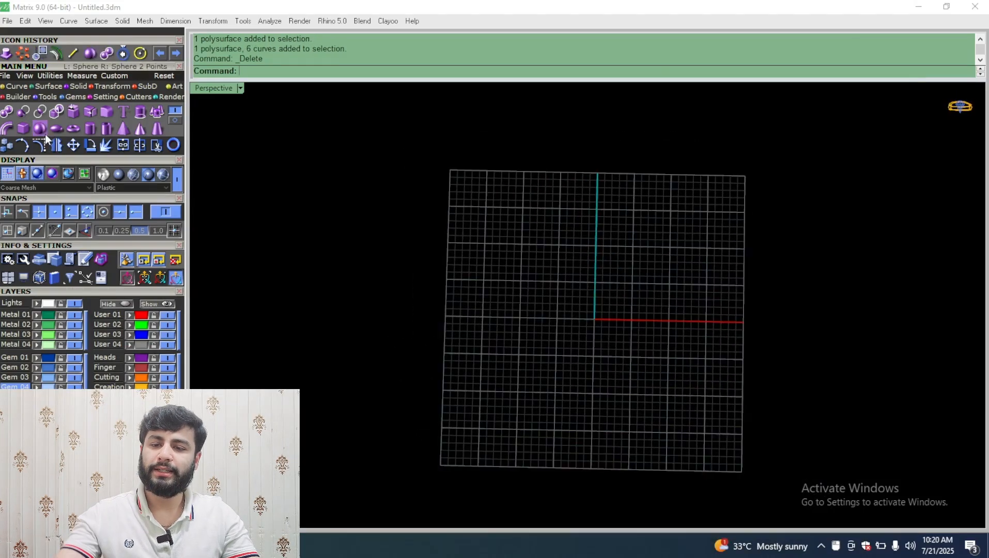
pyautogui.scroll(-5, 321, 251)
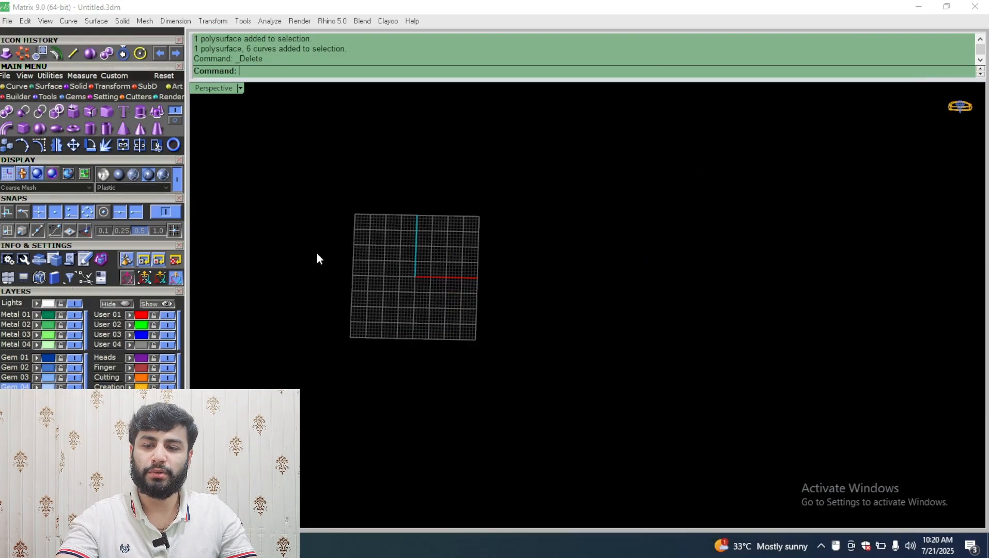
pyautogui.scroll(5, 326, 261)
pyautogui.keyDown('shift'); pyautogui.moveTo(439, 368); pyautogui.dragTo(418, 357, button='right'); pyautogui.keyUp('shift')
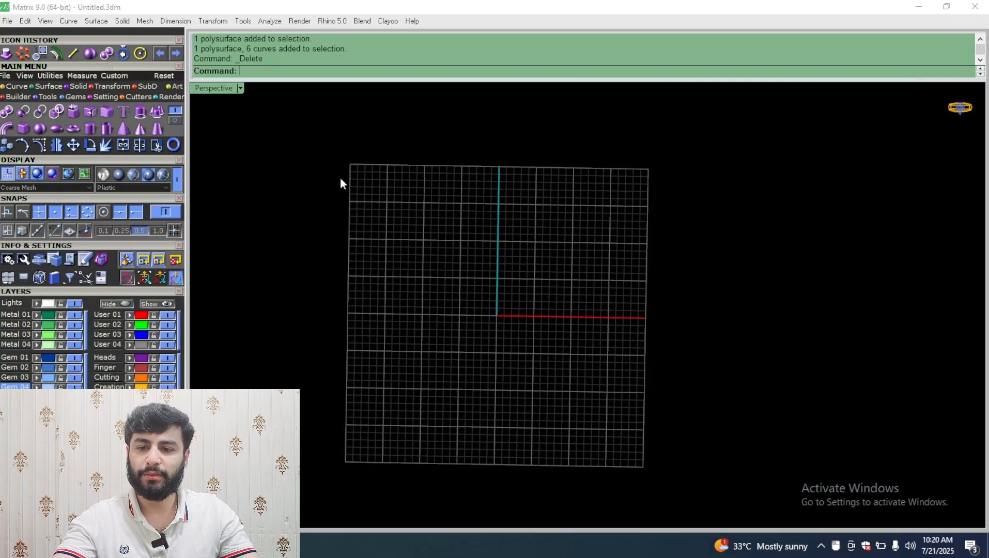
pyautogui.scroll(-3, 560, 281)
pyautogui.scroll(5, 558, 281)
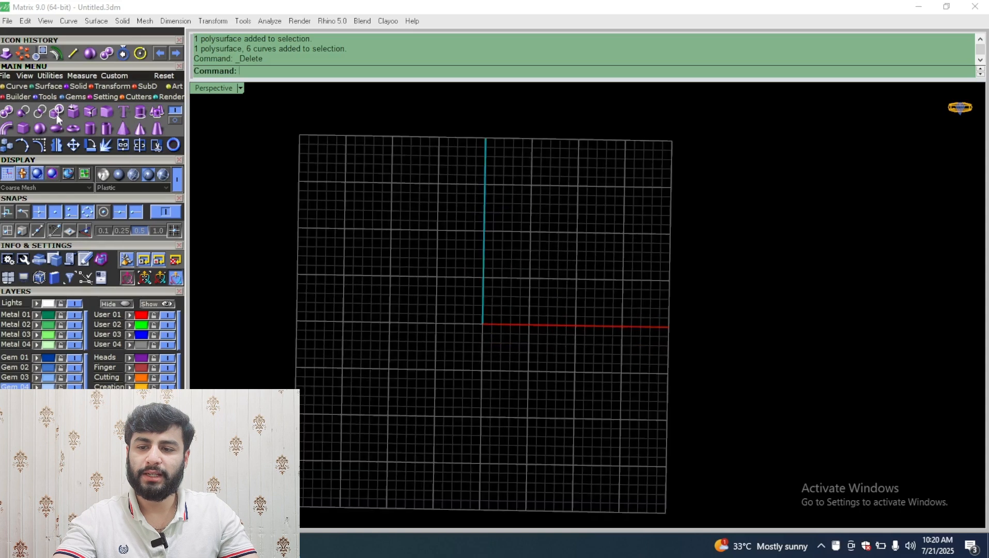
# Create a sphere on the grid beside the Y axis and duplicate it along X so the copy slightly overlaps the original
pyautogui.click(41, 131)
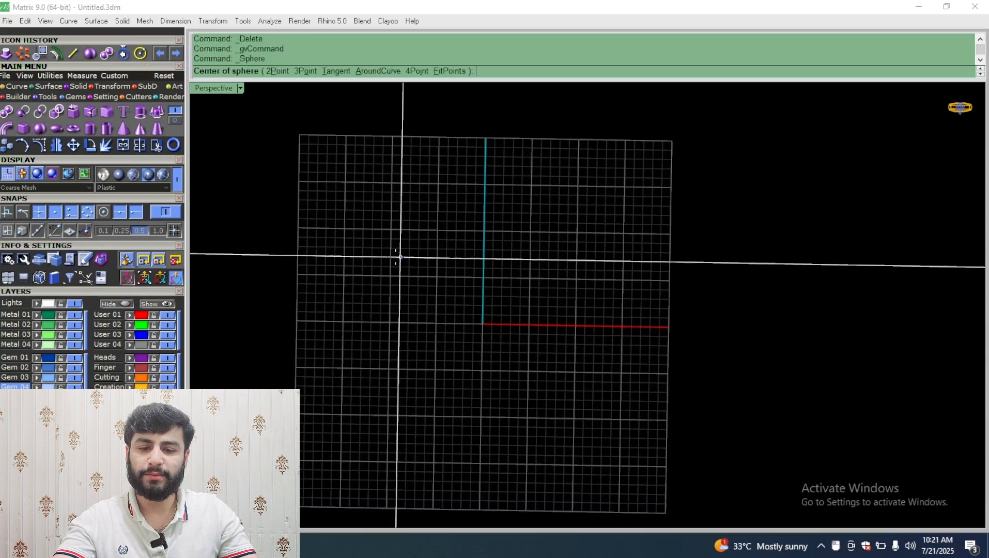
pyautogui.click(393, 257)
pyautogui.click(441, 293)
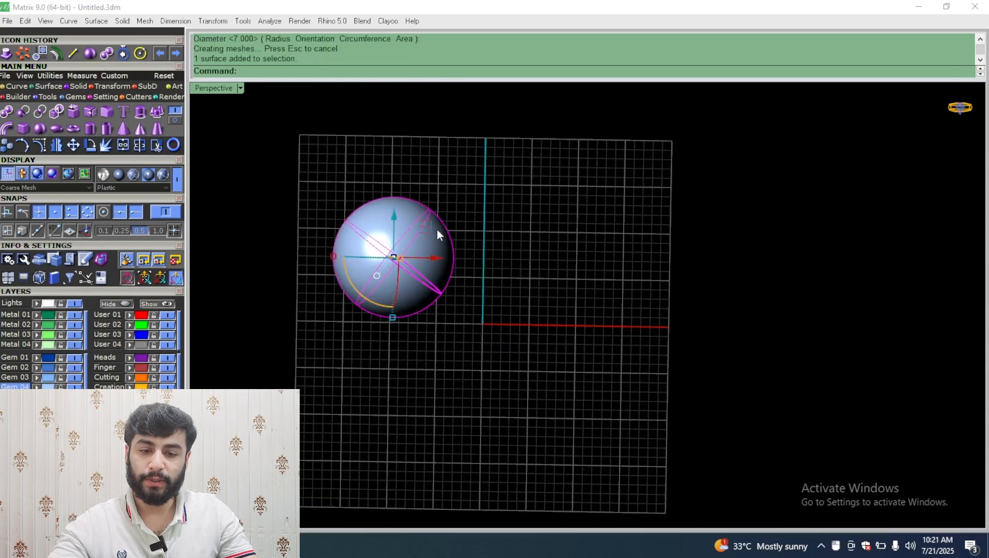
pyautogui.moveTo(436, 229); pyautogui.dragTo(528, 229)
pyautogui.press('alt')
pyautogui.scroll(4, 446, 310)
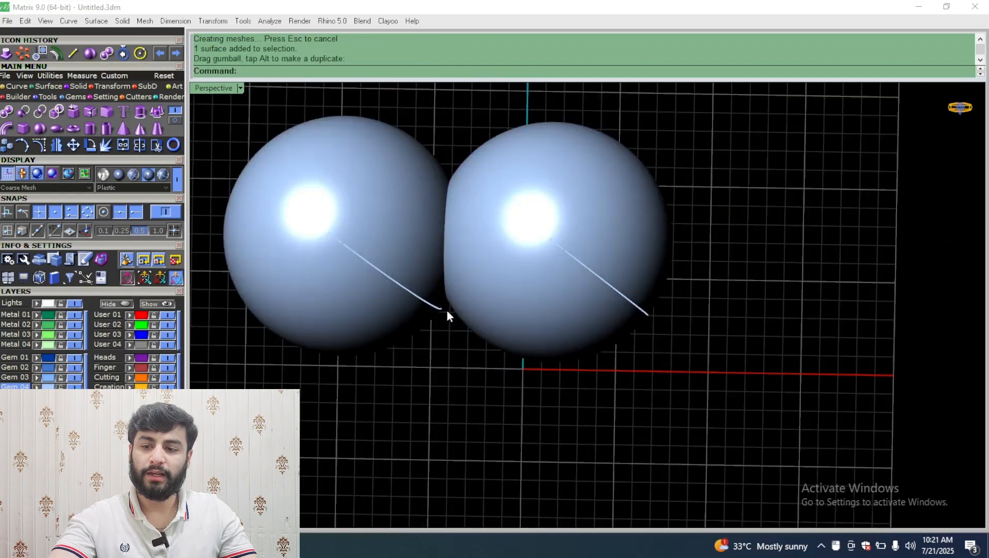
# Examine the overlap between the two spheres up close and from several angles
pyautogui.moveTo(447, 312); pyautogui.dragTo(478, 246, button='right')
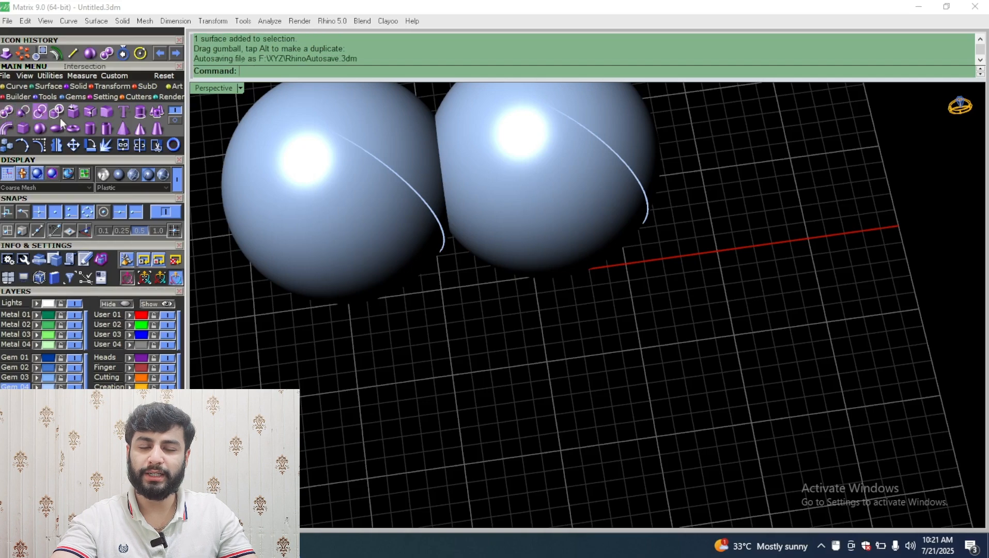
pyautogui.scroll(-5, 606, 309)
pyautogui.moveTo(590, 312); pyautogui.dragTo(574, 264, button='right')
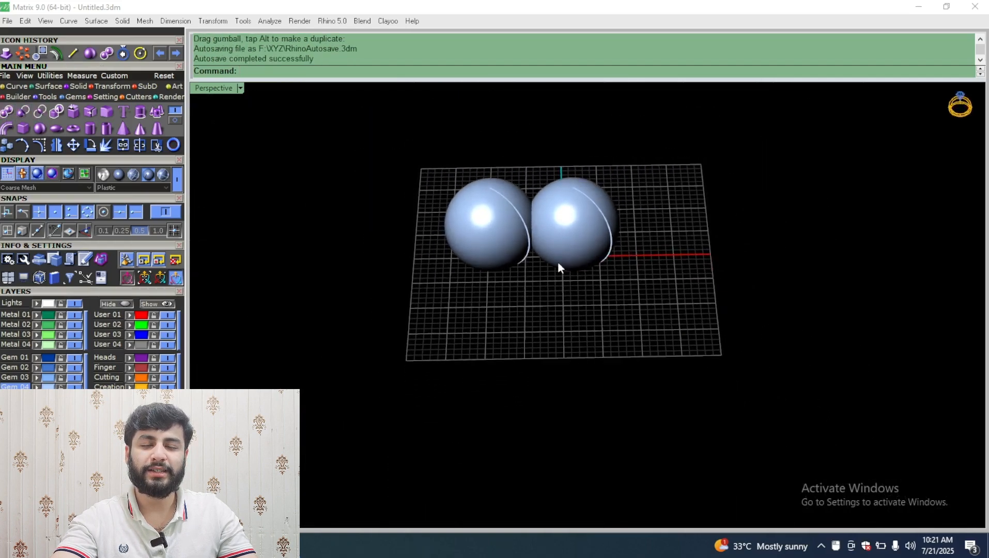
pyautogui.scroll(8, 538, 235)
pyautogui.scroll(-8, 480, 245)
pyautogui.moveTo(499, 249); pyautogui.dragTo(488, 302, button='right')
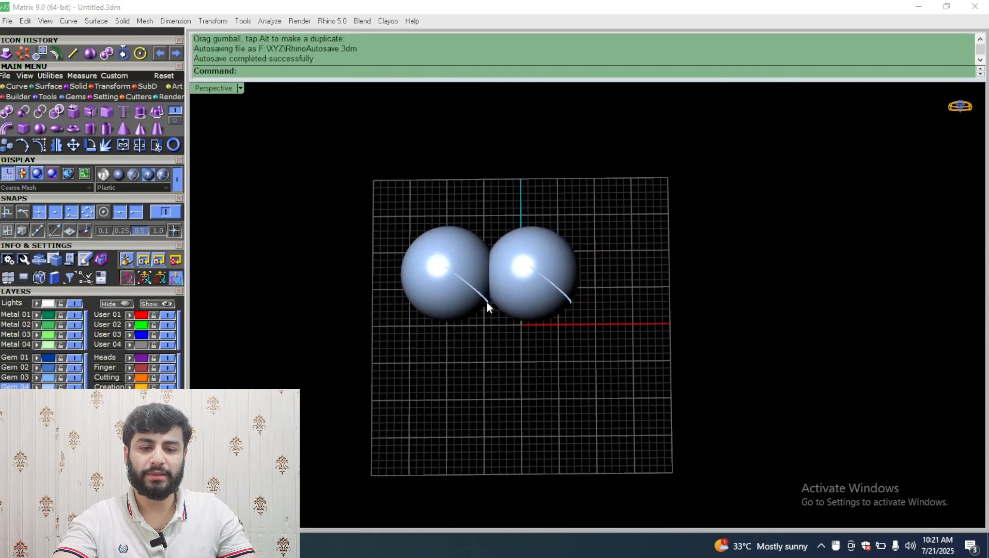
pyautogui.scroll(5, 499, 298)
pyautogui.scroll(-5, 499, 298)
pyautogui.scroll(5, 518, 246)
pyautogui.moveTo(518, 246); pyautogui.dragTo(507, 280, button='right')
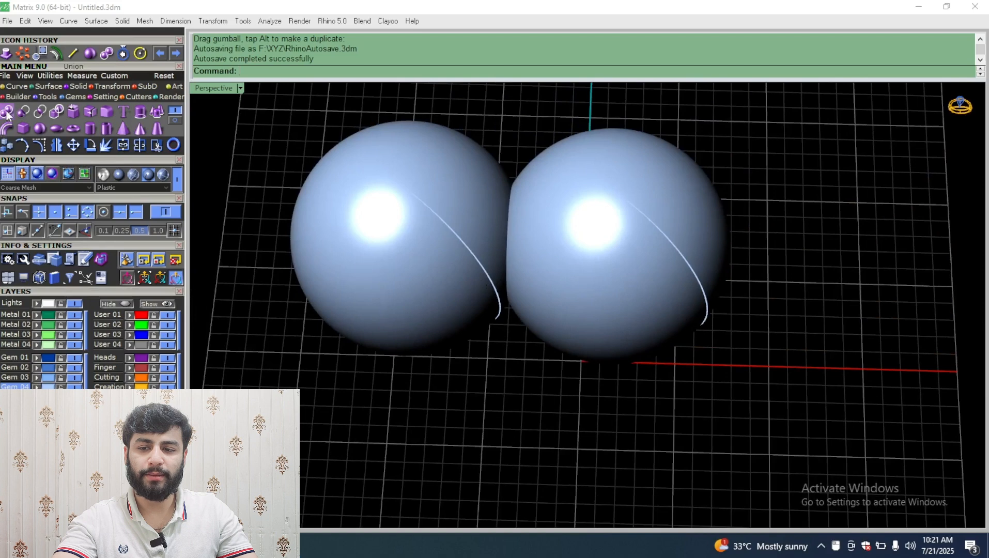
# Merge the two overlapping spheres with Boolean Union and select the merged body to check it
pyautogui.click(34, 128)
pyautogui.click(423, 226)
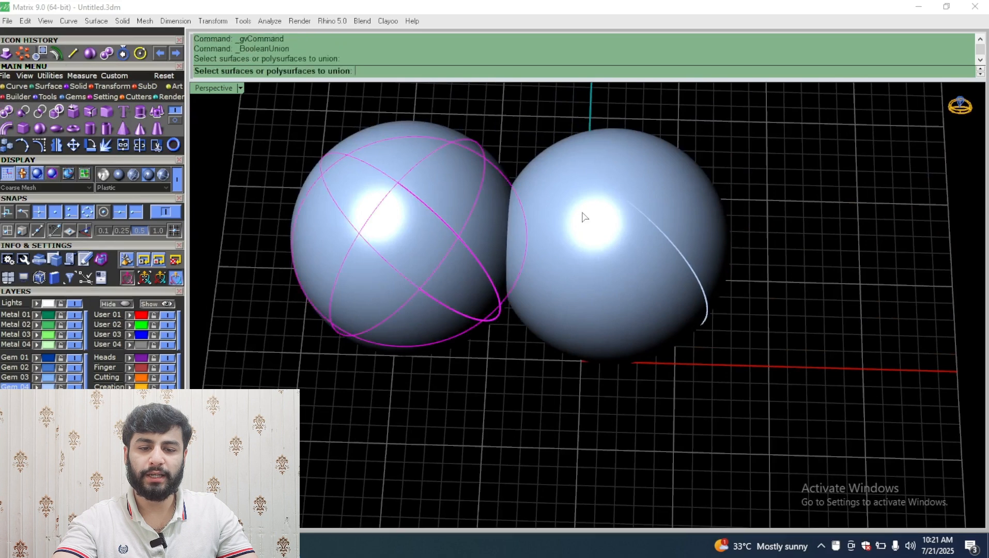
pyautogui.click(583, 216)
pyautogui.press('Return')
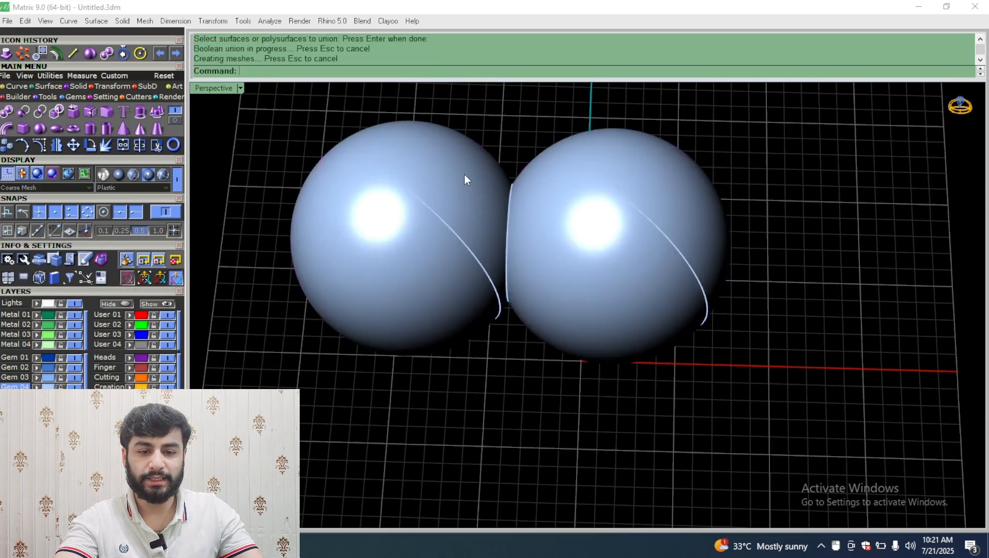
pyautogui.click(554, 251)
pyautogui.moveTo(553, 251); pyautogui.dragTo(542, 274, button='right')
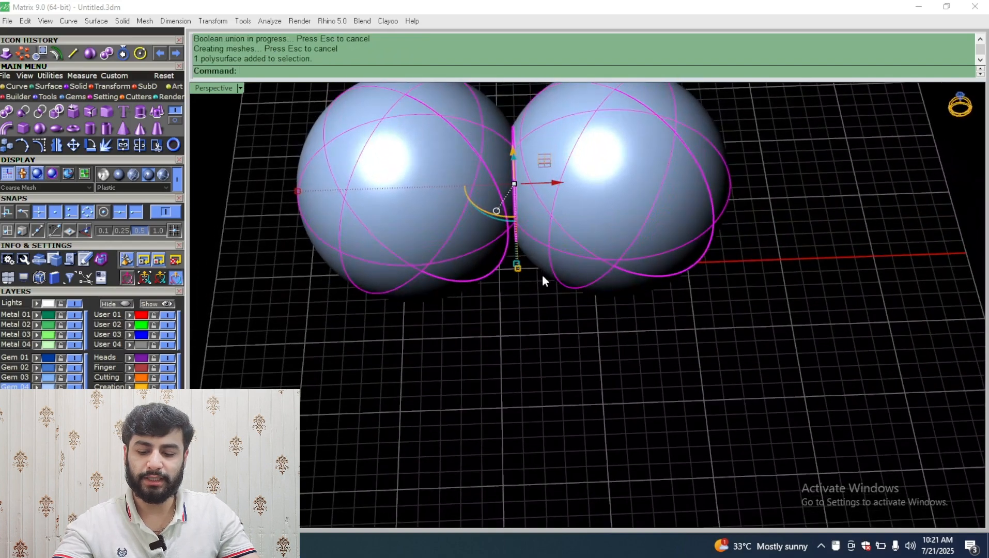
# Undo the Boolean Union and check the original sphere by selecting and deselecting it
pyautogui.hotkey('ctrl', 'z')
pyautogui.click(455, 217)
pyautogui.click(522, 444)
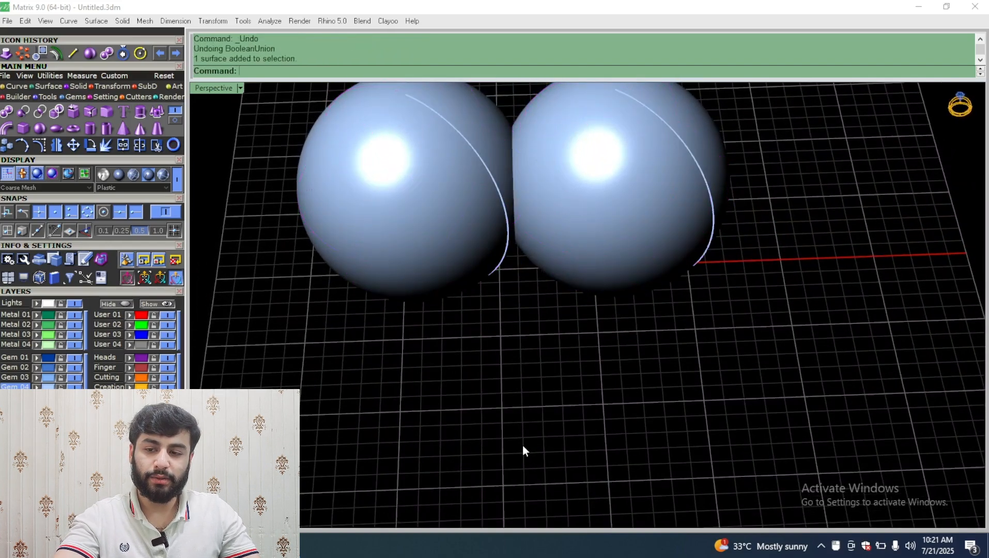
# Subtract the duplicated sphere from the original sphere with Boolean Difference, keeping DeleteInput set to Yes
pyautogui.moveTo(256, 164); pyautogui.dragTo(469, 315, button='right')
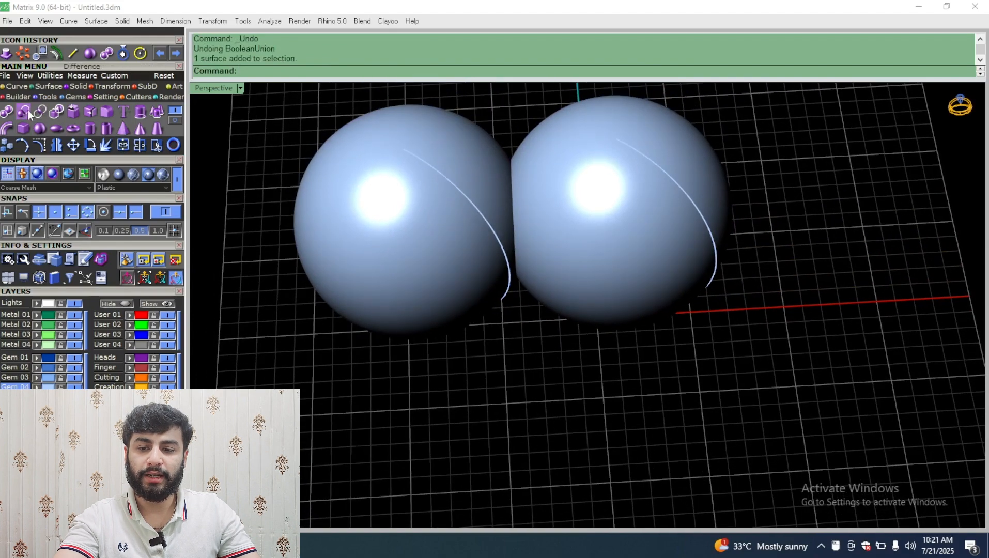
pyautogui.click(339, 212)
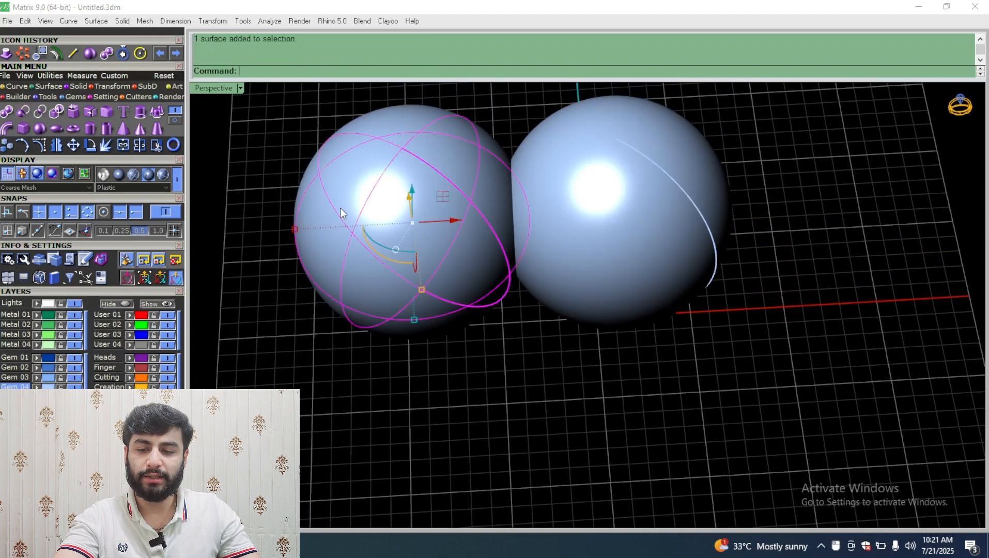
pyautogui.click(24, 112)
pyautogui.click(544, 194)
pyautogui.press('Return')
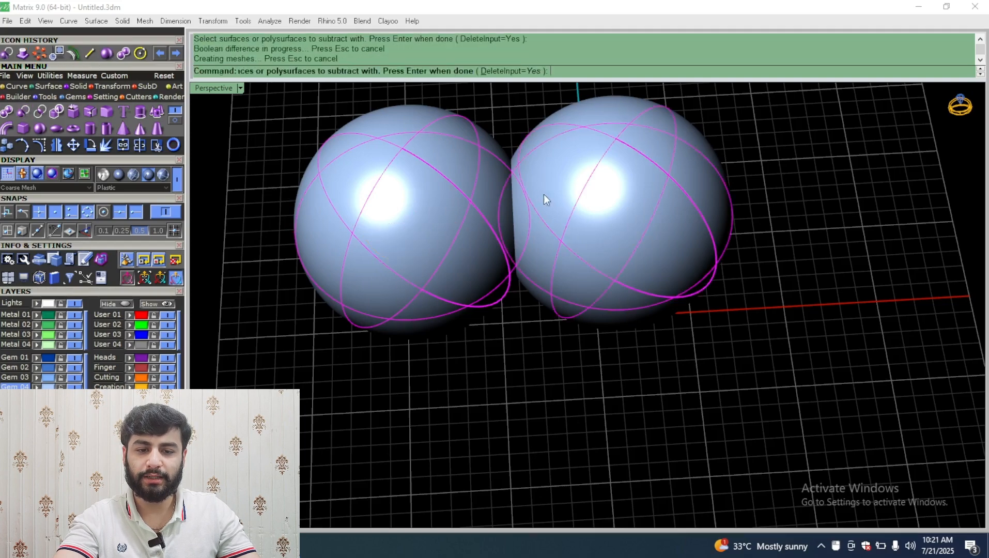
# Examine the circular cut that the Boolean Difference leaves in the remaining sphere from close up and several angles
pyautogui.moveTo(610, 401); pyautogui.dragTo(552, 302, button='right')
pyautogui.scroll(-7, 523, 269)
pyautogui.scroll(10, 547, 209)
pyautogui.scroll(-5, 552, 297)
pyautogui.scroll(7, 577, 291)
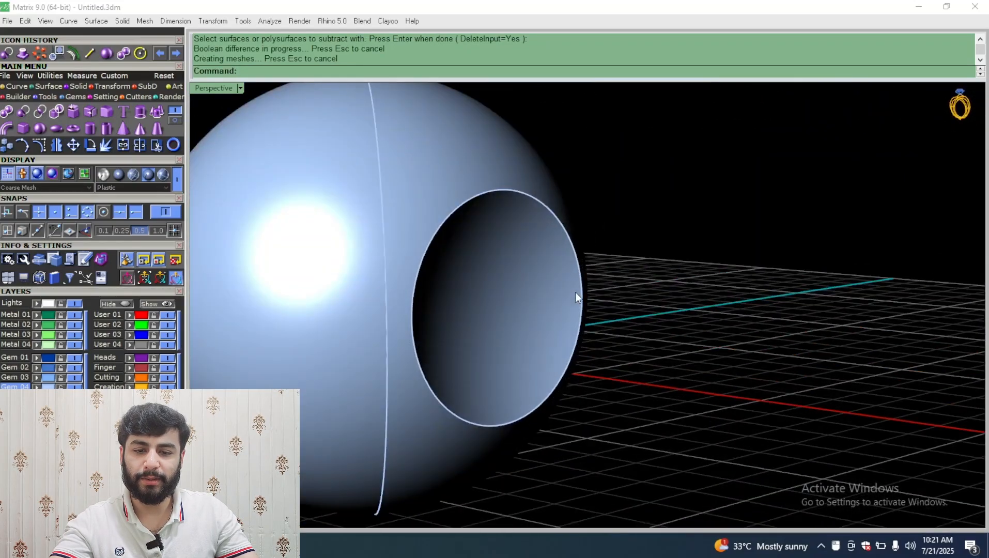
pyautogui.scroll(-5, 491, 240)
pyautogui.moveTo(491, 240); pyautogui.dragTo(541, 282, button='right')
# Undo the Boolean Difference and look over both spheres
pyautogui.hotkey('ctrl', 'z')
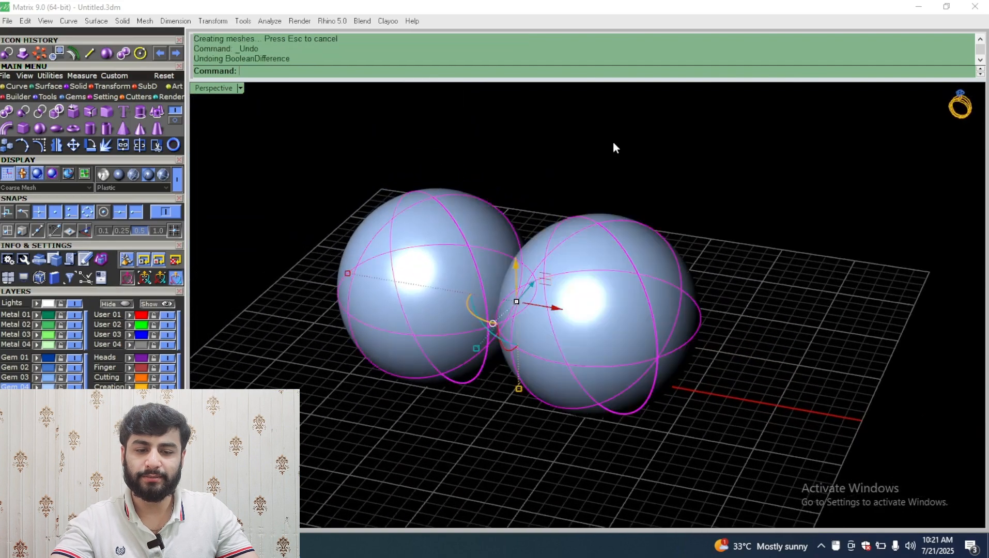
pyautogui.moveTo(613, 141); pyautogui.dragTo(647, 185, button='right')
pyautogui.scroll(-8, 598, 285)
pyautogui.scroll(8, 599, 285)
pyautogui.moveTo(596, 295); pyautogui.dragTo(600, 321, button='right')
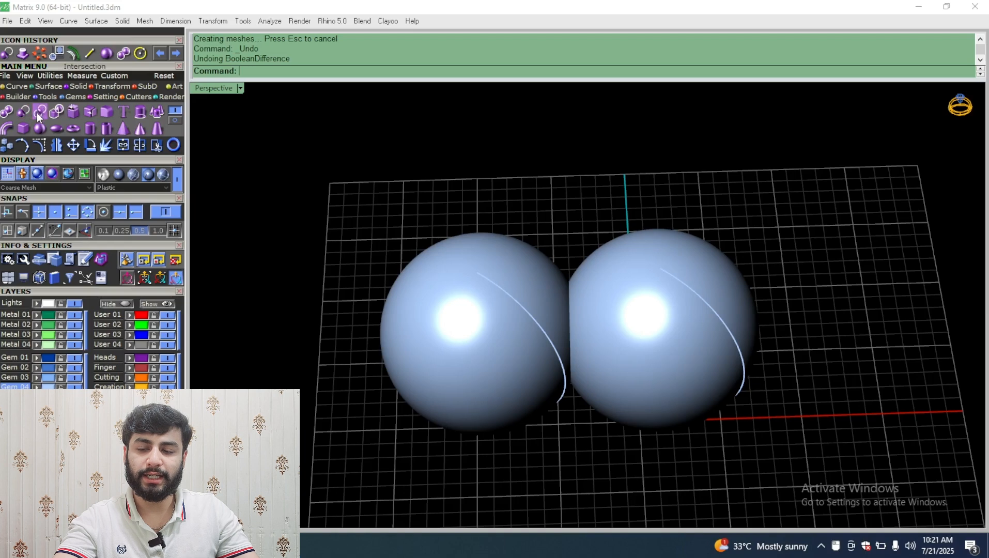
# Try to run Boolean Intersection with both spheres selected together as the first set
pyautogui.click(36, 112)
pyautogui.click(510, 343)
pyautogui.click(612, 333)
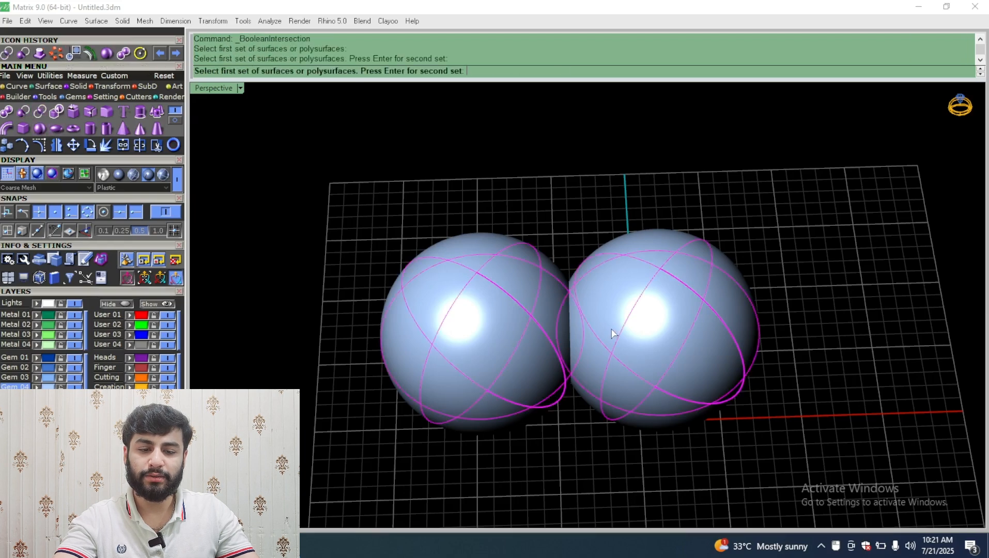
pyautogui.press('Return')
pyautogui.press('Return')
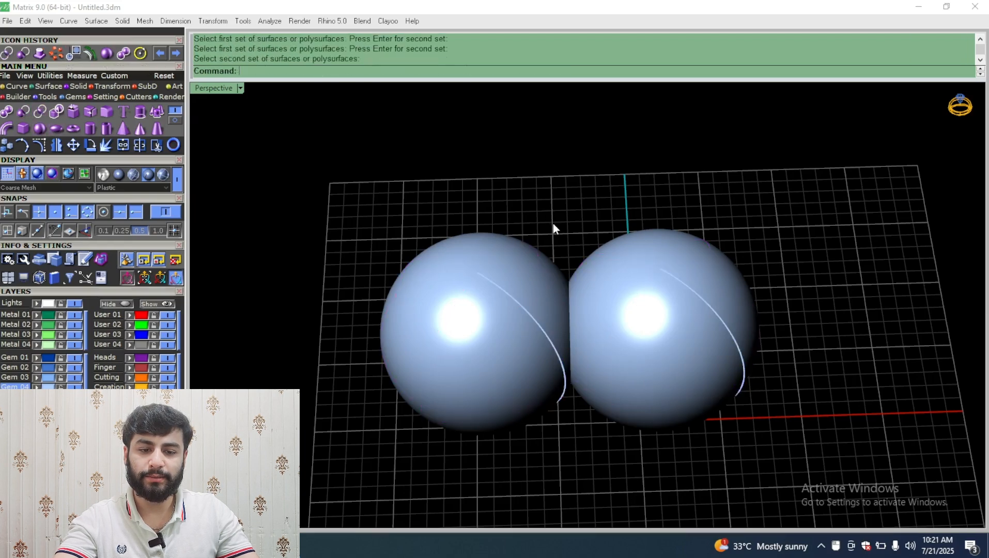
pyautogui.press('Return')
pyautogui.click(694, 164)
pyautogui.press('Escape')
pyautogui.moveTo(667, 186); pyautogui.dragTo(302, 537)
pyautogui.press('Return')
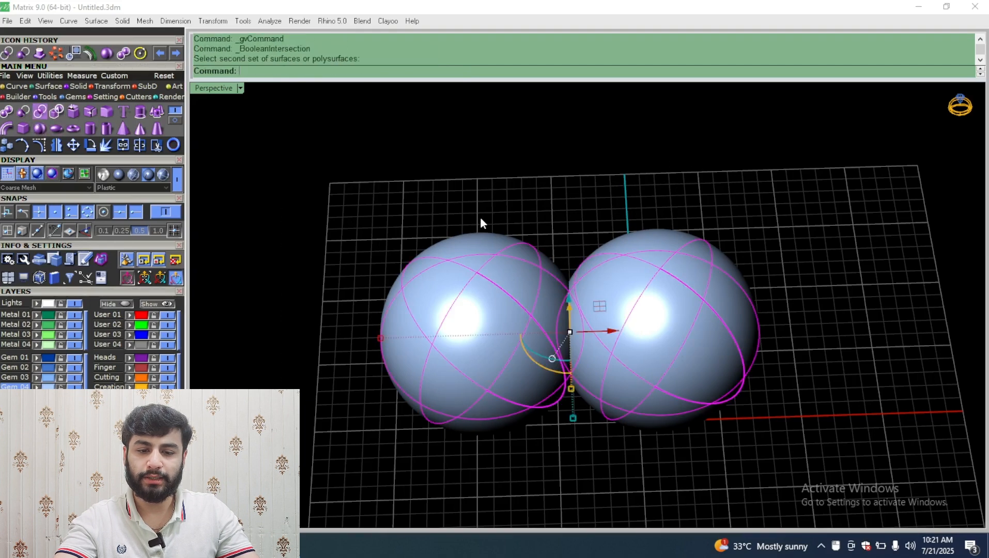
# Intersect the original and duplicated spheres with Boolean Intersection, using one sphere per set, and examine the lens-shaped solid
pyautogui.click(564, 321)
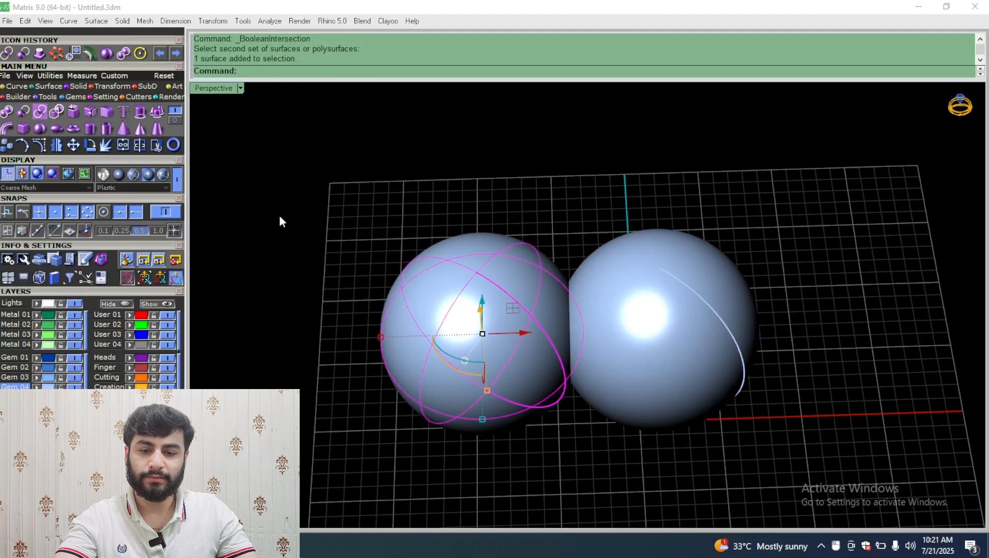
pyautogui.press('Return')
pyautogui.click(668, 277)
pyautogui.press('Return')
pyautogui.moveTo(577, 195)
pyautogui.mouseDown(button='right')
pyautogui.moveTo(631, 354)
pyautogui.moveTo(382, 225)
pyautogui.moveTo(631, 241)
pyautogui.moveTo(638, 273)
pyautogui.moveTo(627, 289)
pyautogui.moveTo(576, 318)
pyautogui.moveTo(558, 369)
pyautogui.moveTo(535, 376)
pyautogui.moveTo(614, 450)
pyautogui.moveTo(631, 373)
pyautogui.moveTo(580, 189)
pyautogui.mouseUp(button='right')
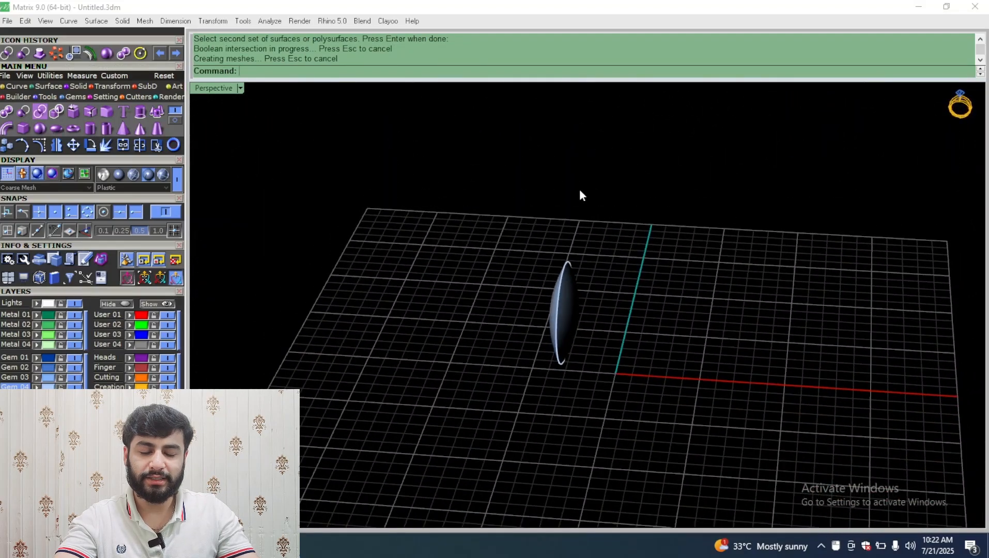
pyautogui.scroll(6, 591, 287)
pyautogui.moveTo(591, 288); pyautogui.dragTo(623, 170, button='right')
pyautogui.scroll(-7, 525, 211)
# Delete the lens-shaped solid, and undo both the deletion and the Boolean Intersection
pyautogui.moveTo(624, 162); pyautogui.dragTo(453, 322)
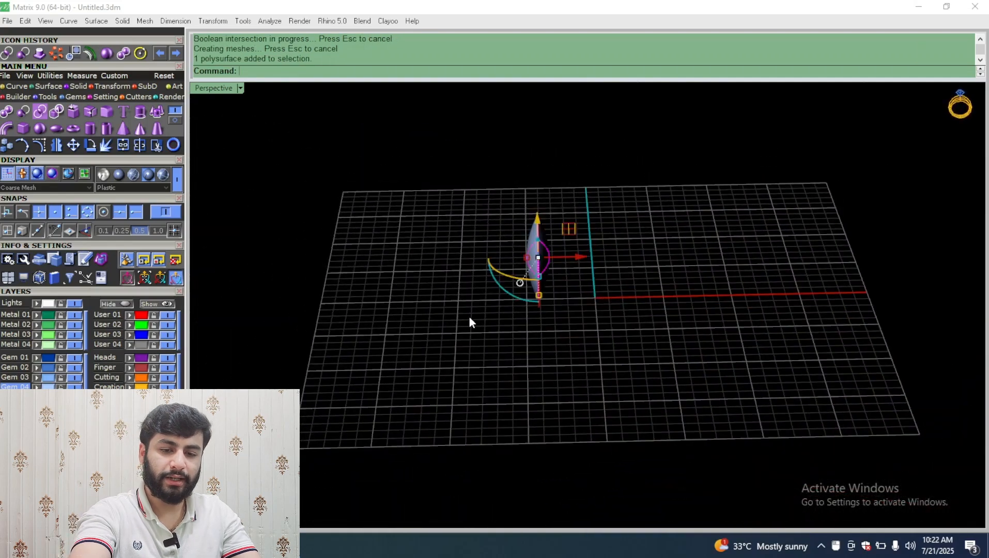
pyautogui.press('Delete')
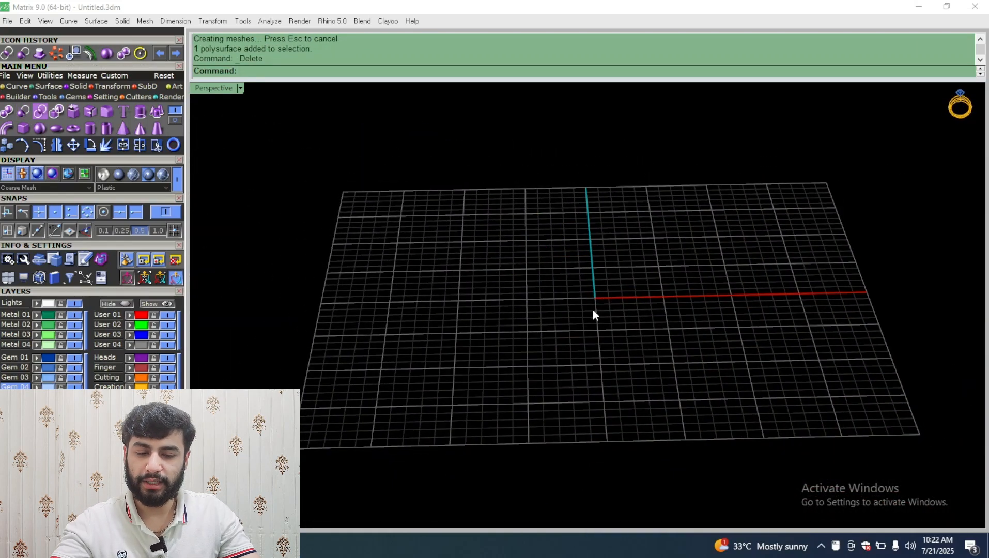
pyautogui.hotkey('ctrl', 'z')
pyautogui.hotkey('ctrl', 'z')
pyautogui.press('Escape')
# Select each of the two spheres in turn to check that they are separate, and clear the selection
pyautogui.click(515, 236)
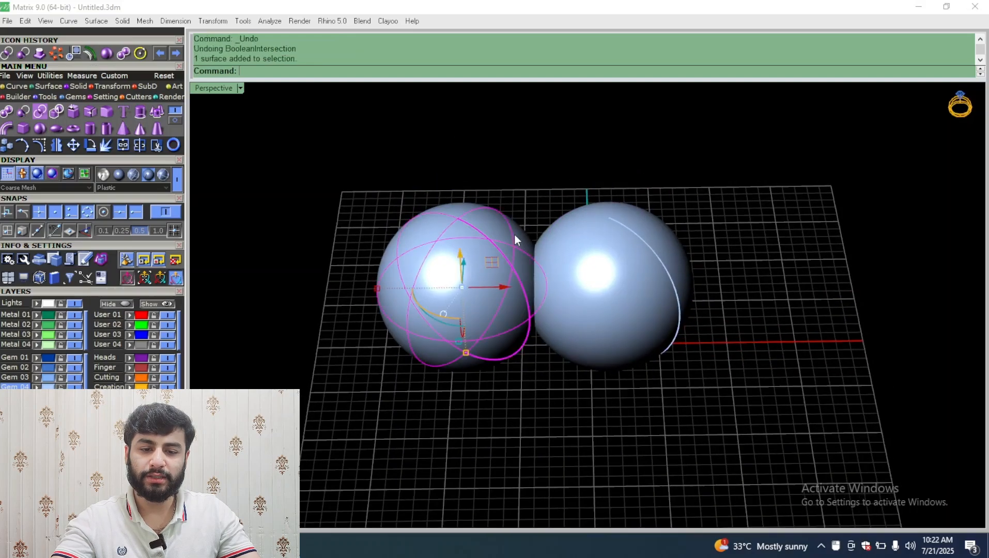
pyautogui.press('Escape')
pyautogui.click(589, 281)
pyautogui.moveTo(575, 340); pyautogui.dragTo(534, 377, button='right')
pyautogui.click(532, 373)
pyautogui.moveTo(579, 207); pyautogui.dragTo(534, 264, button='right')
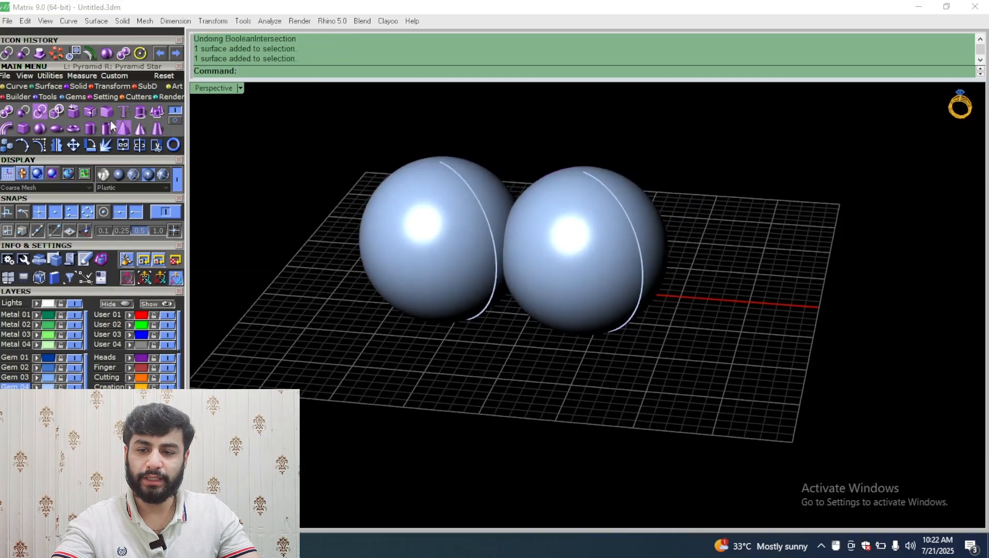
# Run Boolean Two Objects on the two spheres and accept the Union result
pyautogui.click(55, 112)
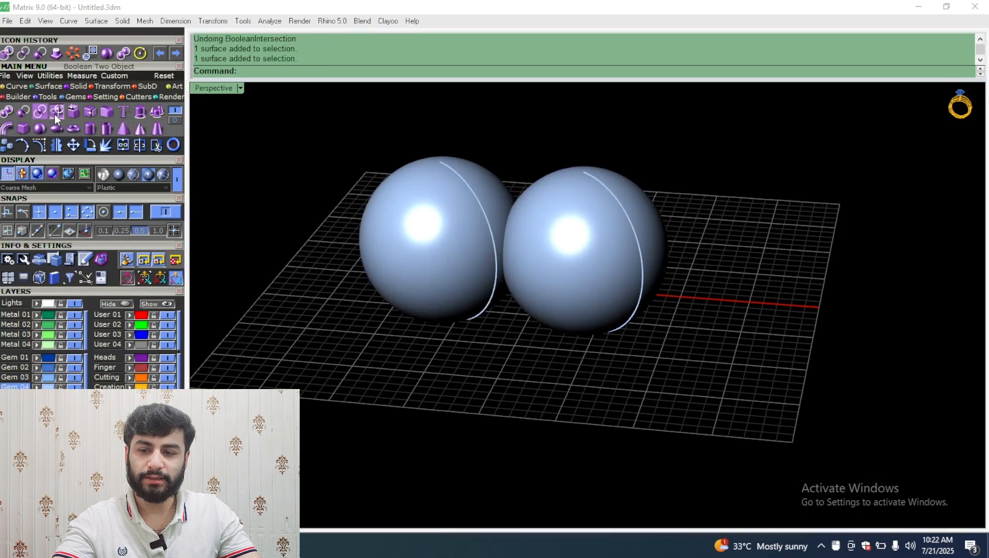
pyautogui.click(423, 246)
pyautogui.click(581, 243)
pyautogui.moveTo(580, 243); pyautogui.dragTo(541, 265, button='right')
pyautogui.scroll(5, 540, 265)
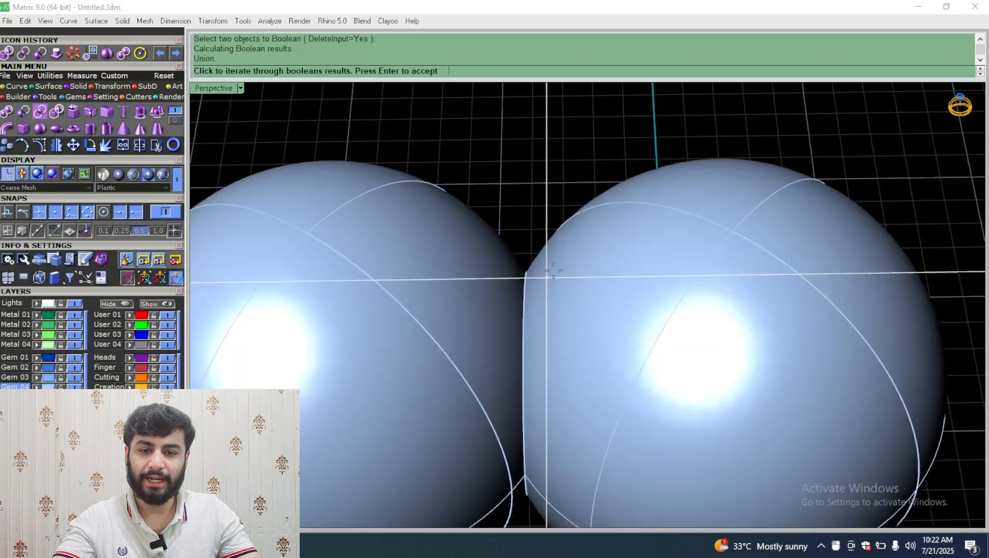
pyautogui.scroll(-4, 552, 195)
pyautogui.press('Return')
# Select the merged body, inspect its seam up close, and undo the Boolean Two Objects operation
pyautogui.click(563, 275)
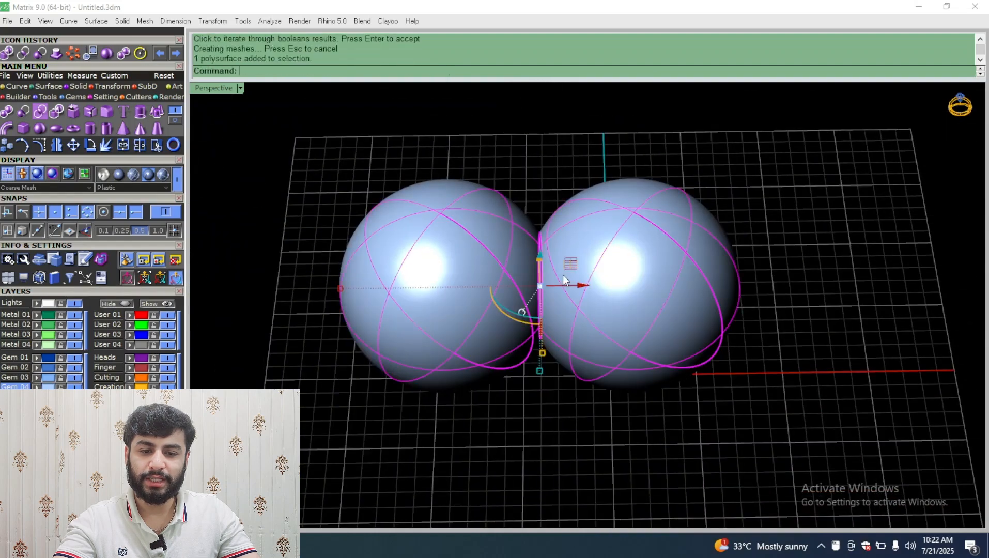
pyautogui.scroll(4, 525, 262)
pyautogui.moveTo(524, 263); pyautogui.dragTo(518, 216, button='right')
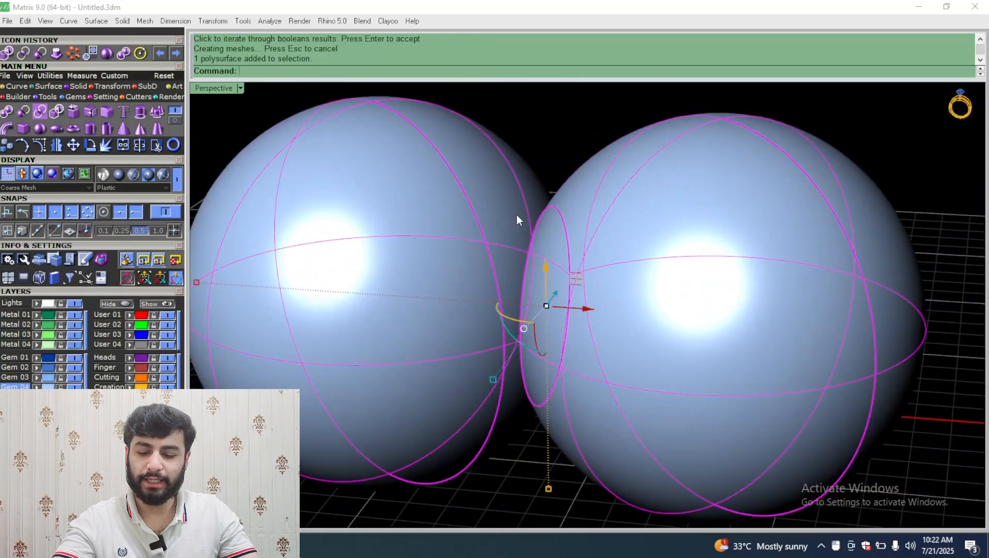
pyautogui.hotkey('ctrl', 'z')
pyautogui.scroll(-5, 518, 216)
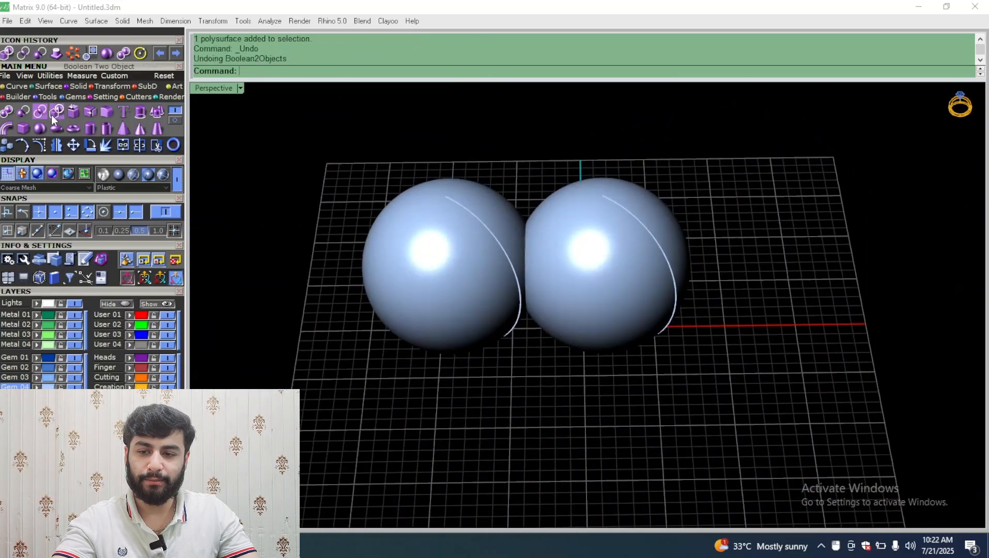
# Run Boolean Two Objects on both spheres again and cycle from Union to the Intersection result
pyautogui.click(56, 111)
pyautogui.click(463, 305)
pyautogui.click(574, 272)
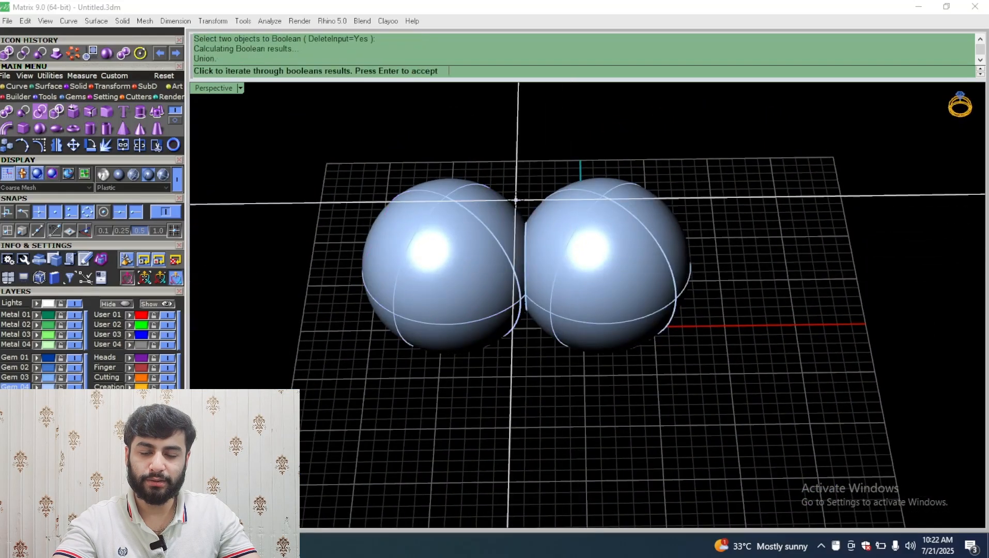
pyautogui.click(559, 215)
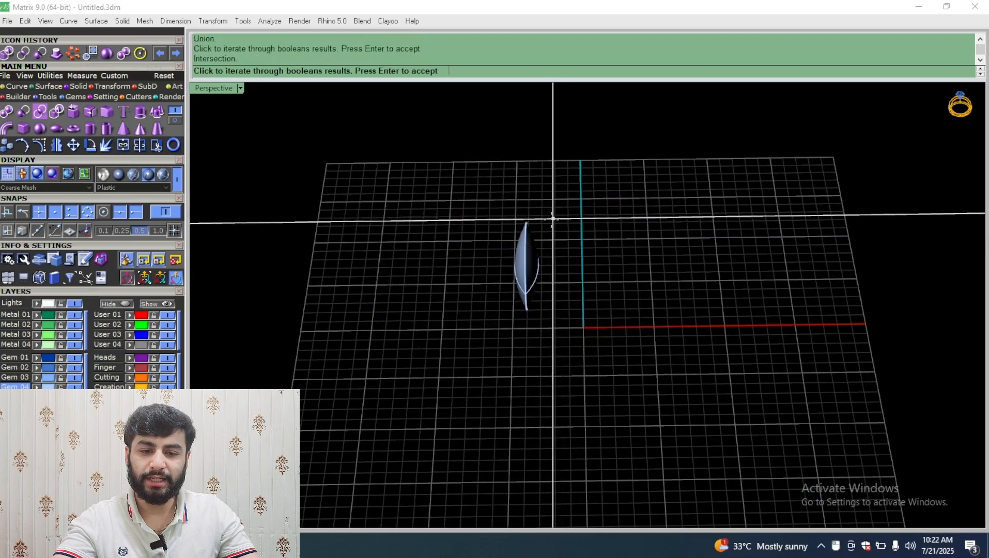
pyautogui.scroll(5, 599, 304)
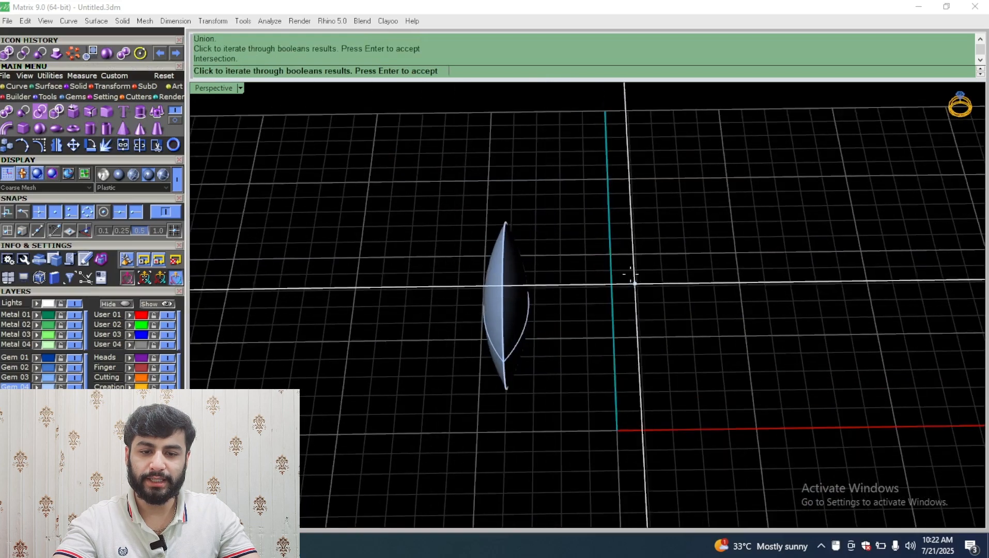
# Cycle the Boolean Two Objects preview through the A minus B and B minus A results
pyautogui.click(501, 269)
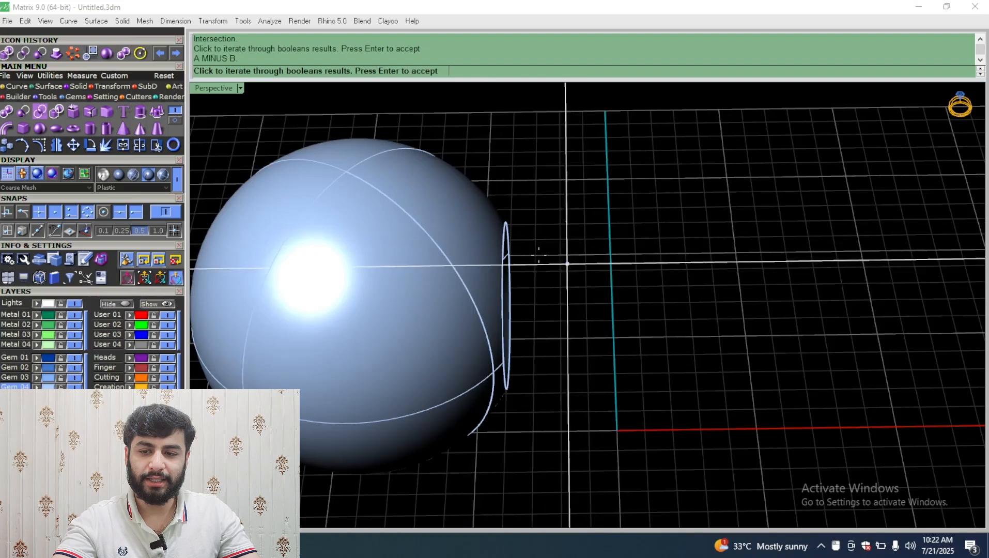
pyautogui.scroll(-3, 563, 215)
pyautogui.scroll(-1, 564, 215)
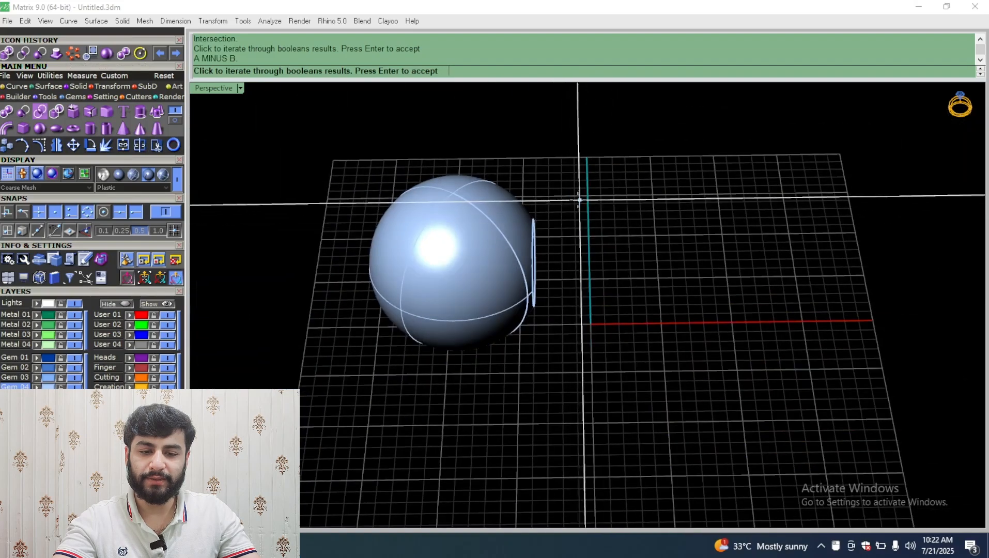
pyautogui.scroll(3, 569, 205)
pyautogui.click(568, 205)
pyautogui.scroll(-3, 569, 205)
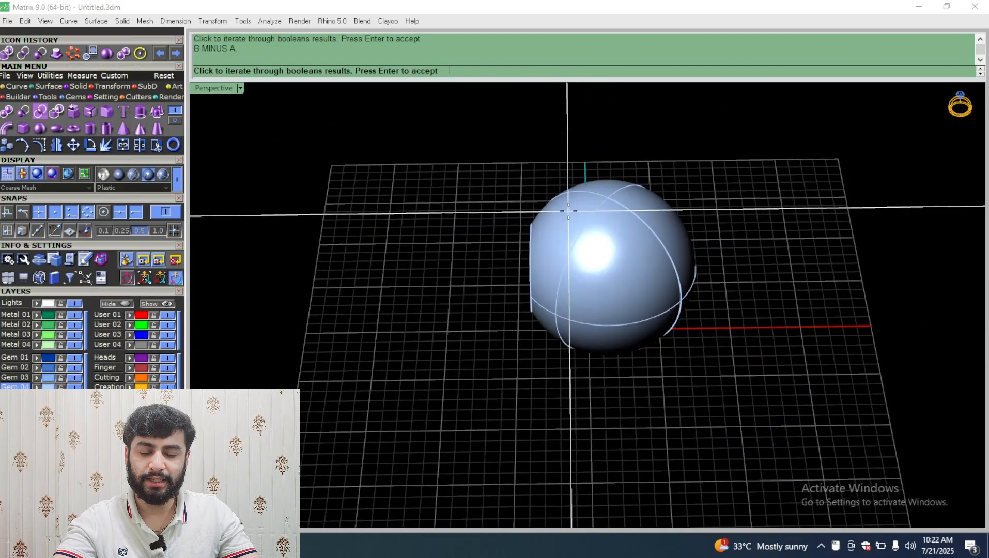
# Cycle Boolean Two Objects to Inverse intersection, inspect the preview from several angles, and accept it
pyautogui.moveTo(569, 206); pyautogui.dragTo(488, 221, button='right')
pyautogui.click(543, 202)
pyautogui.click(543, 206)
pyautogui.scroll(4, 542, 205)
pyautogui.scroll(-4, 526, 190)
pyautogui.moveTo(528, 178); pyautogui.dragTo(530, 253, button='right')
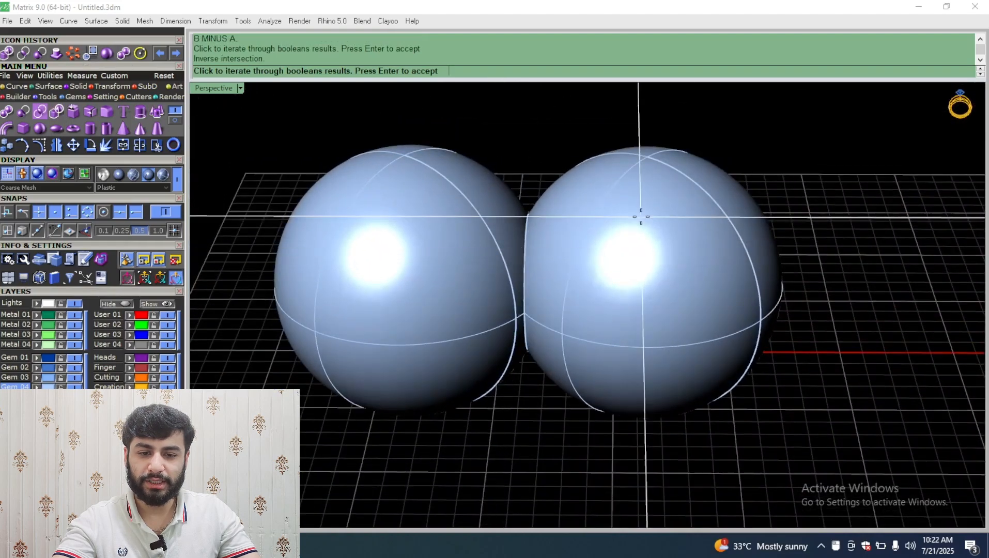
pyautogui.scroll(-8, 574, 245)
pyautogui.scroll(8, 581, 223)
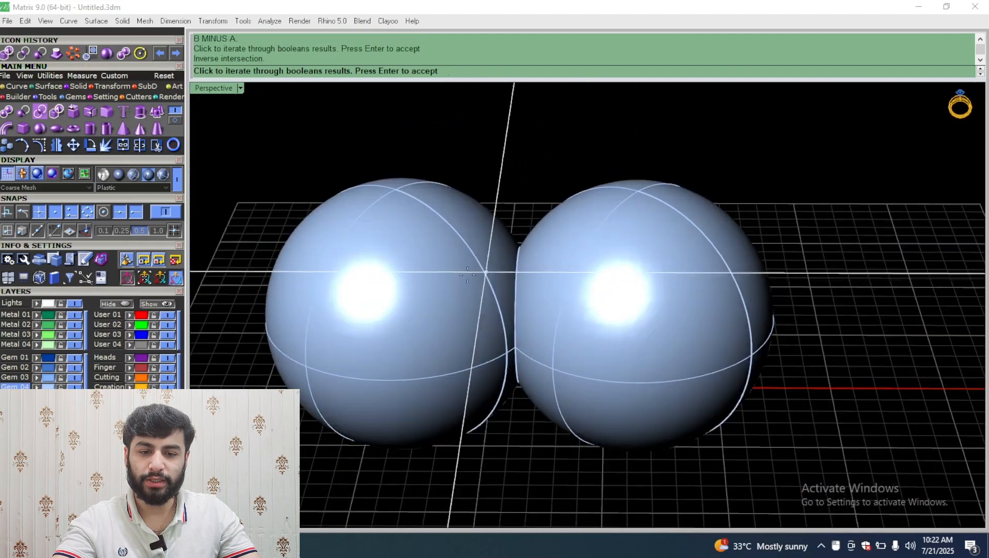
pyautogui.rightClick(535, 247)
# Select both sphere bodies and delete them to clear the scene
pyautogui.scroll(-7, 535, 247)
pyautogui.moveTo(535, 247); pyautogui.dragTo(557, 289, button='right')
pyautogui.moveTo(641, 177); pyautogui.dragTo(449, 369)
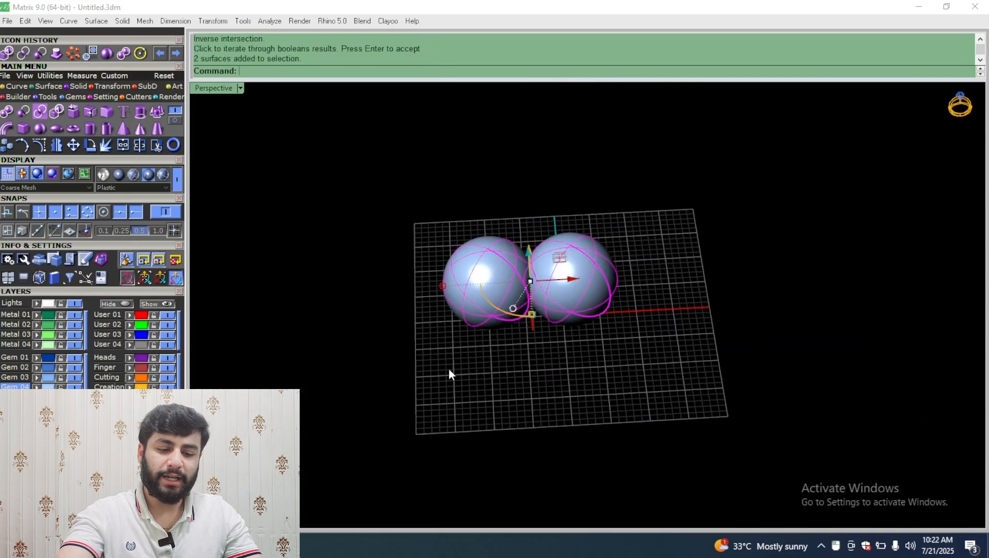
pyautogui.press('Delete')
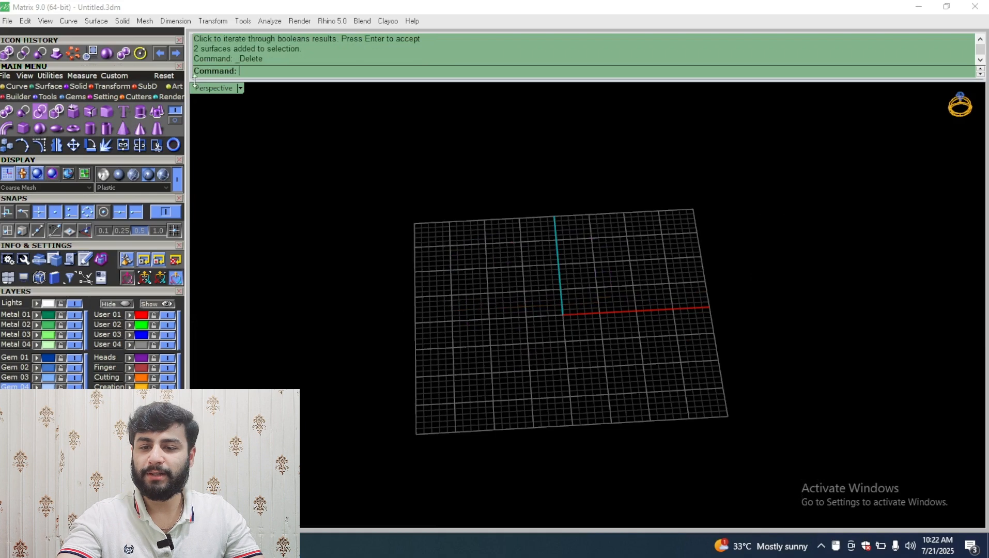
# Restore the four-view layout and maximize the Looking Down view
pyautogui.doubleClick(212, 87)
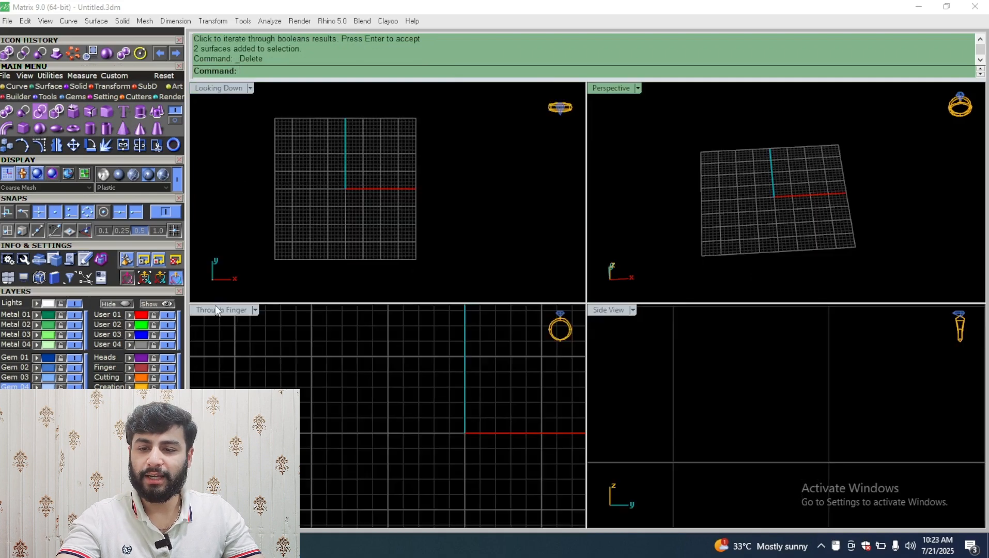
pyautogui.doubleClick(238, 91)
pyautogui.scroll(-4, 408, 271)
pyautogui.scroll(4, 408, 271)
pyautogui.moveTo(429, 273); pyautogui.dragTo(406, 270, button='right')
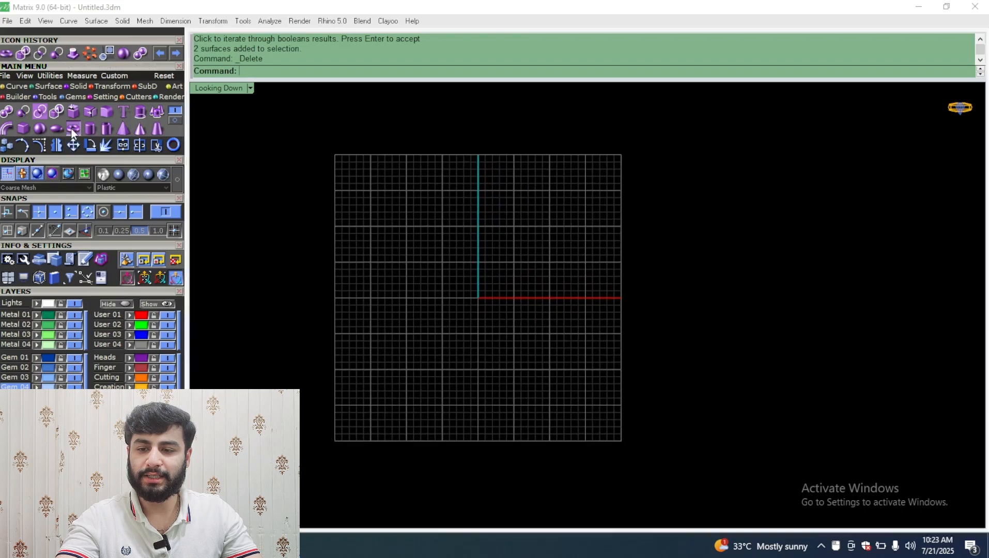
# Create a torus centred at the origin with a radius of 290 and the default second radius
pyautogui.click(71, 129)
pyautogui.click(477, 298)
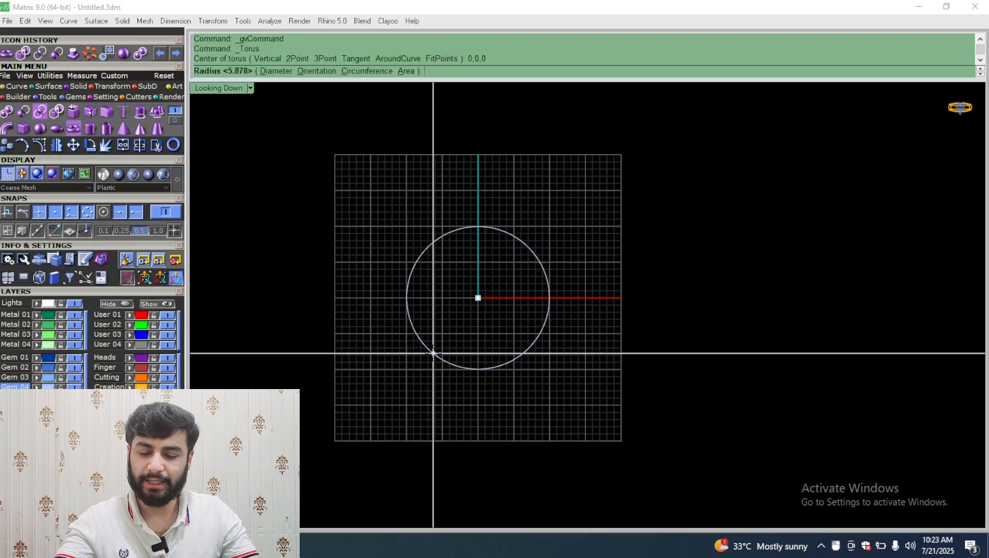
pyautogui.scroll(2, 437, 352)
pyautogui.write('2')
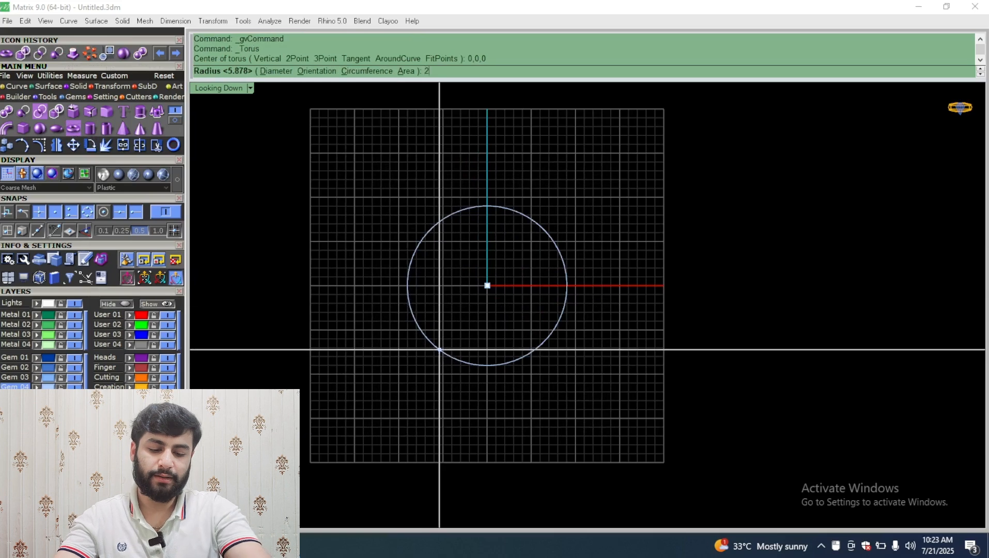
pyautogui.write('90')
pyautogui.press('Return')
pyautogui.scroll(3, 532, 219)
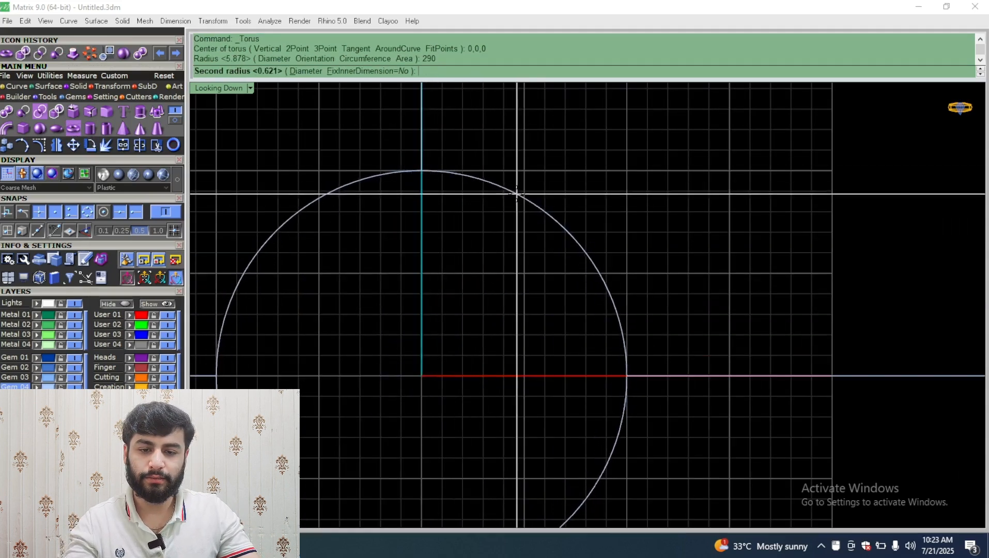
pyautogui.press('Return')
# Select the oversized torus to check its extent, and undo its creation
pyautogui.scroll(-5, 568, 202)
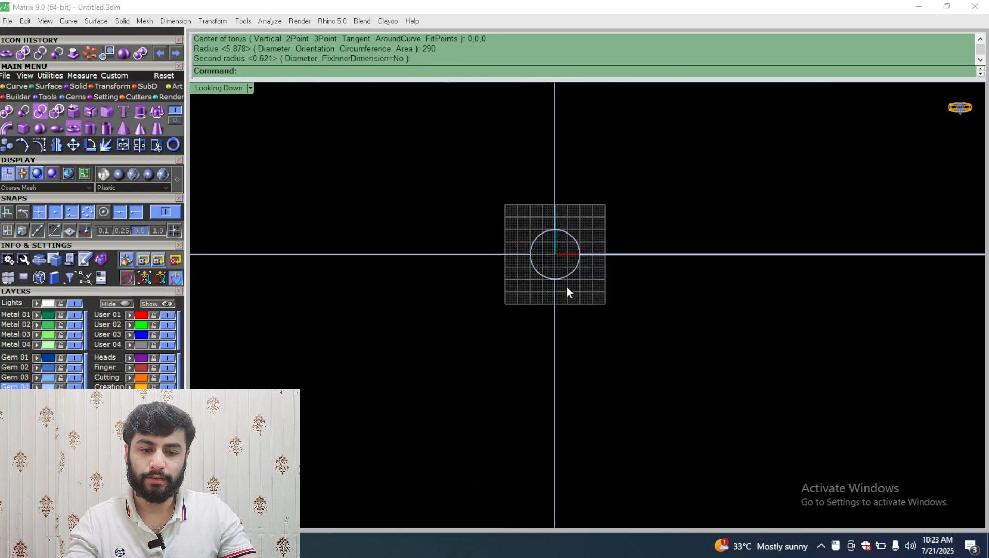
pyautogui.scroll(4, 568, 310)
pyautogui.moveTo(751, 227); pyautogui.dragTo(571, 344)
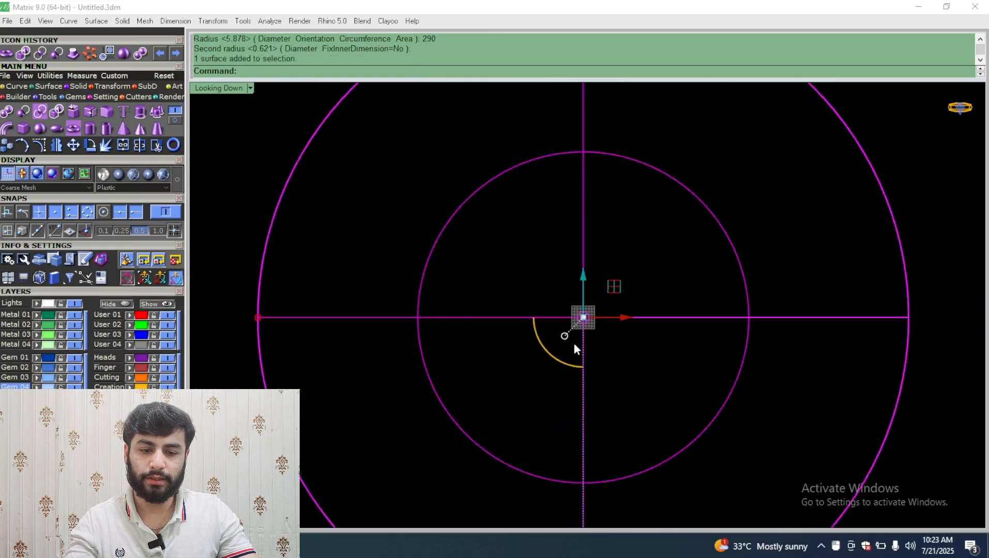
pyautogui.hotkey('ctrl', 'z')
# Create a smaller torus centred at the origin in the Looking Down view, with a radius of about two major grid squares
pyautogui.scroll(8, 569, 319)
pyautogui.press('Return')
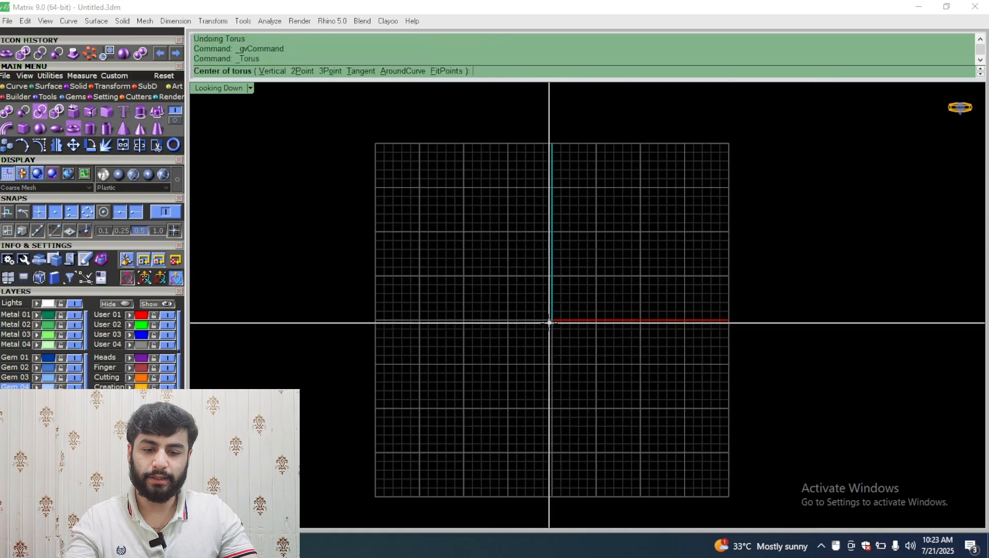
pyautogui.scroll(3, 550, 321)
pyautogui.write('0')
pyautogui.press('Return')
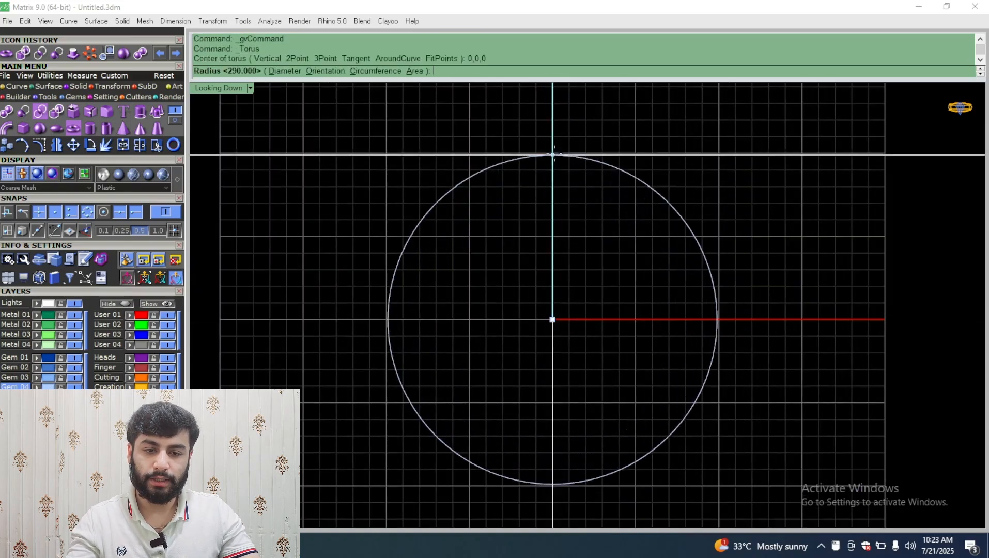
pyautogui.click(553, 153)
pyautogui.click(553, 163)
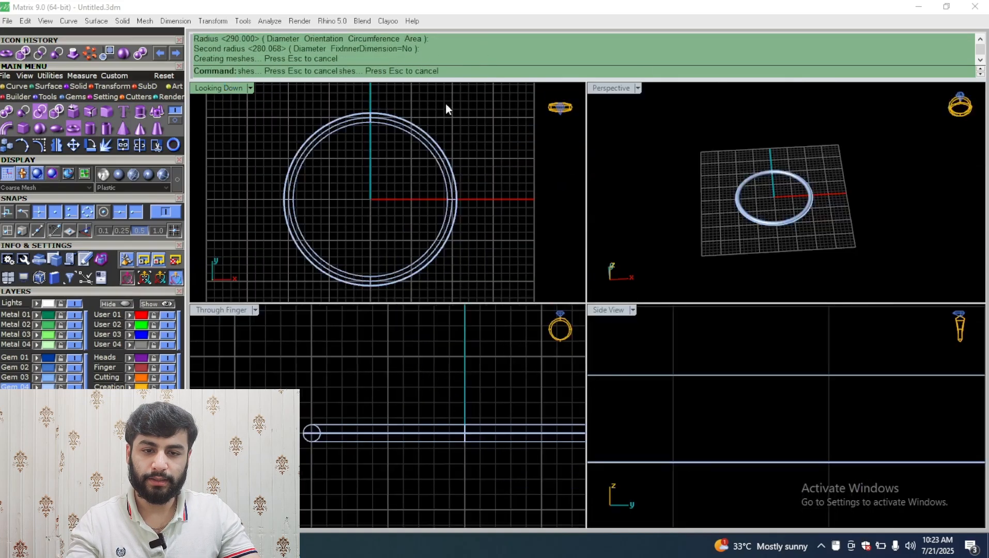
# Stretch the torus vertically in the Perspective view so its cross-section becomes a tall oval, and restore the four-view layout
pyautogui.doubleClick(611, 89)
pyautogui.moveTo(635, 250); pyautogui.dragTo(590, 361, button='right')
pyautogui.click(488, 226)
pyautogui.moveTo(490, 266); pyautogui.dragTo(500, 228, button='right')
pyautogui.scroll(4, 498, 226)
pyautogui.moveTo(496, 226)
pyautogui.mouseDown()
pyautogui.moveTo(490, 245)
pyautogui.moveTo(506, 230)
pyautogui.mouseUp()
pyautogui.hotkey('ctrl', 'z')
pyautogui.moveTo(506, 231); pyautogui.dragTo(488, 214, button='right')
pyautogui.moveTo(531, 203); pyautogui.dragTo(533, 215)
pyautogui.click(579, 279)
pyautogui.moveTo(579, 279); pyautogui.dragTo(520, 237, button='right')
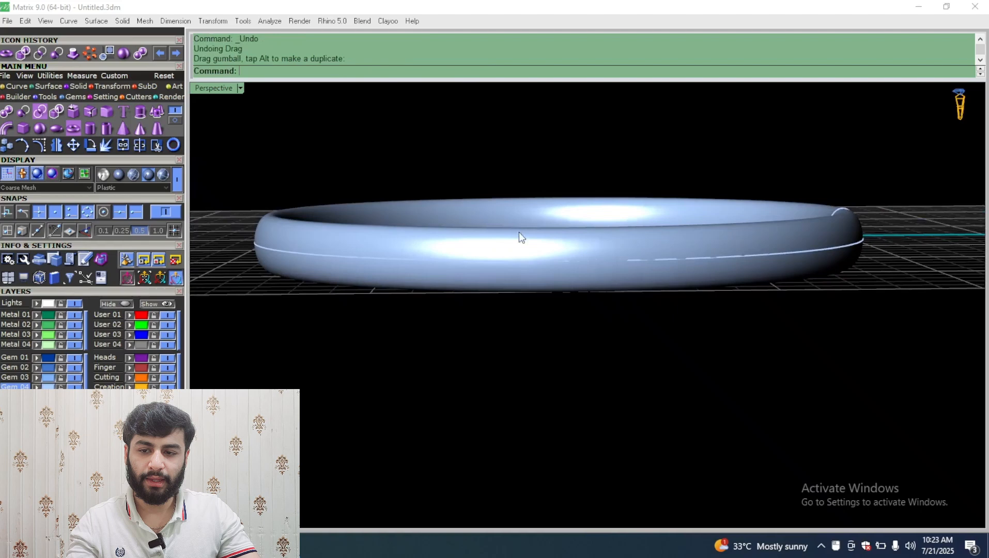
pyautogui.doubleClick(215, 89)
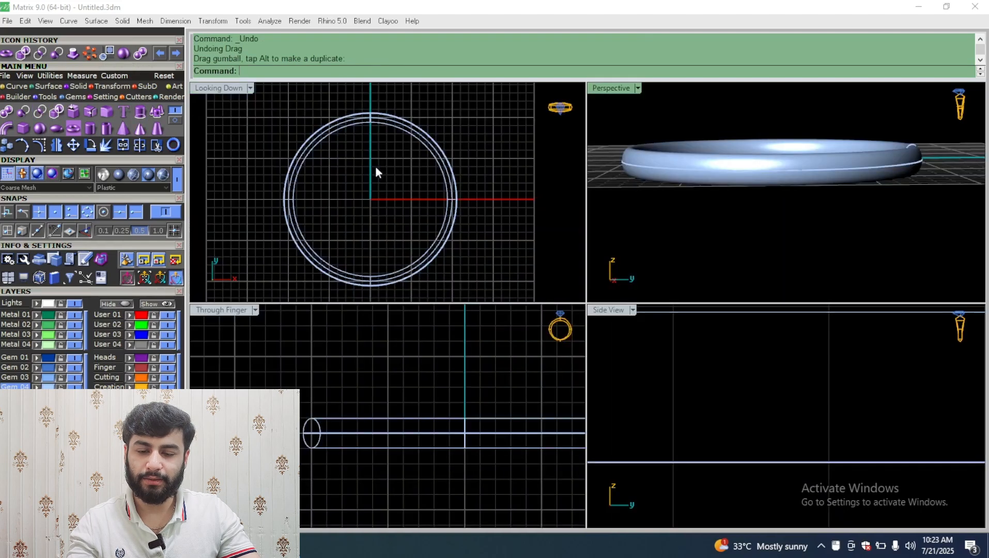
pyautogui.click(16, 86)
pyautogui.click(23, 110)
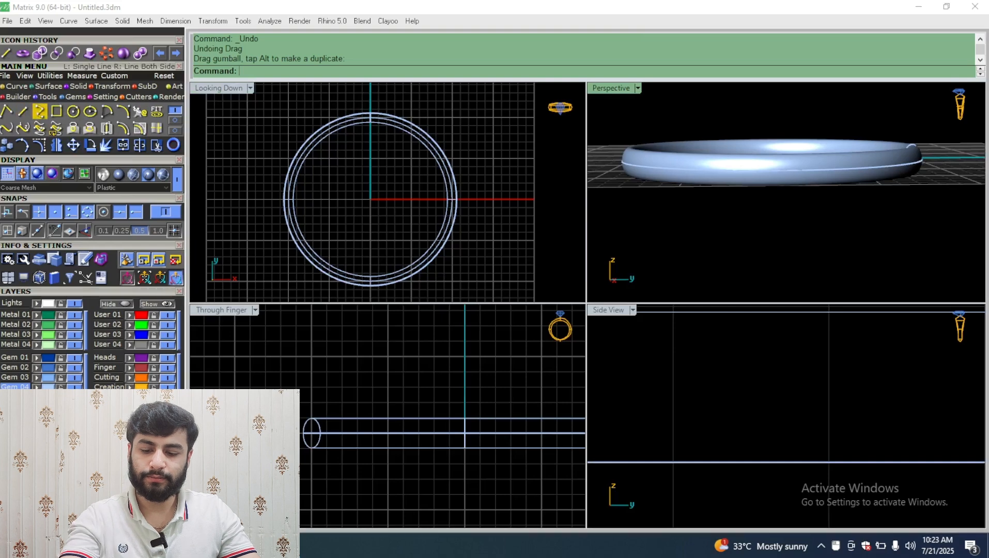
pyautogui.click(370, 199)
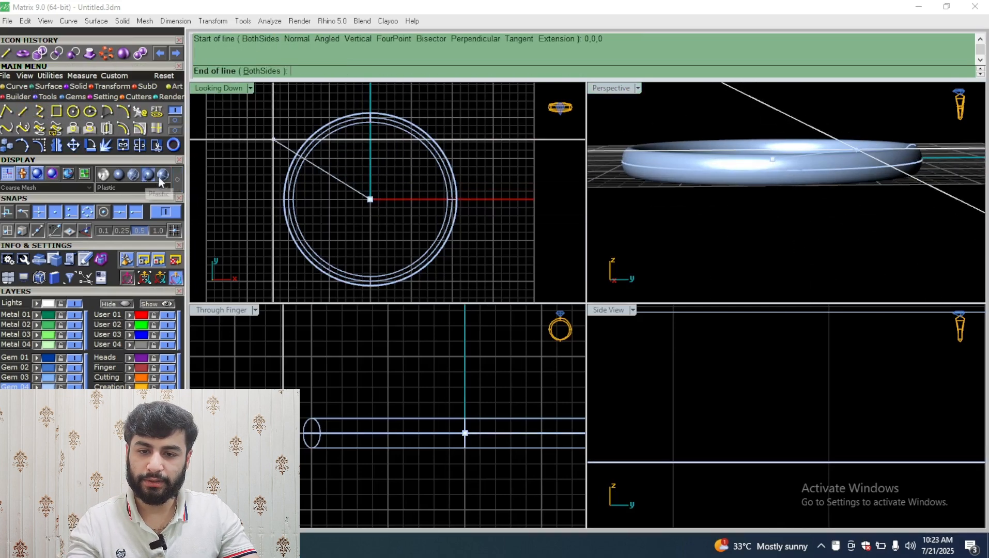
pyautogui.doubleClick(226, 92)
pyautogui.scroll(-6, 577, 208)
pyautogui.moveTo(587, 176); pyautogui.dragTo(519, 247, button='right')
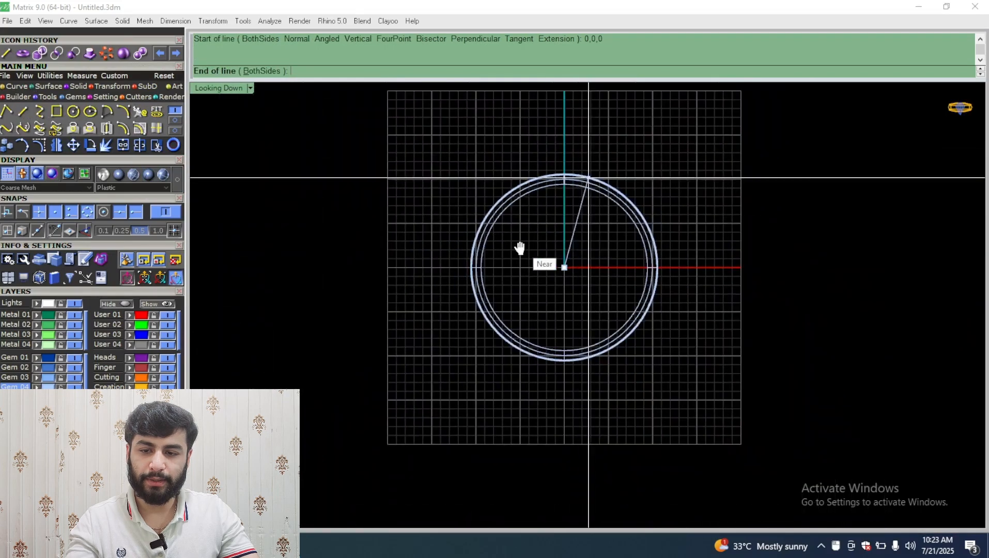
pyautogui.press('Escape')
# Draw a circle centred at the origin, slightly larger than the torus, in the Looking Down view
pyautogui.click(73, 111)
pyautogui.click(496, 336)
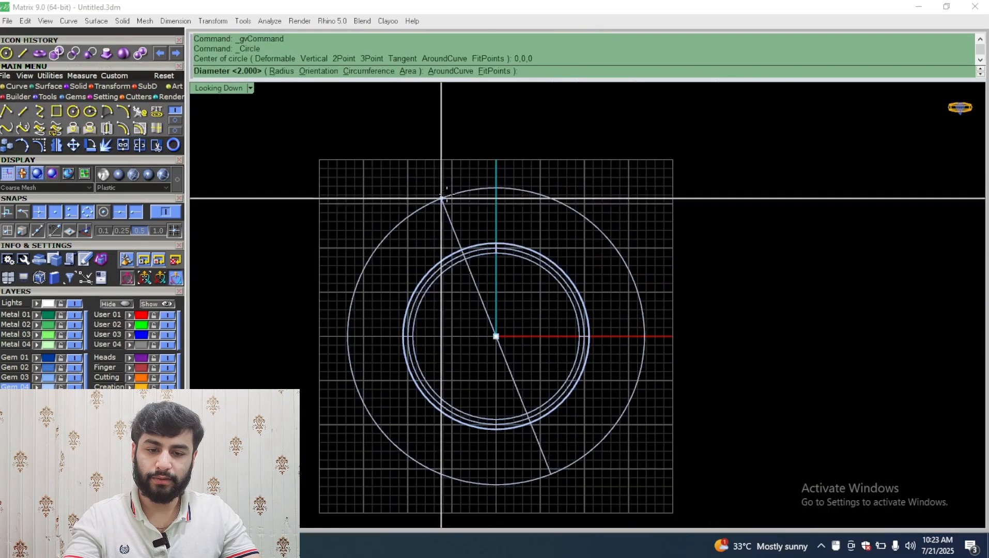
pyautogui.click(498, 219)
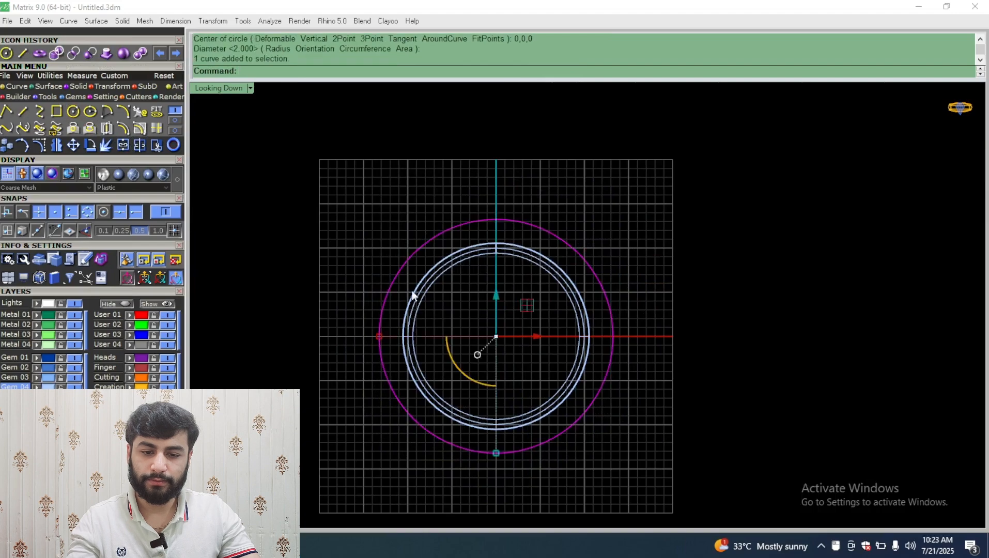
# Restore the four-view layout and move the circle vertically up by 0.6 in the Through Finger view
pyautogui.doubleClick(228, 92)
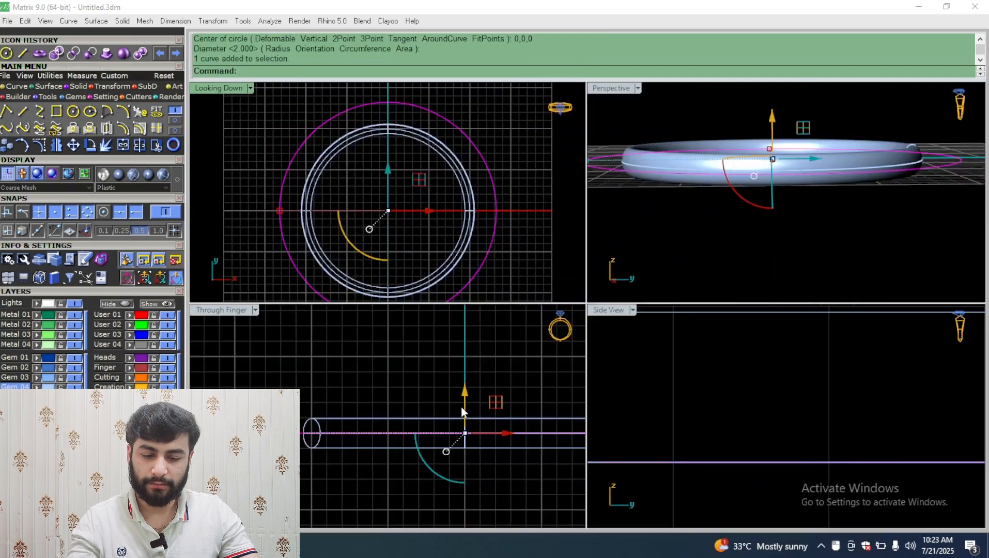
pyautogui.moveTo(463, 412); pyautogui.dragTo(466, 399)
pyautogui.hotkey('ctrl', 'z')
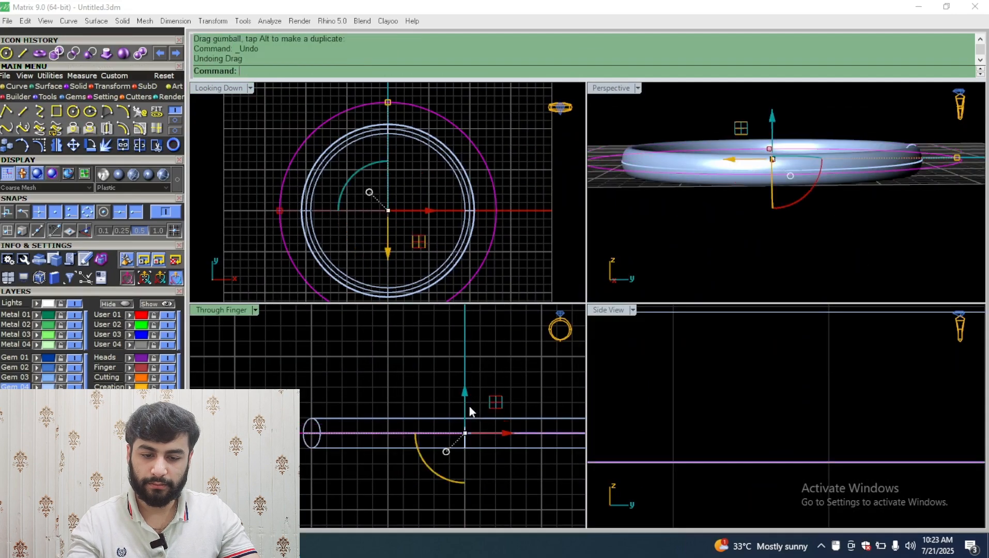
pyautogui.click(466, 410)
pyautogui.write('0.6')
pyautogui.press('Return')
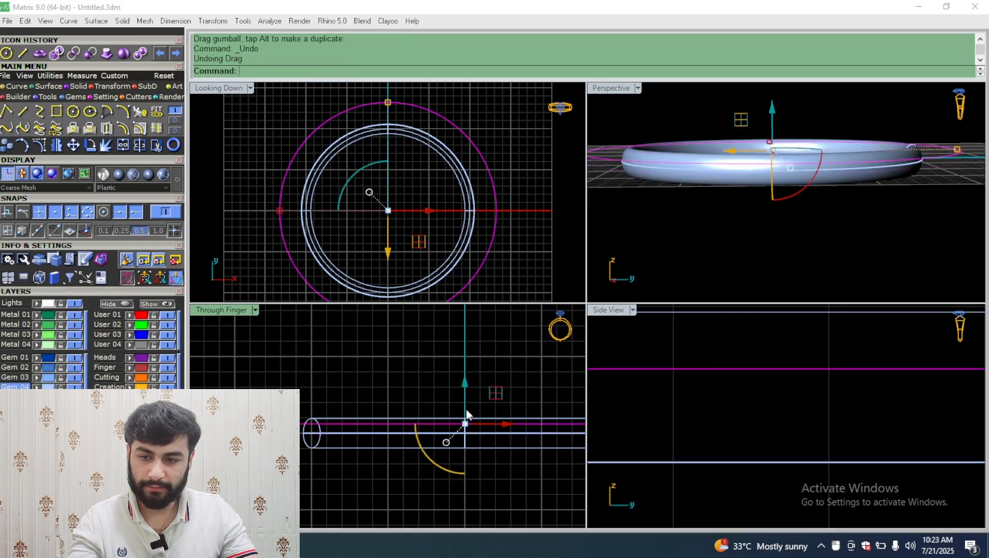
# Mirror a copy of the raised circle across the horizontal axis through the origin in the Through Finger view
pyautogui.click(57, 145)
pyautogui.write('0')
pyautogui.press('Return')
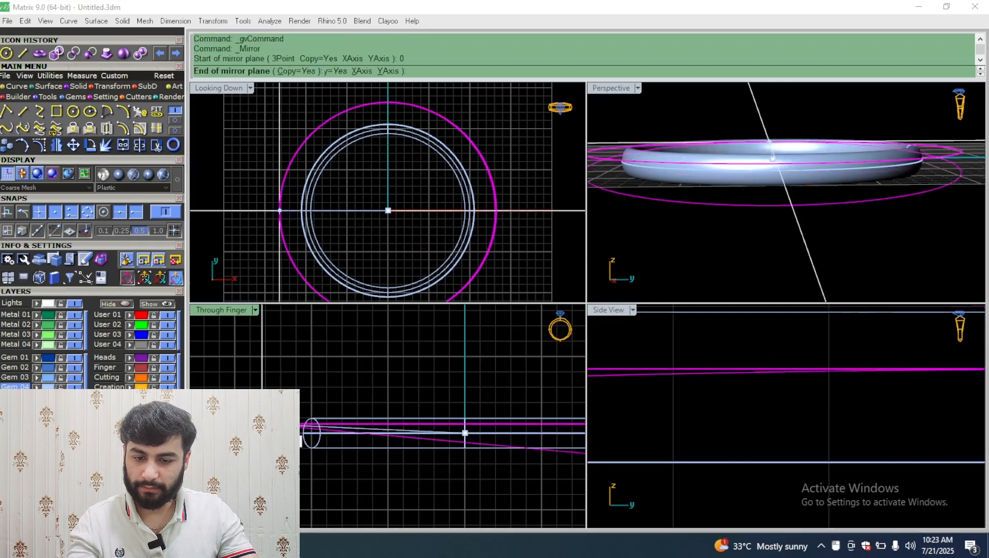
pyautogui.click(229, 433)
# Loft a surface between the two circles to form a flat band around the torus
pyautogui.moveTo(284, 411); pyautogui.dragTo(243, 457)
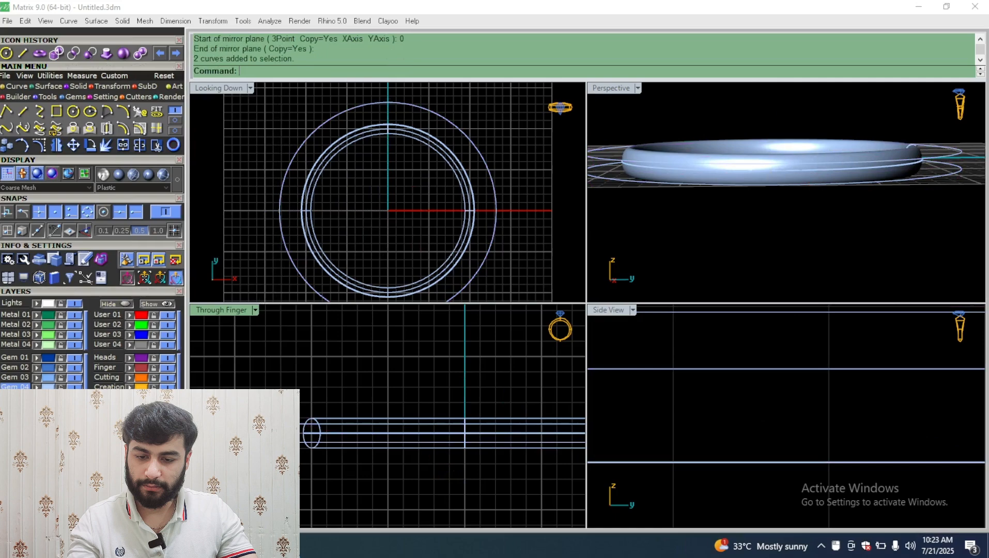
pyautogui.doubleClick(610, 88)
pyautogui.moveTo(608, 122); pyautogui.dragTo(518, 189, button='right')
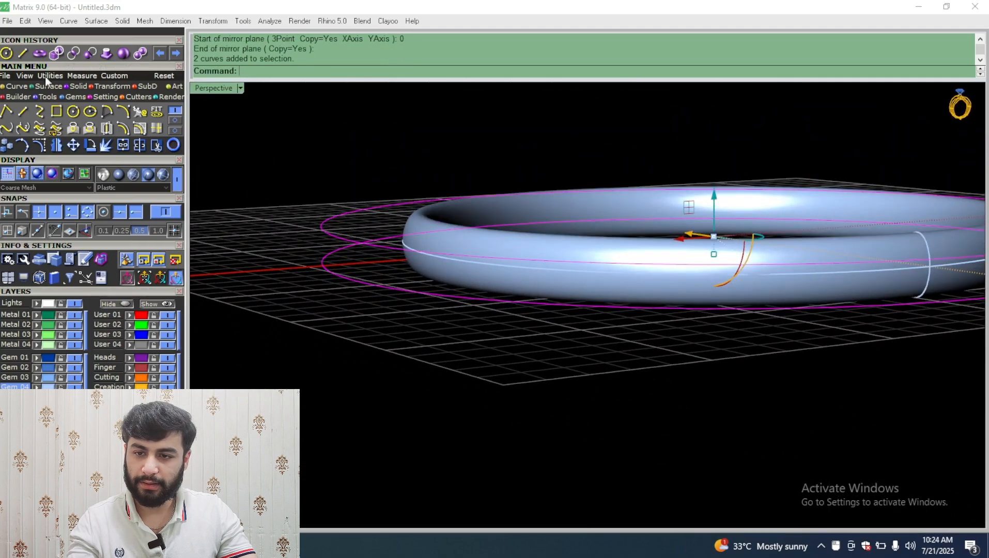
pyautogui.click(71, 87)
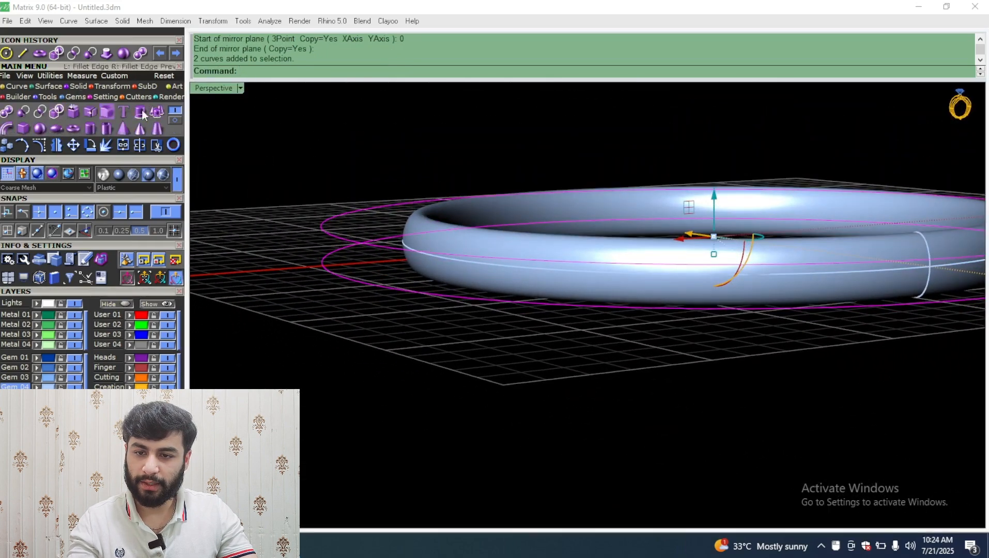
pyautogui.click(50, 86)
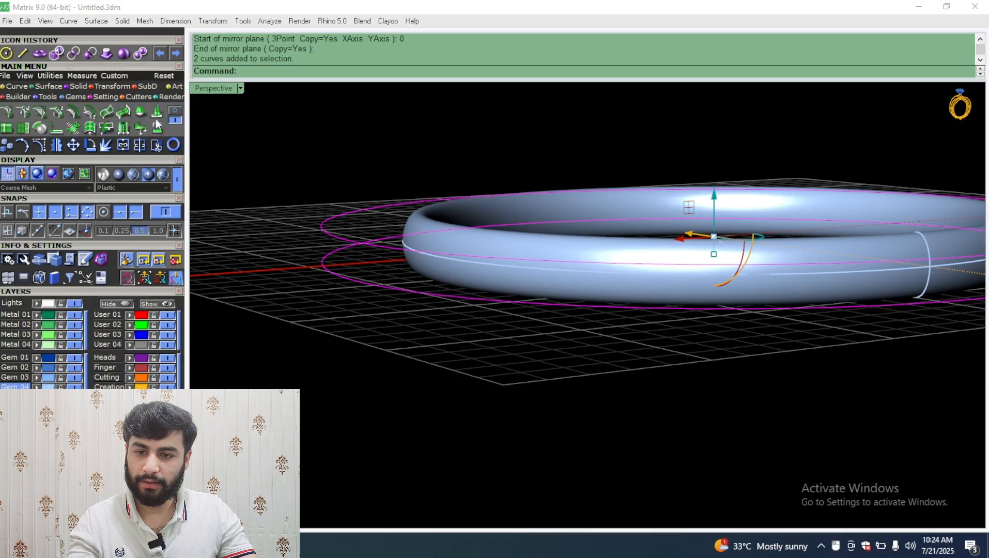
pyautogui.click(144, 117)
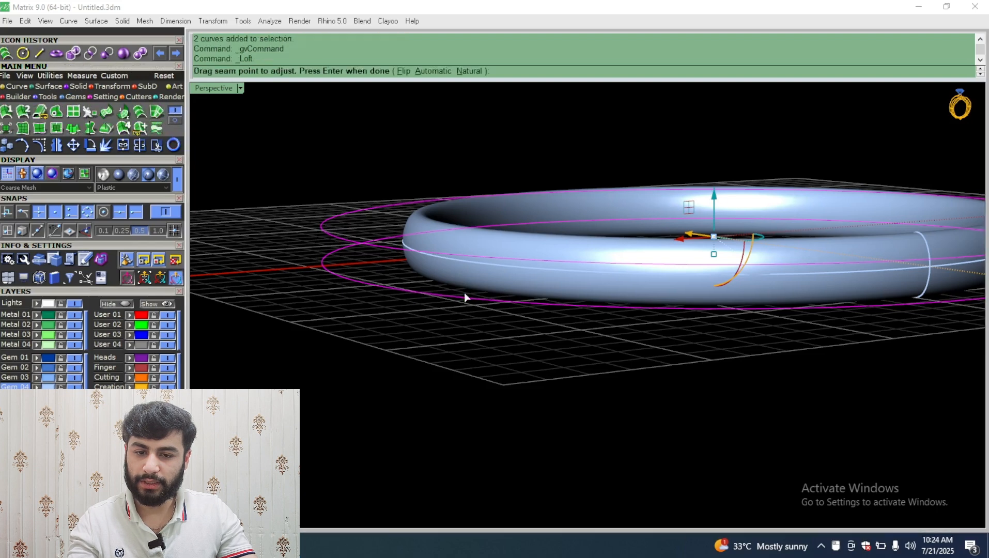
pyautogui.press('Return')
pyautogui.click(535, 363)
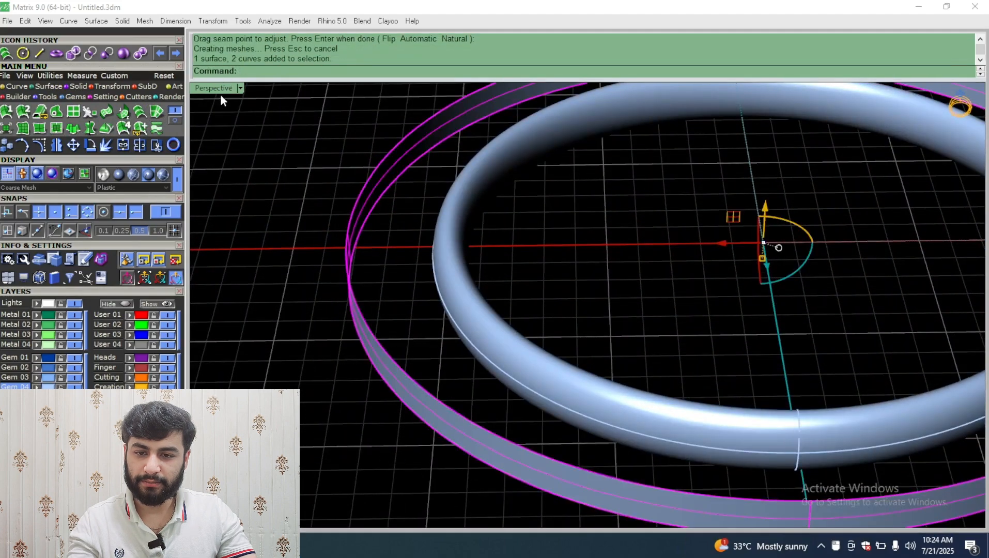
# Scale the lofted band and its circles down in 2D about the origin until they sit just outside the torus
pyautogui.doubleClick(220, 88)
pyautogui.moveTo(451, 255); pyautogui.dragTo(399, 238, button='right')
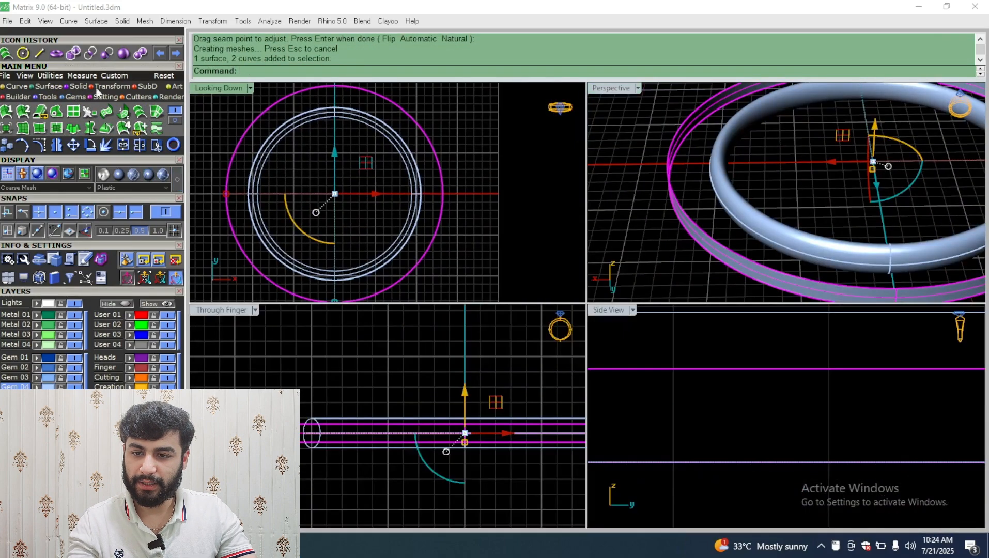
pyautogui.click(49, 97)
pyautogui.click(22, 114)
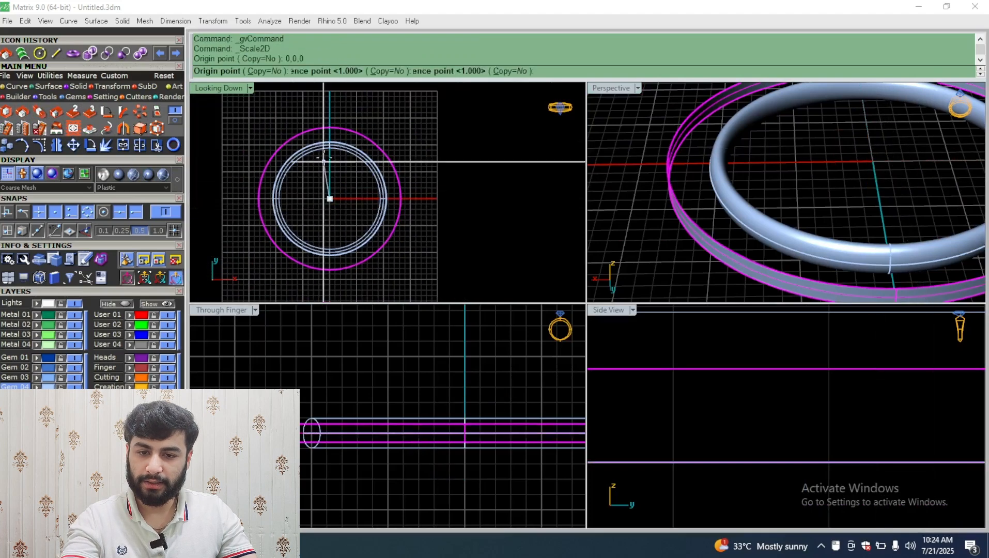
pyautogui.click(328, 120)
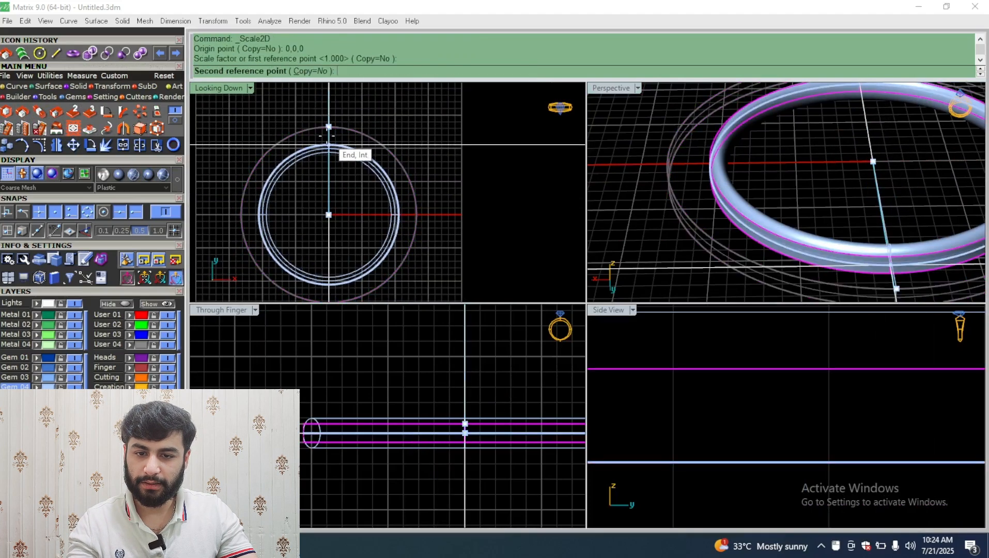
pyautogui.scroll(5, 335, 139)
pyautogui.scroll(-5, 335, 139)
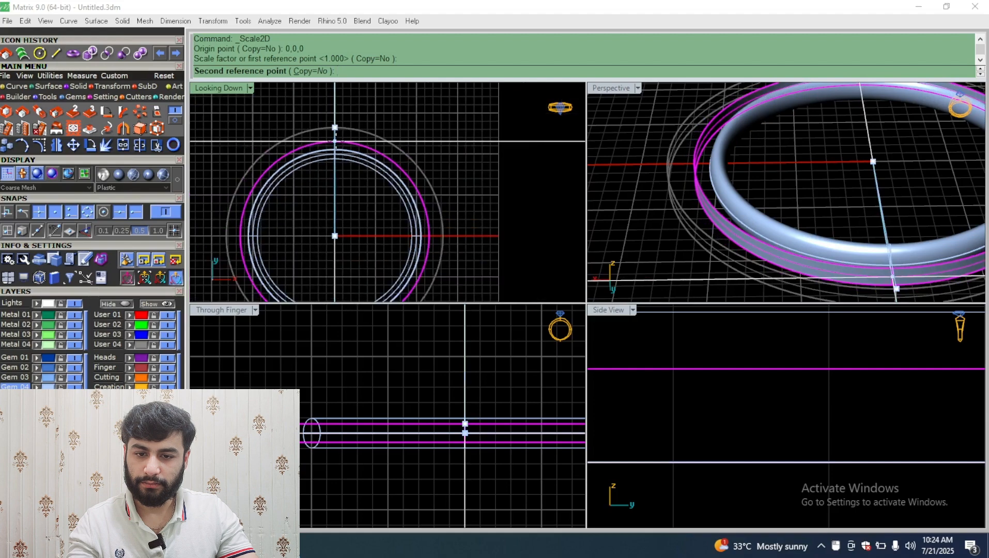
pyautogui.scroll(5, 336, 138)
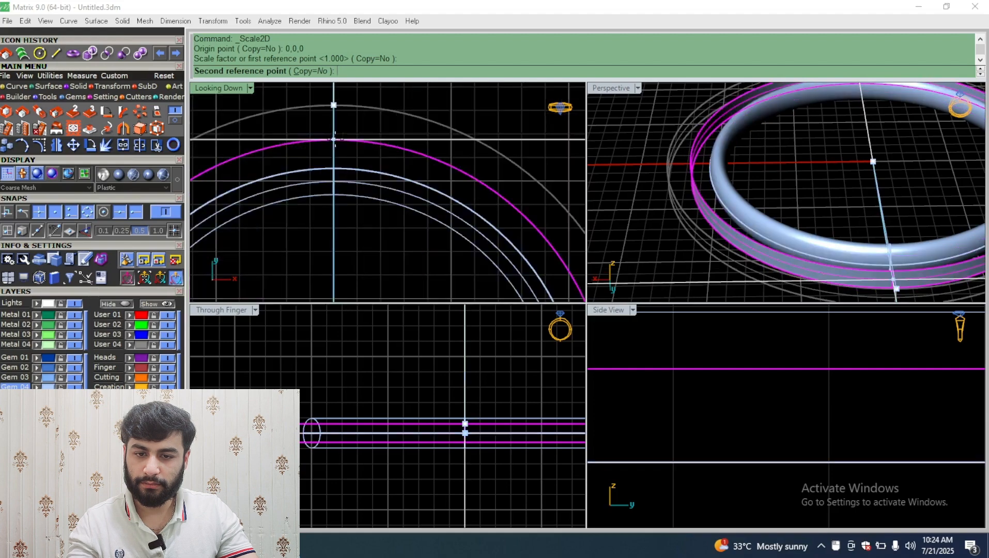
pyautogui.click(336, 153)
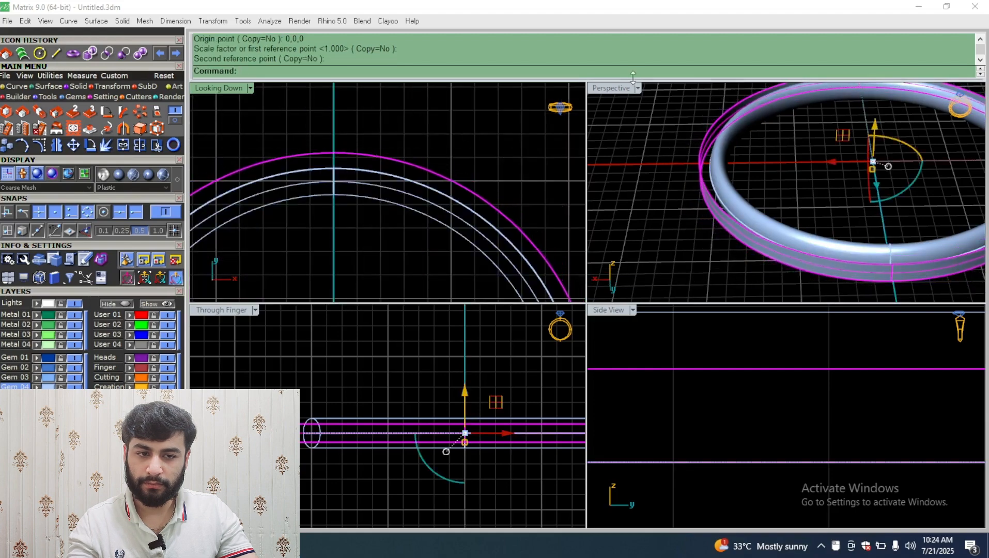
# Select only the torus and stretch it slightly taller so it extends beyond the band's upper and lower edges
pyautogui.doubleClick(613, 88)
pyautogui.moveTo(518, 215); pyautogui.dragTo(572, 170, button='right')
pyautogui.click(372, 182)
pyautogui.moveTo(372, 182); pyautogui.dragTo(327, 228, button='right')
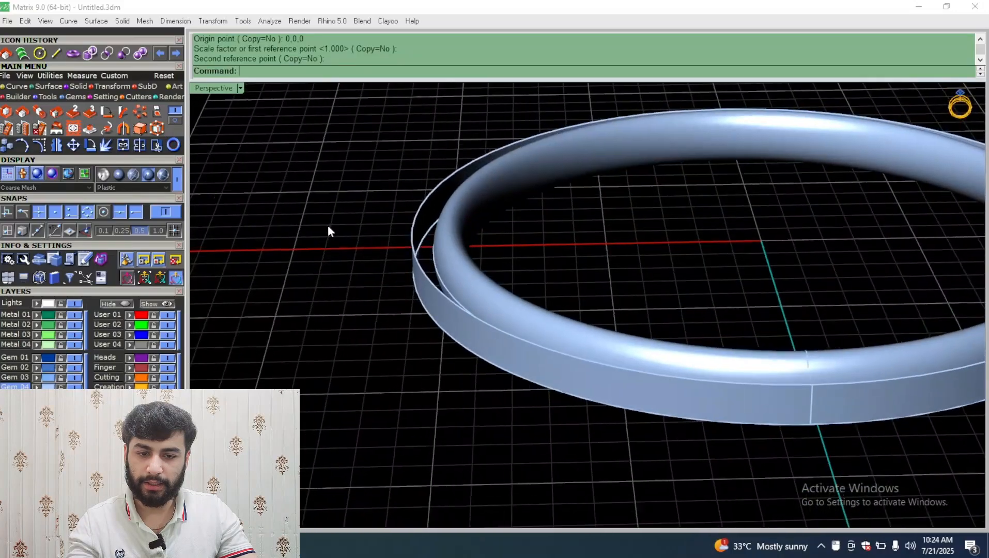
pyautogui.click(460, 247)
pyautogui.moveTo(460, 247); pyautogui.dragTo(717, 258, button='right')
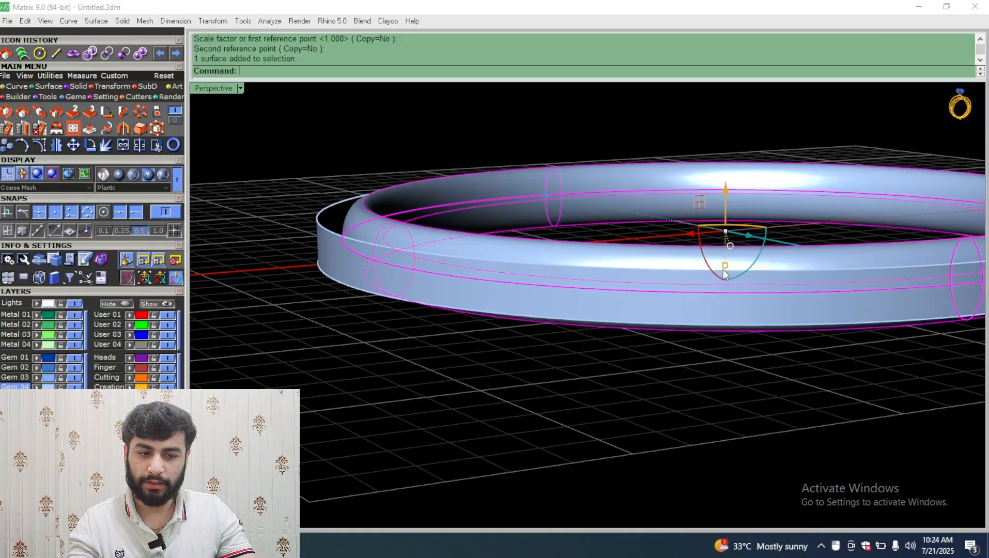
pyautogui.moveTo(725, 266); pyautogui.dragTo(723, 270)
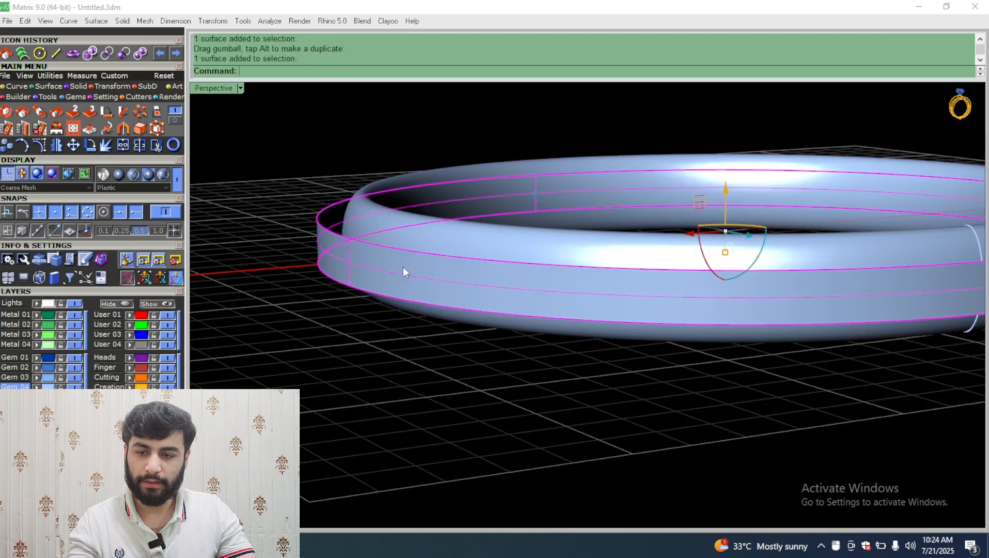
# Offset the lofted band surface inward by a distance of 1 as a solid so that it cuts into the torus
pyautogui.scroll(4, 404, 268)
pyautogui.click(177, 121)
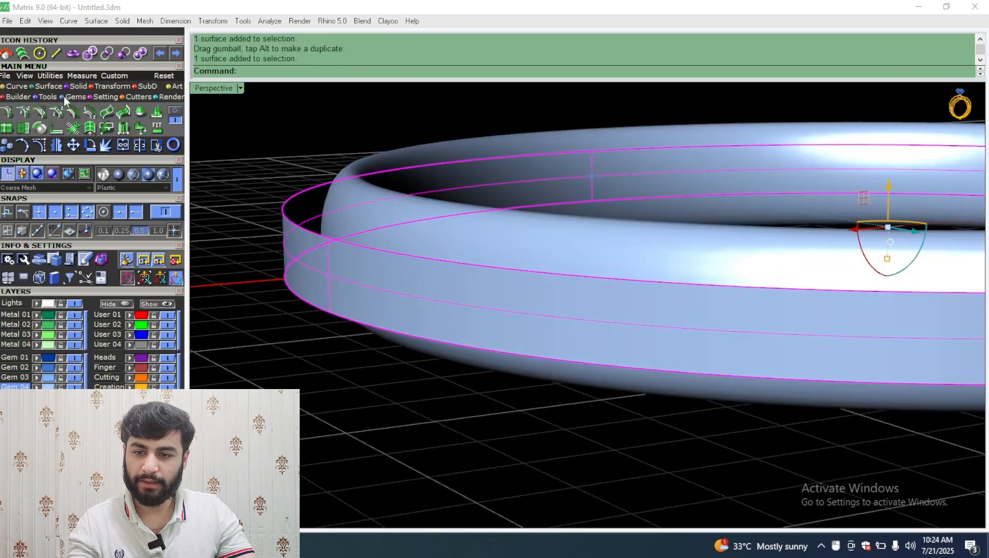
pyautogui.click(72, 112)
pyautogui.click(327, 278)
pyautogui.moveTo(303, 229); pyautogui.dragTo(327, 298, button='right')
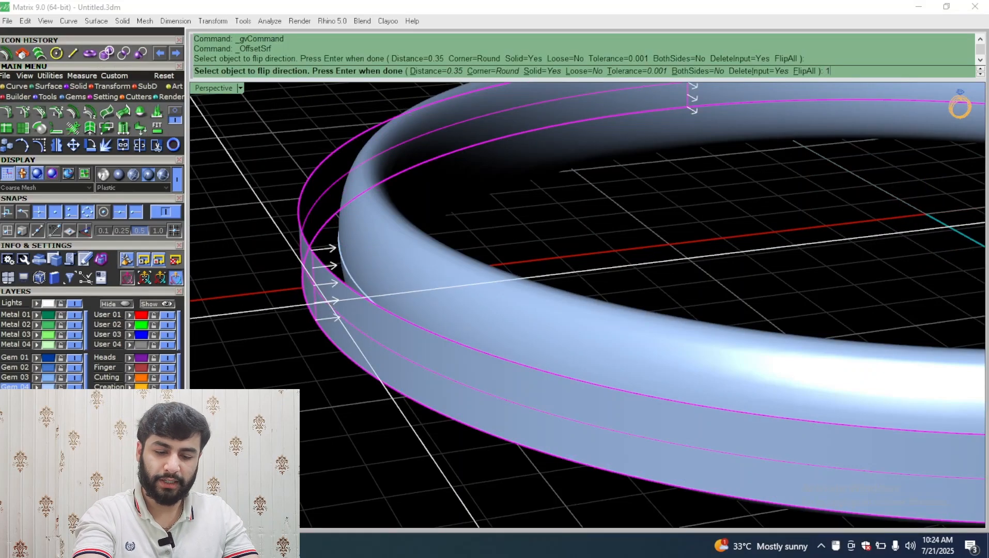
pyautogui.press('Return')
pyautogui.press('Return')
# Subtract the solid band from the torus with Boolean Difference to cut a groove around its outer face
pyautogui.click(579, 214)
pyautogui.moveTo(579, 215); pyautogui.dragTo(340, 296, button='right')
pyautogui.click(373, 299)
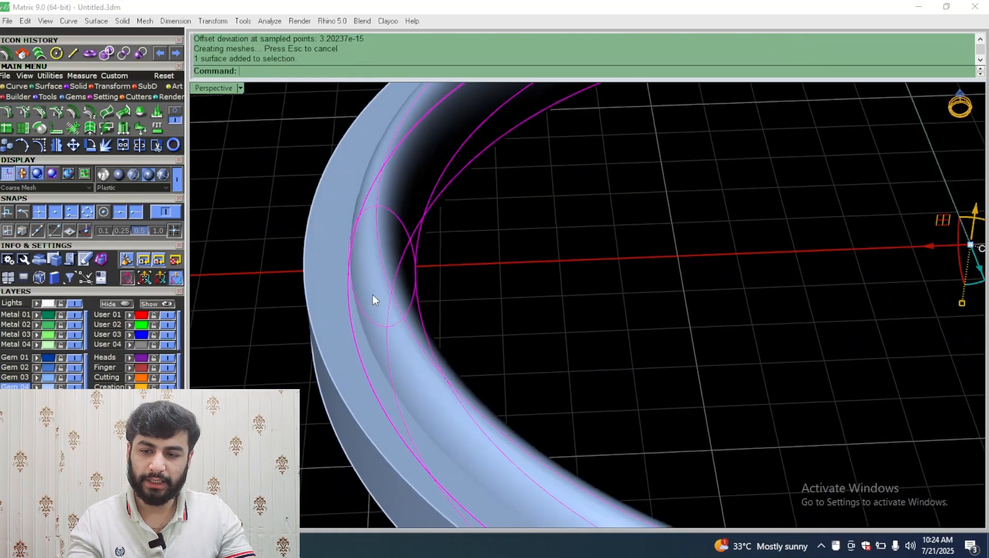
pyautogui.click(76, 87)
pyautogui.click(26, 113)
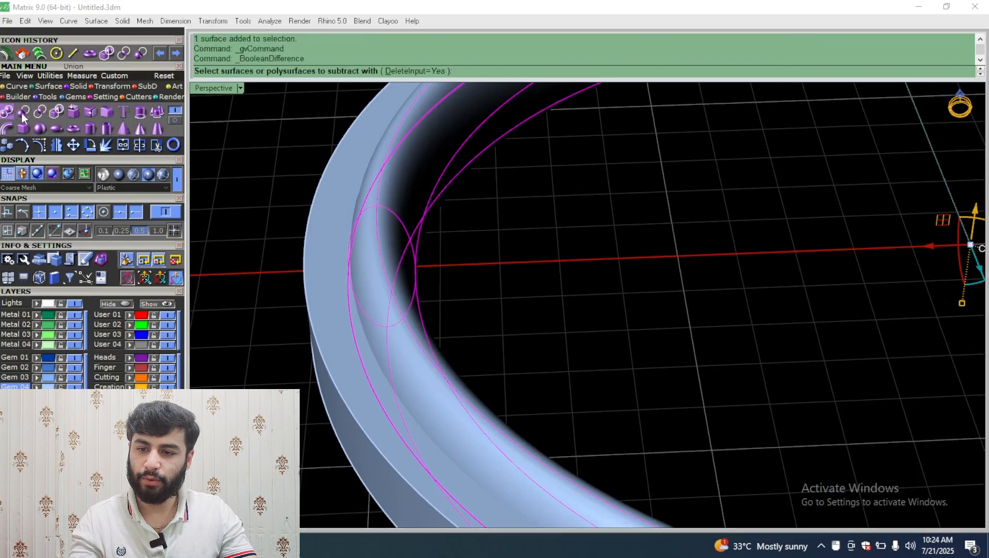
pyautogui.click(342, 294)
pyautogui.press('Return')
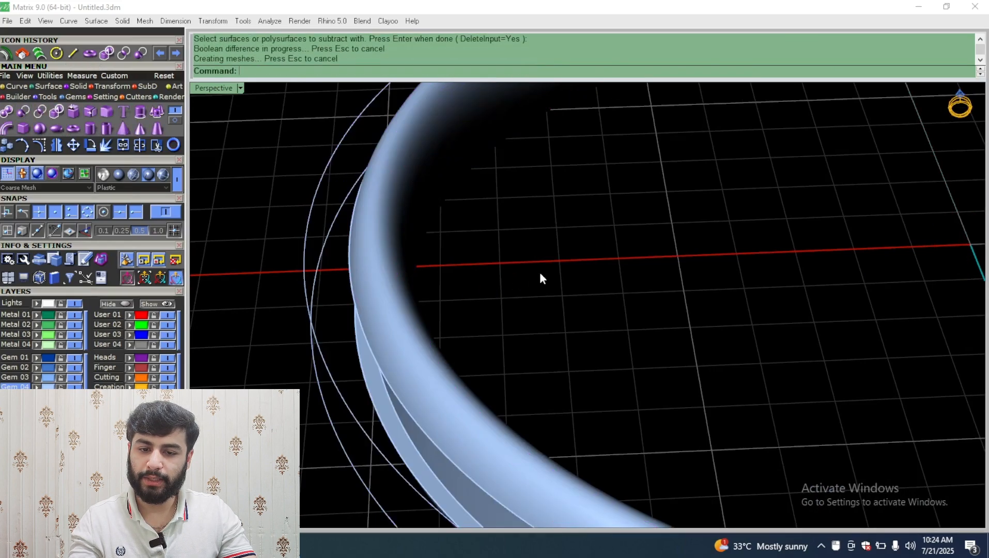
pyautogui.moveTo(540, 274); pyautogui.dragTo(503, 269, button='right')
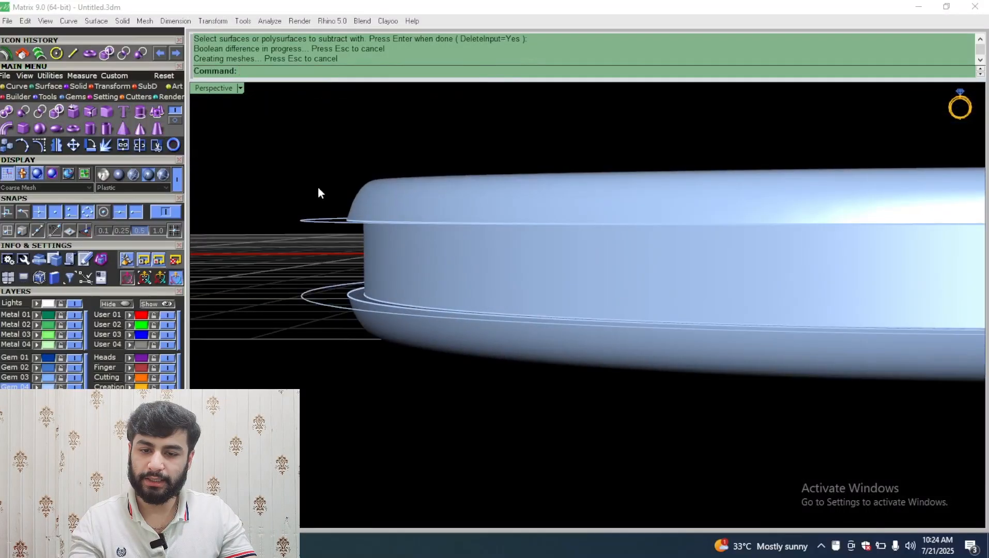
# Delete the two leftover construction circles around the grooved ring
pyautogui.moveTo(250, 371); pyautogui.dragTo(251, 372)
pyautogui.press('Delete')
pyautogui.moveTo(271, 359); pyautogui.dragTo(401, 372, button='right')
pyautogui.scroll(10, 366, 314)
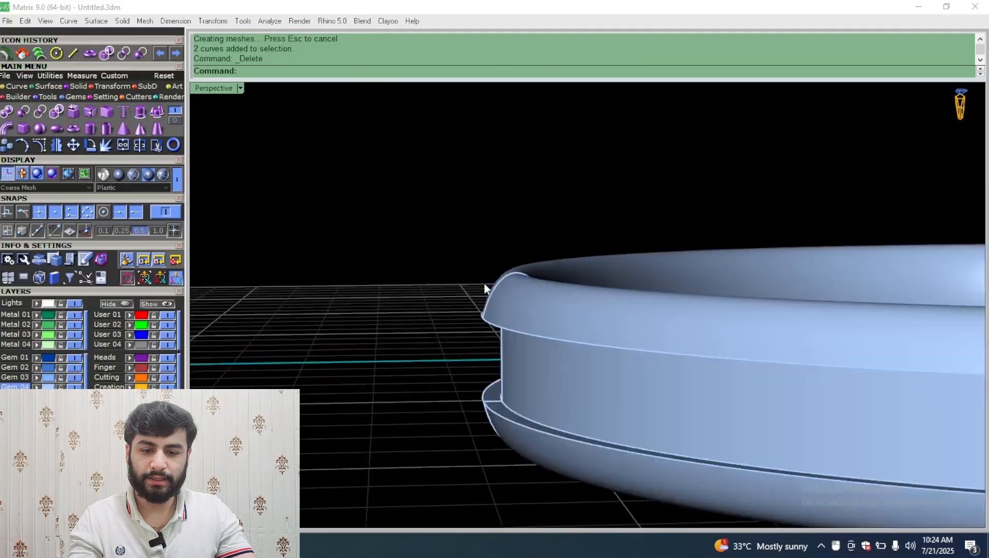
# Place one 1 mm round gem on the ring's groove face, at the quad point of the seam
pyautogui.moveTo(483, 287); pyautogui.dragTo(708, 354, button='right')
pyautogui.click(457, 405)
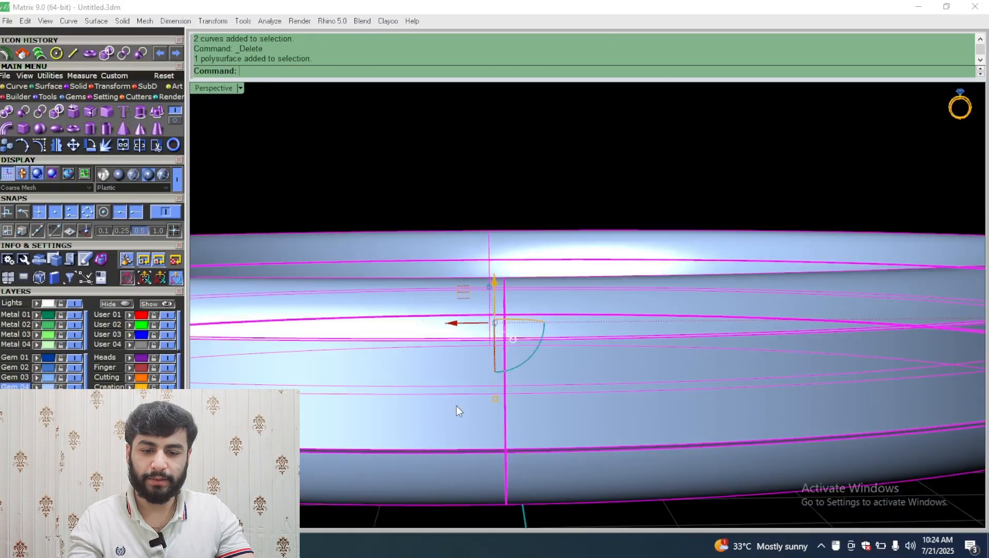
pyautogui.moveTo(457, 406); pyautogui.dragTo(504, 254, button='right')
pyautogui.click(679, 358)
pyautogui.scroll(-4, 512, 357)
pyautogui.scroll(8, 497, 377)
pyautogui.click(504, 316)
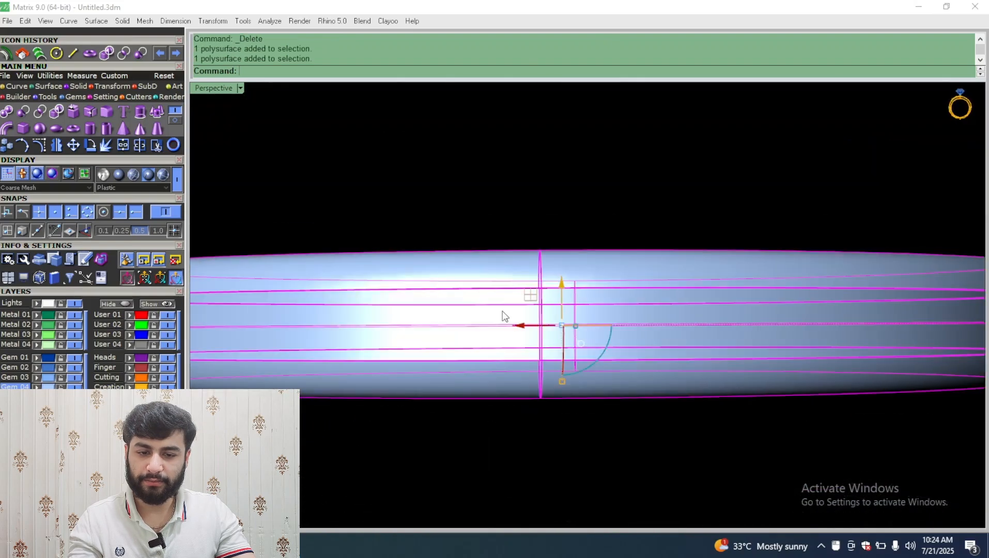
pyautogui.click(546, 221)
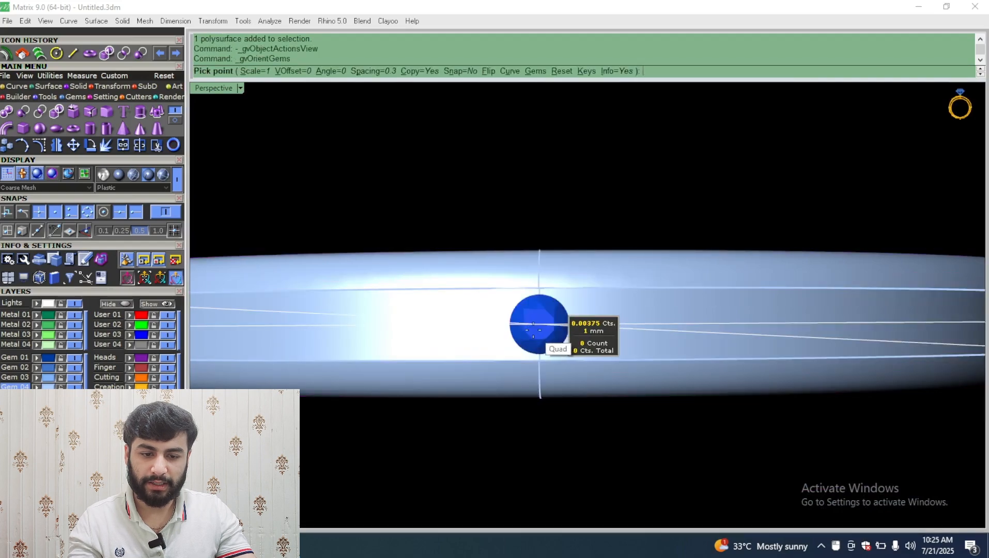
pyautogui.click(533, 329)
pyautogui.rightClick(541, 340)
pyautogui.moveTo(541, 340); pyautogui.dragTo(549, 322, button='right')
# Select the placed gem and generate a Gem Cutter for it with Boolean off
pyautogui.click(547, 323)
pyautogui.scroll(8, 543, 313)
pyautogui.moveTo(514, 270); pyautogui.dragTo(638, 198, button='right')
pyautogui.scroll(8, 627, 227)
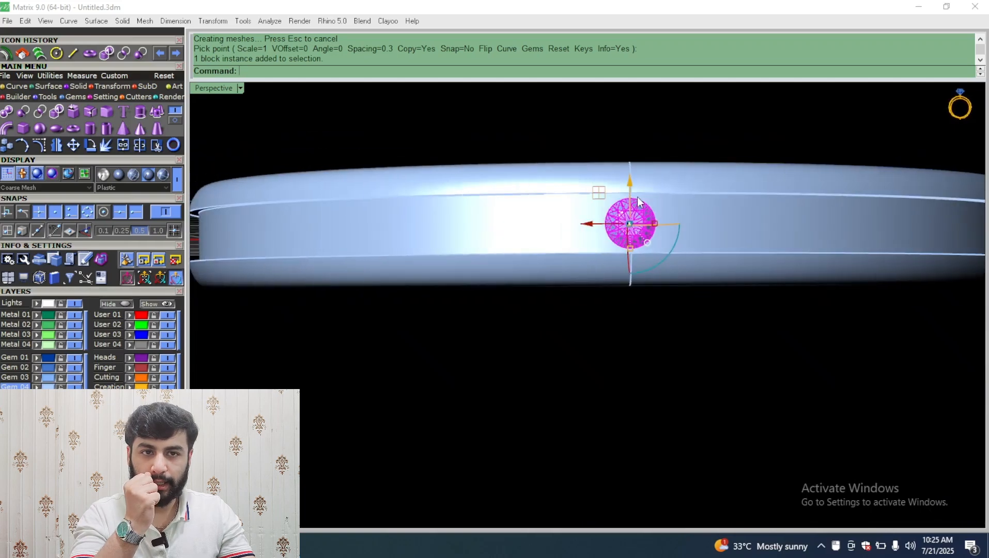
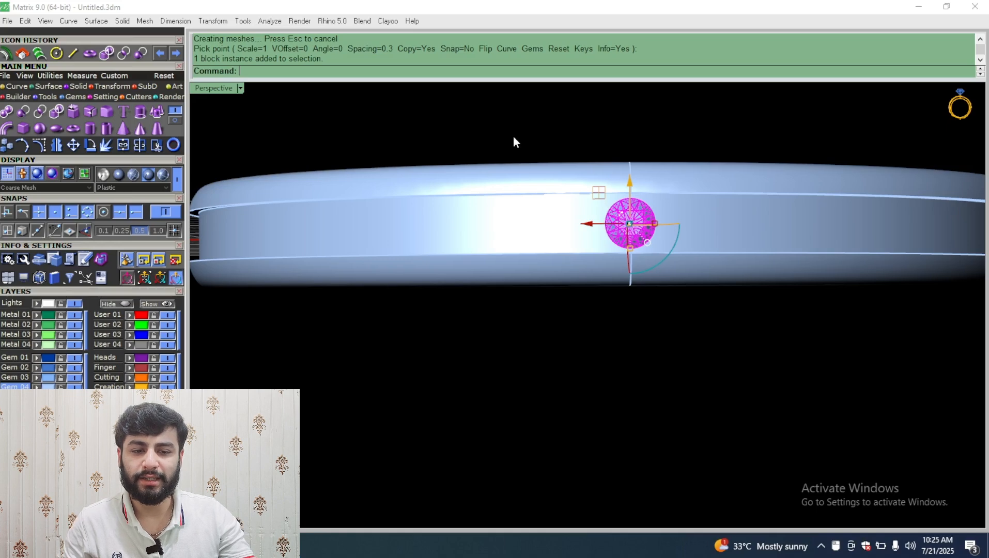
pyautogui.press('F6')
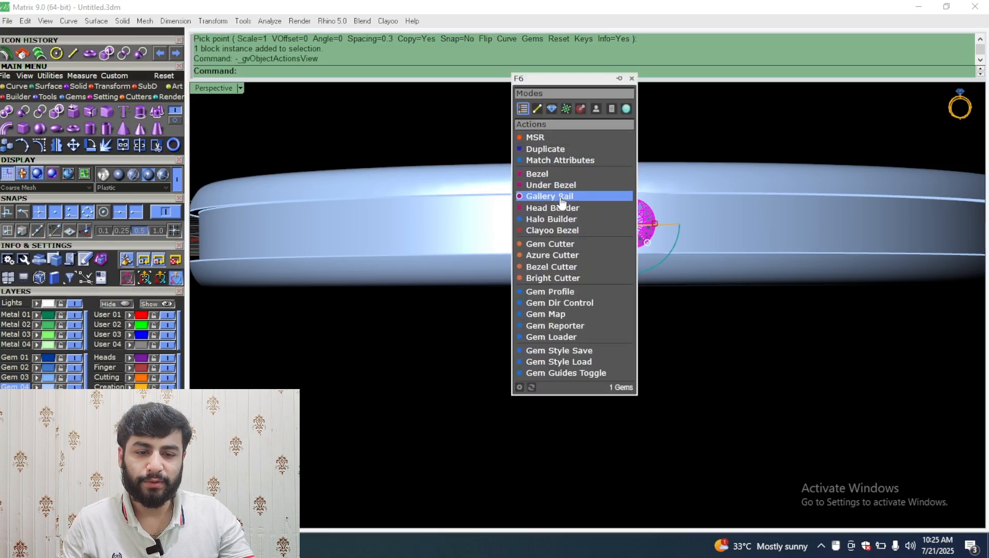
pyautogui.click(570, 244)
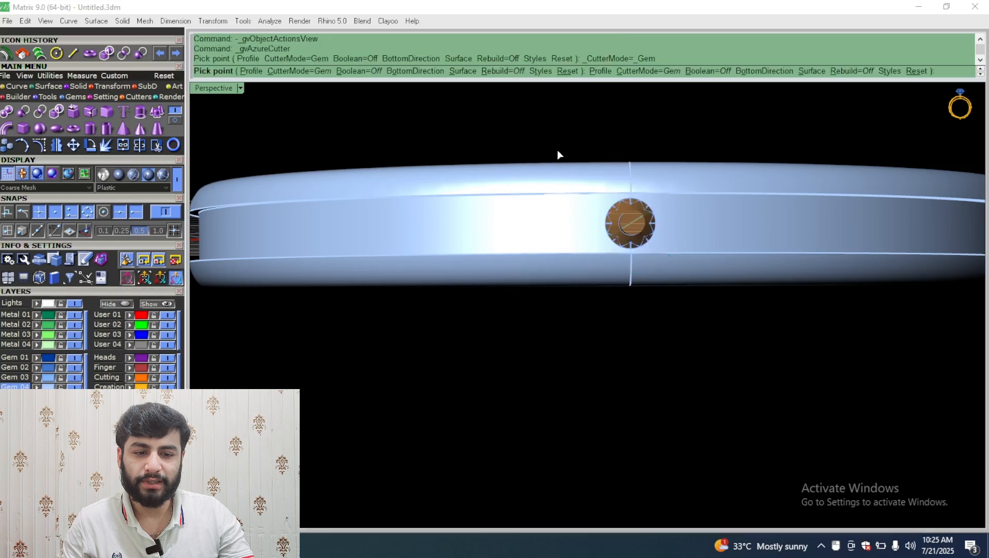
pyautogui.scroll(5, 661, 195)
pyautogui.press('Return')
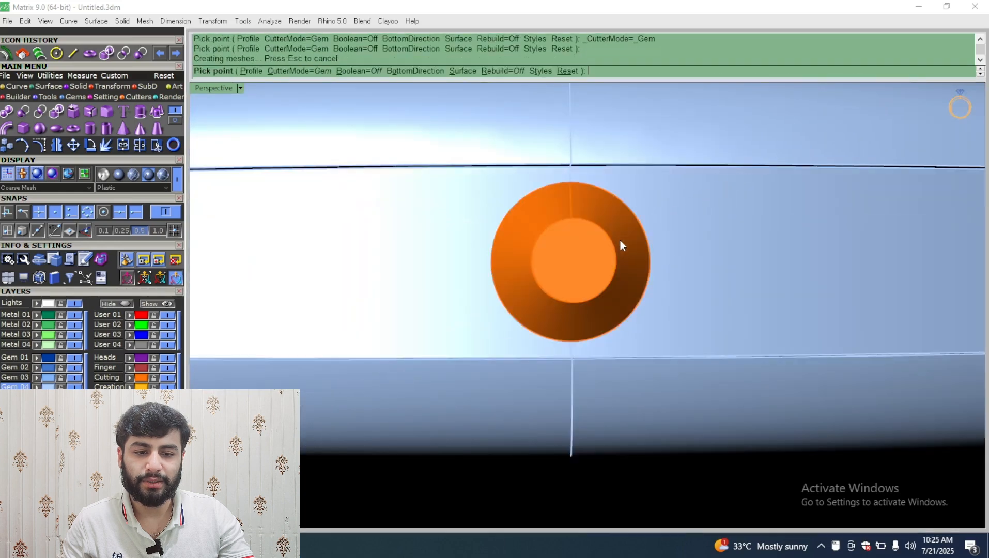
# Hide the Cutting layer so that only the gem shows on the ring
pyautogui.click(634, 253)
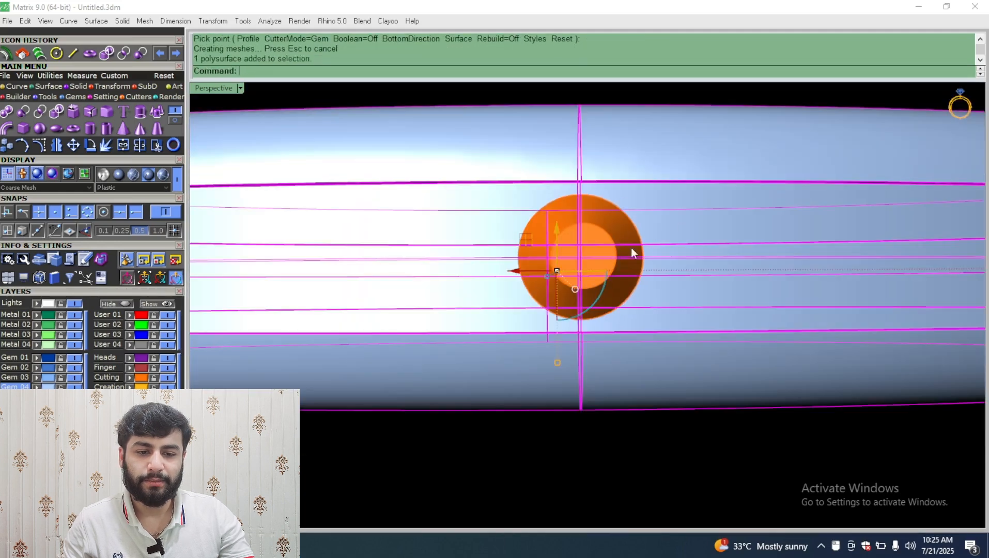
pyautogui.click(606, 257)
pyautogui.click(167, 377)
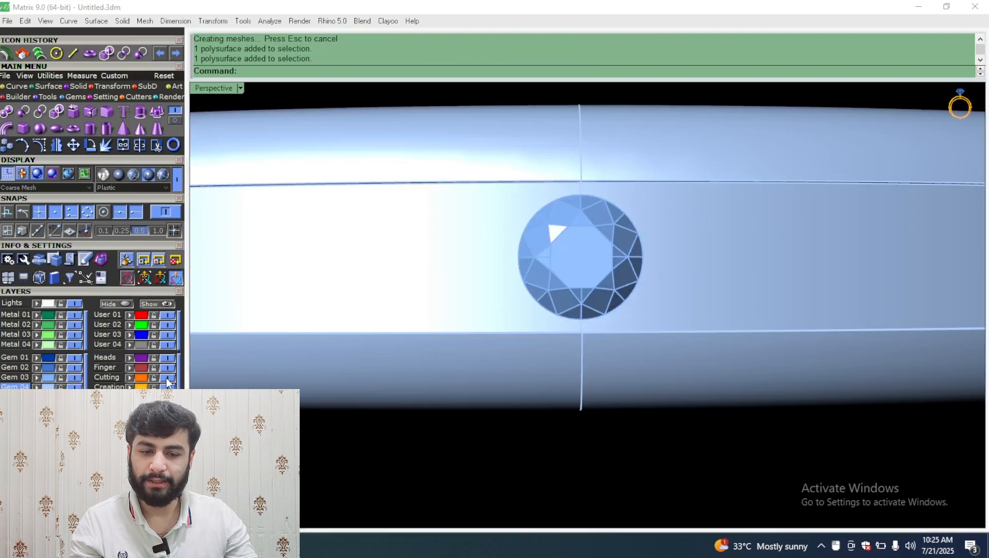
# Start adding prongs to the gem and shorten the prong drop to about 0.39
pyautogui.click(535, 291)
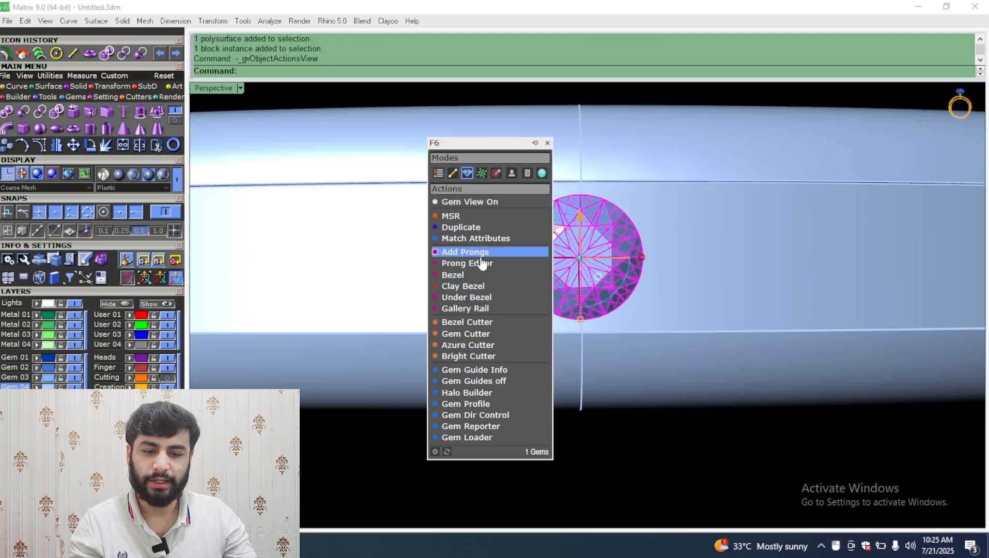
pyautogui.click(481, 258)
pyautogui.moveTo(622, 261); pyautogui.dragTo(446, 106, button='right')
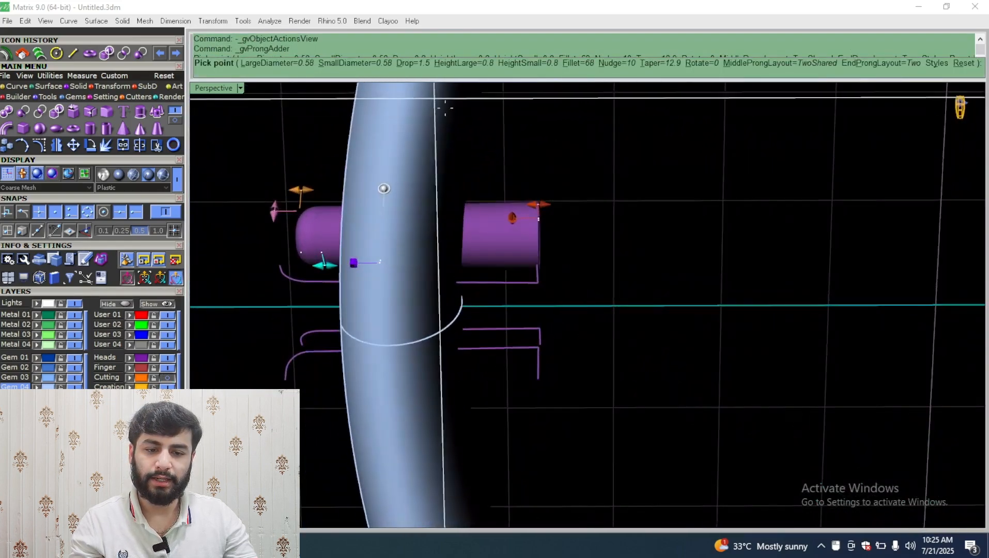
pyautogui.click(535, 203)
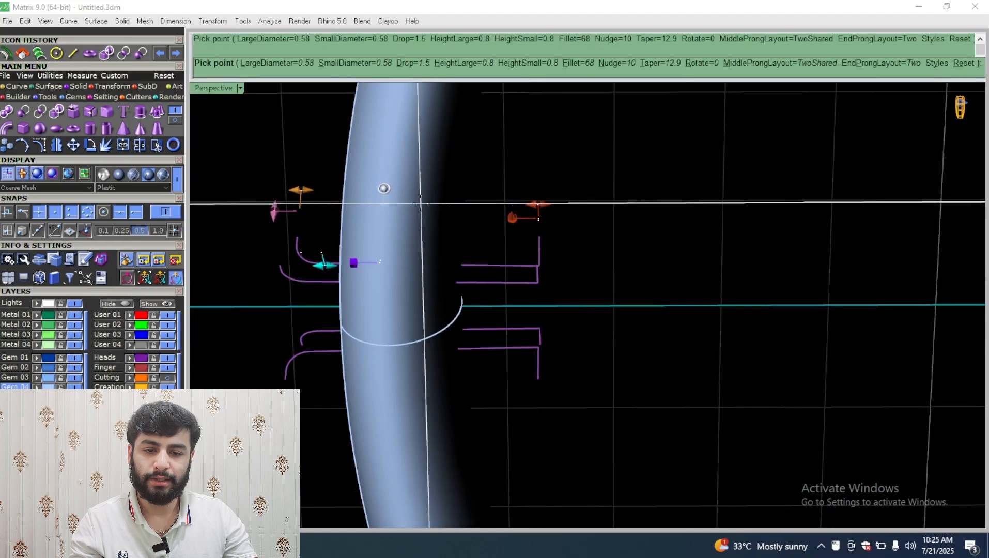
pyautogui.moveTo(538, 204); pyautogui.dragTo(424, 202)
pyautogui.moveTo(443, 199); pyautogui.dragTo(724, 403, button='right')
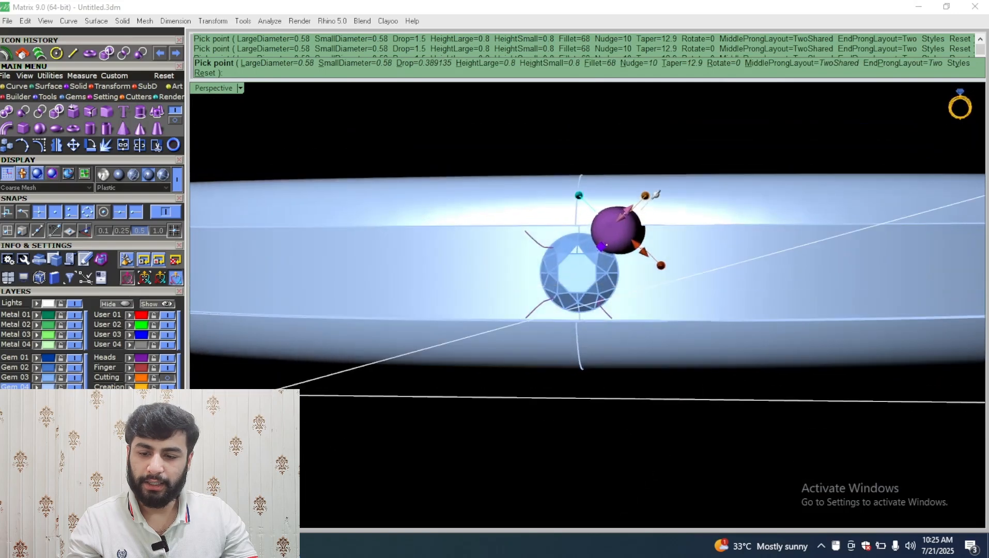
# Try the Ends Only and 2 Prongs modes, and set the prong layout to 4 Prongs
pyautogui.scroll(-6, 134, 246)
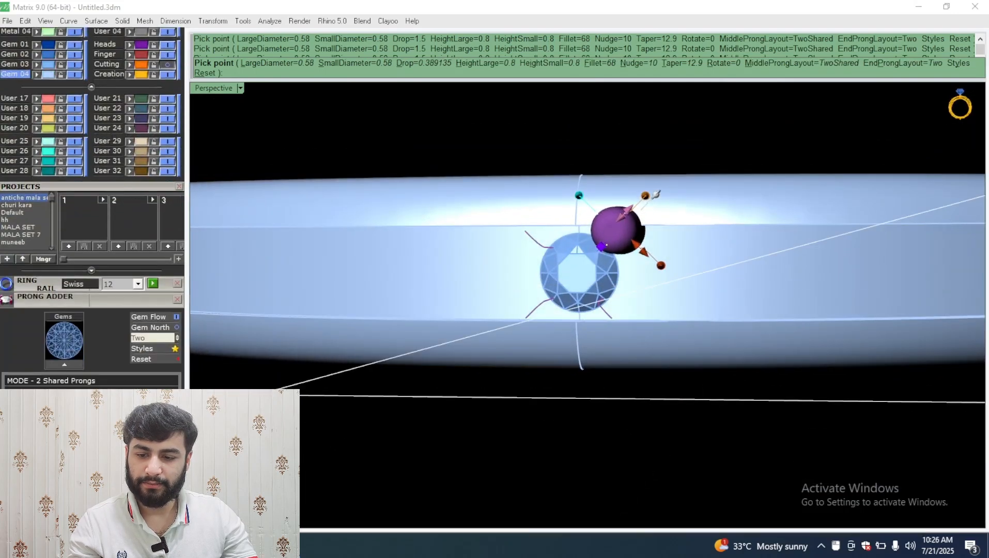
pyautogui.click(50, 397)
pyautogui.scroll(-7, 633, 247)
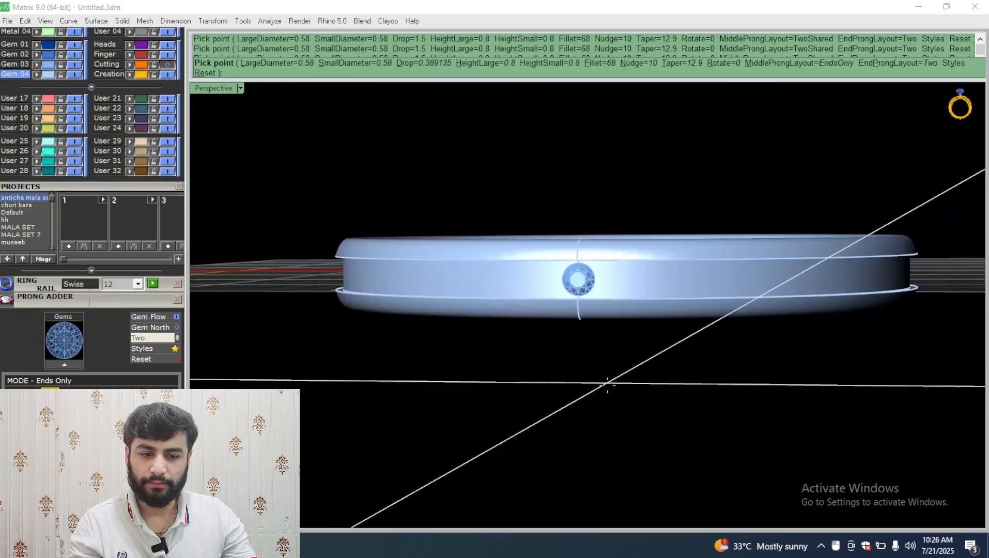
pyautogui.moveTo(609, 385); pyautogui.dragTo(620, 490, button='right')
pyautogui.click(72, 396)
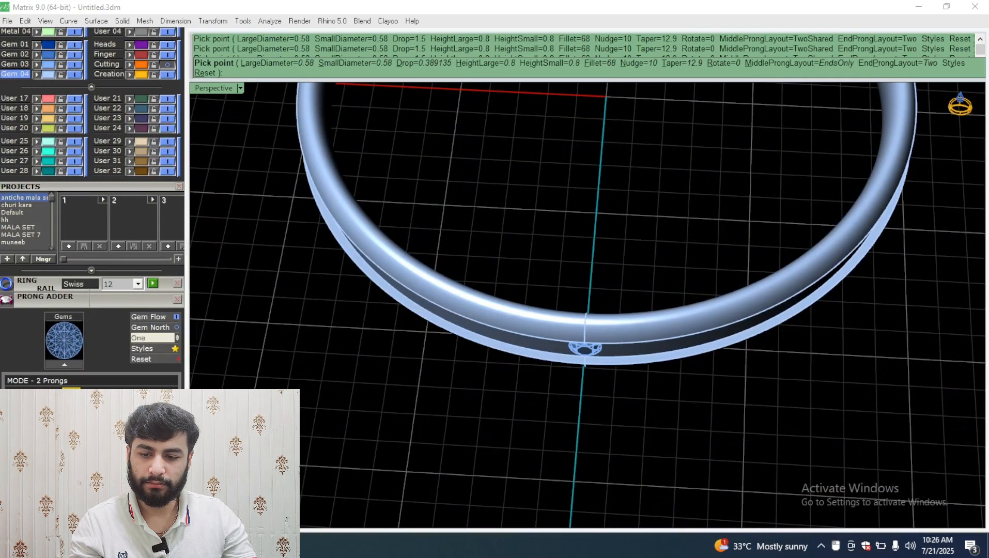
pyautogui.moveTo(413, 455); pyautogui.dragTo(423, 346, button='right')
pyautogui.scroll(3, 568, 284)
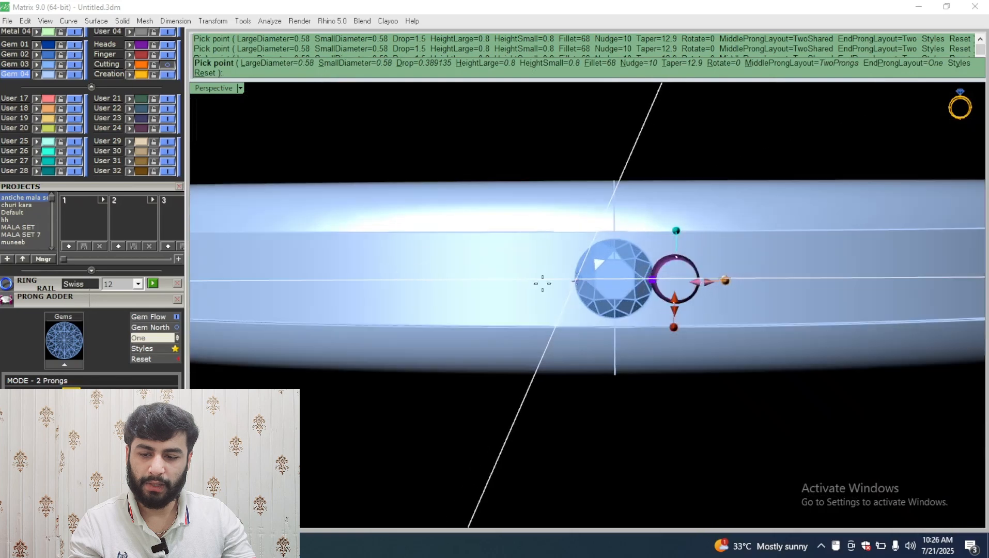
pyautogui.click(134, 399)
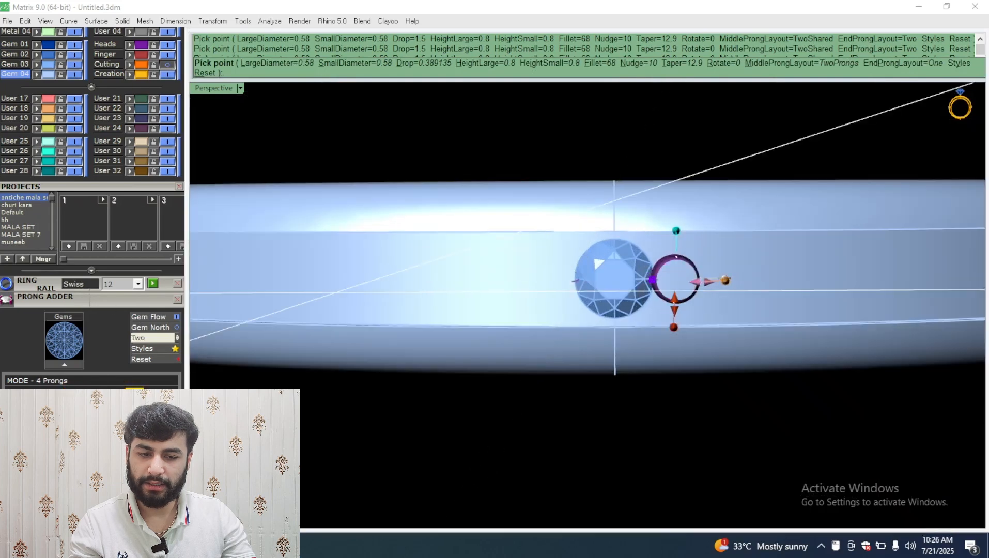
# Set the gem's prongs to the four-prong layout with two end prongs and adjust their taper to about -28.63
pyautogui.scroll(5, 640, 261)
pyautogui.moveTo(640, 260); pyautogui.dragTo(715, 214, button='right')
pyautogui.scroll(-3, 662, 231)
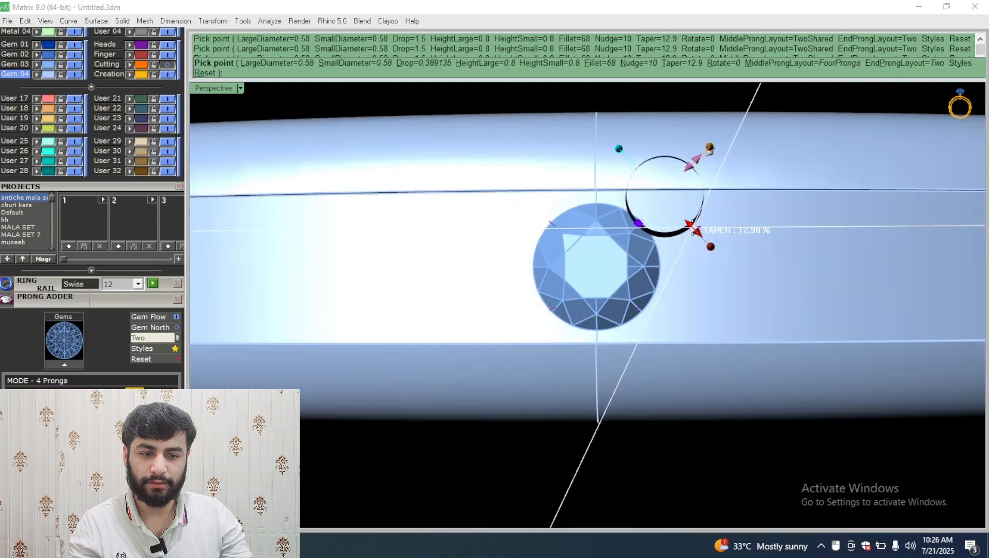
pyautogui.moveTo(695, 230)
pyautogui.mouseDown()
pyautogui.moveTo(717, 249)
pyautogui.moveTo(683, 220)
pyautogui.mouseUp()
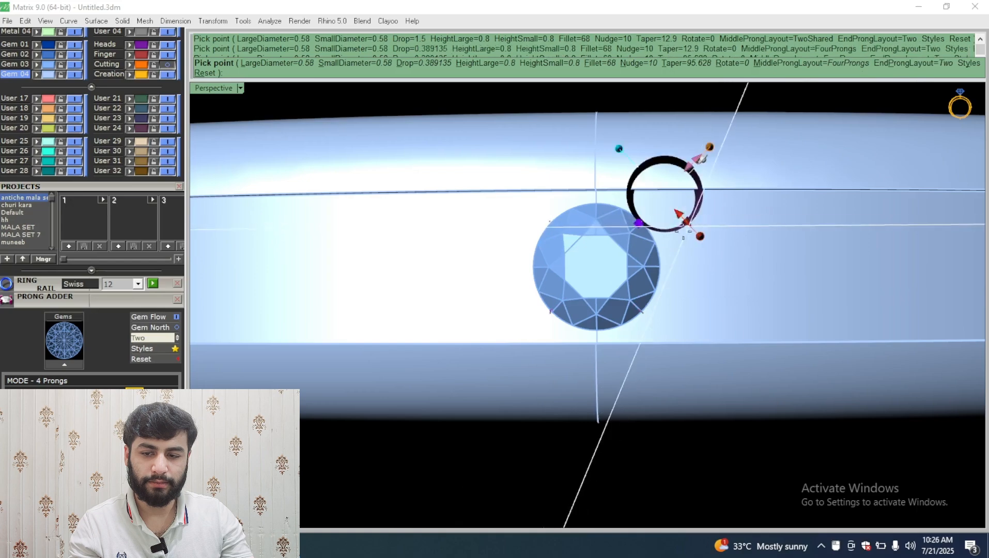
pyautogui.moveTo(683, 221); pyautogui.dragTo(561, 236, button='right')
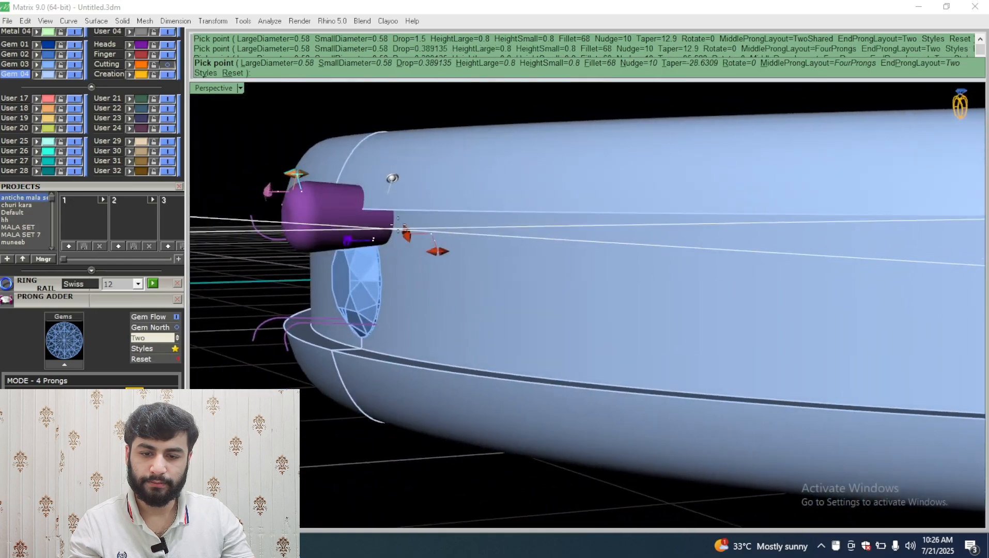
pyautogui.moveTo(389, 209); pyautogui.dragTo(235, 138, button='right')
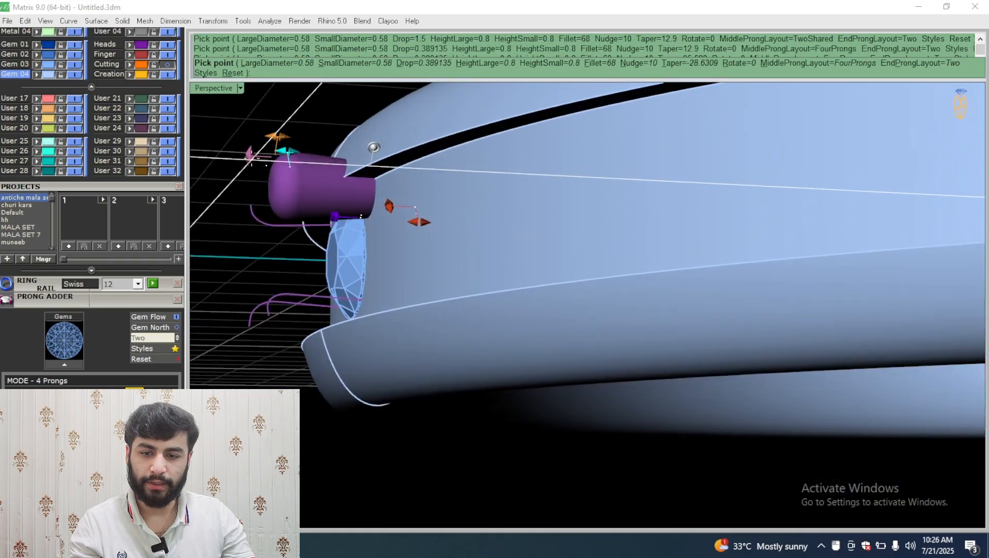
# Shrink the prongs to about 0.39 large diameter and 0.27 large height with a fillet of 100, and place them
pyautogui.moveTo(373, 149); pyautogui.dragTo(371, 162)
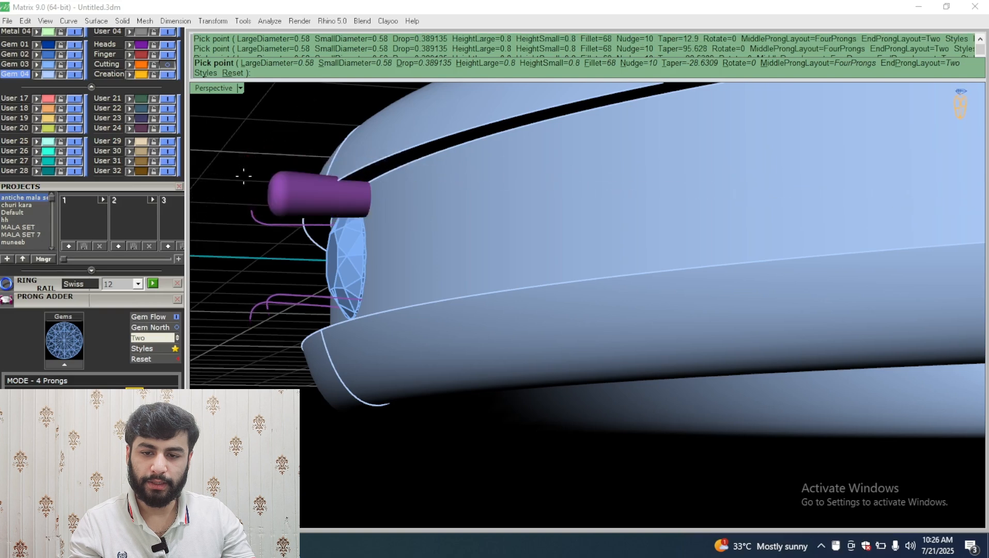
pyautogui.moveTo(281, 166); pyautogui.dragTo(342, 167)
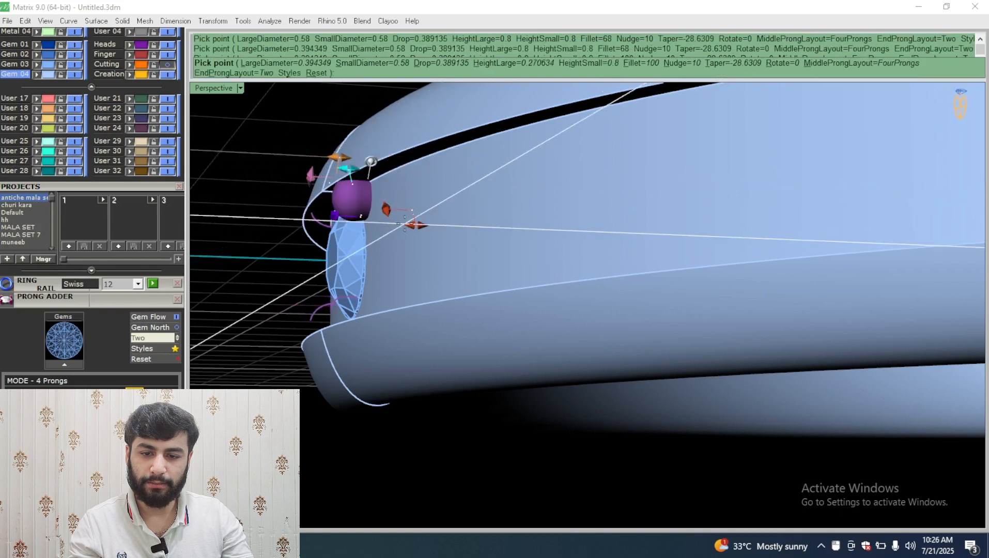
pyautogui.moveTo(414, 224); pyautogui.dragTo(369, 212, button='right')
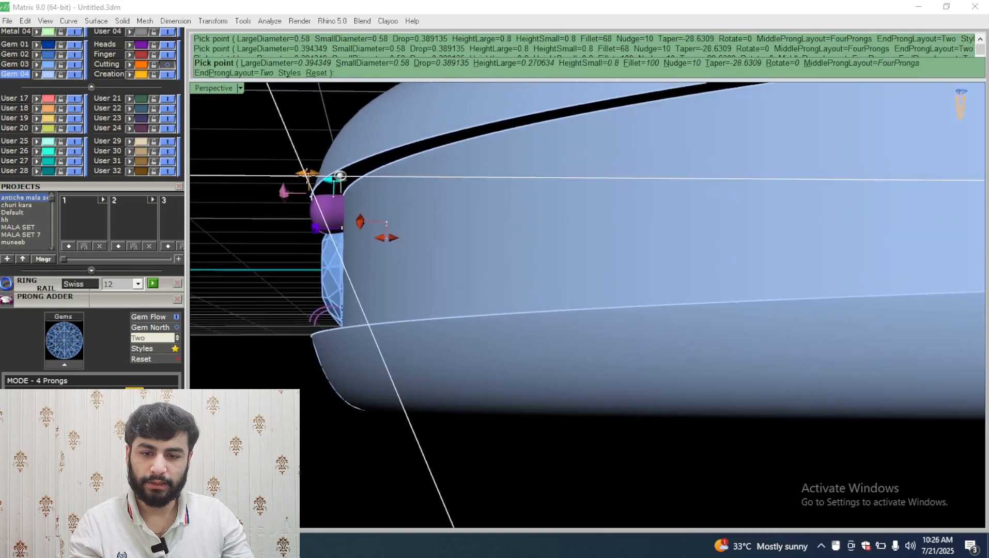
pyautogui.moveTo(340, 176); pyautogui.dragTo(335, 174)
pyautogui.moveTo(336, 175); pyautogui.dragTo(491, 226, button='right')
pyautogui.rightClick(366, 201)
# Ungroup the four prongs and delete the two on the gem's right side
pyautogui.hotkey('ctrl', 'shift', 'g')
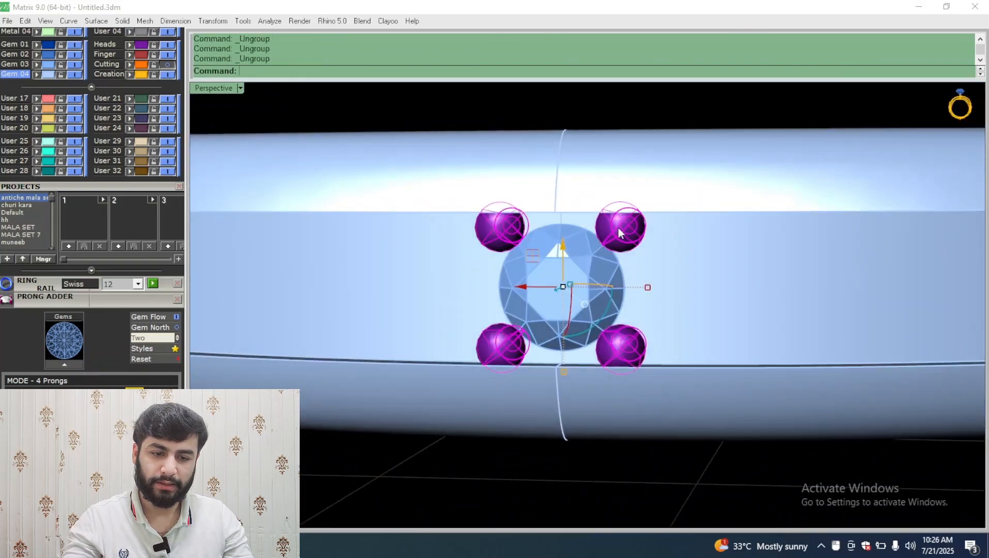
pyautogui.keyDown('ctrl'); pyautogui.click(499, 331); pyautogui.keyUp('ctrl')
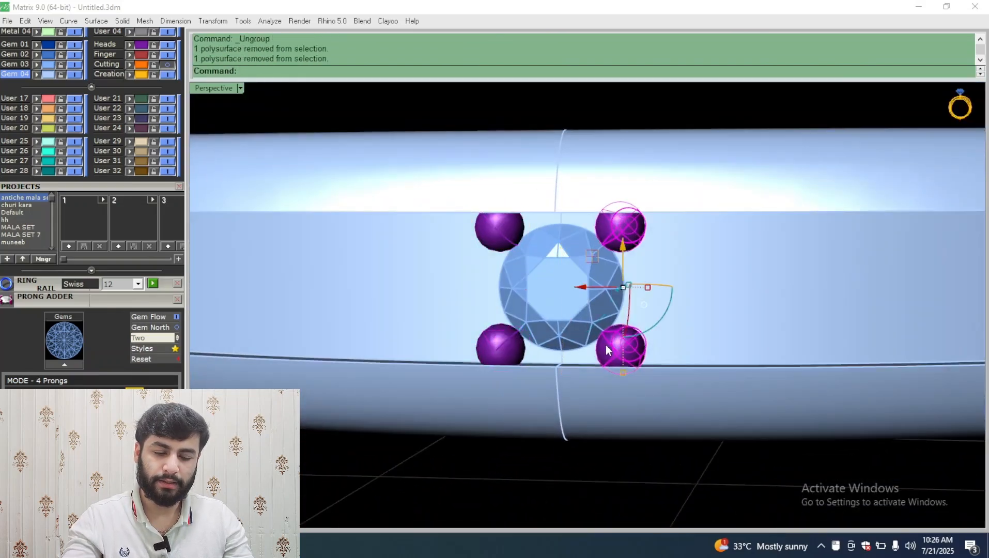
pyautogui.press('Delete')
# Shift the upper remaining prong slightly away from the gem and toward the band's centre line, and delete the lower prong
pyautogui.click(510, 236)
pyautogui.moveTo(510, 237); pyautogui.dragTo(552, 241, button='right')
pyautogui.moveTo(533, 207); pyautogui.dragTo(511, 208)
pyautogui.moveTo(549, 180); pyautogui.dragTo(549, 203)
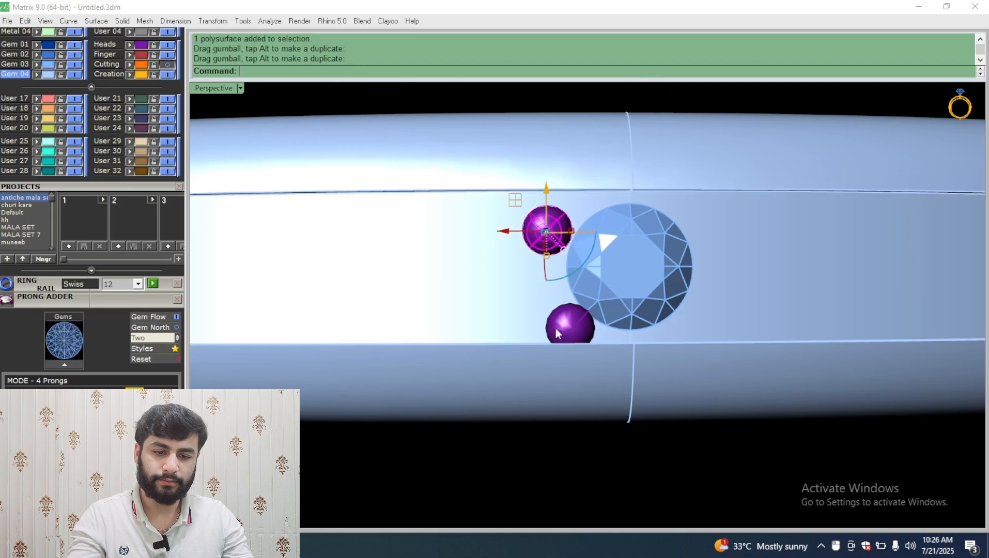
pyautogui.click(561, 335)
pyautogui.press('Delete')
# Mirror the remaining prong across the band's centre line, starting the mirror plane at 0
pyautogui.click(546, 230)
pyautogui.scroll(-4, 540, 240)
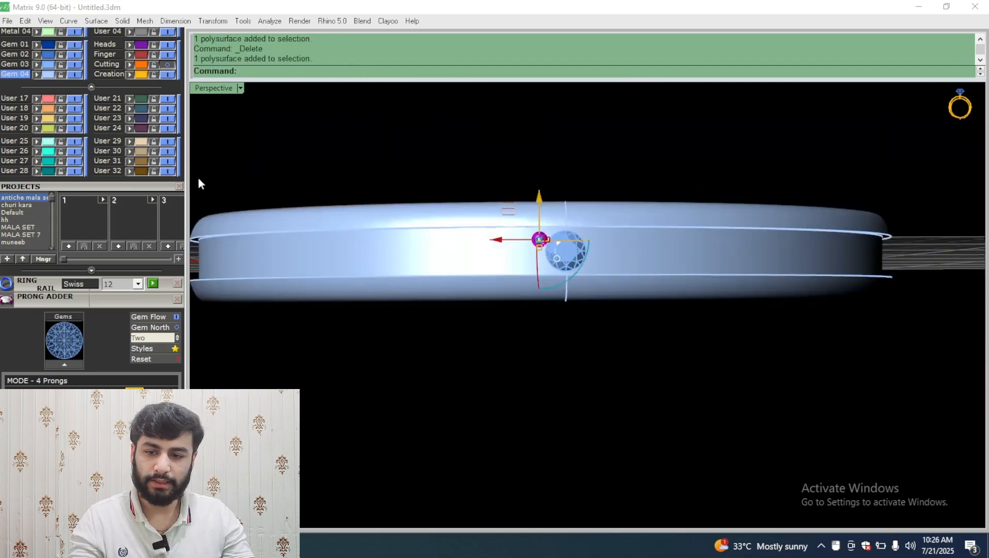
pyautogui.click(165, 186)
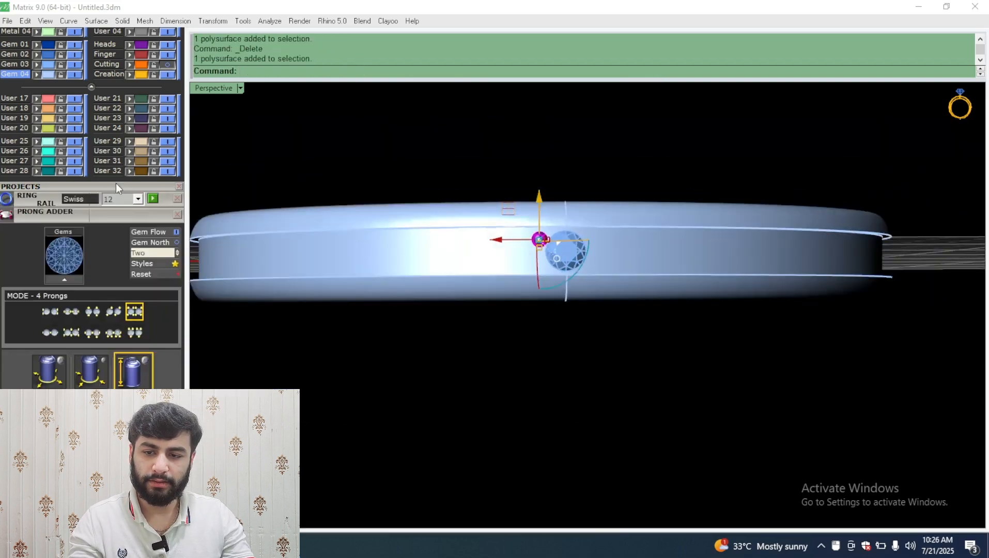
pyautogui.scroll(10, 116, 277)
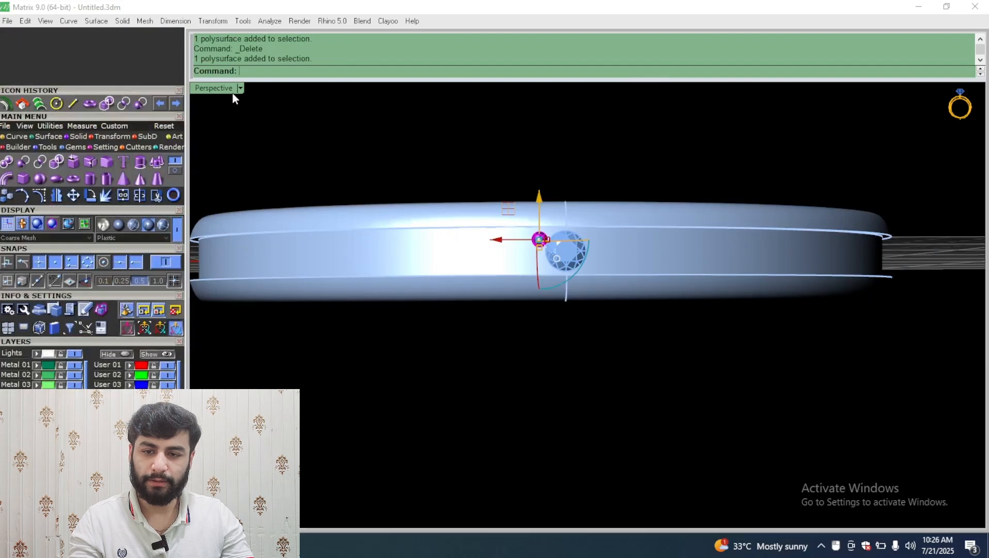
pyautogui.doubleClick(230, 89)
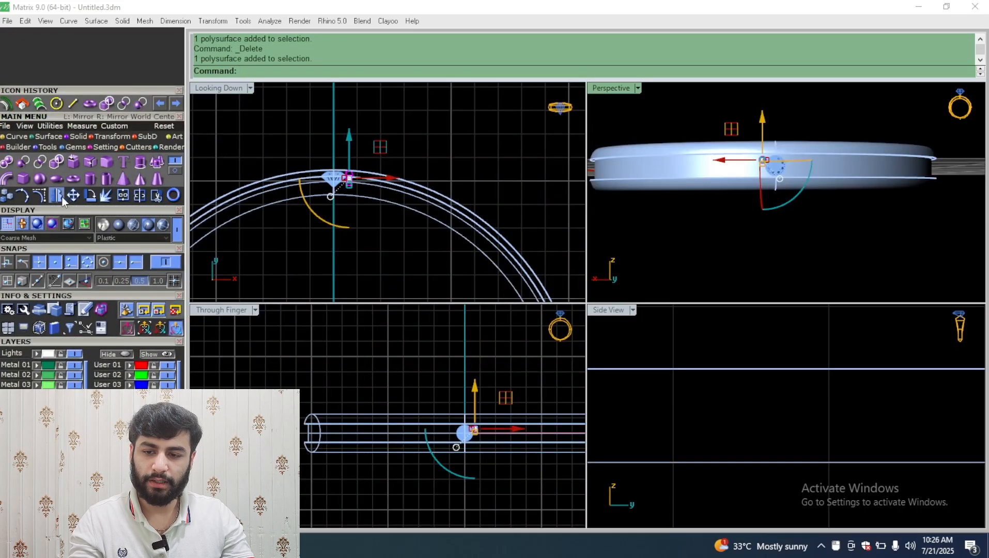
pyautogui.write('0')
pyautogui.press('Return')
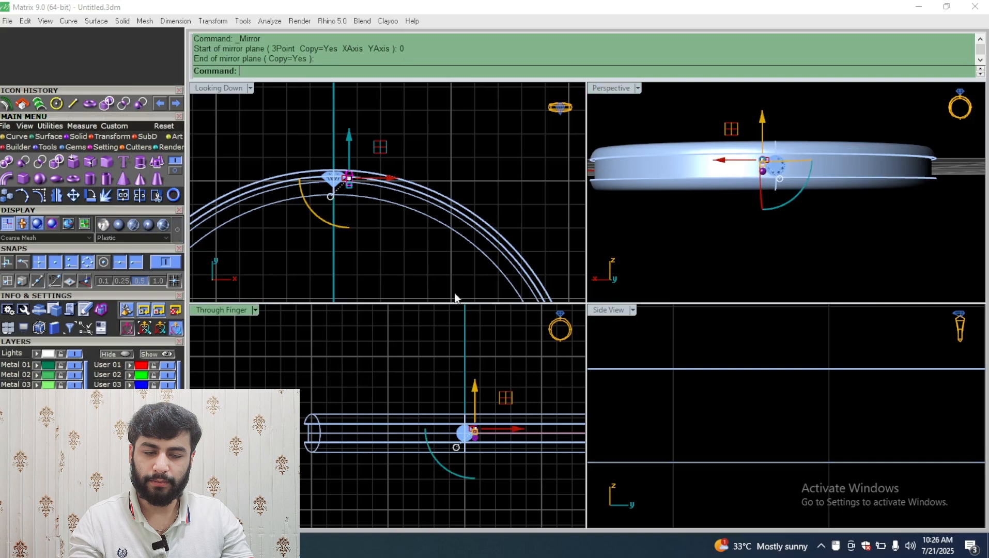
pyautogui.doubleClick(627, 88)
pyautogui.scroll(3, 555, 250)
pyautogui.scroll(-4, 512, 236)
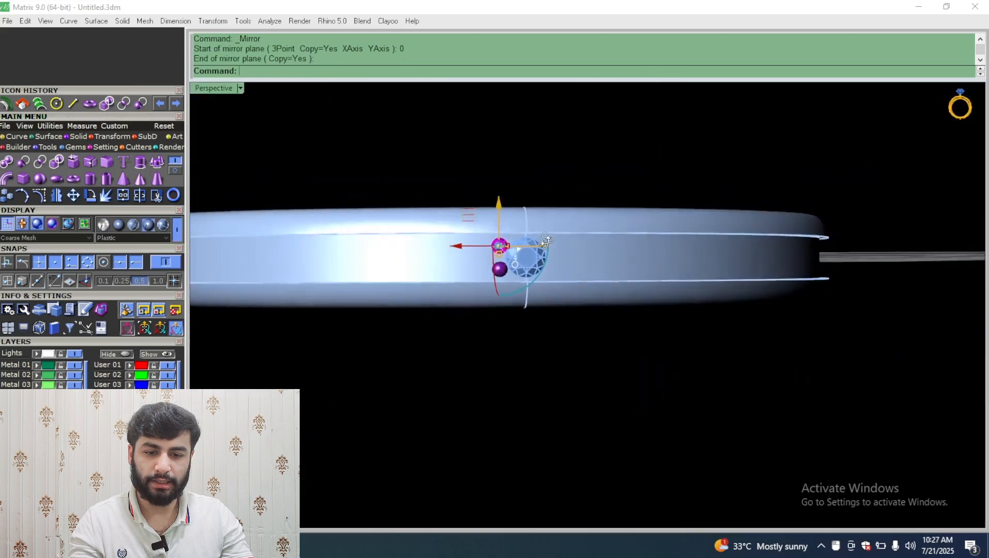
pyautogui.scroll(4, 545, 240)
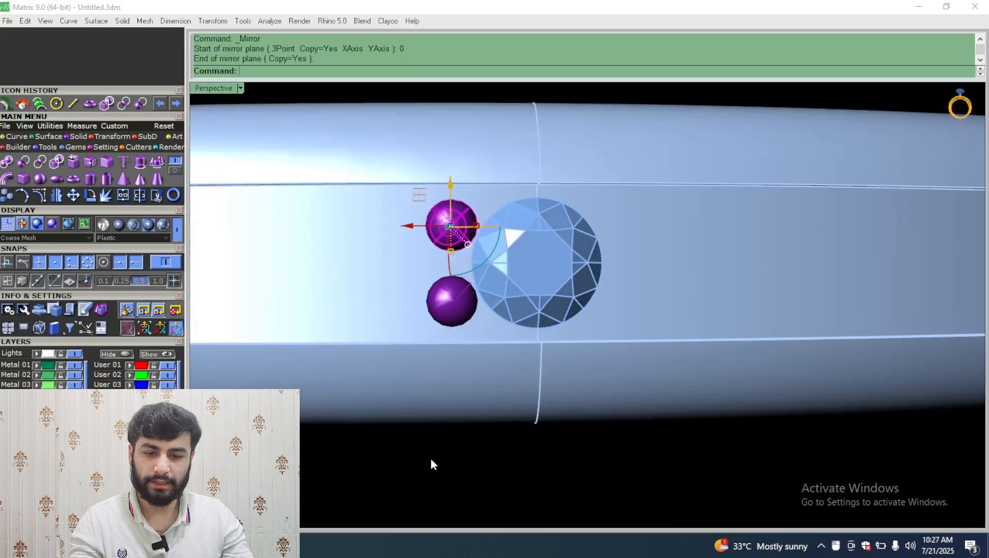
# Show the gem's cutter and raise both prongs slightly outward from the band
pyautogui.click(431, 459)
pyautogui.click(75, 454)
pyautogui.moveTo(382, 258); pyautogui.dragTo(202, 251, button='right')
pyautogui.scroll(4, 203, 252)
pyautogui.click(271, 263)
pyautogui.moveTo(272, 264); pyautogui.dragTo(351, 290, button='right')
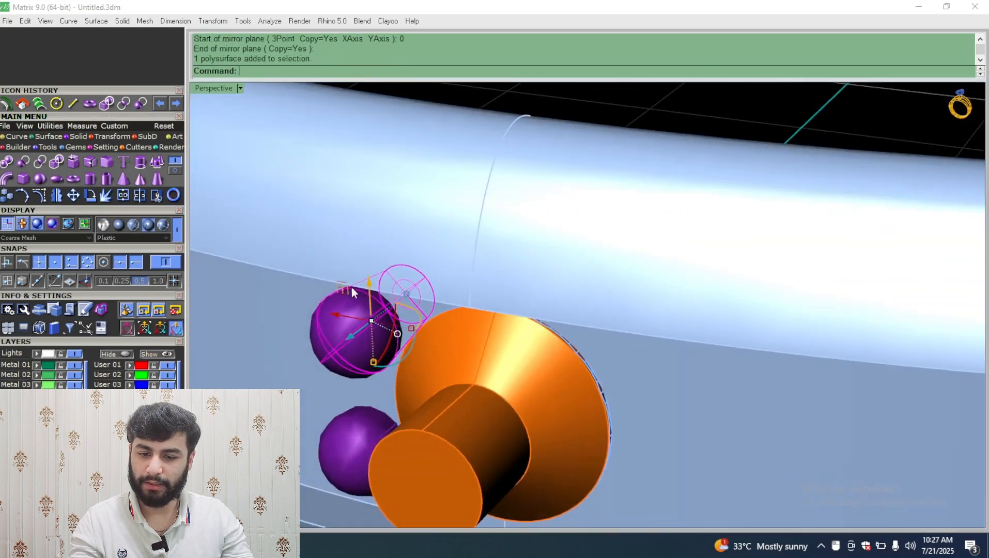
pyautogui.keyDown('shift'); pyautogui.click(346, 454); pyautogui.keyUp('shift')
pyautogui.scroll(-4, 346, 455)
pyautogui.moveTo(346, 444); pyautogui.dragTo(363, 355, button='right')
pyautogui.moveTo(363, 356); pyautogui.dragTo(351, 363)
pyautogui.click(660, 100)
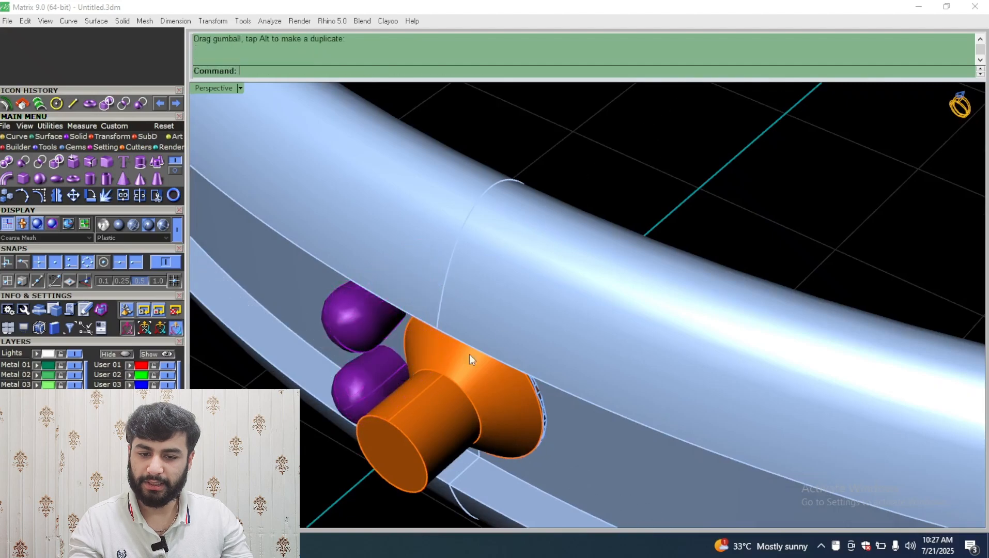
# Group the gem, its cutter and the two prongs, and maximize the Looking Down view
pyautogui.moveTo(469, 354); pyautogui.dragTo(547, 266, button='right')
pyautogui.click(588, 309)
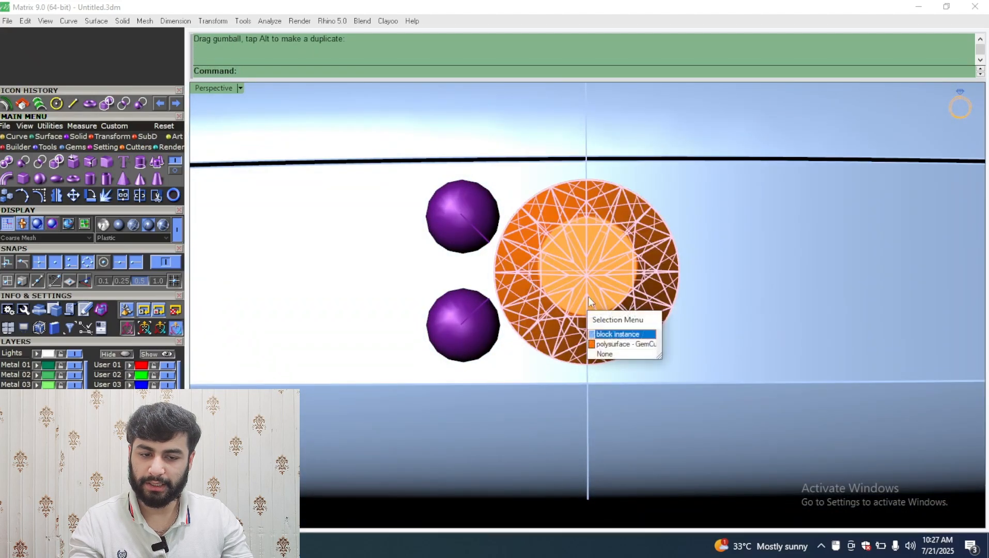
pyautogui.click(579, 295)
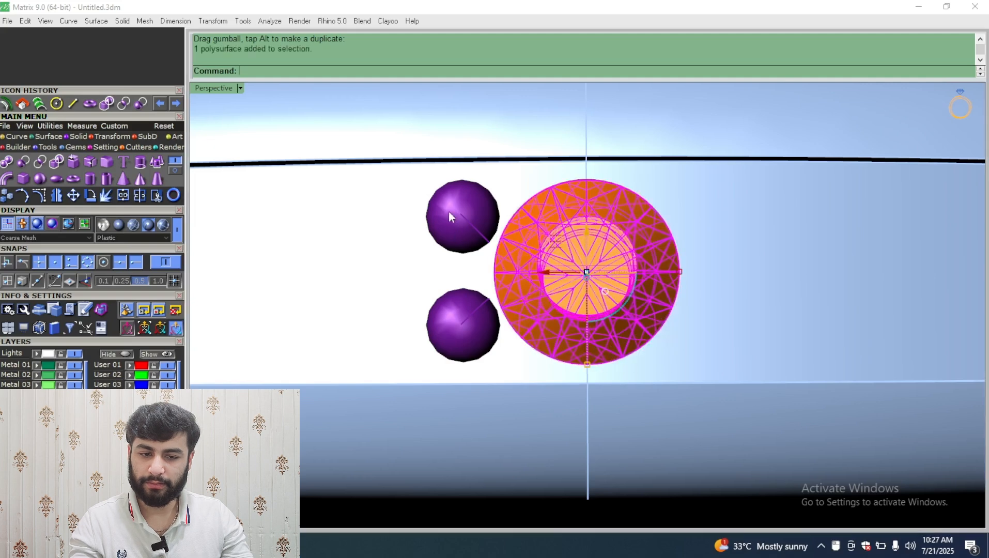
pyautogui.hotkey('ctrl', 'g')
pyautogui.doubleClick(228, 88)
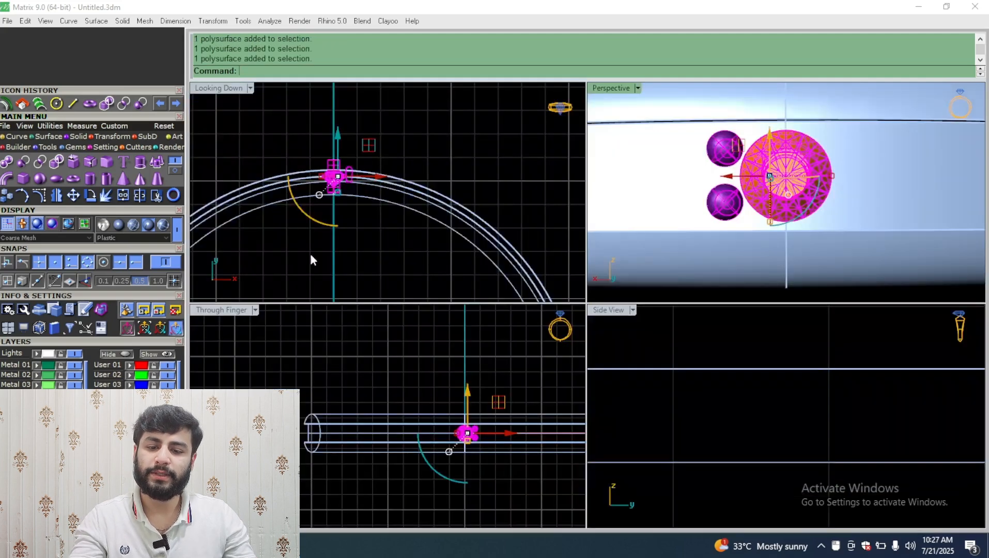
pyautogui.scroll(-3, 365, 352)
pyautogui.scroll(-3, 357, 169)
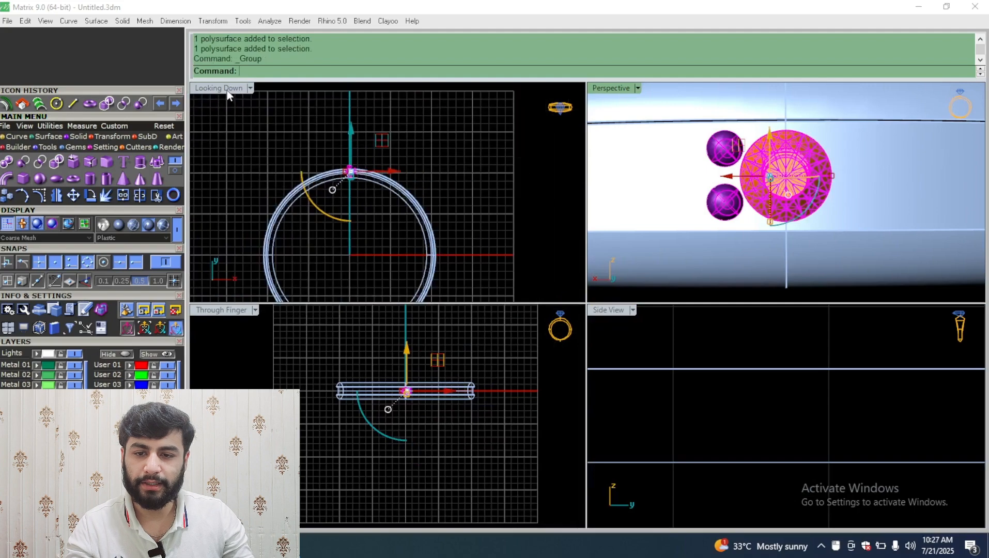
pyautogui.doubleClick(228, 88)
pyautogui.moveTo(425, 242); pyautogui.dragTo(372, 163, button='right')
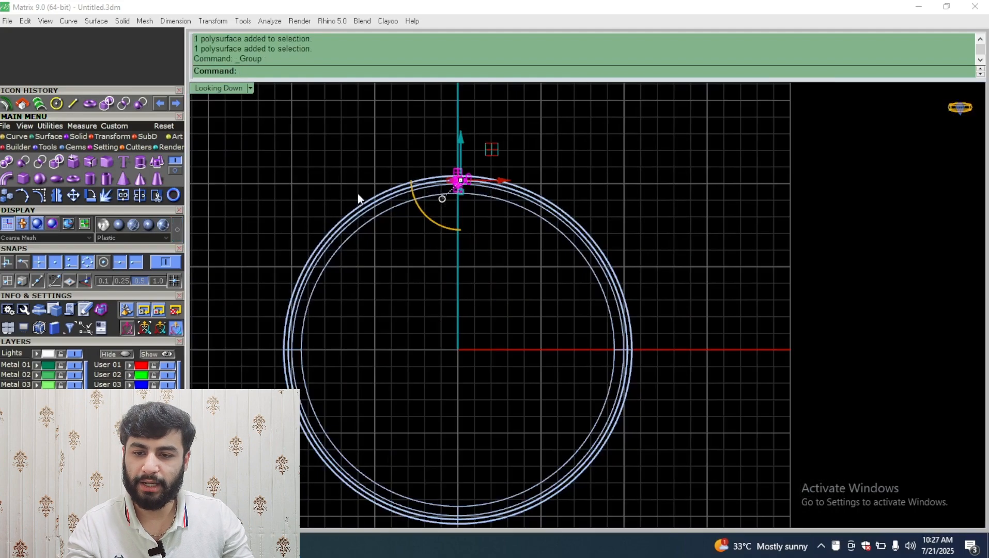
pyautogui.click(109, 136)
pyautogui.click(139, 161)
pyautogui.scroll(3, 438, 200)
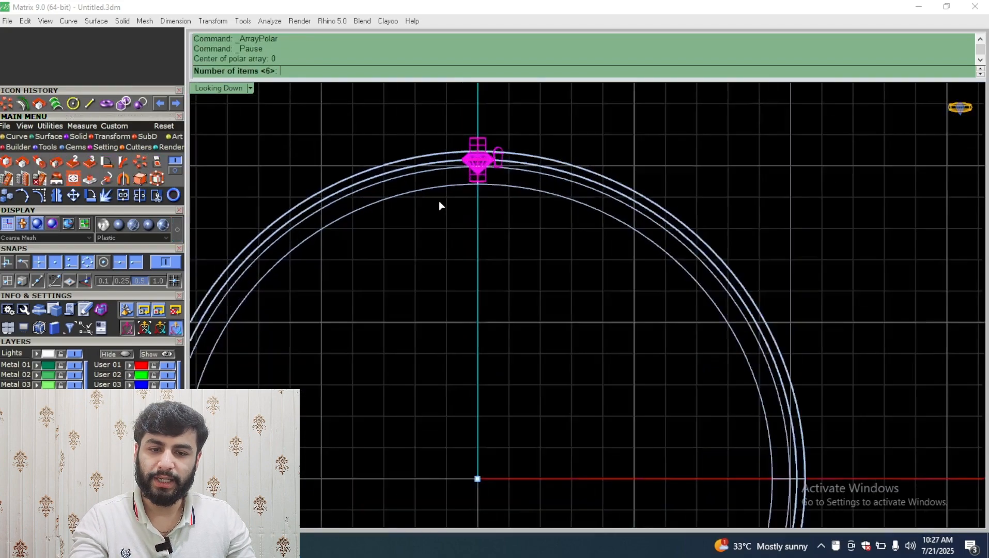
pyautogui.scroll(5, 439, 203)
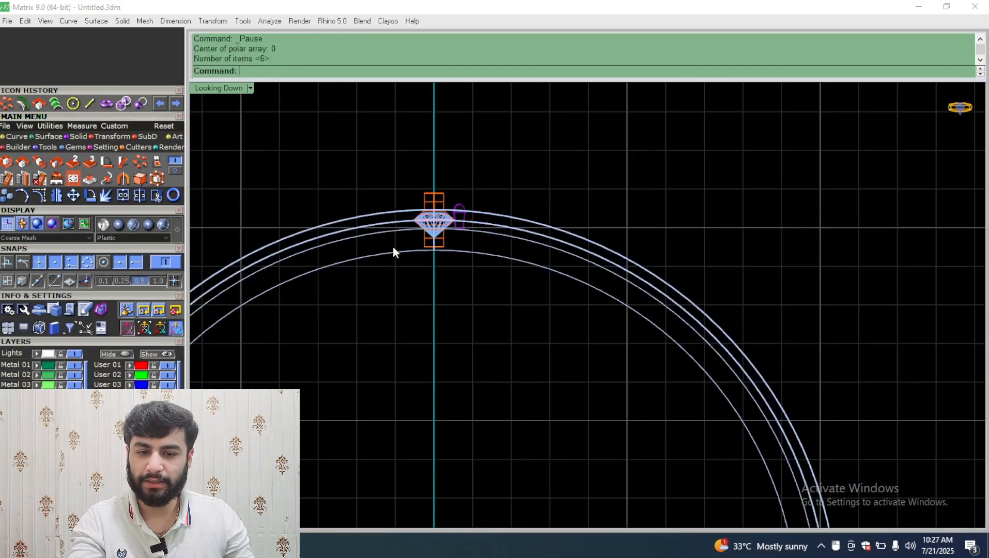
pyautogui.scroll(-5, 413, 243)
pyautogui.scroll(6, 439, 243)
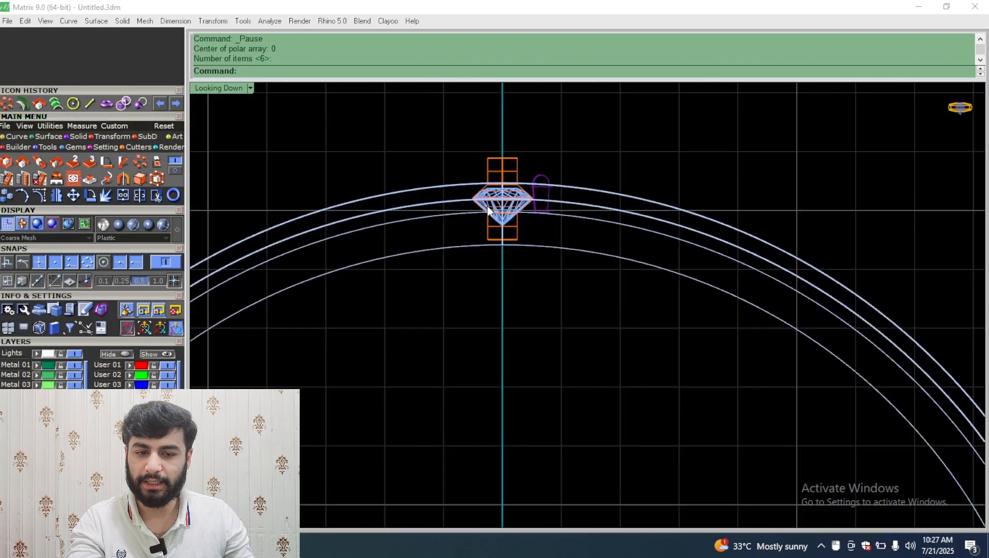
pyautogui.scroll(-3, 489, 209)
pyautogui.scroll(-3, 434, 245)
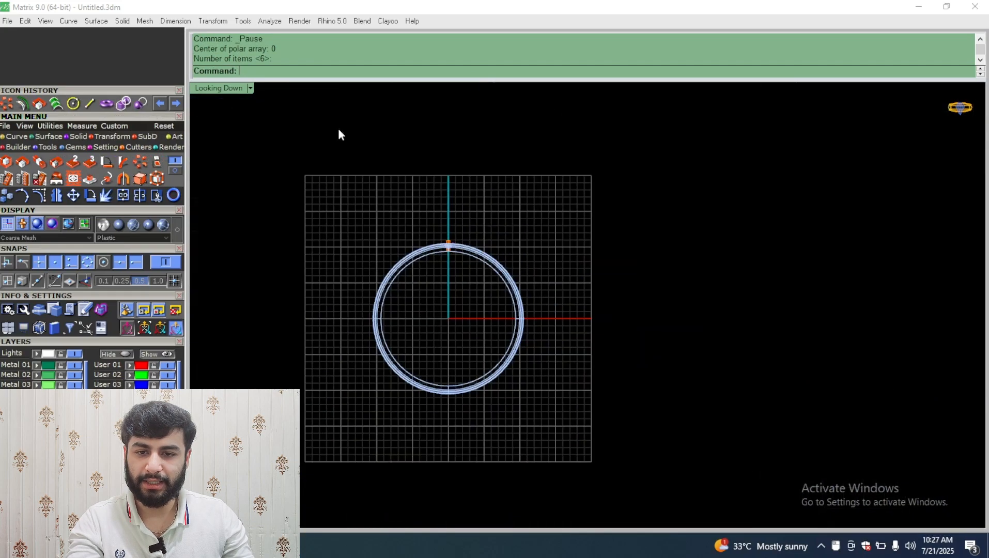
pyautogui.scroll(6, 430, 259)
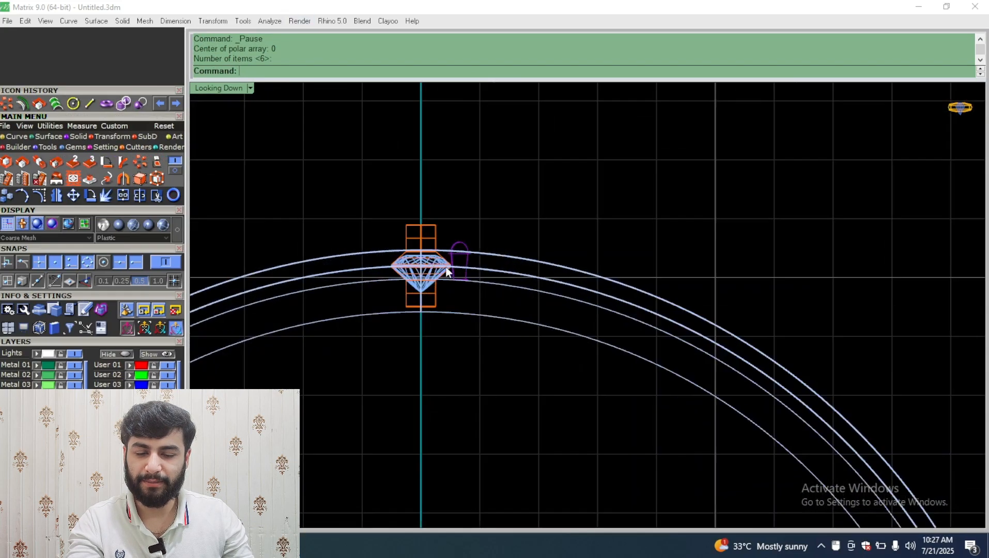
pyautogui.scroll(3, 437, 260)
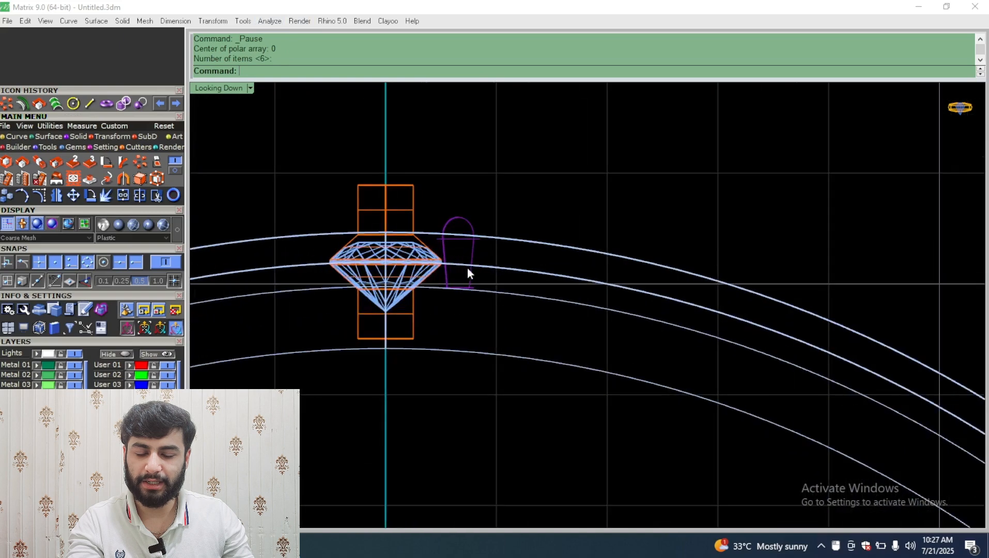
pyautogui.scroll(-3, 451, 265)
# Select the grouped gem, cutter and prongs at the top of the ring, keeping the ring band out of the selection
pyautogui.moveTo(347, 352); pyautogui.dragTo(346, 352)
pyautogui.keyDown('ctrl'); pyautogui.moveTo(592, 183); pyautogui.dragTo(487, 321); pyautogui.keyUp('ctrl')
pyautogui.scroll(-4, 513, 215)
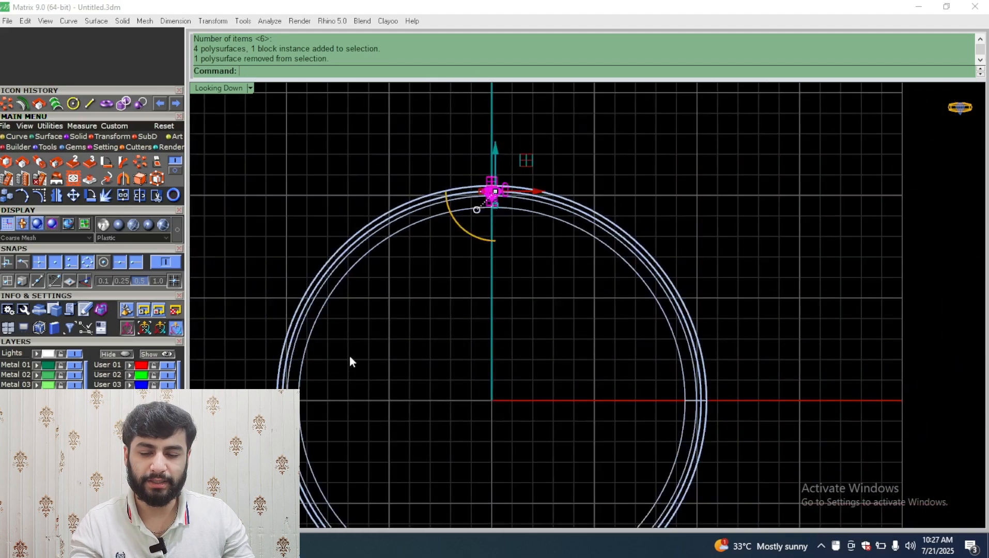
pyautogui.scroll(-4, 329, 267)
pyautogui.scroll(5, 404, 215)
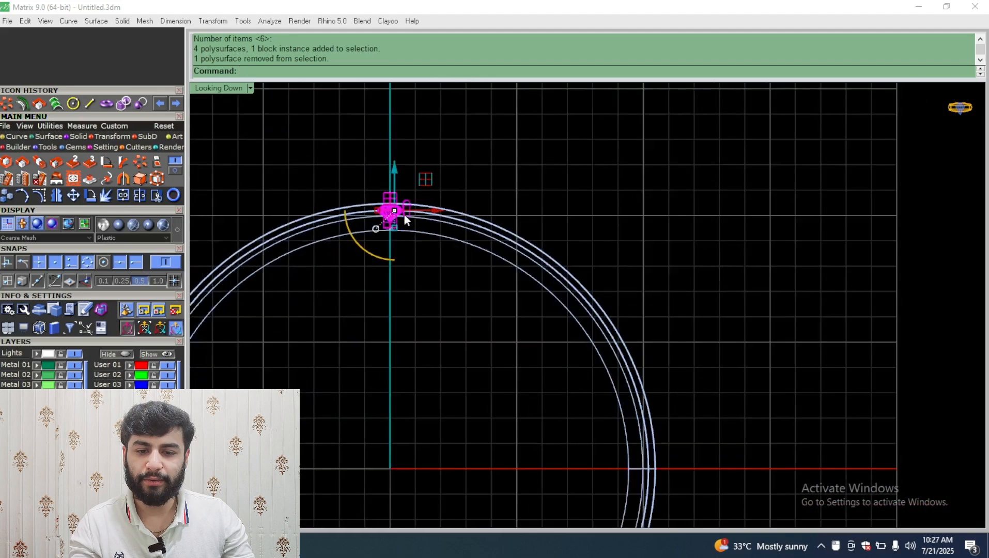
# Try a polar array of the gem, cutter and prongs around the ring's centre with 20 items over 360 degrees
pyautogui.click(143, 164)
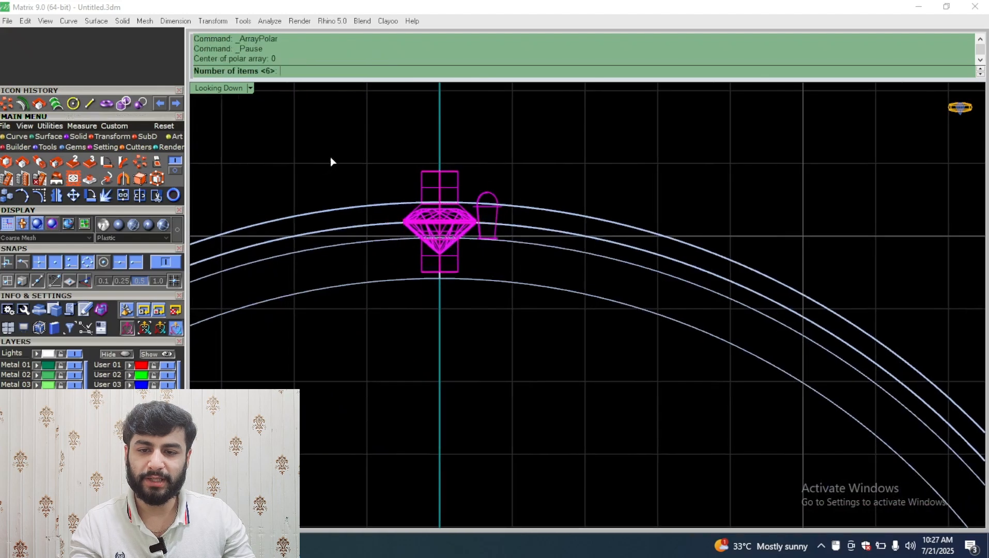
pyautogui.write('20')
pyautogui.press('Return')
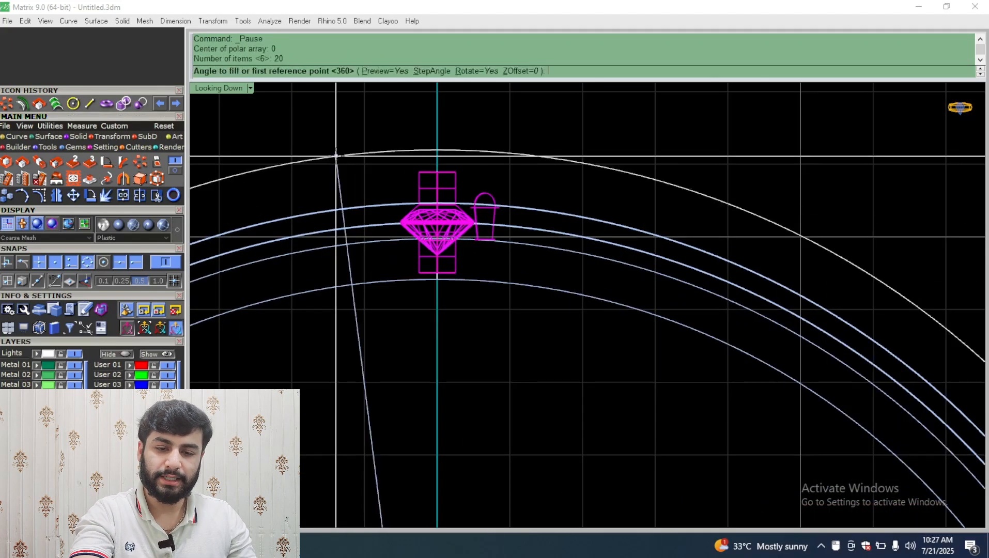
pyautogui.press('Return')
pyautogui.press('Escape')
# Try a polar array of the gem, cutter and prongs around the ring's centre with 30 items over 360 degrees, and undo it
pyautogui.press('Return')
pyautogui.write('30')
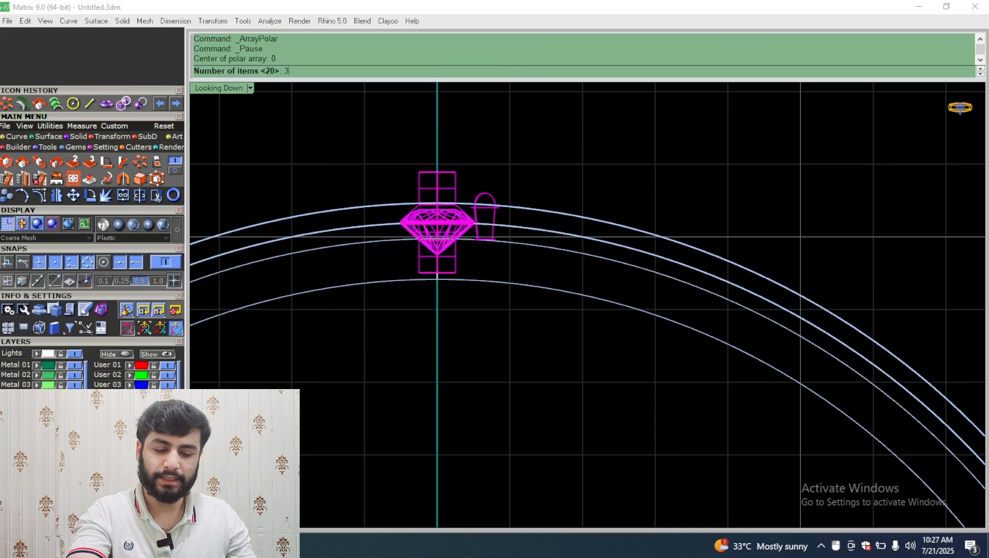
pyautogui.press('Return')
pyautogui.press('Return')
pyautogui.press('Return')
pyautogui.hotkey('ctrl', 'z')
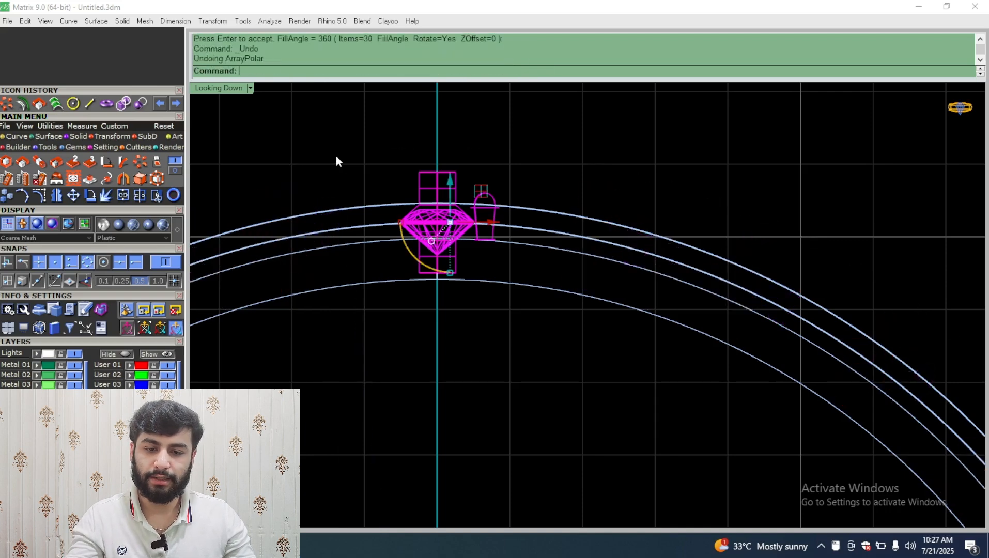
# Try the polar array of the gem, cutter and prongs with 40 items over 360 degrees, and undo it
pyautogui.press('Return')
pyautogui.write('40')
pyautogui.press('Return')
pyautogui.press('Return')
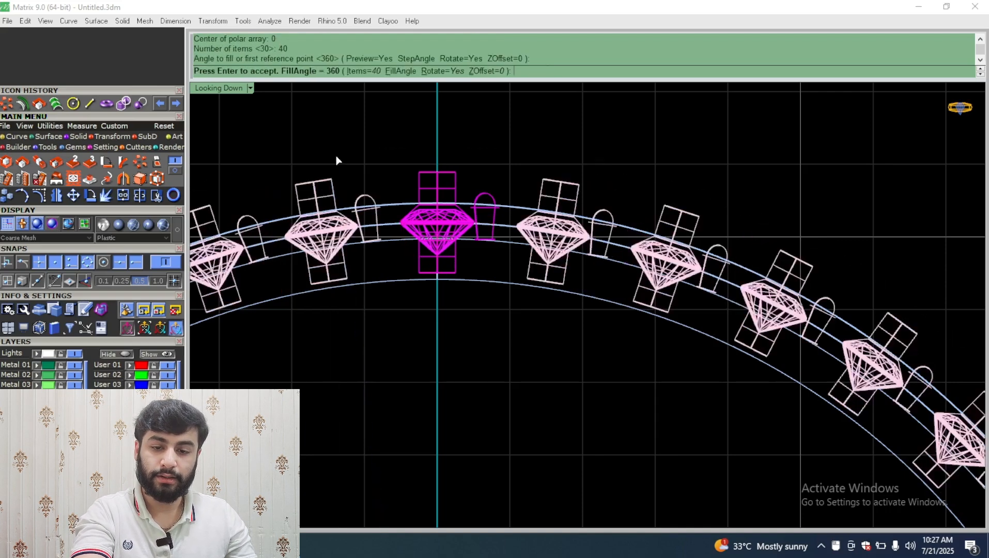
pyautogui.press('Return')
pyautogui.hotkey('ctrl', 'z')
# Polar-array the gem, cutter and prongs around the ring's centre with 50 items over 360 degrees
pyautogui.press('Return')
pyautogui.write('50')
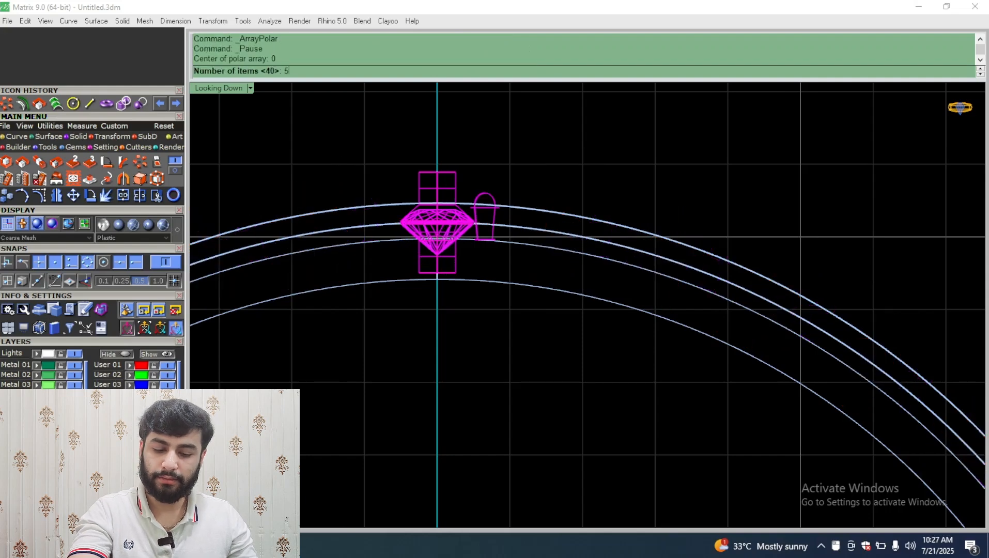
pyautogui.press('Return')
pyautogui.press('Return')
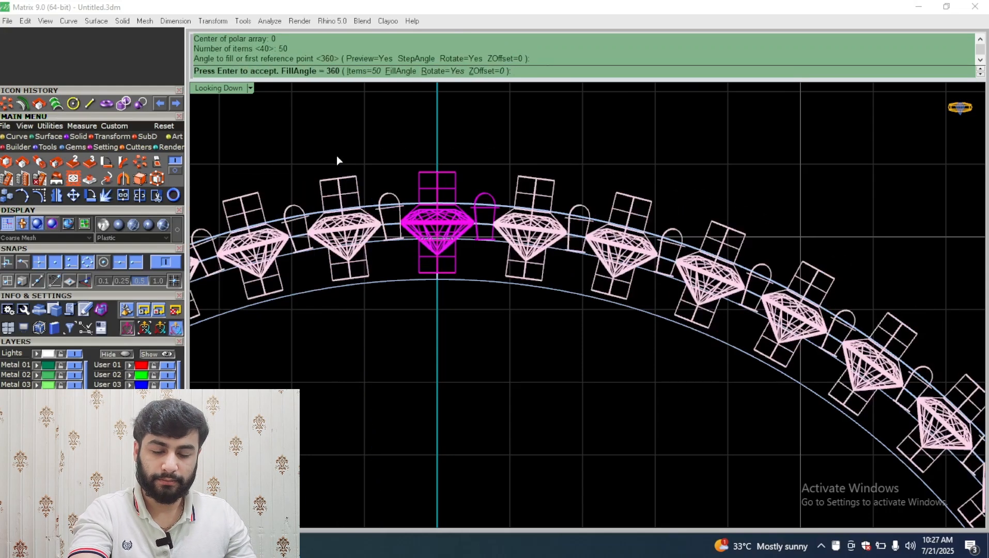
pyautogui.press('Return')
# Maximize the Perspective view, and ungroup the arrayed gem sets with only the ring band left selected
pyautogui.doubleClick(234, 87)
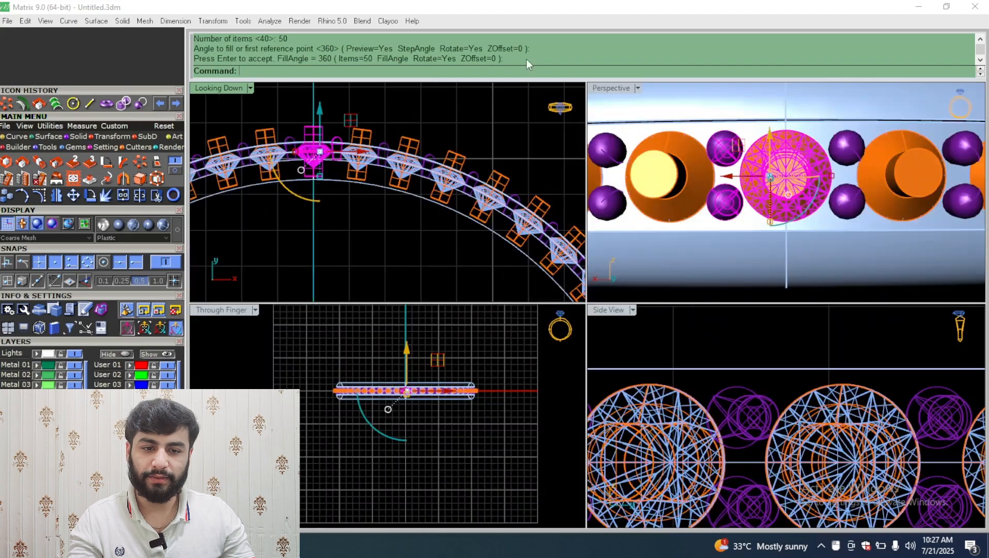
pyautogui.doubleClick(599, 88)
pyautogui.moveTo(599, 88); pyautogui.dragTo(468, 300, button='right')
pyautogui.scroll(7, 430, 266)
pyautogui.moveTo(430, 265); pyautogui.dragTo(509, 212, button='right')
pyautogui.click(519, 197)
pyautogui.hotkey('ctrl', 'shift', 'g')
pyautogui.hotkey('ctrl', 'shift', 'g')
pyautogui.hotkey('ctrl', 'shift', 'g')
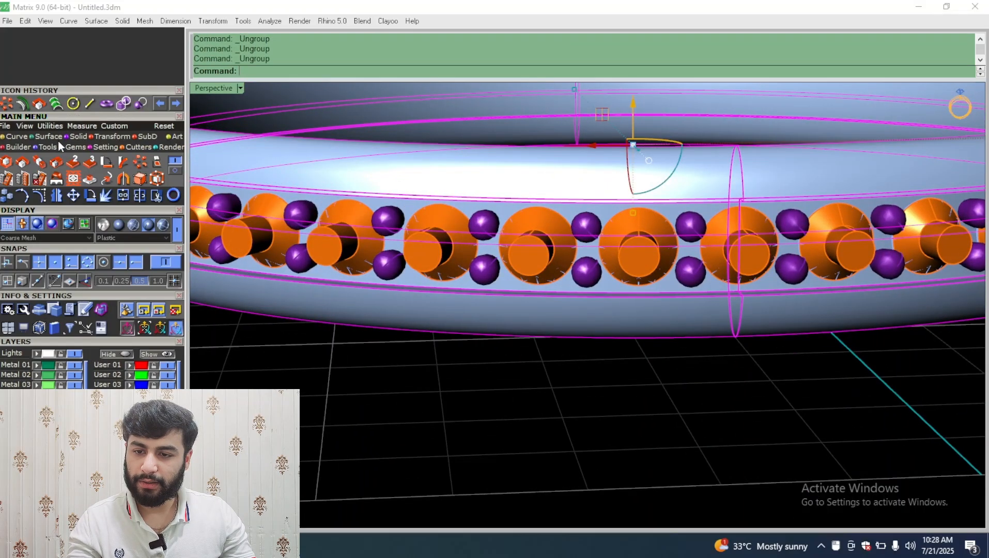
# Subtract the orange gem cutters from the ring band with Boolean Difference
pyautogui.click(76, 137)
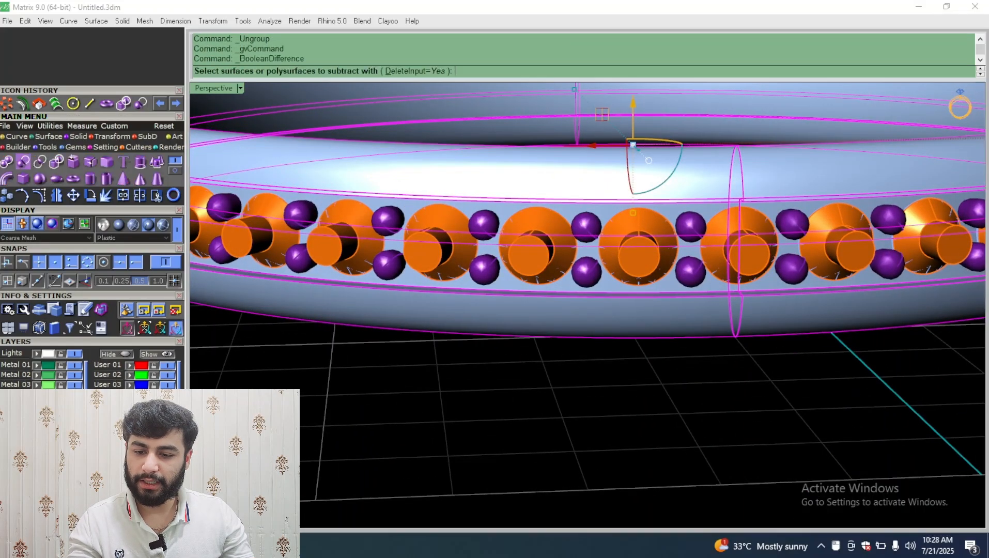
pyautogui.click(357, 254)
pyautogui.rightClick(374, 344)
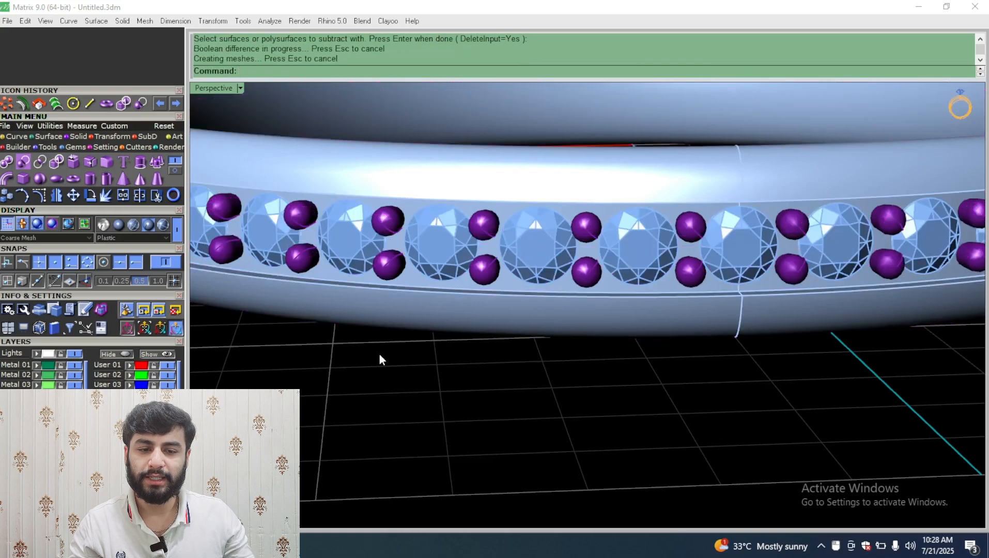
# Hide the gems to examine the cut seats and prongs around the band, and show the gems again
pyautogui.scroll(-8, 511, 244)
pyautogui.moveTo(520, 235); pyautogui.dragTo(517, 178, button='right')
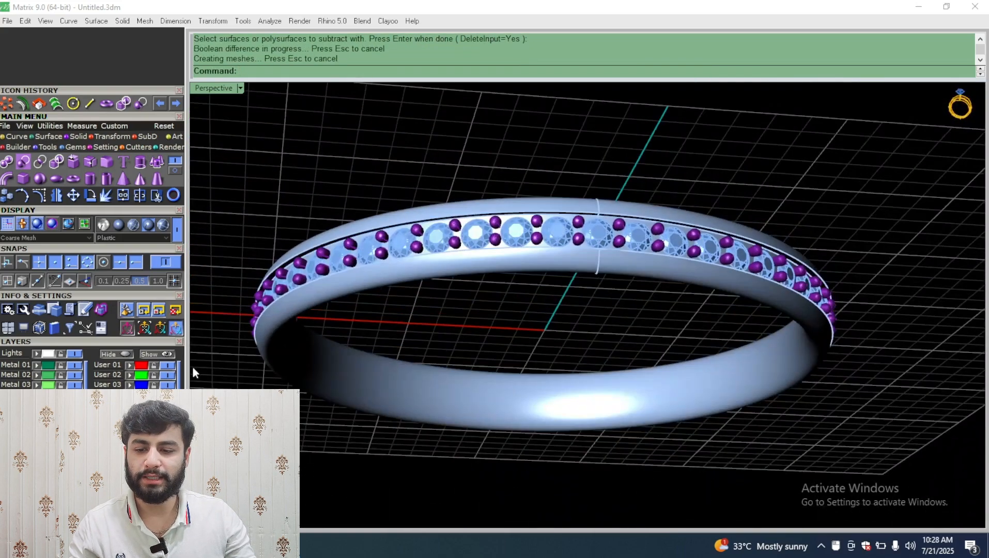
pyautogui.click(75, 405)
pyautogui.scroll(7, 637, 202)
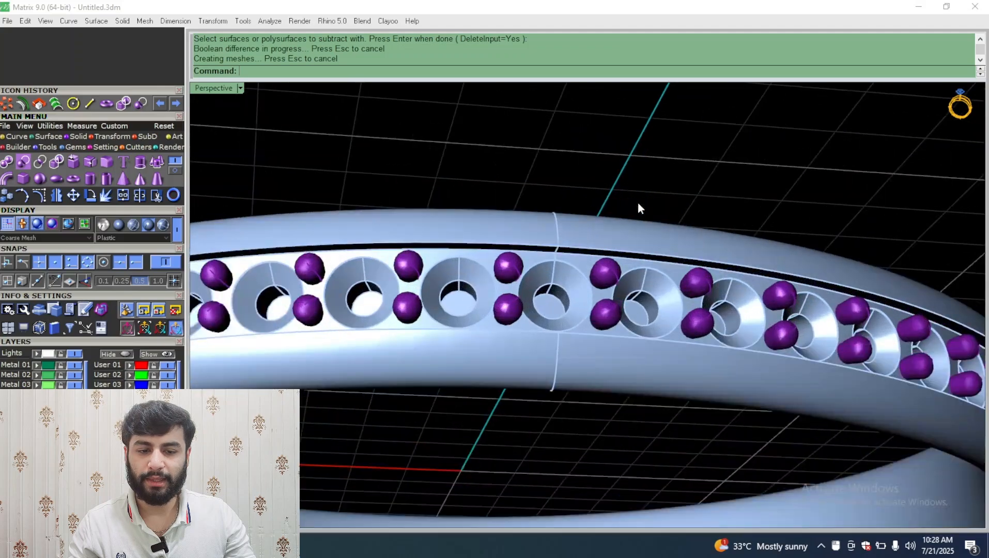
pyautogui.moveTo(637, 202); pyautogui.dragTo(571, 269, button='right')
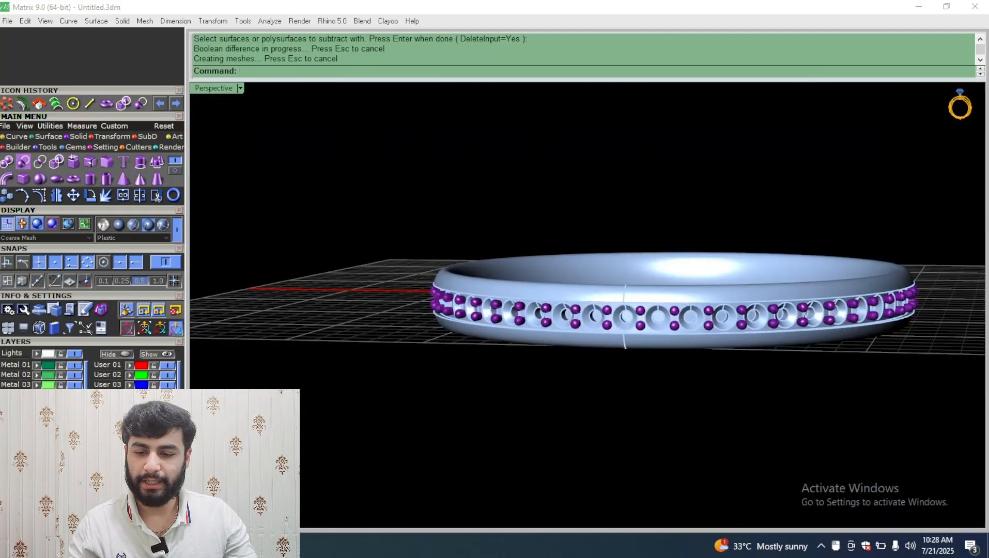
pyautogui.scroll(-7, 661, 317)
pyautogui.moveTo(741, 307); pyautogui.dragTo(584, 294, button='right')
pyautogui.scroll(8, 584, 294)
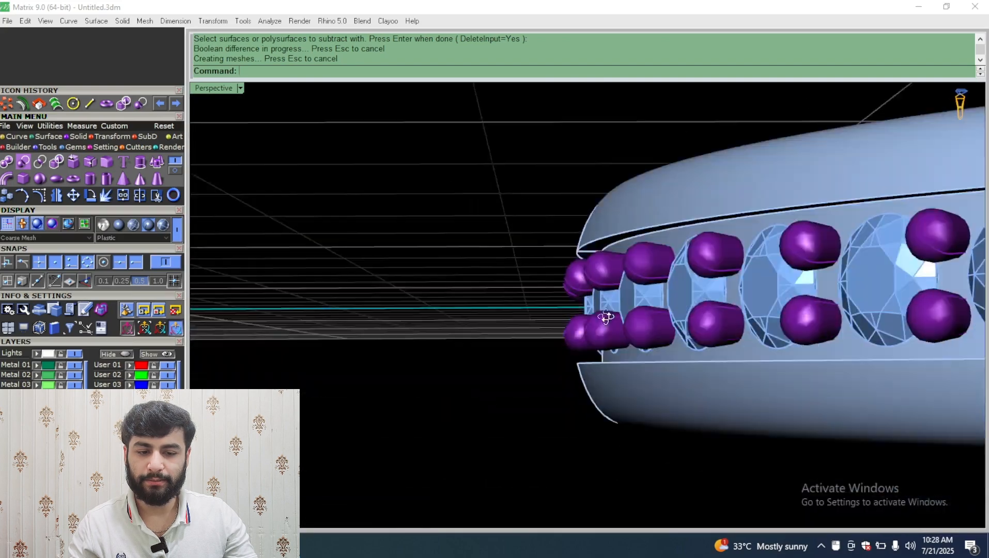
pyautogui.scroll(-9, 557, 296)
pyautogui.moveTo(736, 237); pyautogui.dragTo(742, 270, button='right')
pyautogui.scroll(-4, 742, 270)
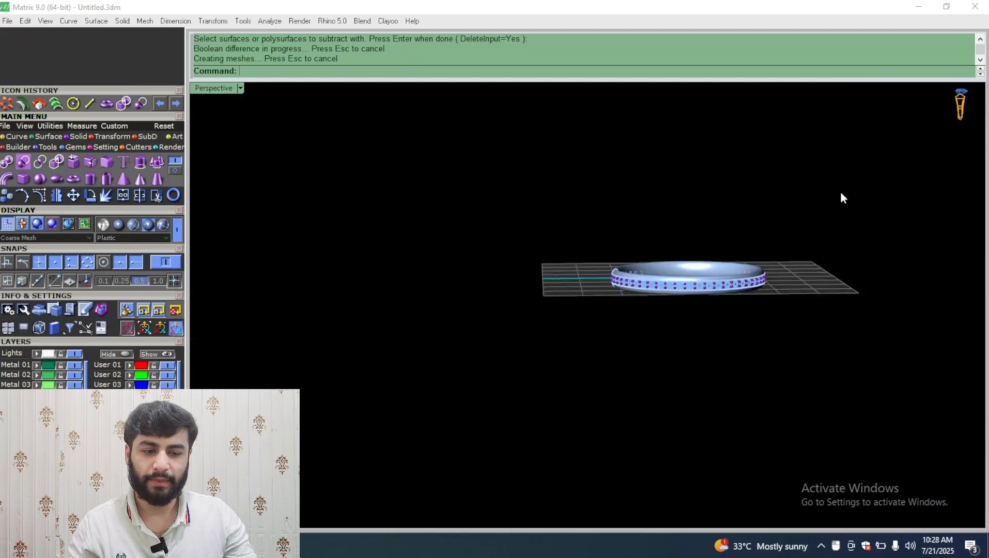
# Group the whole ring with its gems and prongs, and tilt it freely out of the grid plane with the gumball
pyautogui.moveTo(839, 192); pyautogui.dragTo(446, 407)
pyautogui.hotkey('ctrl', 'g')
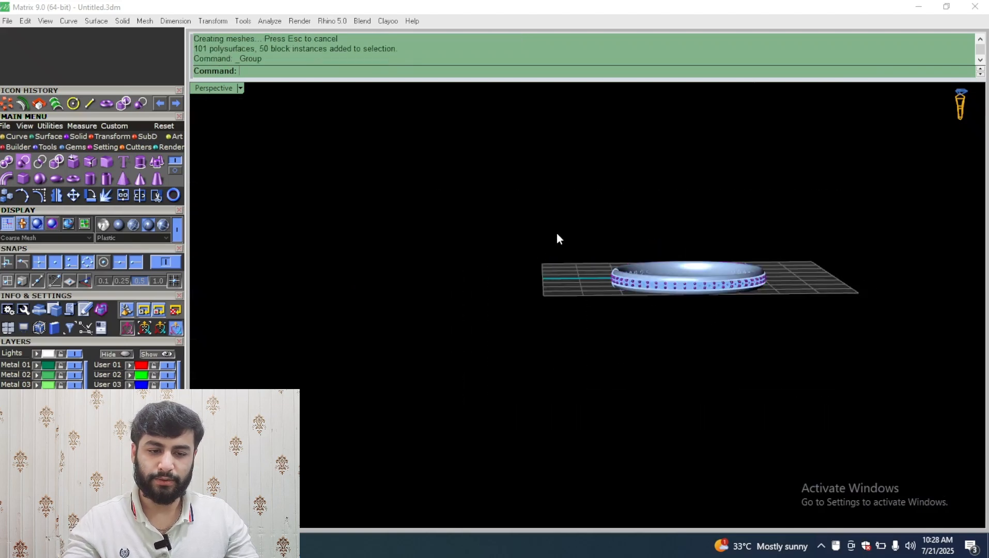
pyautogui.moveTo(556, 236); pyautogui.dragTo(703, 256, button='right')
pyautogui.moveTo(522, 387); pyautogui.dragTo(523, 387)
pyautogui.moveTo(523, 387); pyautogui.dragTo(733, 292, button='right')
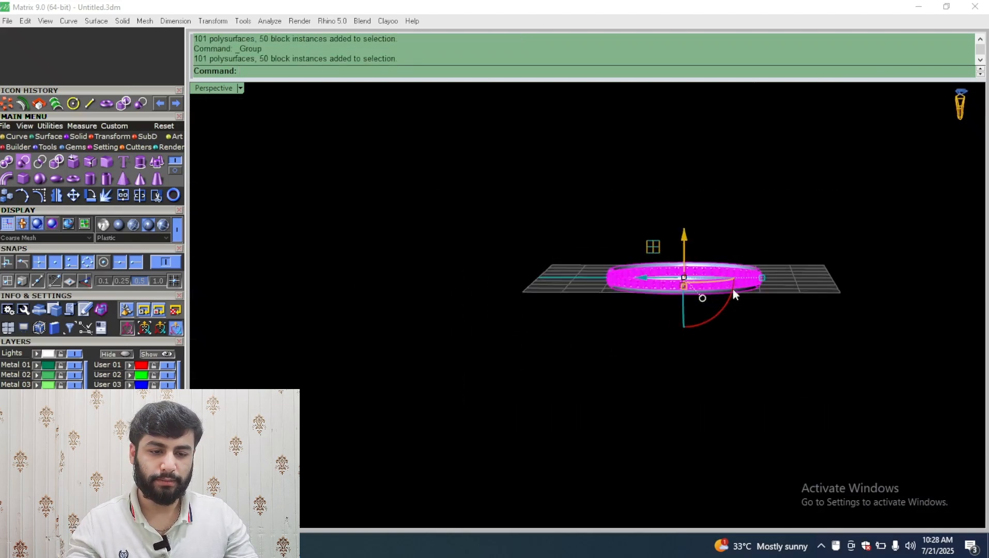
pyautogui.moveTo(730, 305)
pyautogui.mouseDown()
pyautogui.moveTo(680, 349)
pyautogui.moveTo(668, 348)
pyautogui.mouseUp()
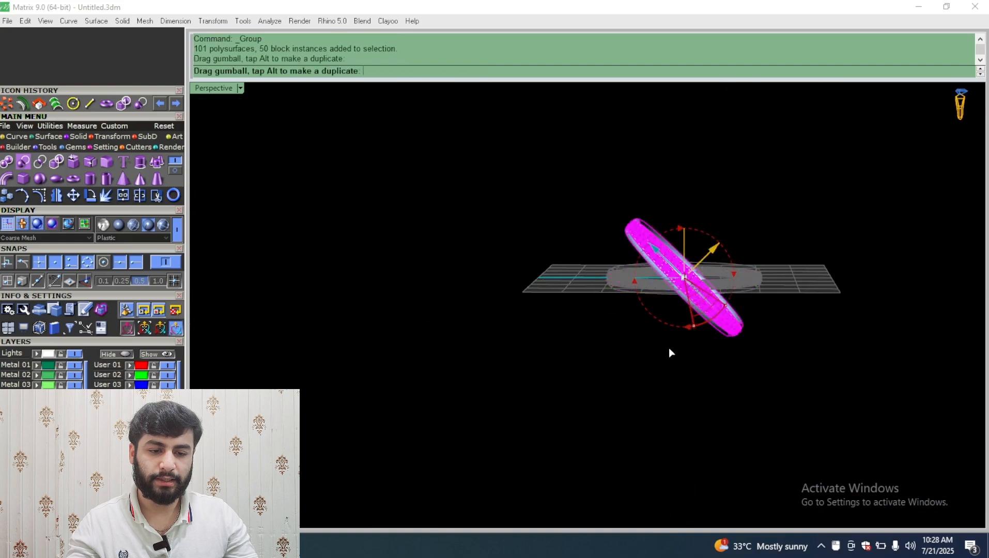
pyautogui.click(567, 243)
# Export the complete grouped ring as a Rhino 5 3D model named "gem ring 1" to the New Volume drive
pyautogui.moveTo(566, 244); pyautogui.dragTo(768, 326, button='right')
pyautogui.scroll(10, 671, 207)
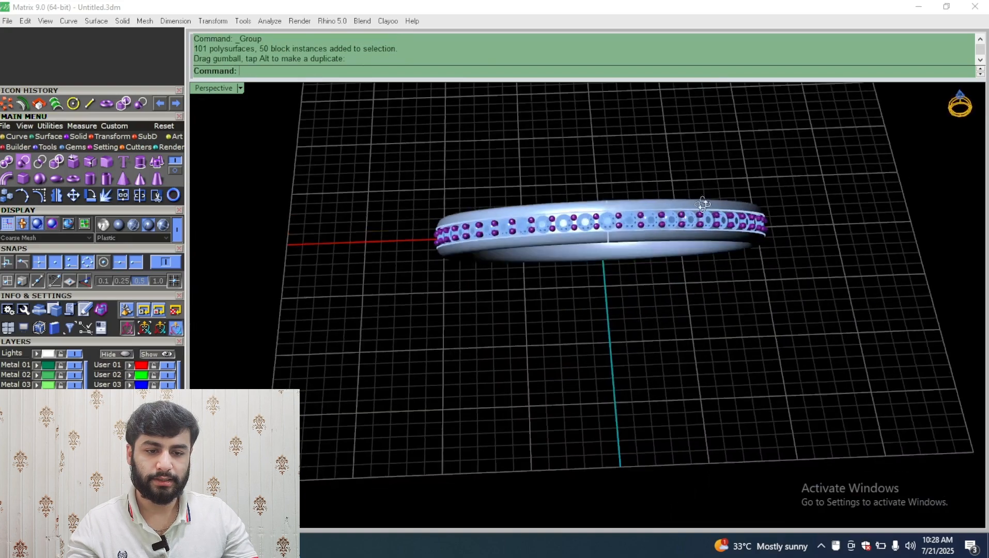
pyautogui.moveTo(697, 223); pyautogui.dragTo(687, 195, button='right')
pyautogui.scroll(-5, 687, 198)
pyautogui.moveTo(801, 149); pyautogui.dragTo(360, 480)
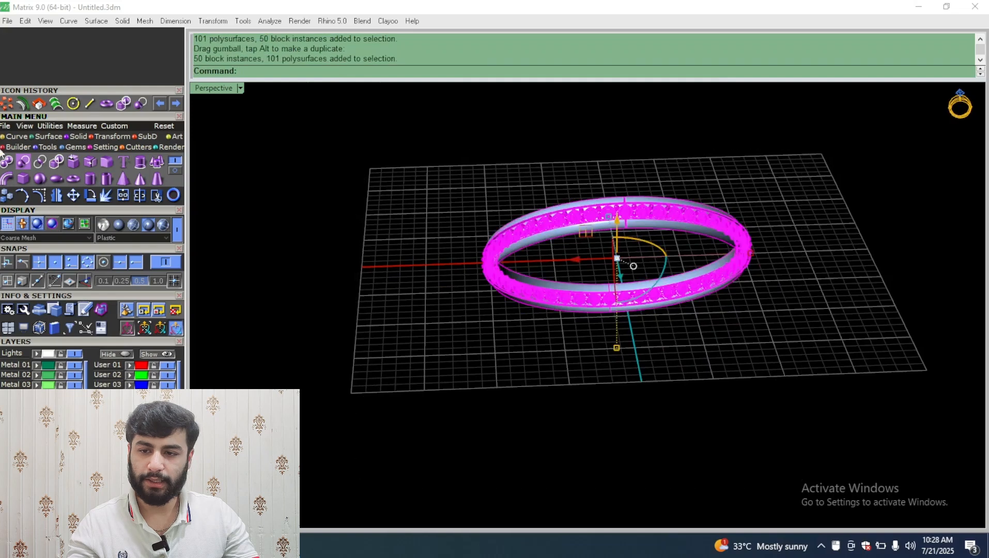
pyautogui.click(4, 22)
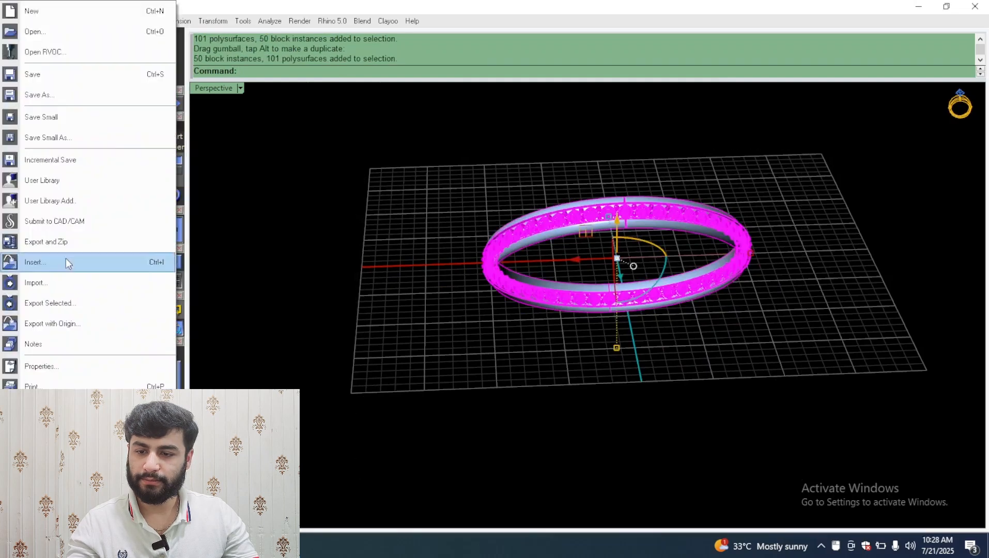
pyautogui.click(78, 308)
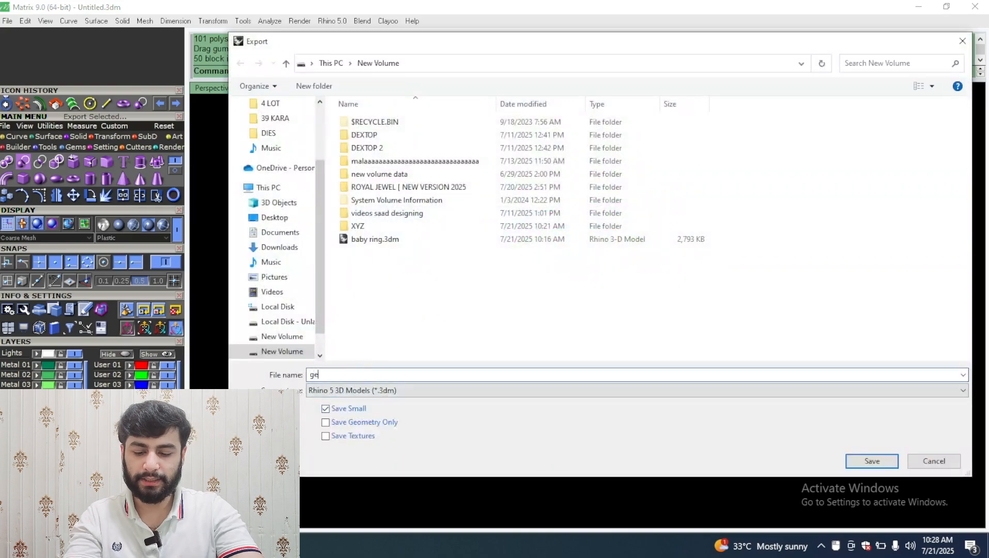
pyautogui.write('gem ring 1')
pyautogui.press('Return')
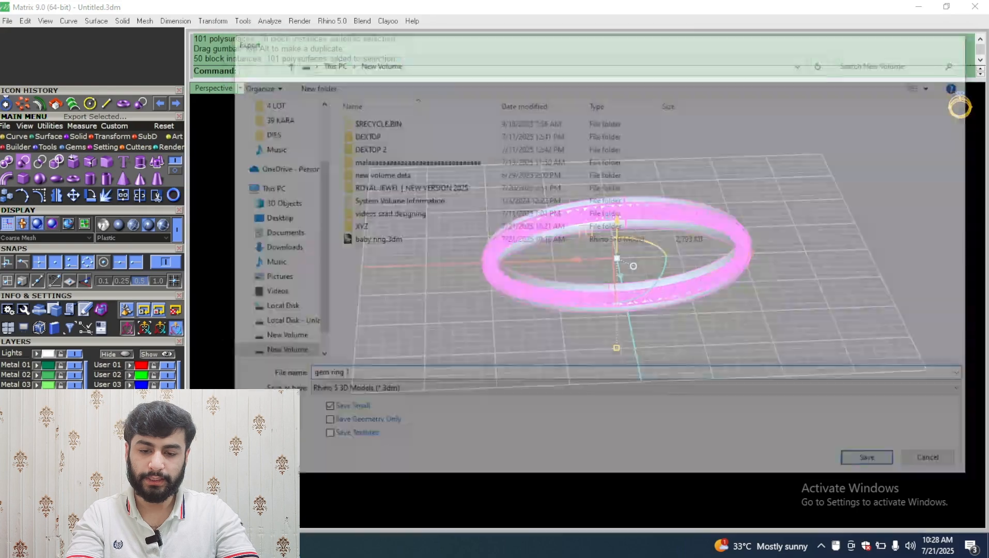
# Select the whole exported ring and delete it from the scene
pyautogui.scroll(-6, 499, 246)
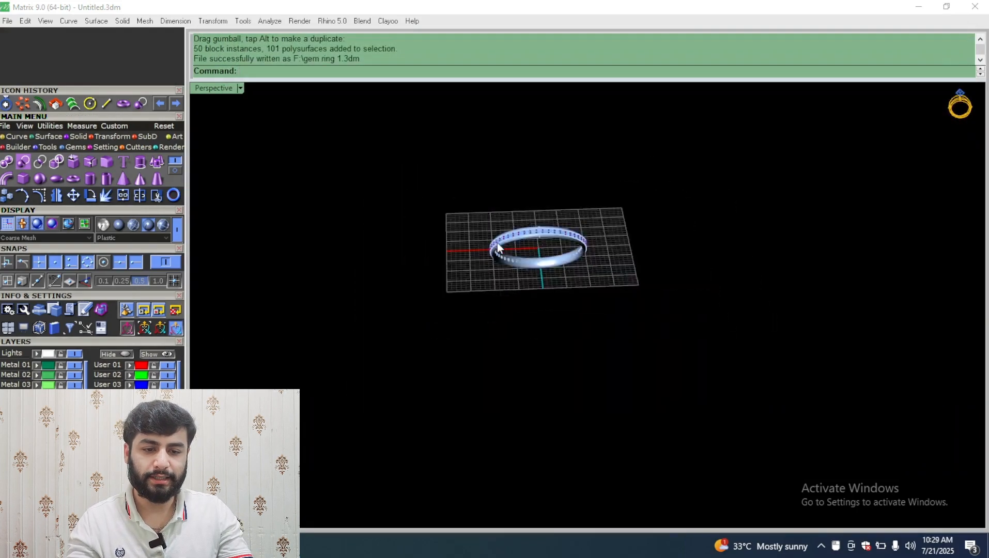
pyautogui.scroll(6, 594, 204)
pyautogui.moveTo(624, 216); pyautogui.dragTo(652, 236, button='right')
pyautogui.scroll(-6, 653, 239)
pyautogui.moveTo(653, 239); pyautogui.dragTo(318, 362)
pyautogui.scroll(5, 557, 273)
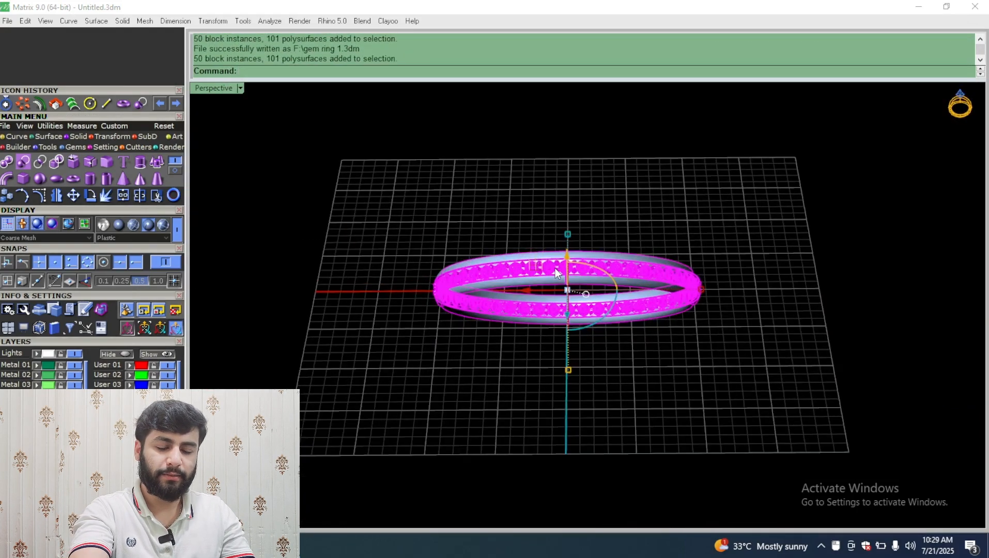
pyautogui.press('Delete')
pyautogui.scroll(-6, 627, 206)
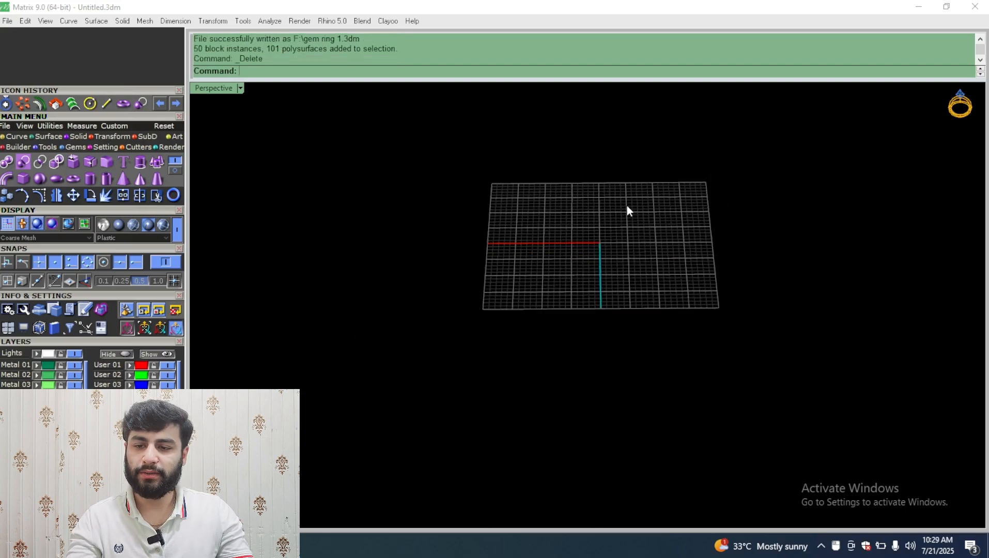
pyautogui.scroll(8, 626, 206)
pyautogui.keyDown('shift'); pyautogui.moveTo(644, 222); pyautogui.dragTo(310, 273, button='right'); pyautogui.keyUp('shift')
pyautogui.scroll(-5, 555, 251)
pyautogui.scroll(3, 547, 269)
pyautogui.scroll(-3, 589, 269)
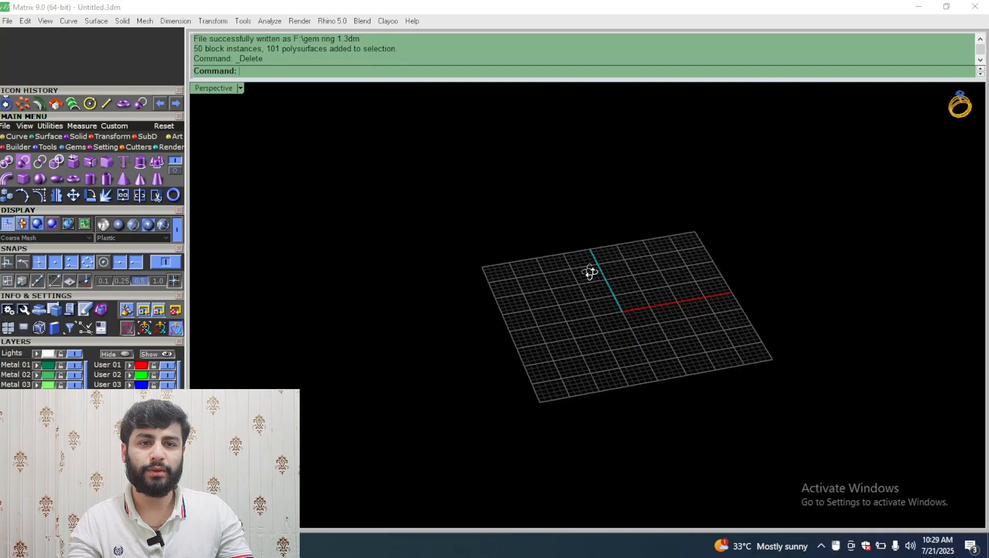
pyautogui.moveTo(589, 269); pyautogui.dragTo(572, 322, button='right')
pyautogui.scroll(4, 635, 297)
pyautogui.scroll(-4, 635, 297)
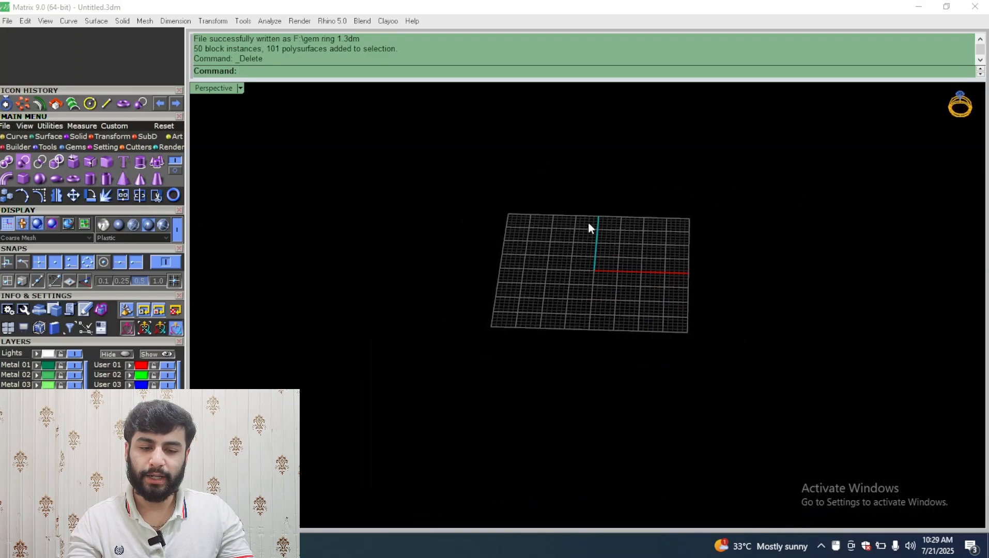
pyautogui.moveTo(587, 227); pyautogui.dragTo(614, 330, button='right')
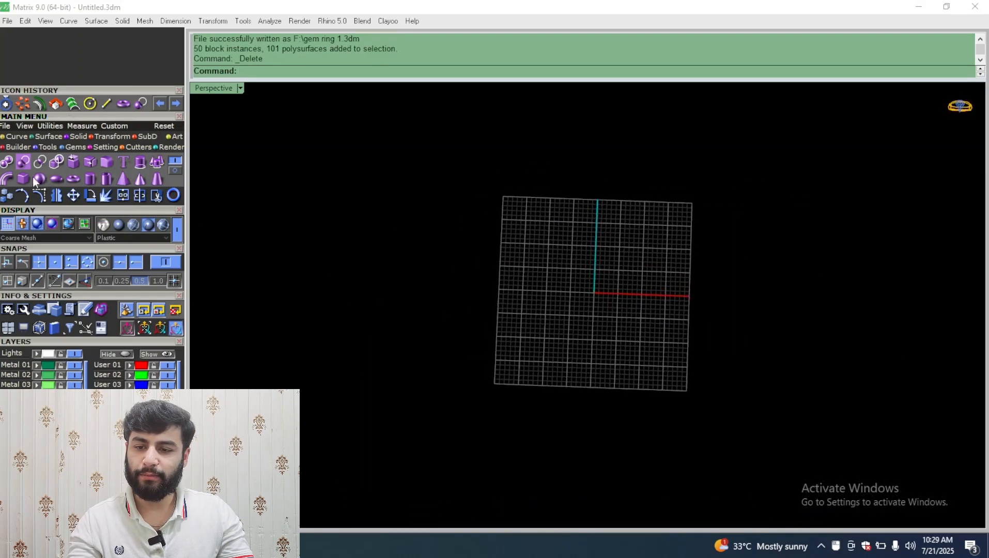
pyautogui.moveTo(496, 250)
pyautogui.mouseDown(button='right')
pyautogui.moveTo(557, 245)
pyautogui.moveTo(505, 250)
pyautogui.mouseUp(button='right')
pyautogui.scroll(3, 608, 249)
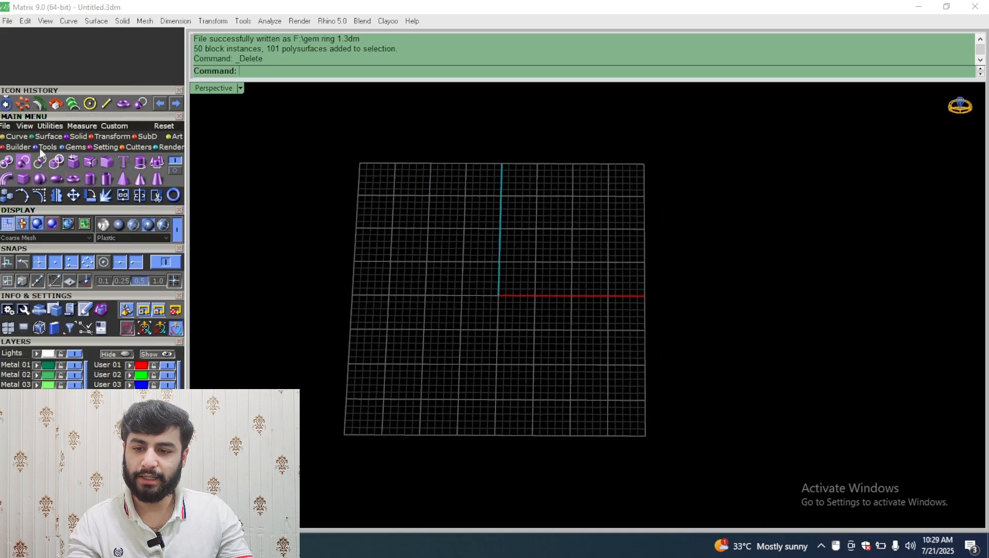
# Draw a short slanted line beside the grid's edge in the Perspective view
pyautogui.click(17, 136)
pyautogui.click(22, 161)
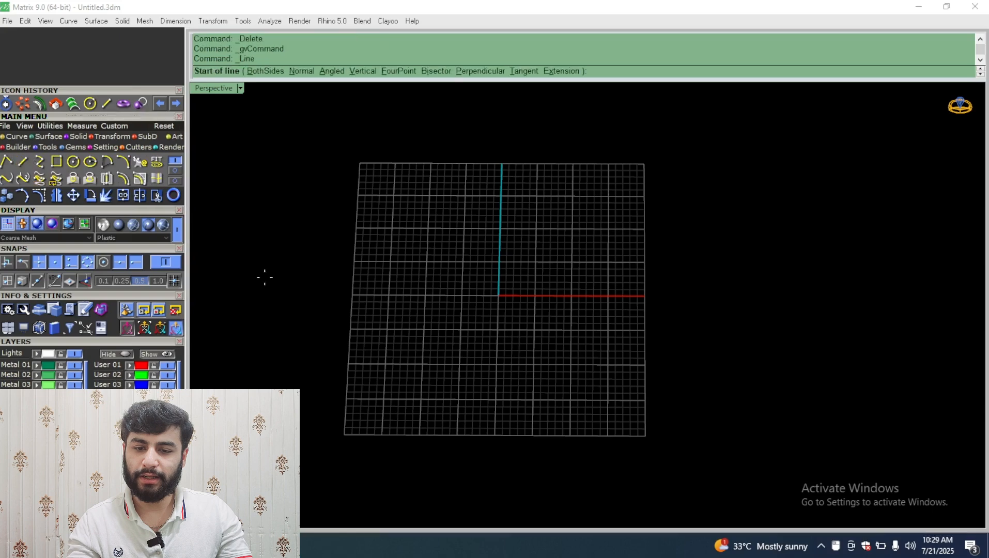
pyautogui.click(285, 274)
pyautogui.click(353, 228)
# Create a pipe along the slanted line with start and end diameters of 1.000 and Cap set to None
pyautogui.press('F6')
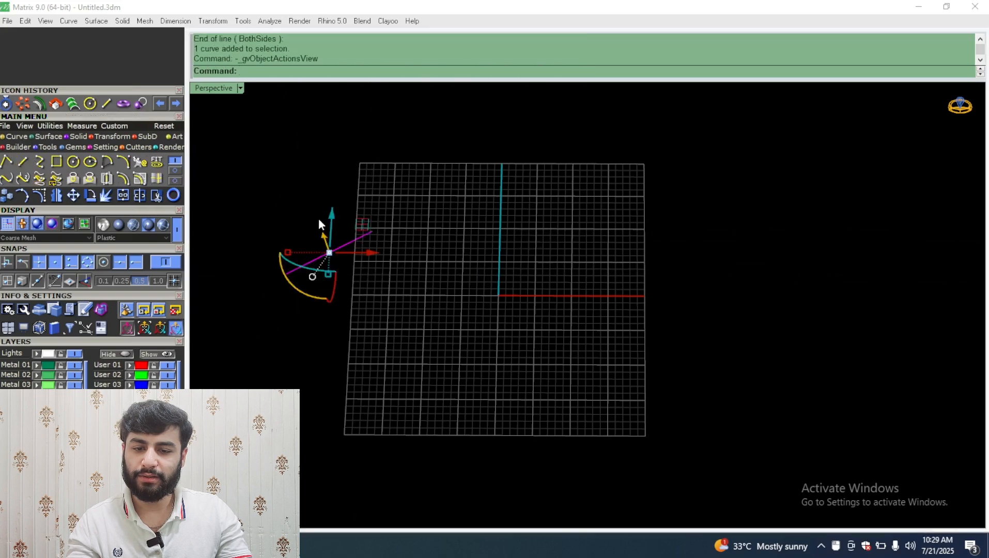
pyautogui.click(313, 168)
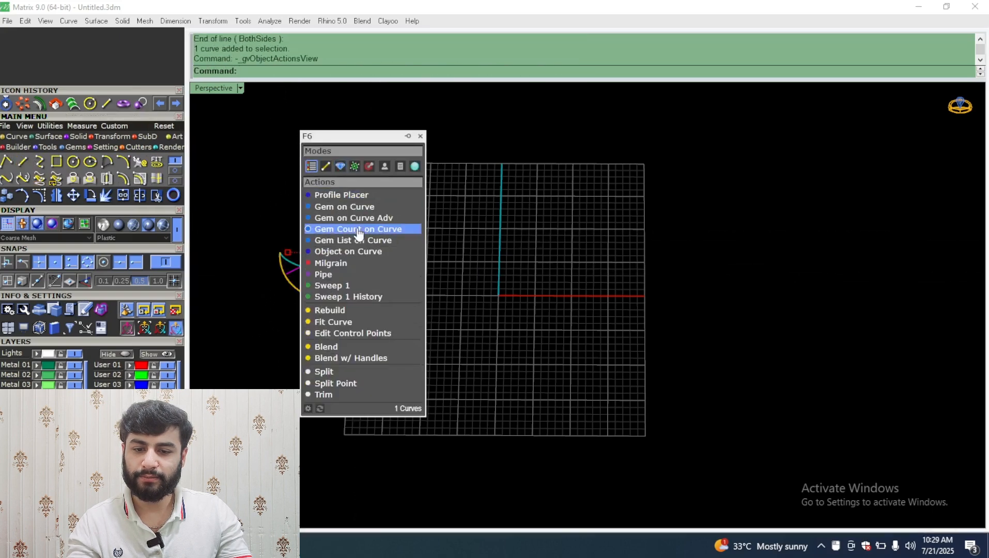
pyautogui.click(351, 275)
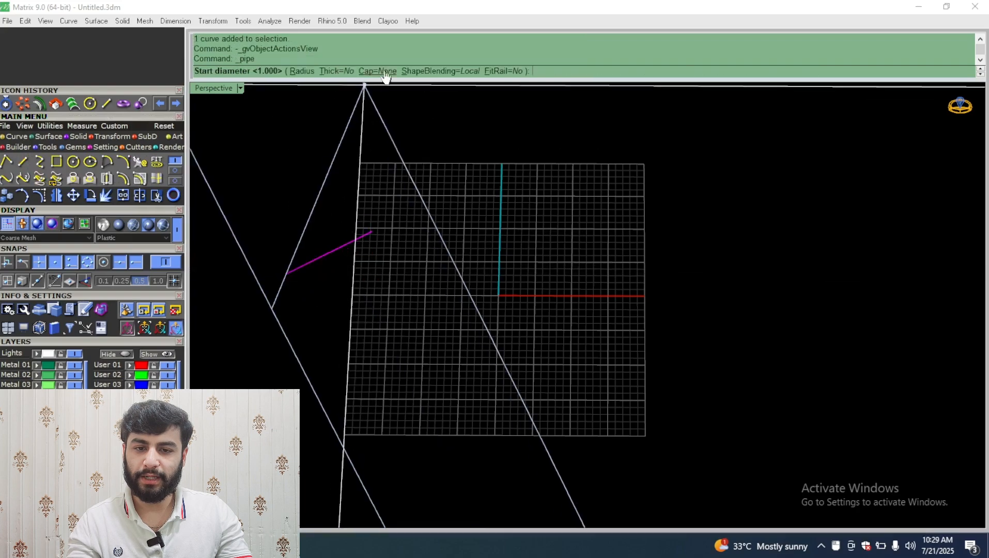
pyautogui.press('Return')
pyautogui.press('Return')
pyautogui.press('Return')
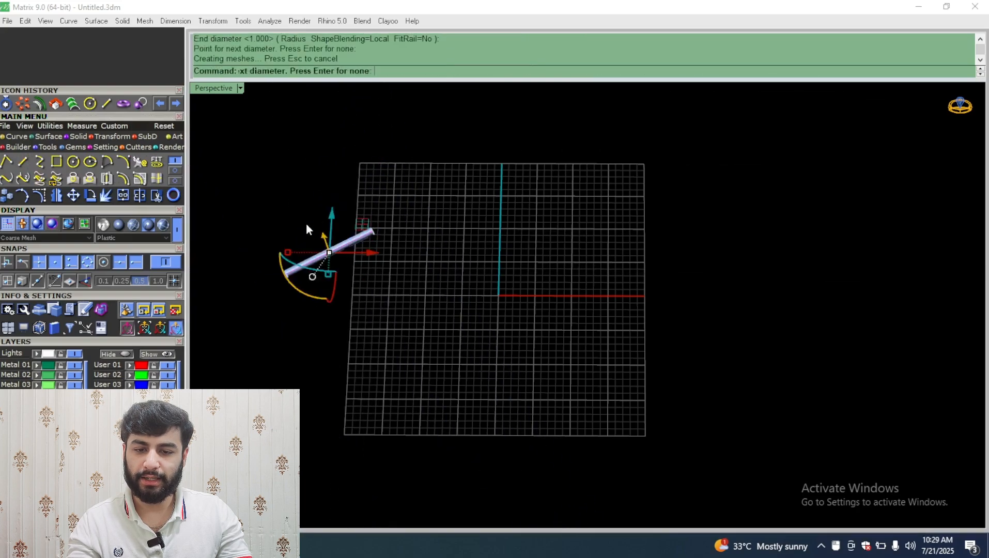
pyautogui.scroll(5, 316, 242)
pyautogui.moveTo(316, 244); pyautogui.dragTo(457, 180, button='right')
pyautogui.scroll(3, 428, 231)
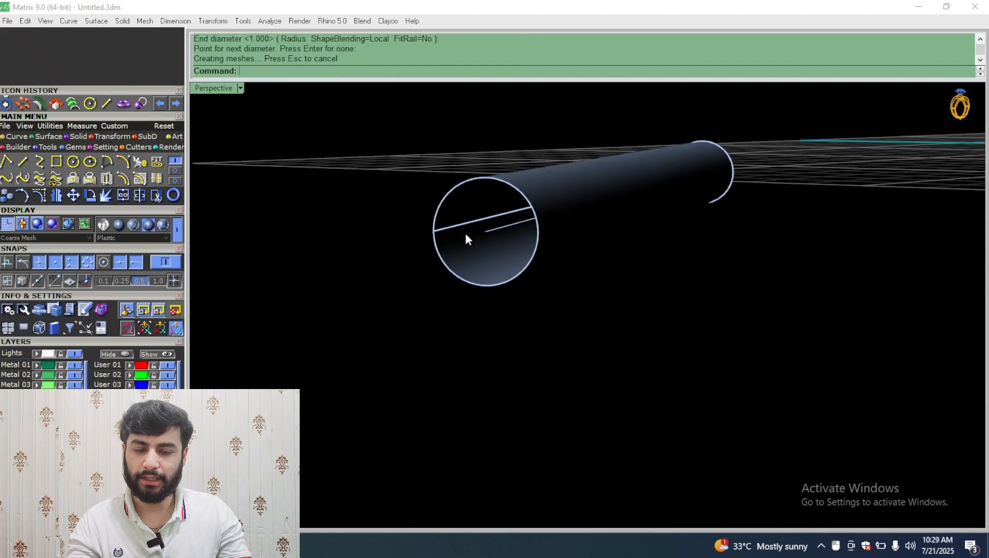
# Cap both open planar ends of the pipe with Cap Planar
pyautogui.scroll(-4, 466, 234)
pyautogui.moveTo(433, 185); pyautogui.dragTo(477, 250, button='right')
pyautogui.scroll(5, 477, 250)
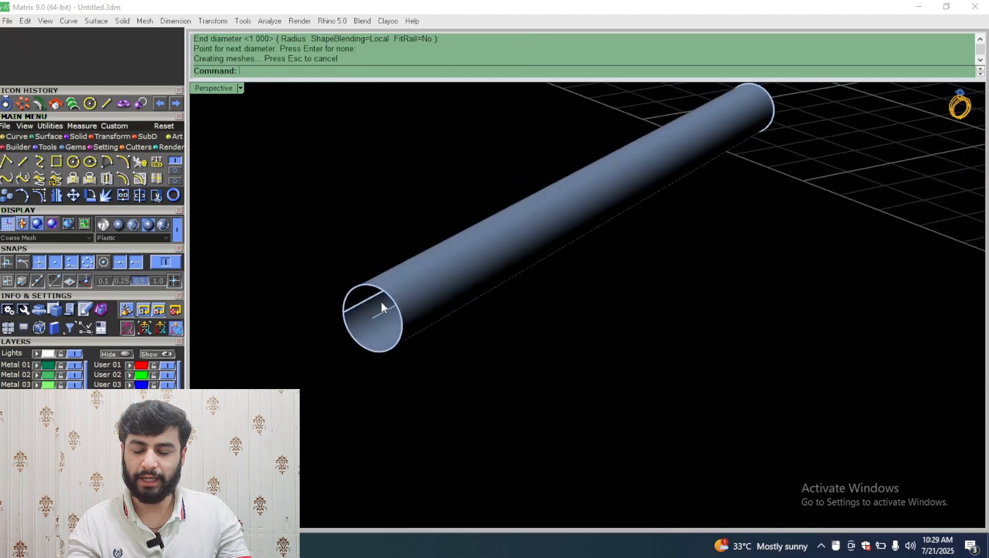
pyautogui.scroll(-5, 382, 307)
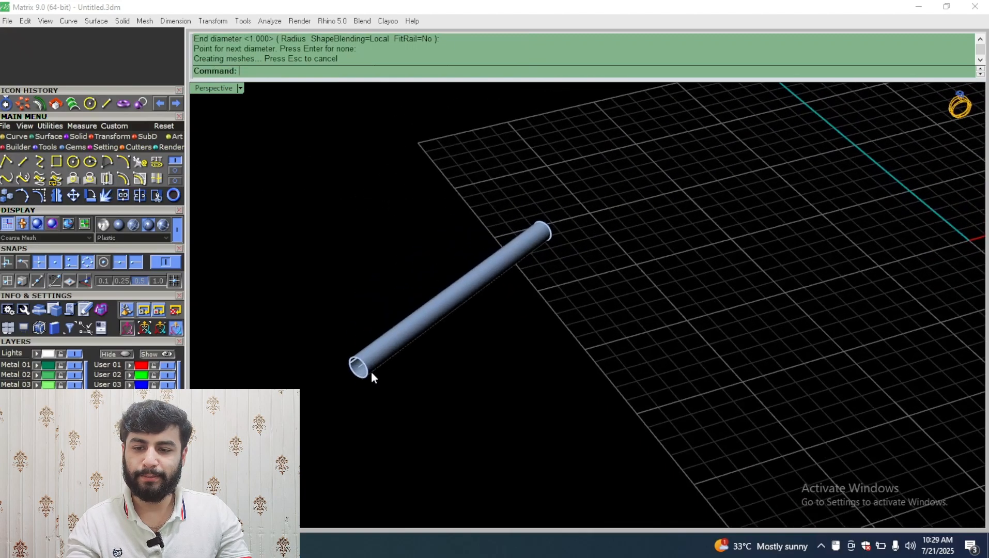
pyautogui.click(73, 135)
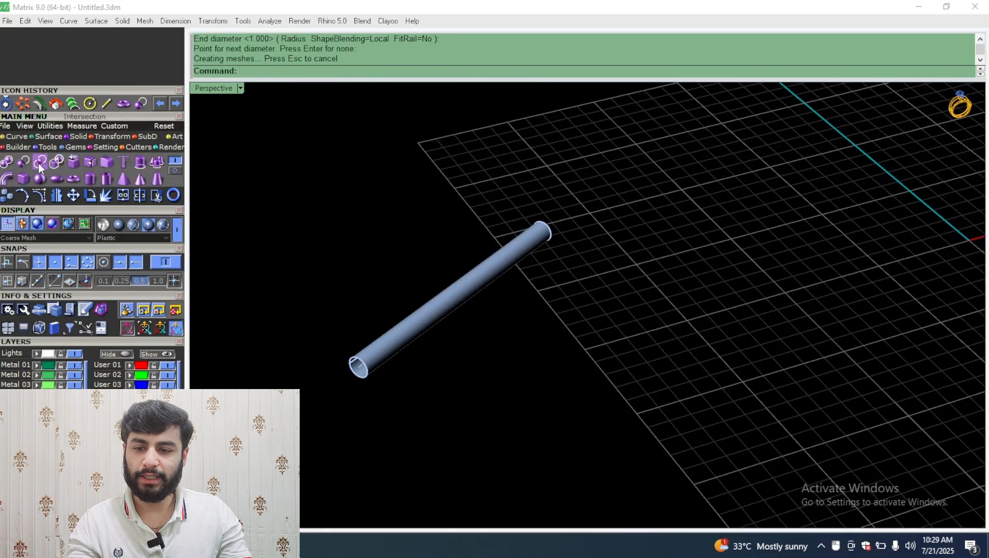
pyautogui.moveTo(391, 322); pyautogui.dragTo(425, 265, button='right')
pyautogui.keyDown('shift'); pyautogui.moveTo(368, 293); pyautogui.dragTo(505, 242, button='right'); pyautogui.keyUp('shift')
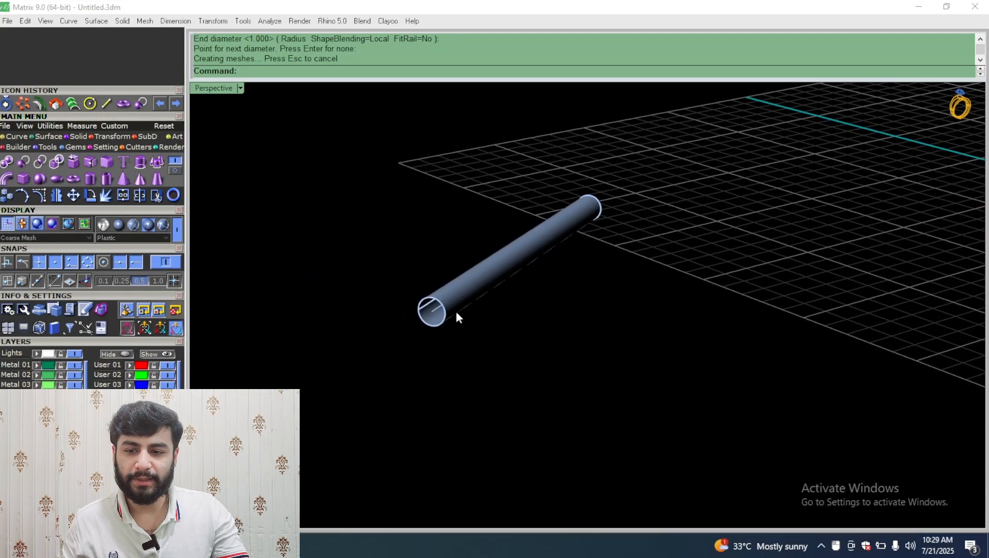
pyautogui.scroll(2, 429, 309)
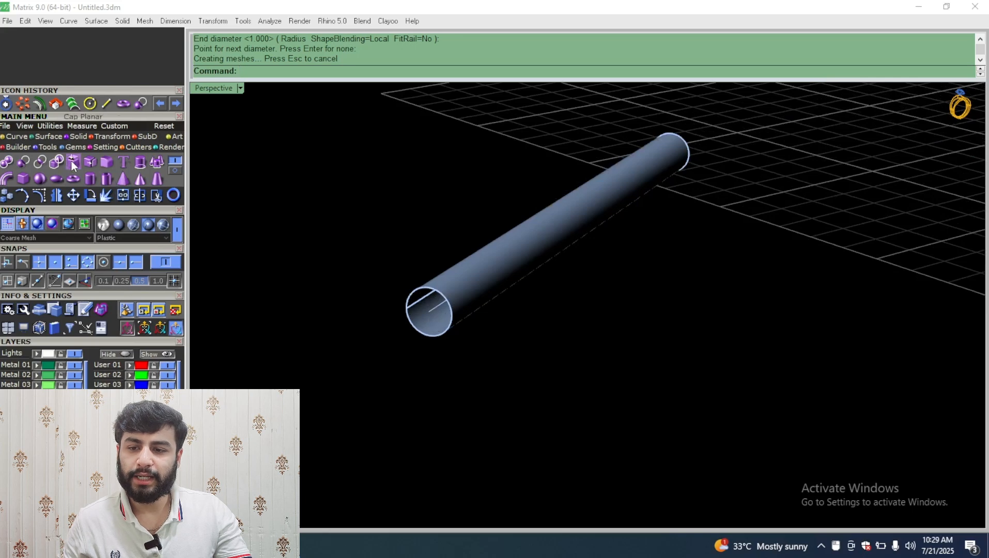
pyautogui.click(71, 160)
pyautogui.click(431, 289)
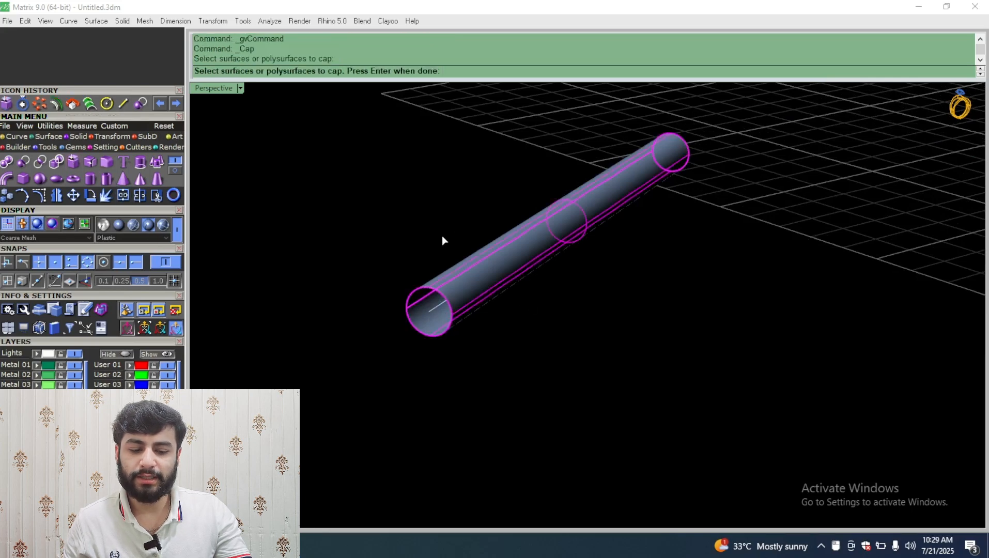
pyautogui.press('Return')
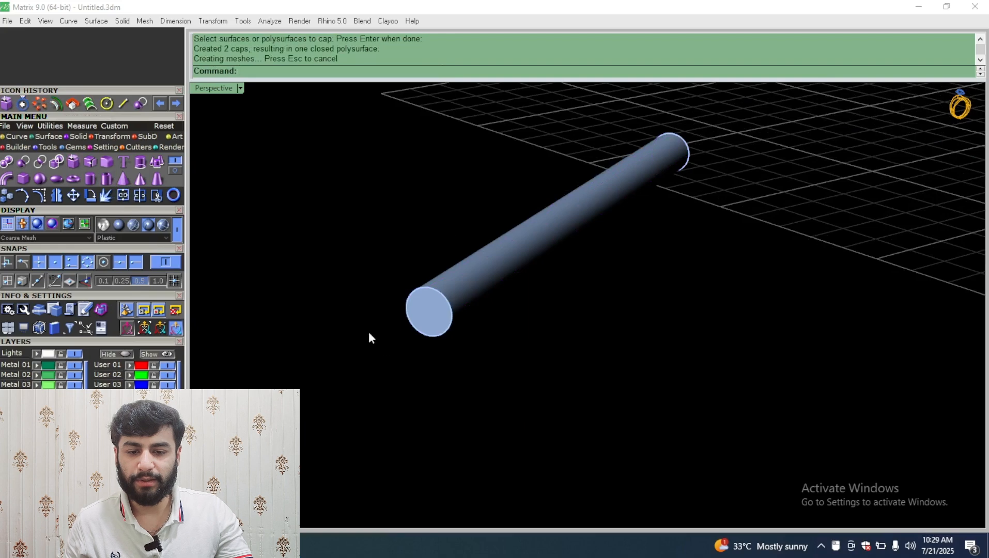
pyautogui.click(428, 309)
pyautogui.click(416, 209)
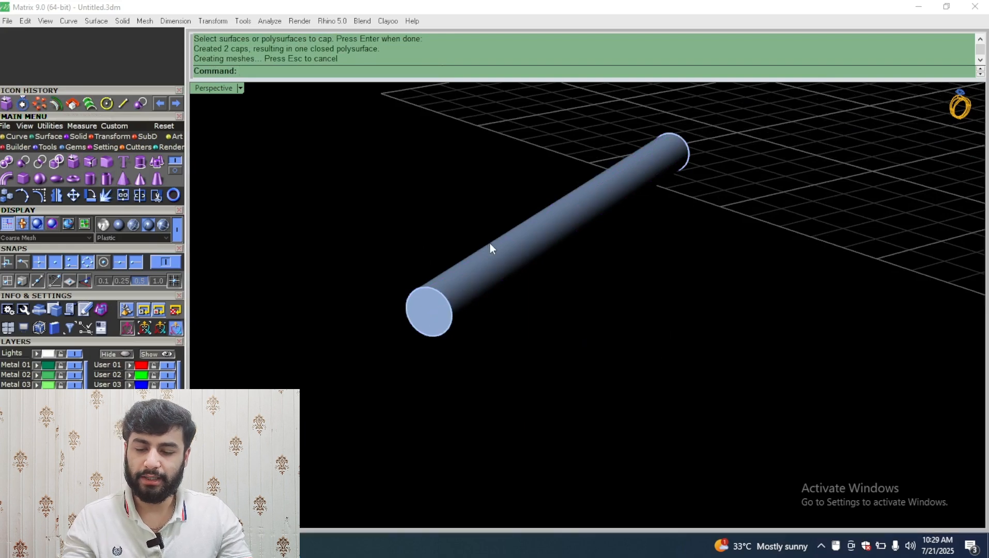
# Undo the last cap and reapply Cap Planar to the already selected pipe
pyautogui.hotkey('ctrl', 'z')
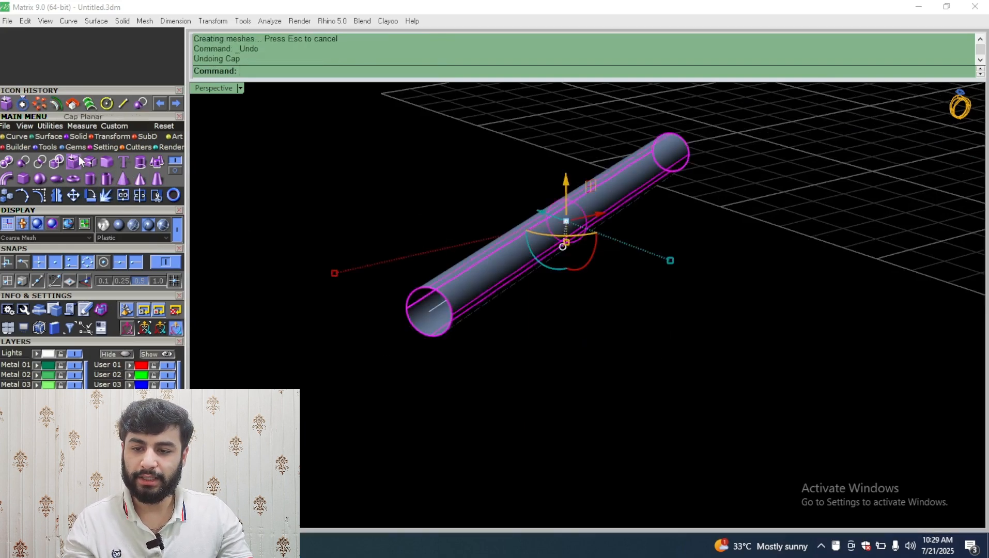
pyautogui.click(73, 162)
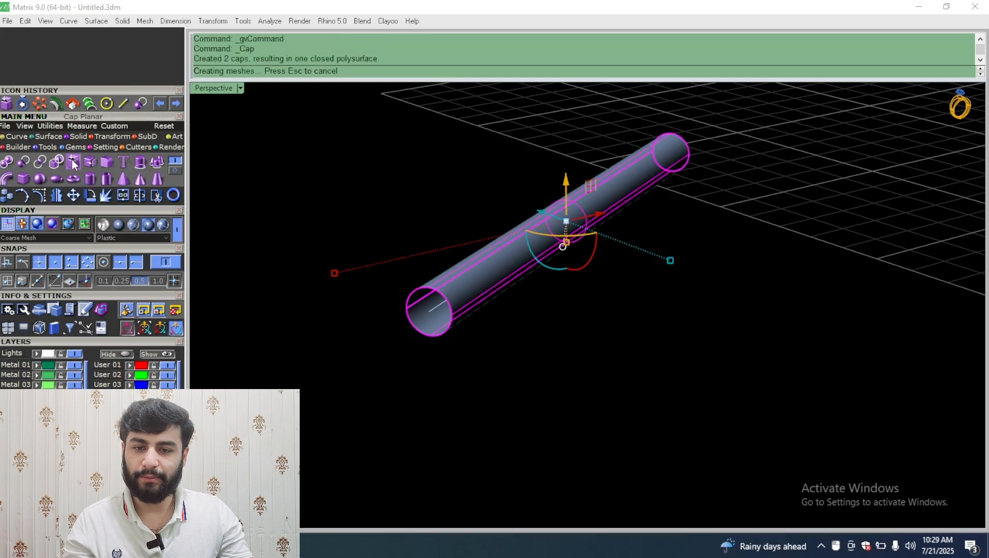
pyautogui.click(377, 214)
# Select the capped pipe together with its centre line and delete both from the scene
pyautogui.scroll(-6, 444, 240)
pyautogui.moveTo(445, 240); pyautogui.dragTo(521, 261, button='right')
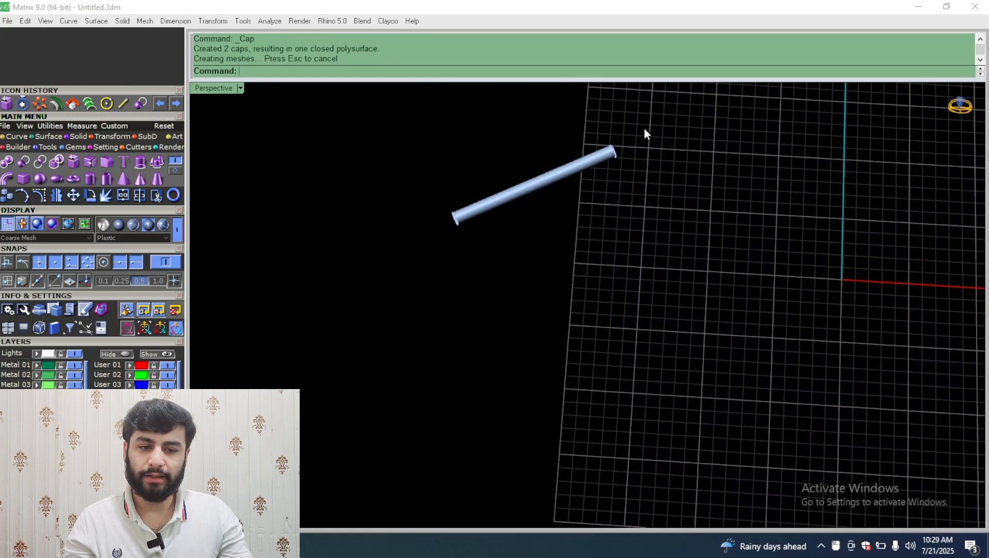
pyautogui.moveTo(644, 133); pyautogui.dragTo(391, 266)
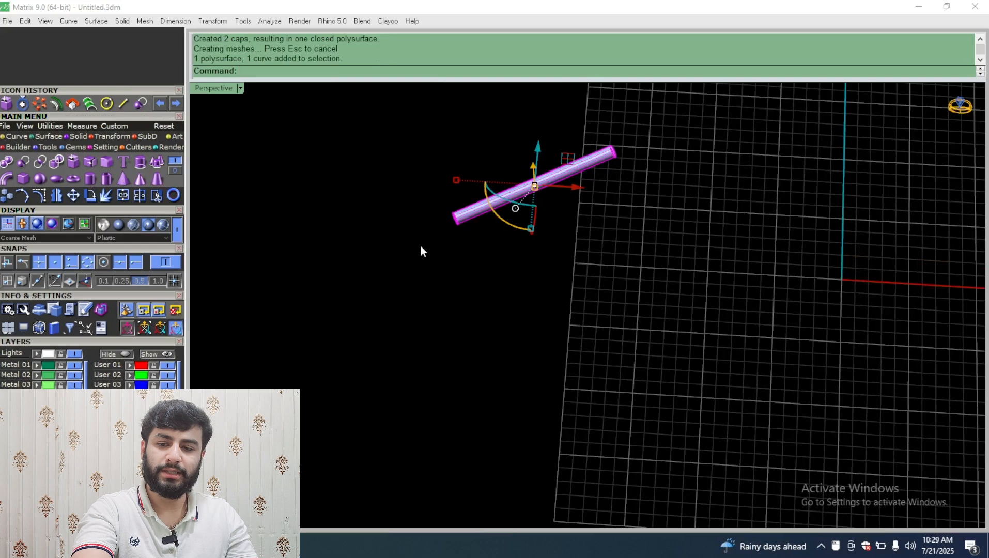
pyautogui.press('Delete')
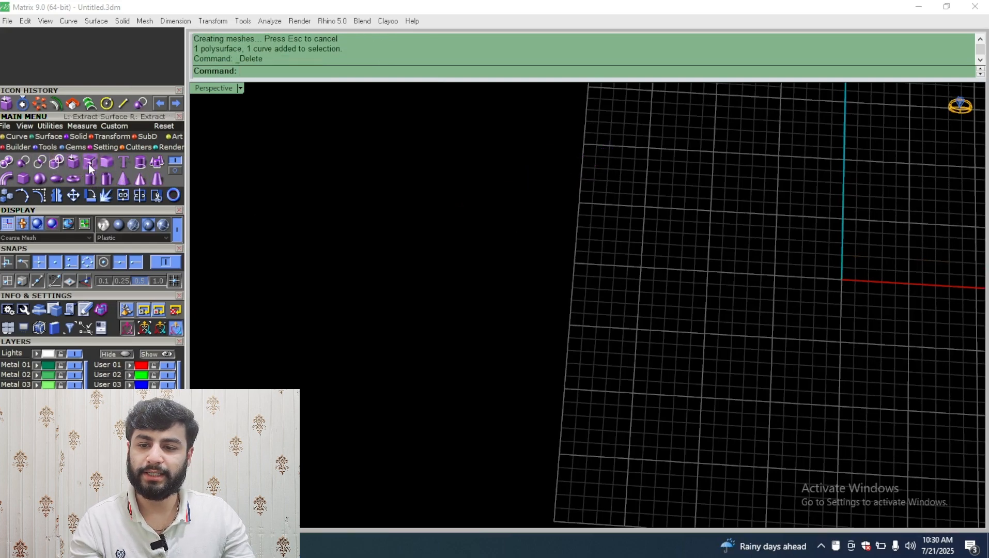
pyautogui.click(16, 136)
pyautogui.click(89, 161)
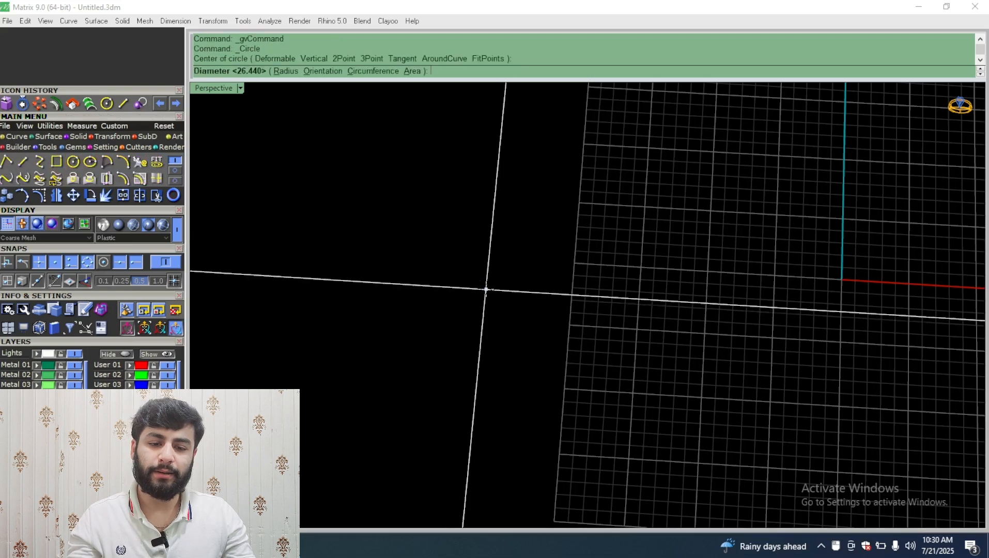
pyautogui.click(483, 286)
pyautogui.press('Escape')
# Draw a large solid sphere beside the grid in the Perspective view
pyautogui.click(78, 137)
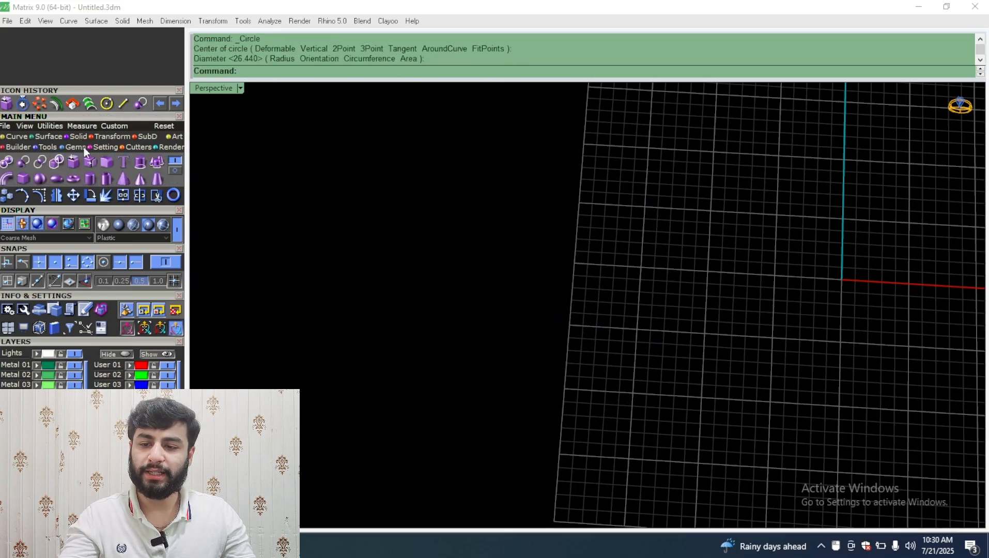
pyautogui.click(41, 181)
pyautogui.click(441, 296)
pyautogui.click(538, 376)
pyautogui.moveTo(538, 375)
pyautogui.mouseDown(button='right')
pyautogui.moveTo(544, 274)
pyautogui.moveTo(543, 296)
pyautogui.mouseUp(button='right')
# Extract a horizontal isocurve in the U direction near the top of the sphere
pyautogui.click(17, 136)
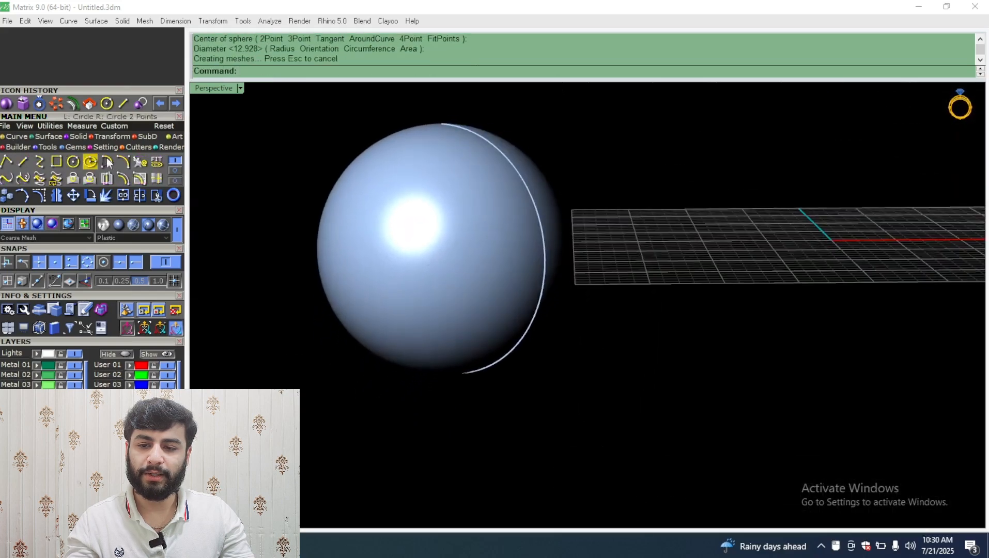
pyautogui.click(157, 178)
pyautogui.click(456, 172)
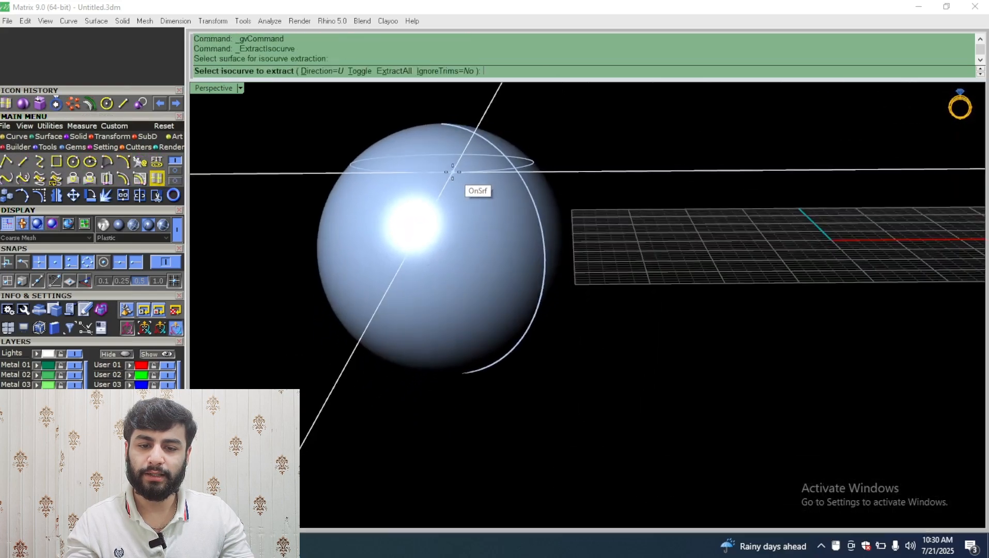
pyautogui.click(455, 171)
pyautogui.press('Return')
# Trim away the sphere's cap above the extracted isocurve
pyautogui.click(157, 199)
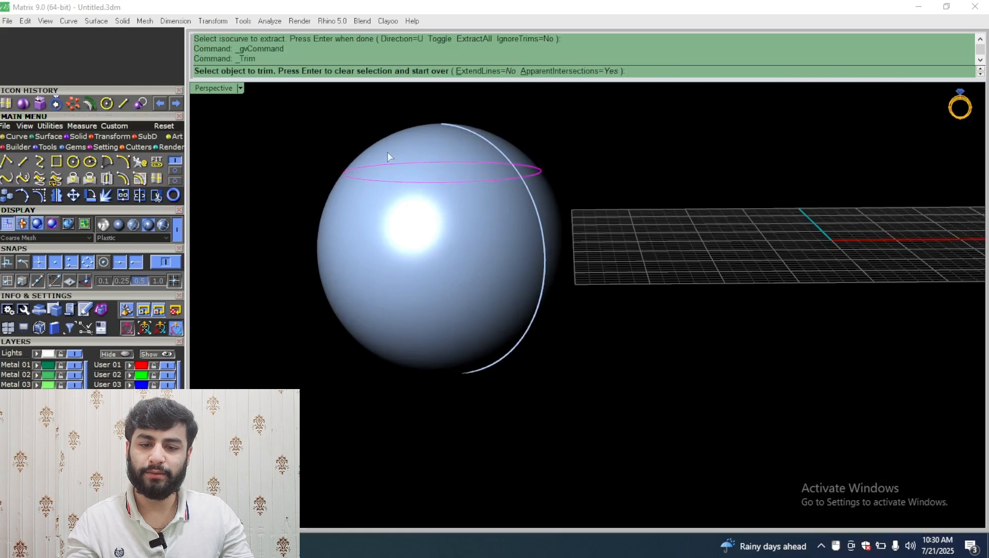
pyautogui.click(418, 139)
pyautogui.press('Return')
# Offset the trimmed sphere surface inward by a distance of 1 with Solid=Yes and DeleteInput=Yes to form a thick bowl
pyautogui.click(454, 194)
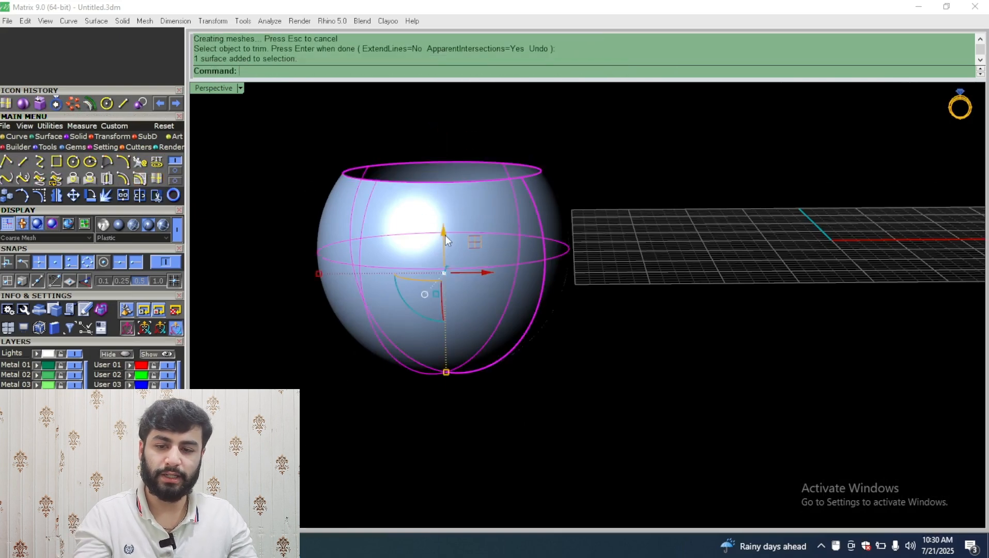
pyautogui.click(48, 136)
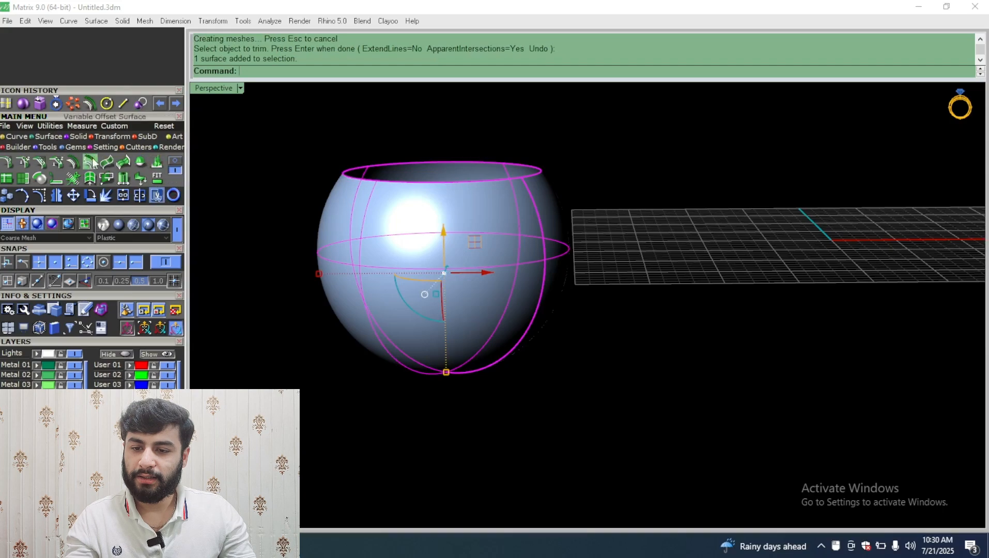
pyautogui.click(74, 164)
pyautogui.press('Return')
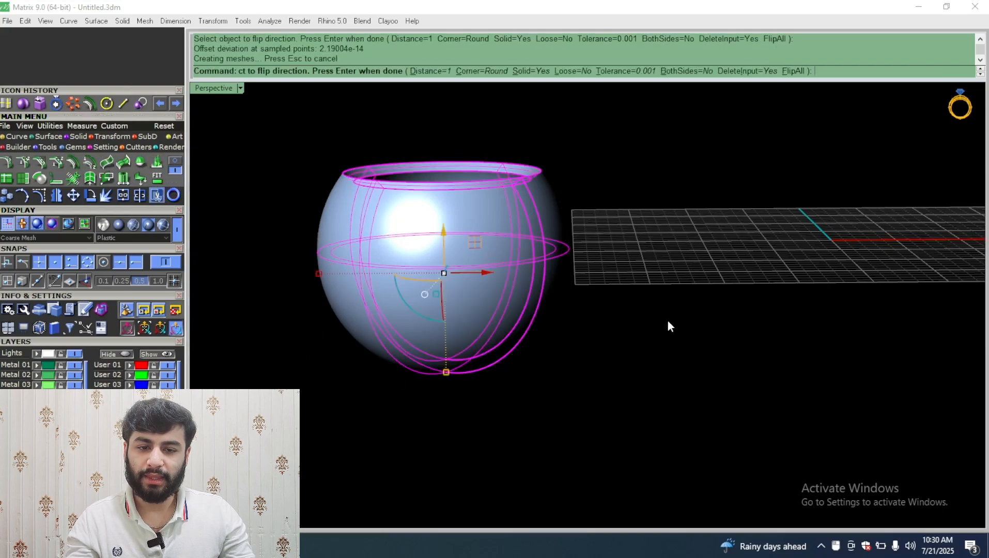
pyautogui.moveTo(669, 324); pyautogui.dragTo(635, 227, button='right')
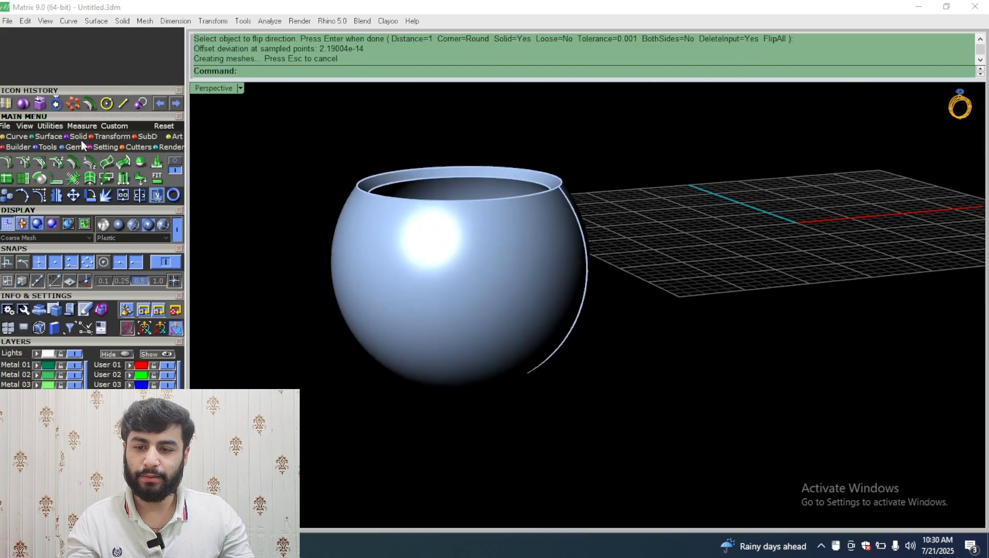
# Extract the outer wall surface from the hollow bowl with Copy=No
pyautogui.click(82, 138)
pyautogui.moveTo(556, 295); pyautogui.dragTo(388, 214, button='right')
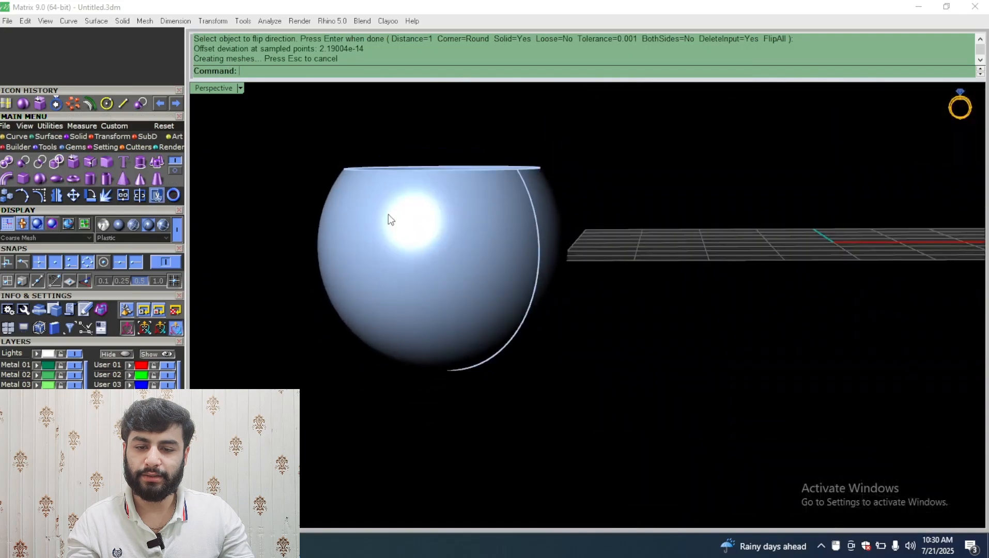
pyautogui.scroll(6, 445, 194)
pyautogui.scroll(-6, 450, 193)
pyautogui.moveTo(450, 193); pyautogui.dragTo(450, 204, button='right')
pyautogui.scroll(-4, 451, 203)
pyautogui.moveTo(449, 248)
pyautogui.mouseDown(button='right')
pyautogui.moveTo(435, 232)
pyautogui.moveTo(441, 242)
pyautogui.mouseUp(button='right')
pyautogui.scroll(5, 426, 250)
pyautogui.click(93, 163)
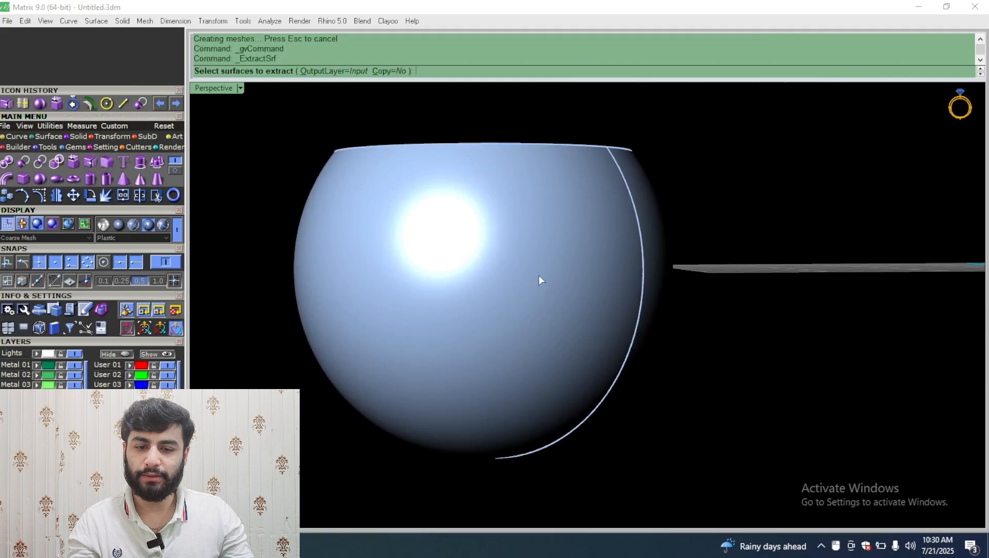
pyautogui.click(501, 261)
pyautogui.press('Return')
# Move the extracted outer surface sideways along the red axis, clear of the remaining bowl
pyautogui.scroll(-5, 501, 261)
pyautogui.moveTo(501, 261); pyautogui.dragTo(542, 304, button='right')
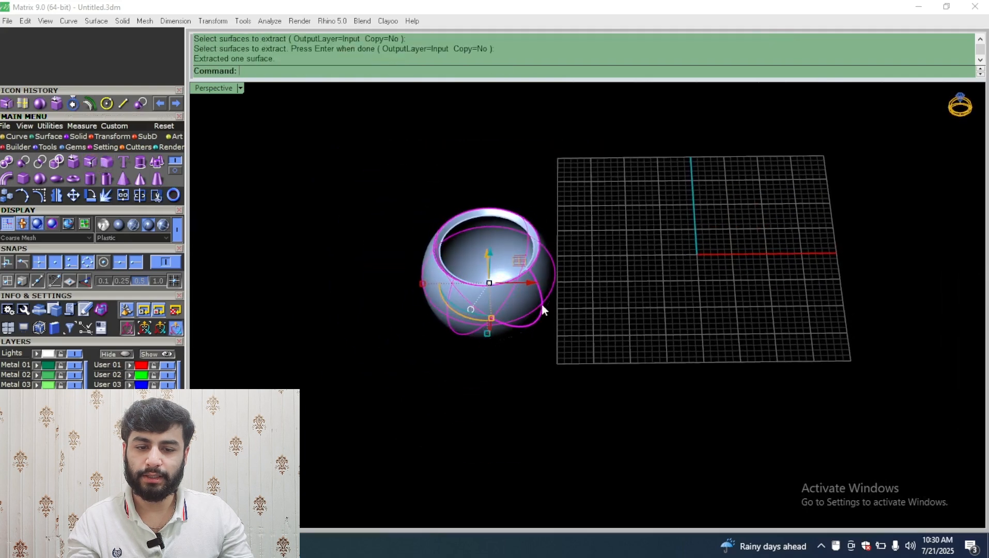
pyautogui.moveTo(526, 290); pyautogui.dragTo(715, 265)
pyautogui.press('Escape')
pyautogui.scroll(5, 646, 229)
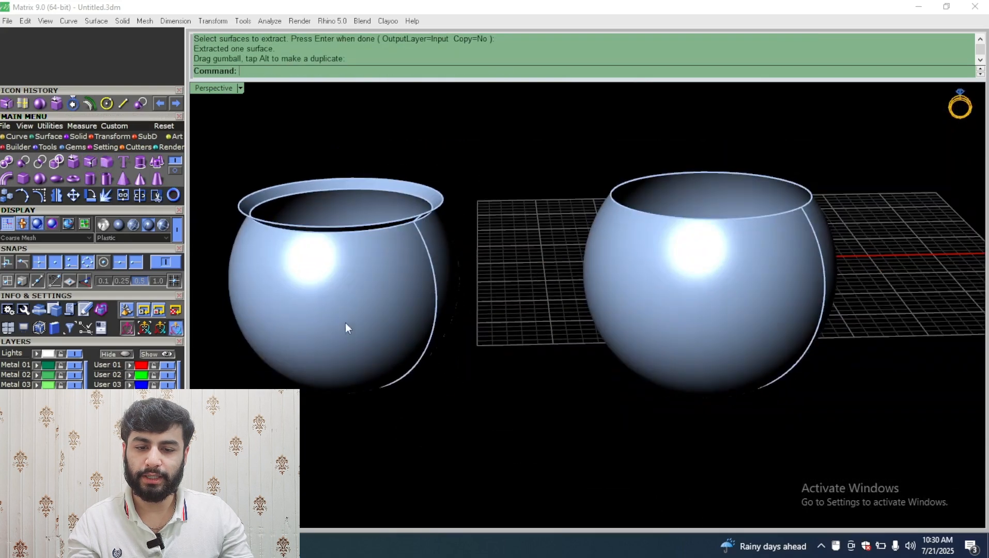
# Examine the remaining bowl and the extracted outer surface by selecting each one separately
pyautogui.click(373, 262)
pyautogui.click(514, 135)
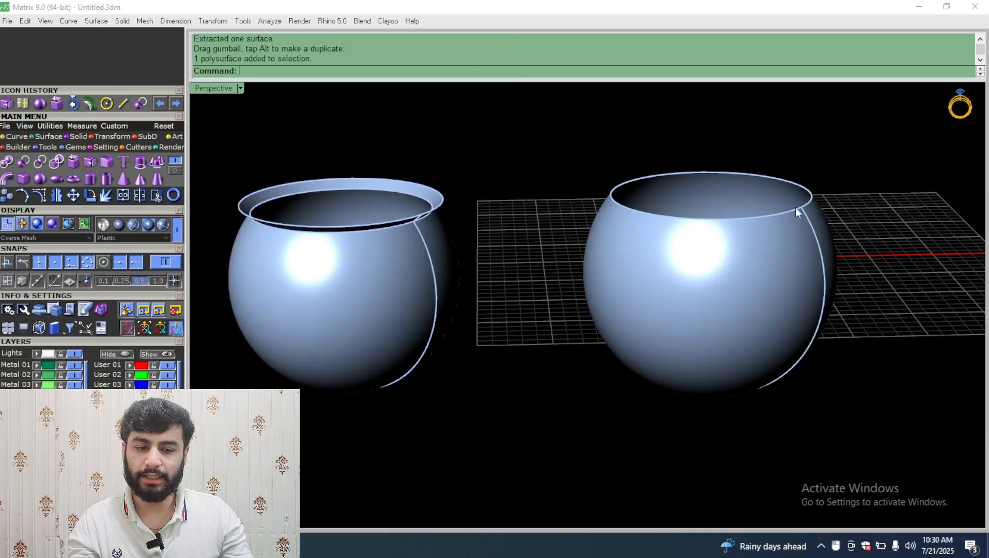
pyautogui.click(641, 203)
pyautogui.moveTo(641, 203); pyautogui.dragTo(621, 242, button='right')
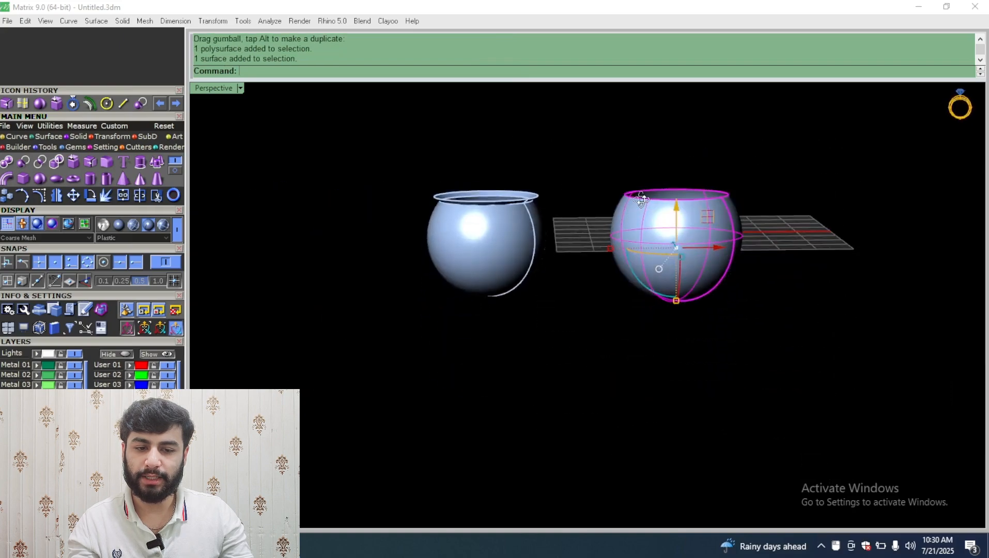
pyautogui.scroll(-4, 631, 334)
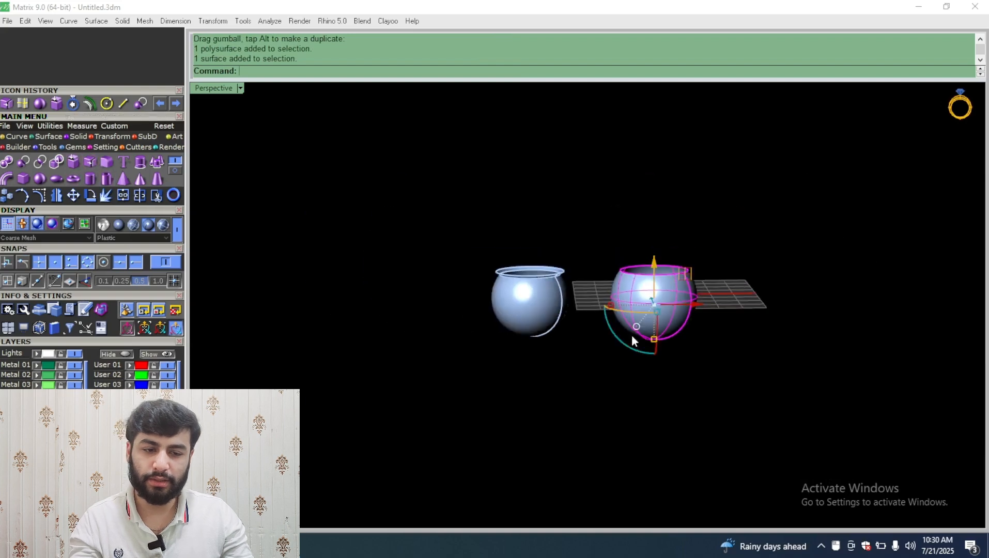
# Select both bowl pieces and the isocurve and delete them all from the scene
pyautogui.press('Escape')
pyautogui.moveTo(765, 202); pyautogui.dragTo(273, 447)
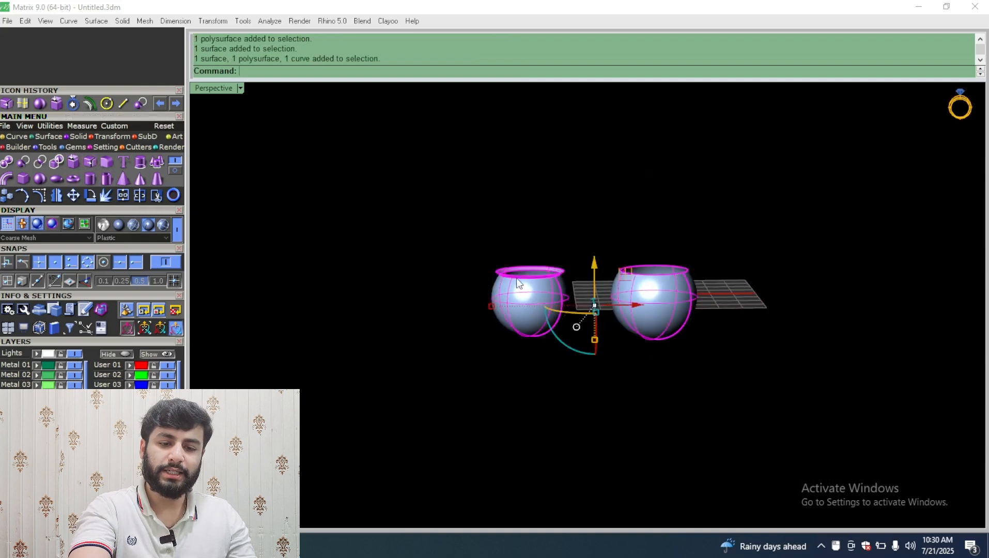
pyautogui.press('Delete')
# Create a surface text object "1.5mm" in Tw Cen MT Condensed Extra Bold, 10 millimeters high, and place it near the grid's centre
pyautogui.scroll(5, 587, 275)
pyautogui.moveTo(587, 275); pyautogui.dragTo(585, 351, button='right')
pyautogui.scroll(-7, 553, 297)
pyautogui.scroll(5, 553, 297)
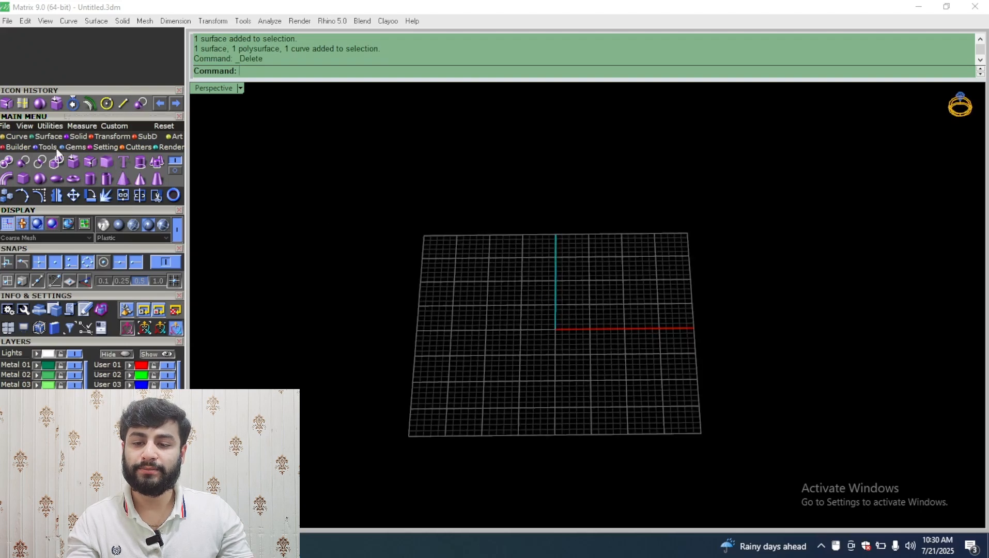
pyautogui.click(122, 161)
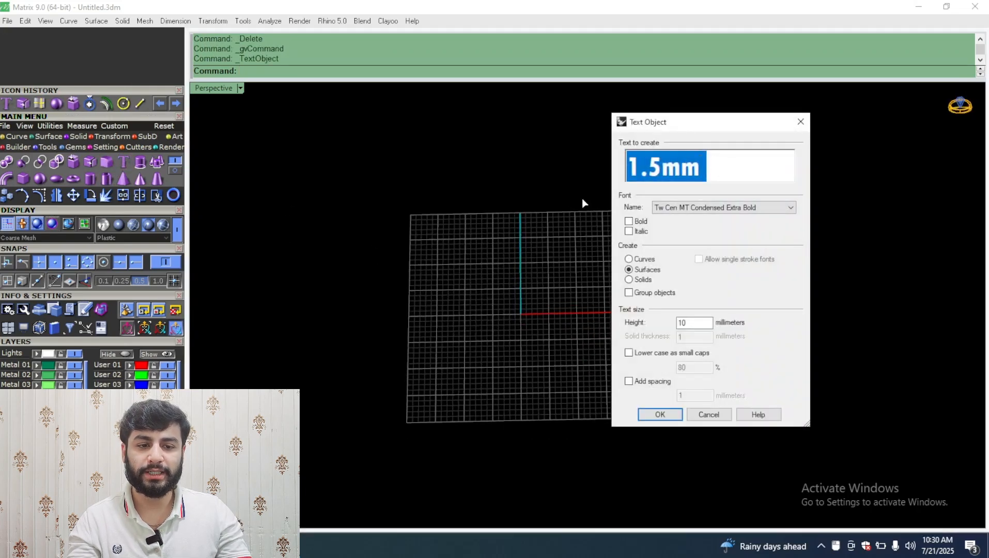
pyautogui.click(745, 171)
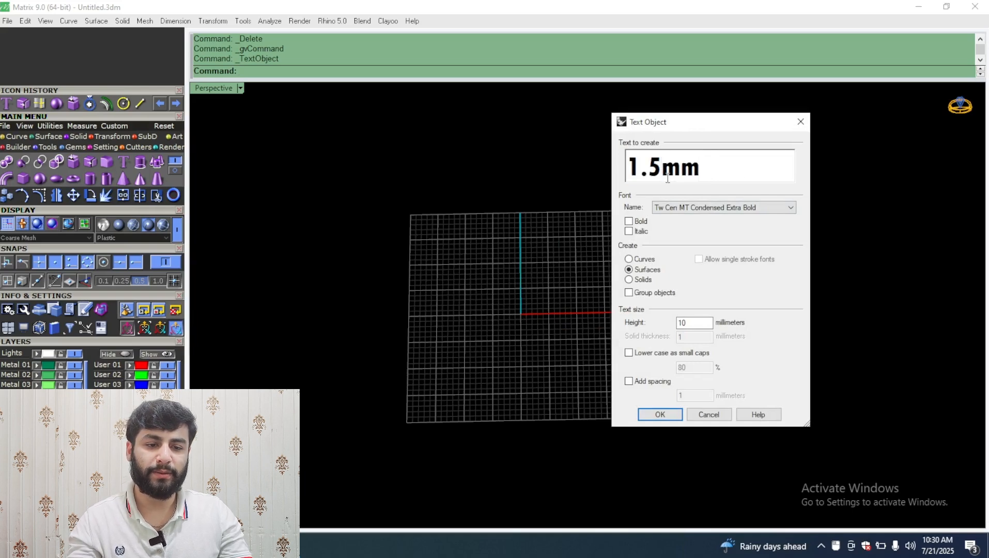
pyautogui.click(648, 411)
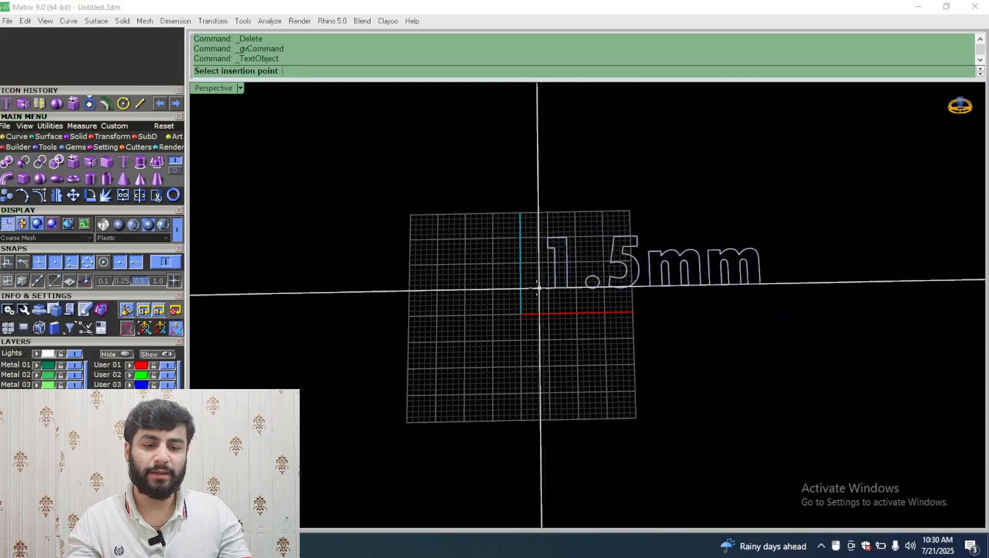
pyautogui.click(532, 292)
# Scale the whole "1.5mm" text down uniformly and move it close to the origin, just above the red axis
pyautogui.scroll(3, 671, 258)
pyautogui.moveTo(816, 202); pyautogui.dragTo(312, 379)
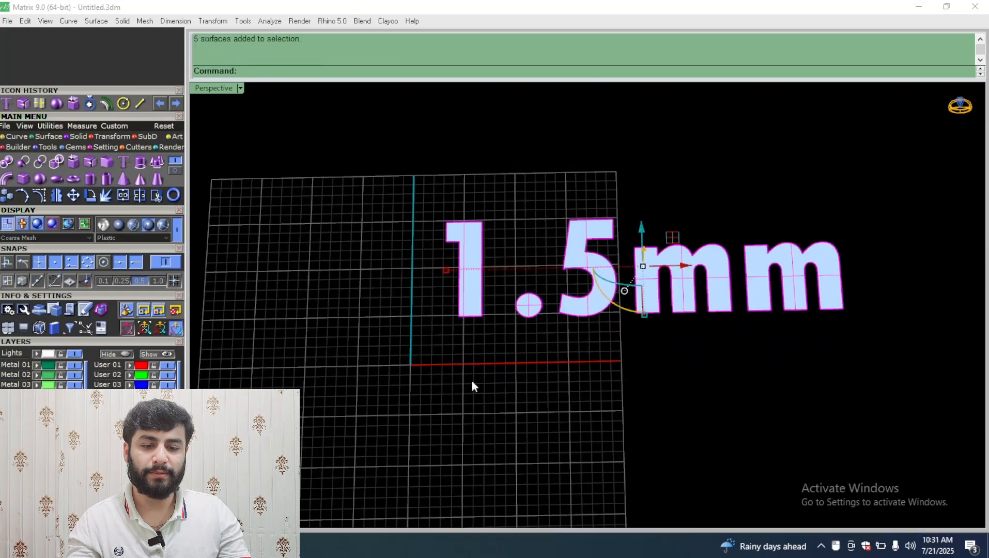
pyautogui.moveTo(471, 382)
pyautogui.mouseDown(button='right')
pyautogui.moveTo(494, 265)
pyautogui.moveTo(468, 391)
pyautogui.mouseUp(button='right')
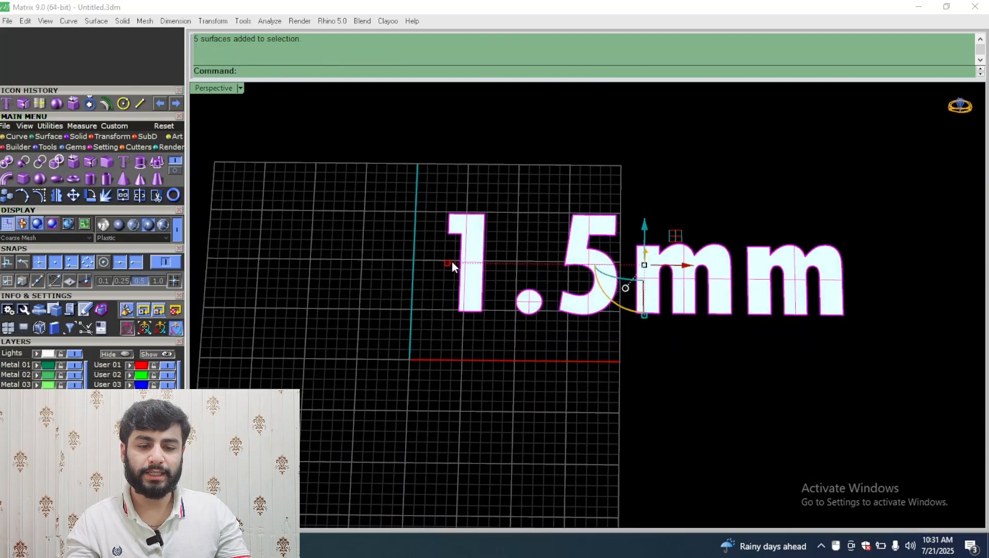
pyautogui.moveTo(452, 262); pyautogui.dragTo(612, 266)
pyautogui.moveTo(670, 238); pyautogui.dragTo(503, 315)
pyautogui.scroll(2, 463, 364)
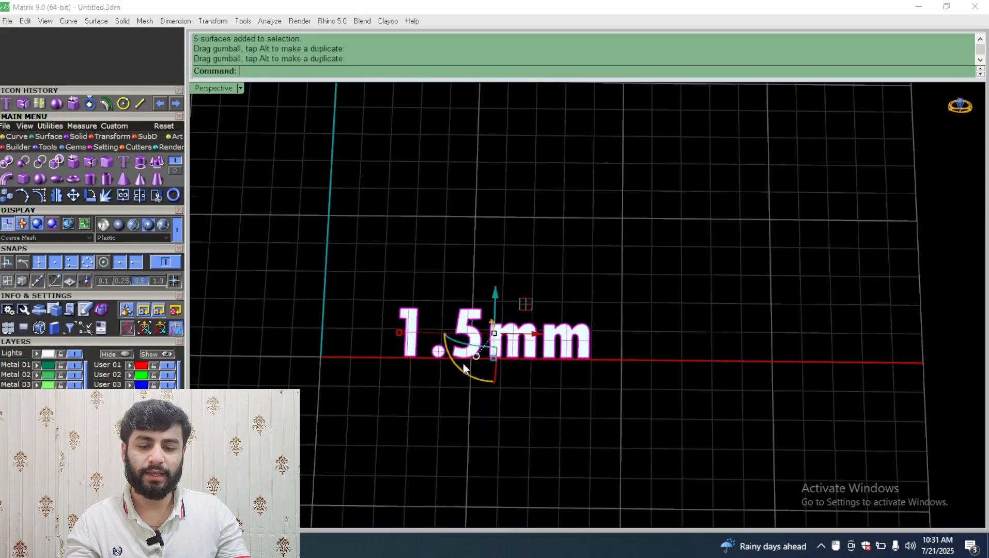
# Offset the text surfaces upward by 0.35 as solids
pyautogui.click(61, 134)
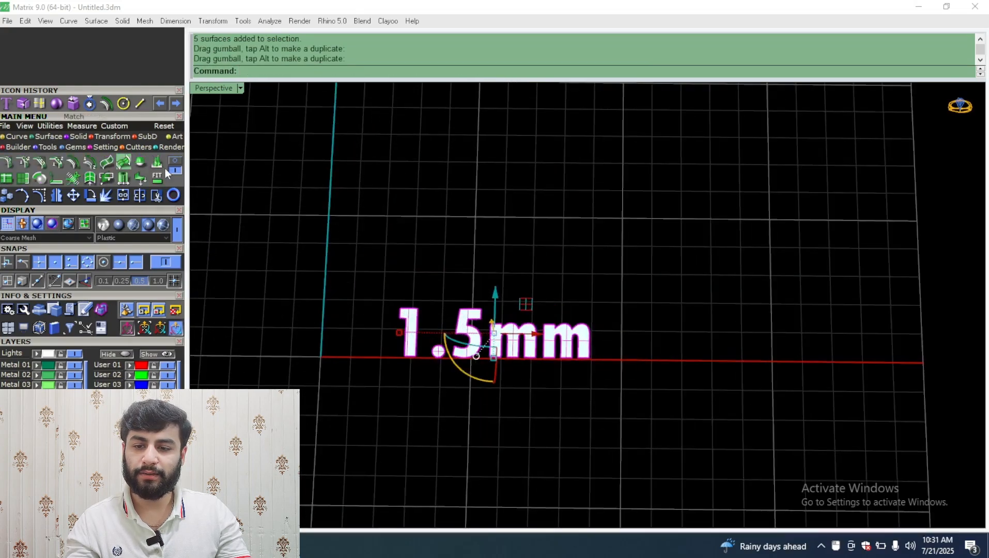
pyautogui.click(74, 161)
pyautogui.moveTo(328, 452); pyautogui.dragTo(389, 230, button='right')
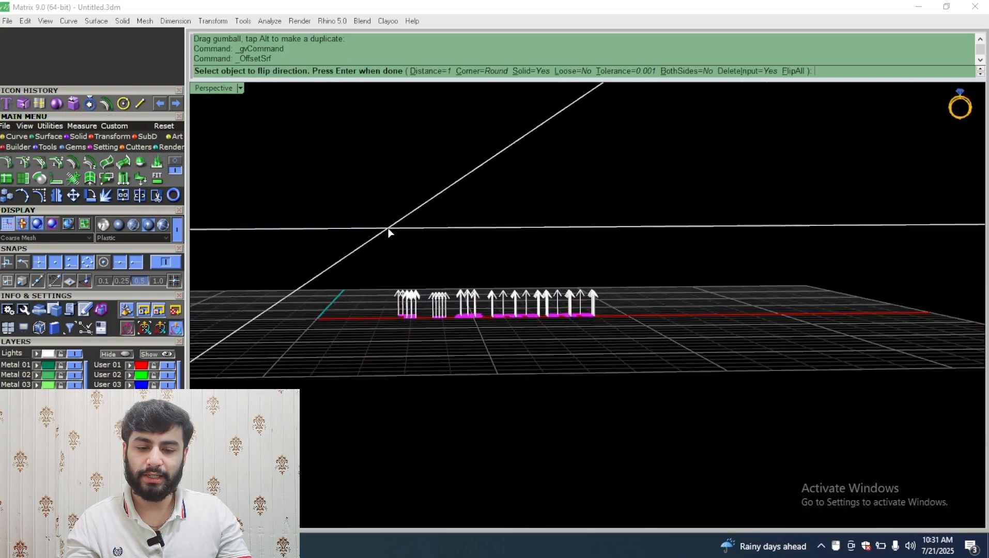
pyautogui.write('.35')
pyautogui.press('Return')
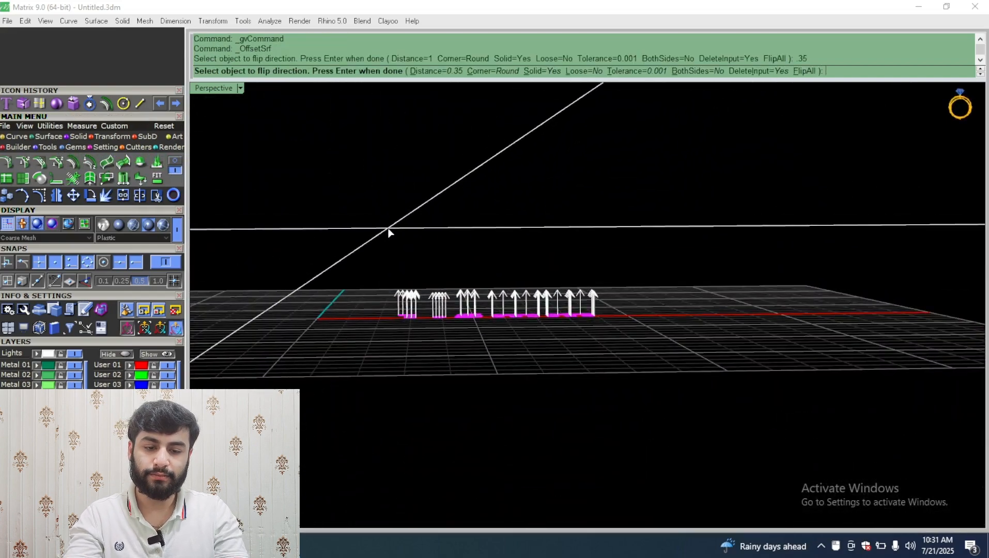
pyautogui.press('Return')
pyautogui.moveTo(468, 258); pyautogui.dragTo(476, 429, button='right')
pyautogui.scroll(4, 491, 359)
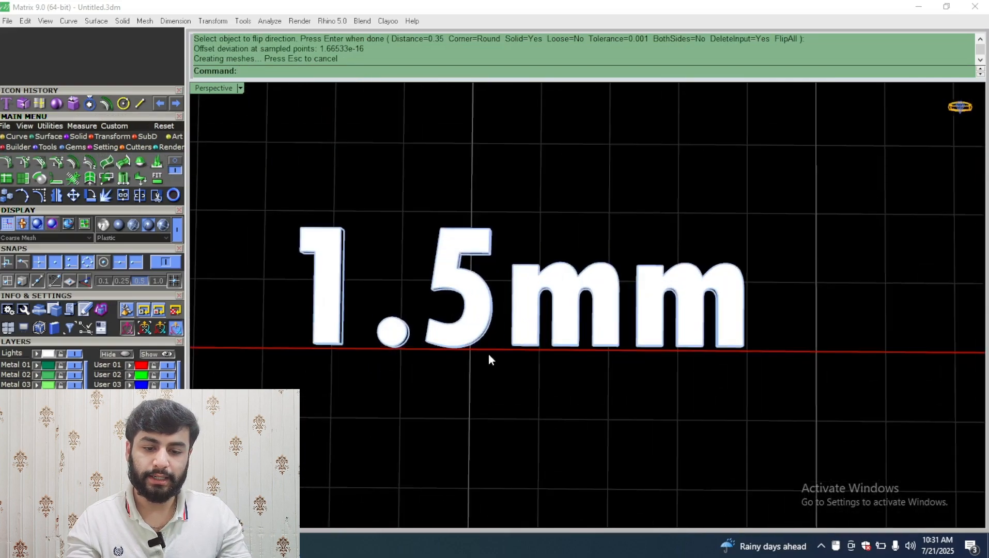
# Move the digit 1 closer to the decimal point and group all the text solids together
pyautogui.moveTo(349, 195); pyautogui.dragTo(269, 349)
pyautogui.moveTo(363, 282); pyautogui.dragTo(386, 286)
pyautogui.scroll(-3, 641, 283)
pyautogui.moveTo(759, 190); pyautogui.dragTo(434, 363)
pyautogui.hotkey('ctrl', 'g')
pyautogui.click(542, 161)
# Create a torus ring centred on the origin at 0,0,0, large enough to surround the text
pyautogui.moveTo(692, 356); pyautogui.dragTo(310, 186, button='right')
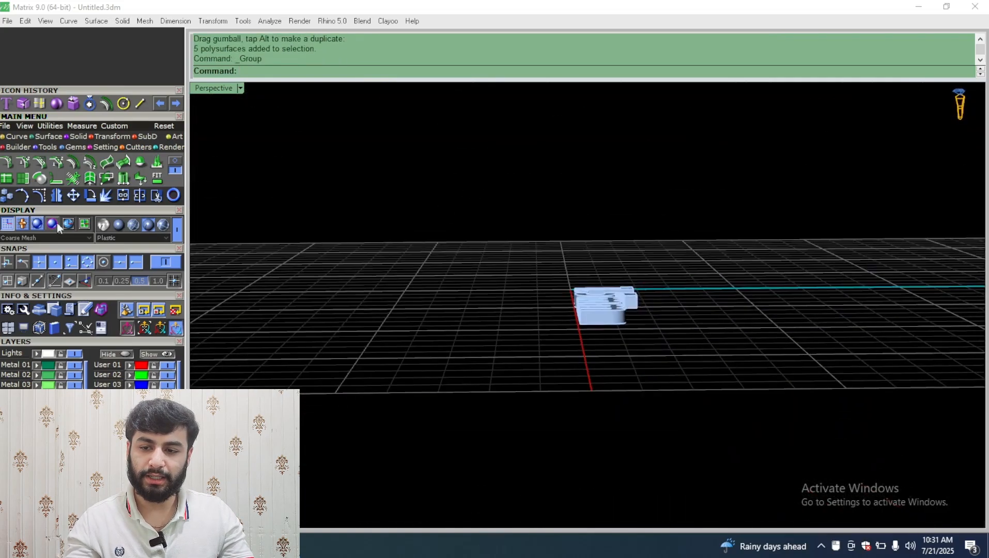
pyautogui.click(78, 137)
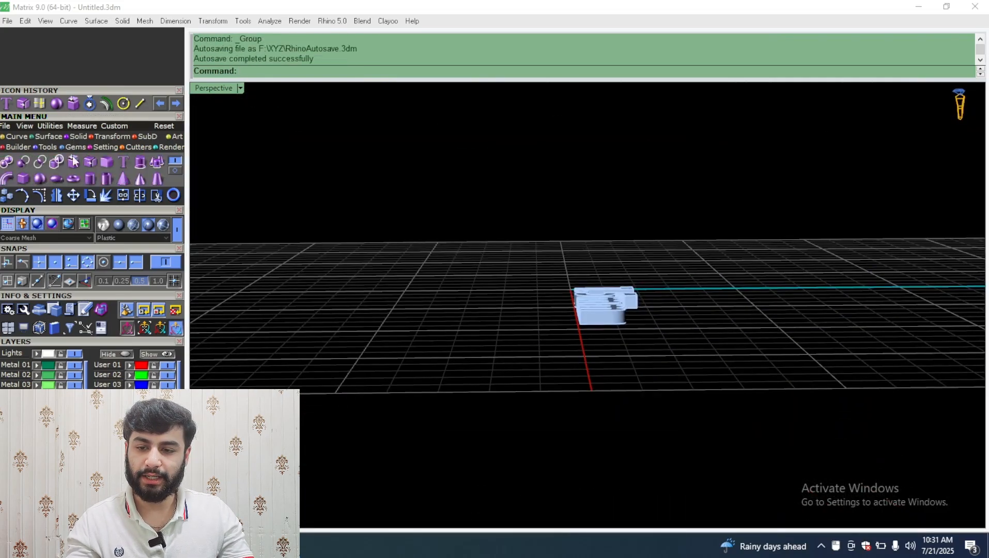
pyautogui.click(79, 180)
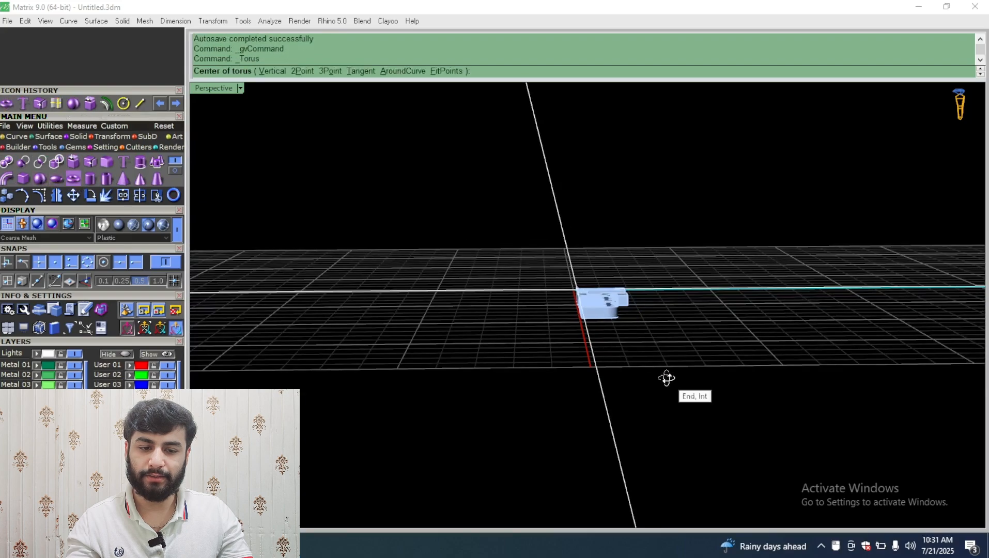
pyautogui.scroll(5, 664, 372)
pyautogui.click(437, 264)
pyautogui.scroll(-3, 437, 264)
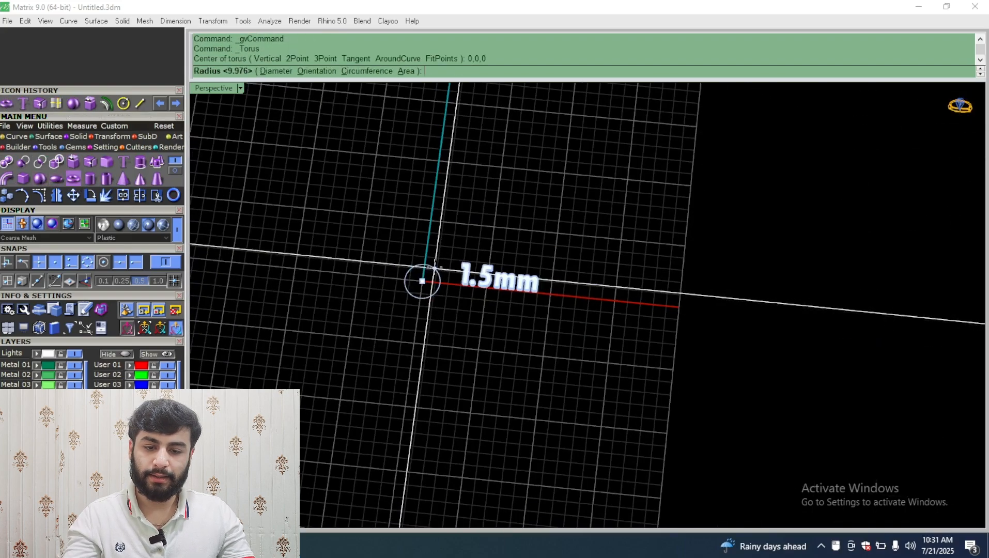
pyautogui.click(439, 130)
pyautogui.press('Return')
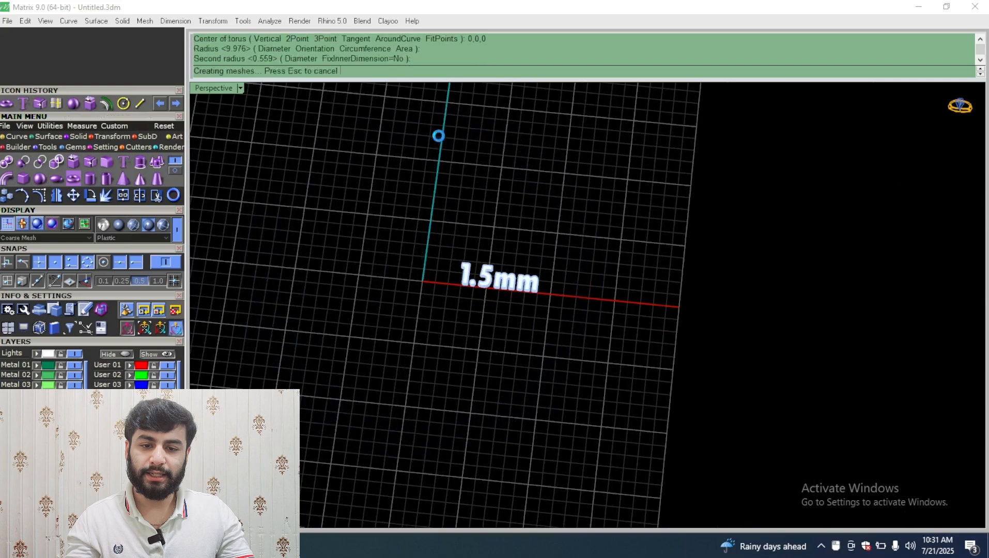
# Centre the text group on the origin with Center Object, moving it to 0 in X, Y and Z relative to the CPlane
pyautogui.click(482, 292)
pyautogui.scroll(-5, 486, 298)
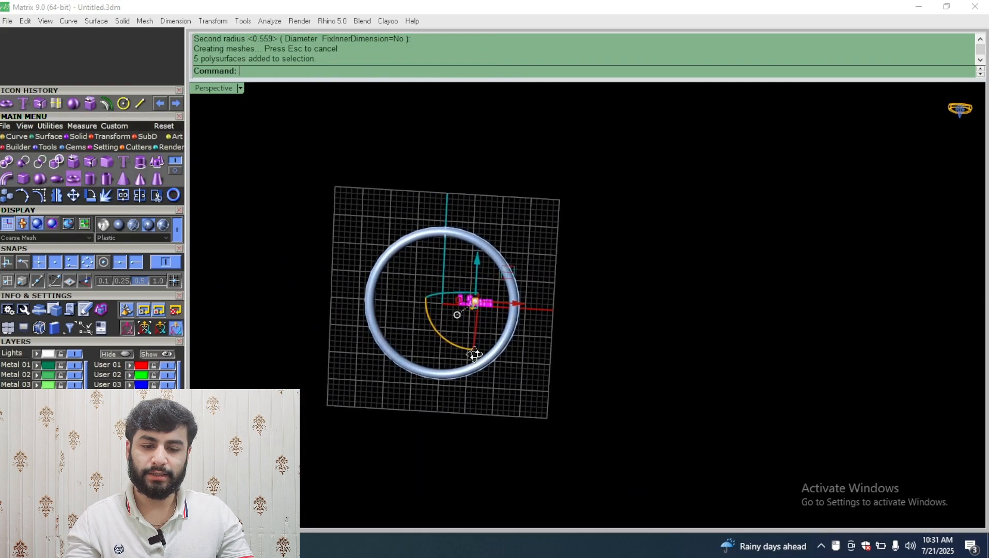
pyautogui.click(269, 21)
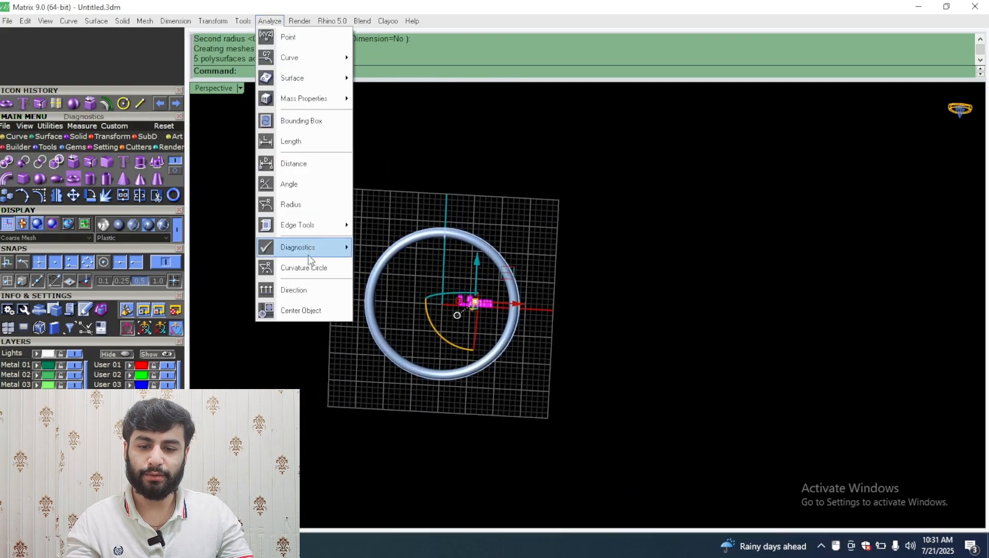
pyautogui.click(295, 310)
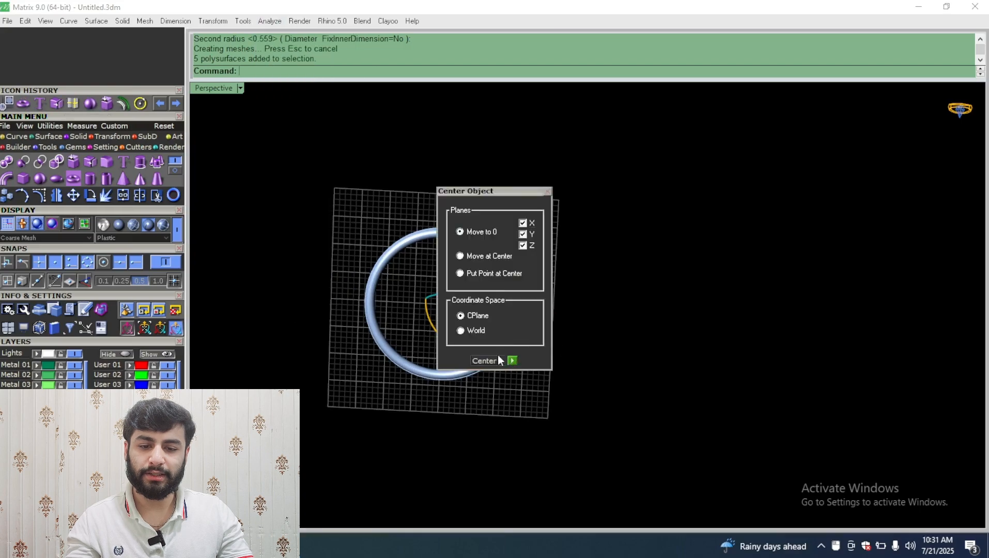
pyautogui.click(512, 361)
# Rotate the text upright and move it along the ring's blue-green axis to the inner wall of the band
pyautogui.moveTo(502, 359); pyautogui.dragTo(384, 154, button='right')
pyautogui.scroll(3, 519, 282)
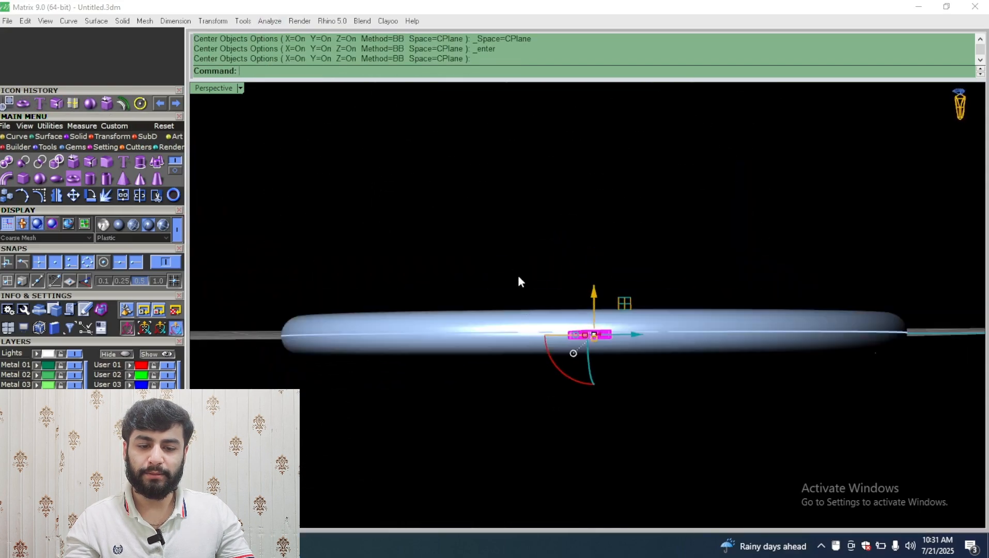
pyautogui.moveTo(557, 360); pyautogui.dragTo(616, 393)
pyautogui.moveTo(616, 392); pyautogui.dragTo(496, 370, button='right')
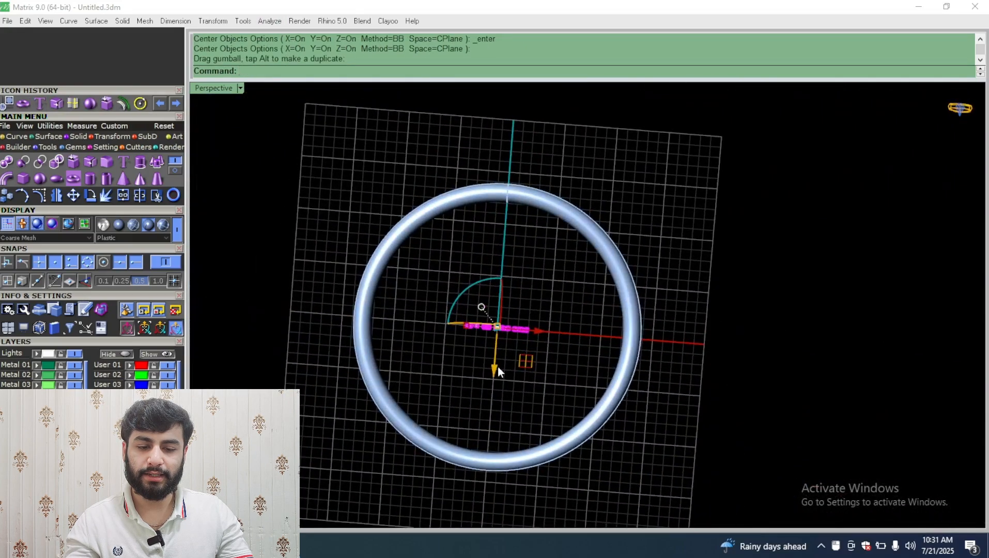
pyautogui.moveTo(495, 368); pyautogui.dragTo(513, 247)
pyautogui.scroll(5, 513, 245)
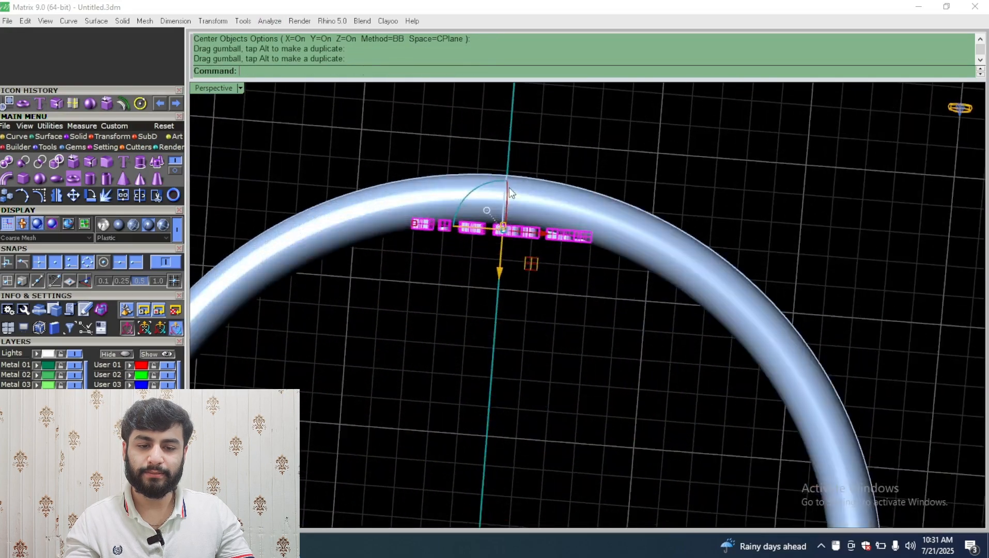
# Bend the text symmetrically in the Looking Down view, with a horizontal spine from its middle, to follow the ring's inner curve
pyautogui.doubleClick(208, 89)
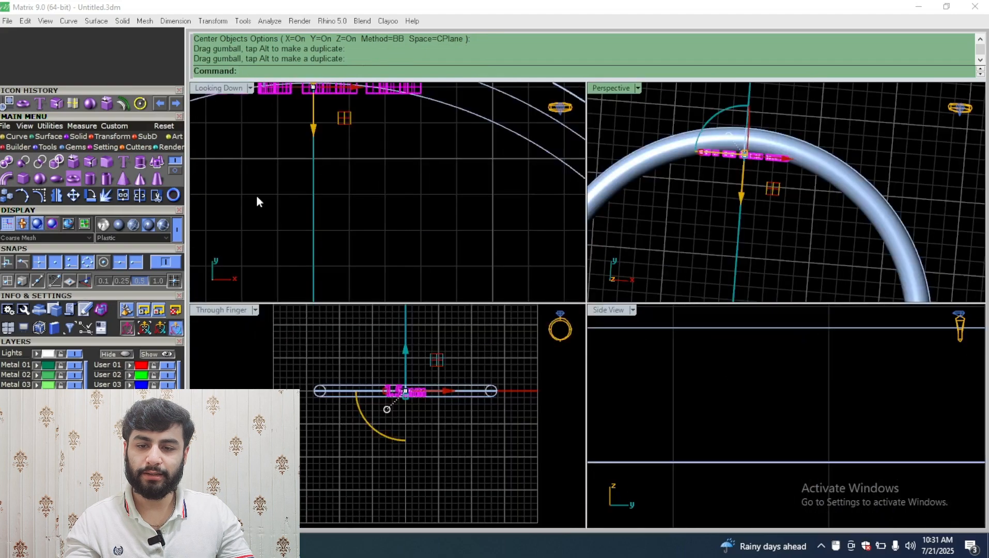
pyautogui.doubleClick(218, 88)
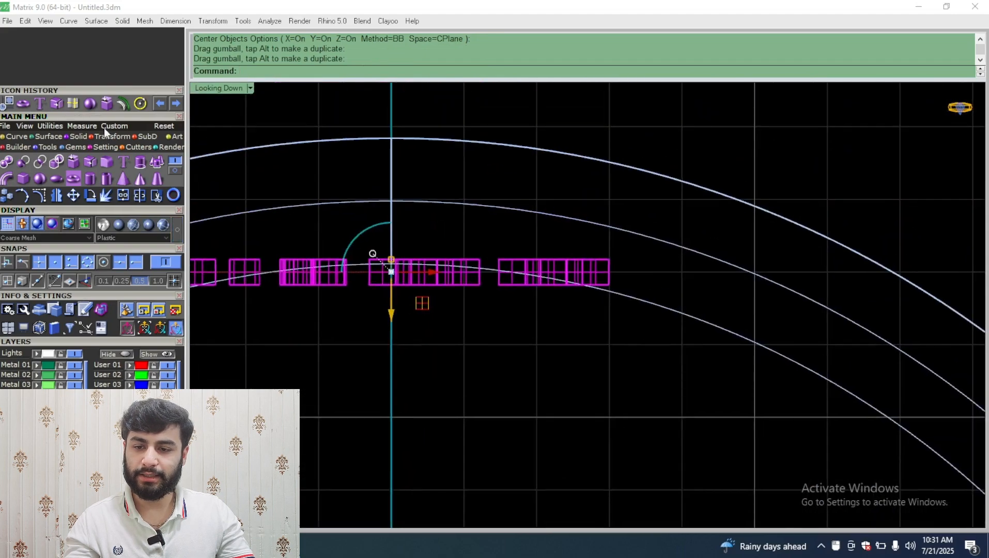
pyautogui.click(108, 135)
pyautogui.click(123, 162)
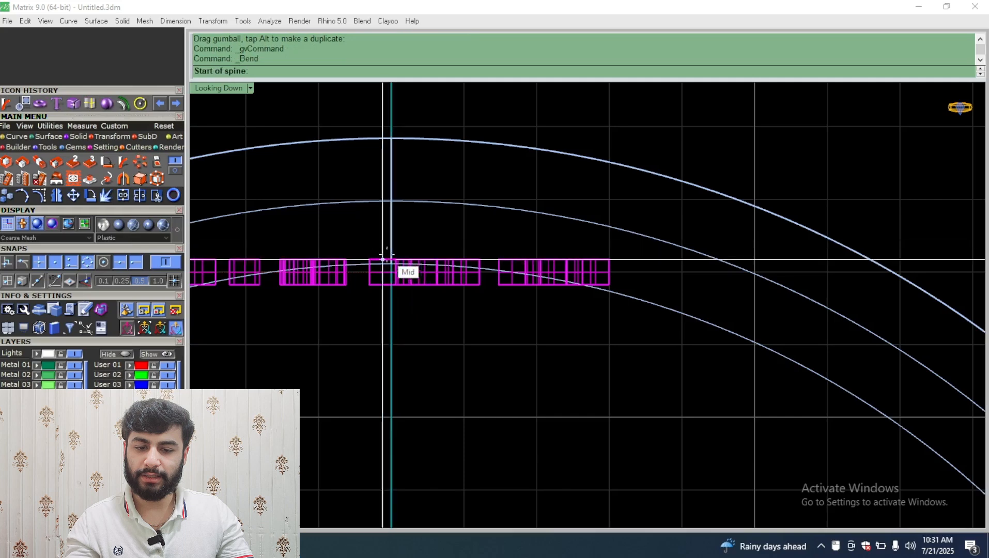
pyautogui.click(391, 258)
pyautogui.scroll(-5, 391, 258)
pyautogui.click(822, 257)
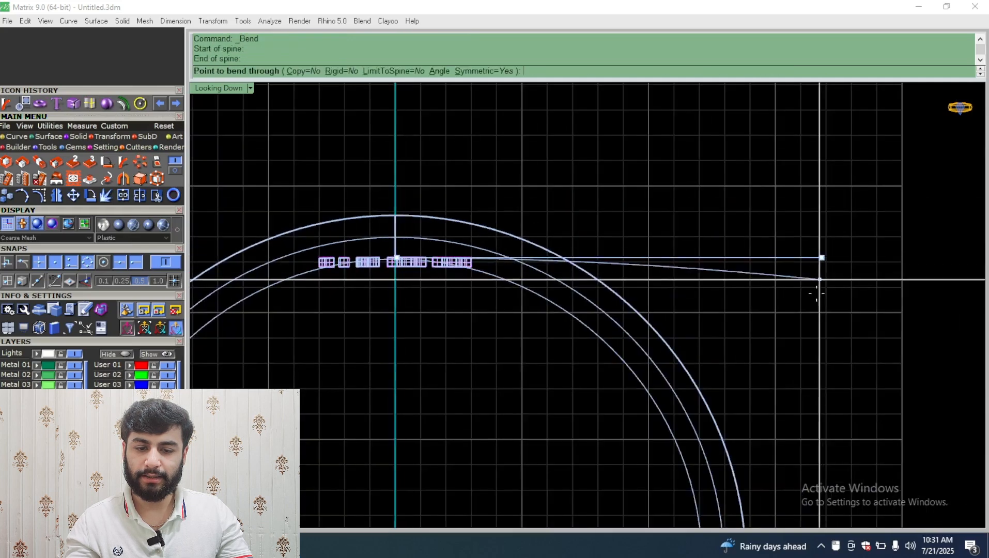
pyautogui.click(632, 423)
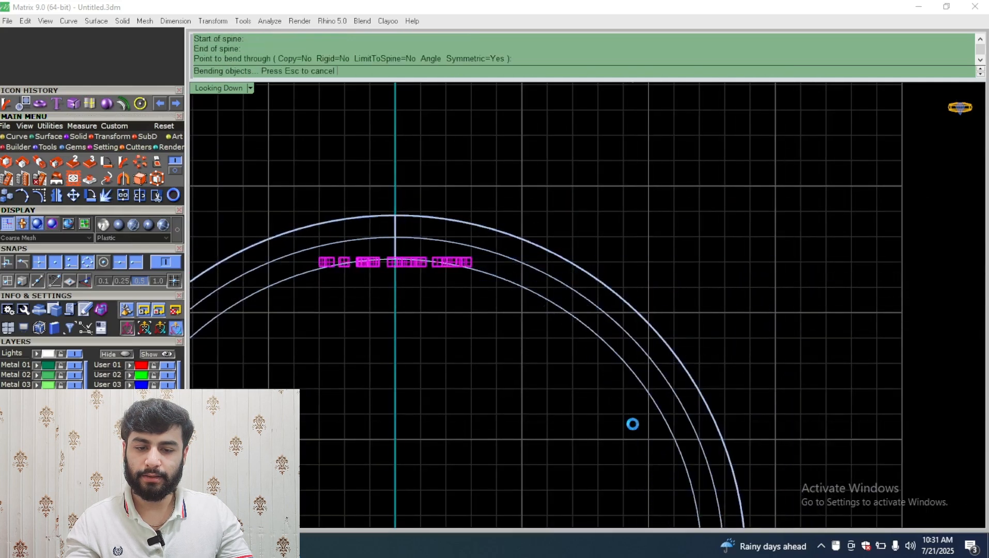
# Nudge the bent text outward into the ring's inner edge and return to the maximised Perspective view
pyautogui.scroll(5, 380, 284)
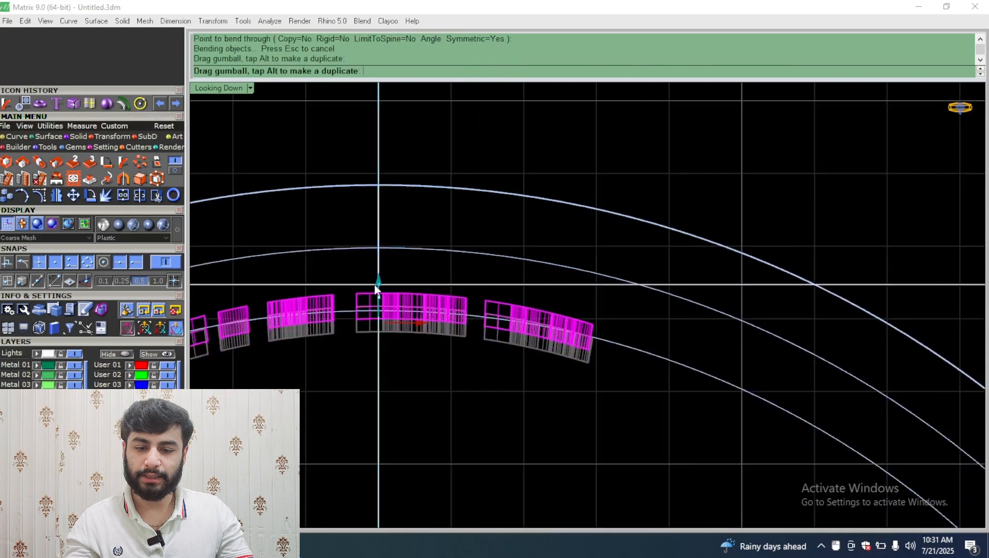
pyautogui.press('Escape')
pyautogui.doubleClick(218, 88)
pyautogui.doubleClick(634, 89)
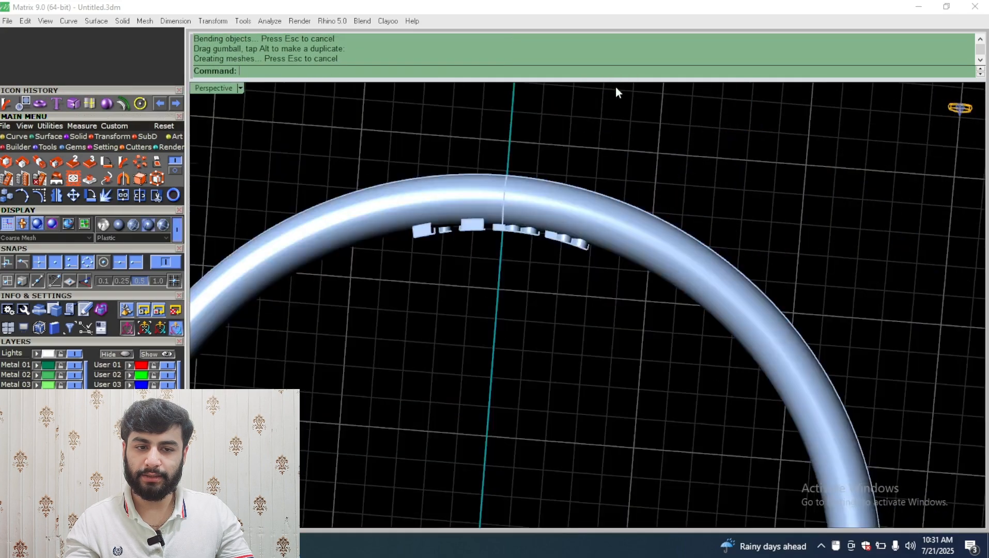
# Scale the bent text down uniformly and push it slightly into the band's inner wall
pyautogui.scroll(5, 489, 155)
pyautogui.scroll(5, 503, 330)
pyautogui.click(504, 336)
pyautogui.moveTo(504, 335); pyautogui.dragTo(568, 313, button='right')
pyautogui.scroll(-3, 439, 485)
pyautogui.keyDown('shift'); pyautogui.moveTo(438, 485); pyautogui.dragTo(439, 448); pyautogui.keyUp('shift')
pyautogui.moveTo(603, 298); pyautogui.dragTo(408, 402, button='right')
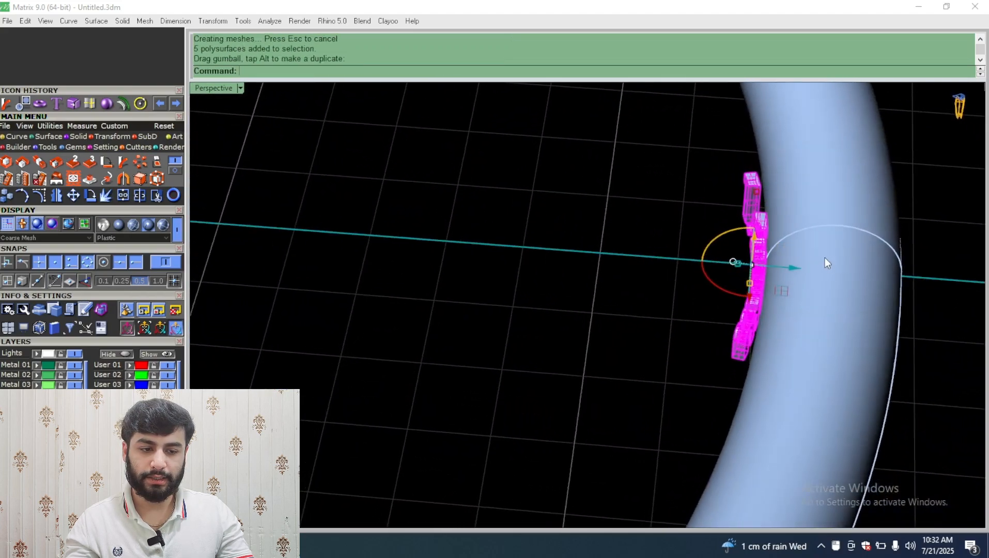
pyautogui.moveTo(796, 271)
pyautogui.mouseDown()
pyautogui.moveTo(814, 271)
pyautogui.moveTo(806, 273)
pyautogui.mouseUp()
pyautogui.click(727, 304)
pyautogui.moveTo(728, 305); pyautogui.dragTo(938, 300, button='right')
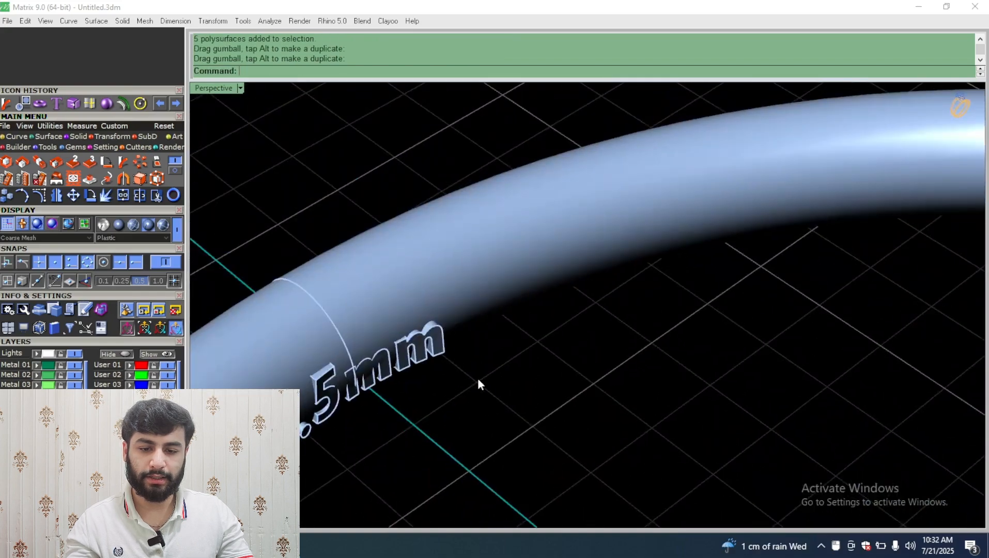
# Stretch the text lengthwise along the band and raise it slightly on the inner wall
pyautogui.moveTo(433, 357)
pyautogui.mouseDown(button='right')
pyautogui.moveTo(431, 373)
pyautogui.moveTo(437, 356)
pyautogui.mouseUp(button='right')
pyautogui.click(447, 282)
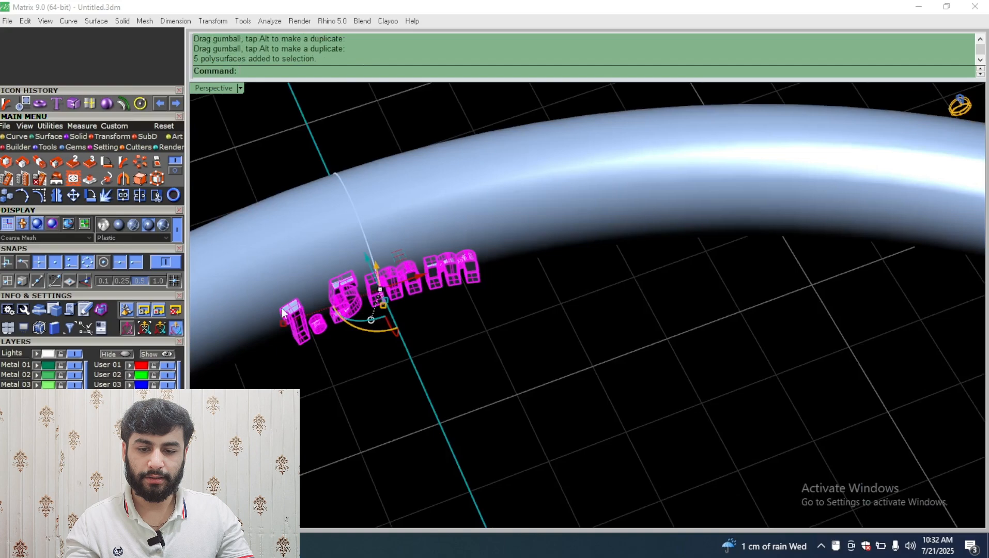
pyautogui.moveTo(283, 323); pyautogui.dragTo(239, 340)
pyautogui.click(332, 387)
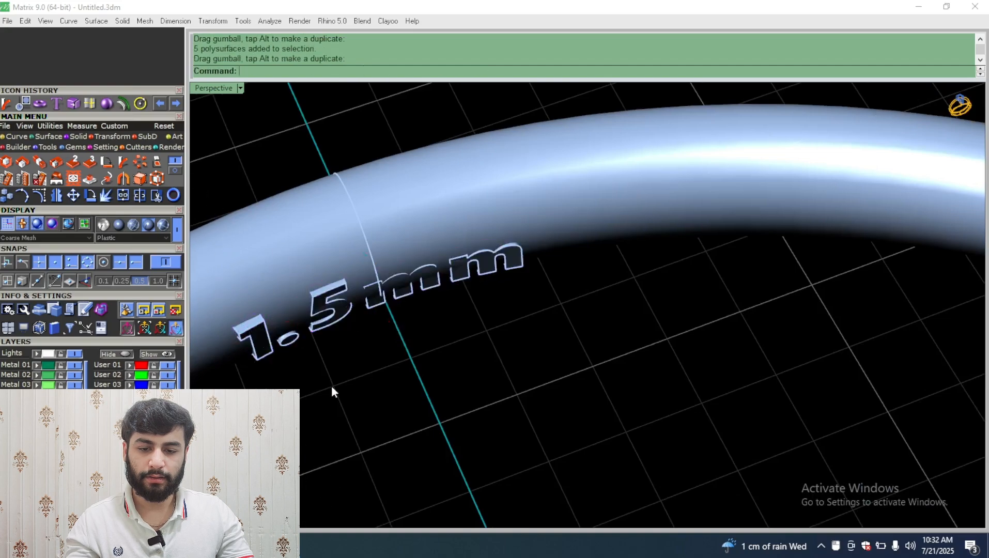
pyautogui.moveTo(332, 391); pyautogui.dragTo(465, 295, button='right')
pyautogui.click(386, 440)
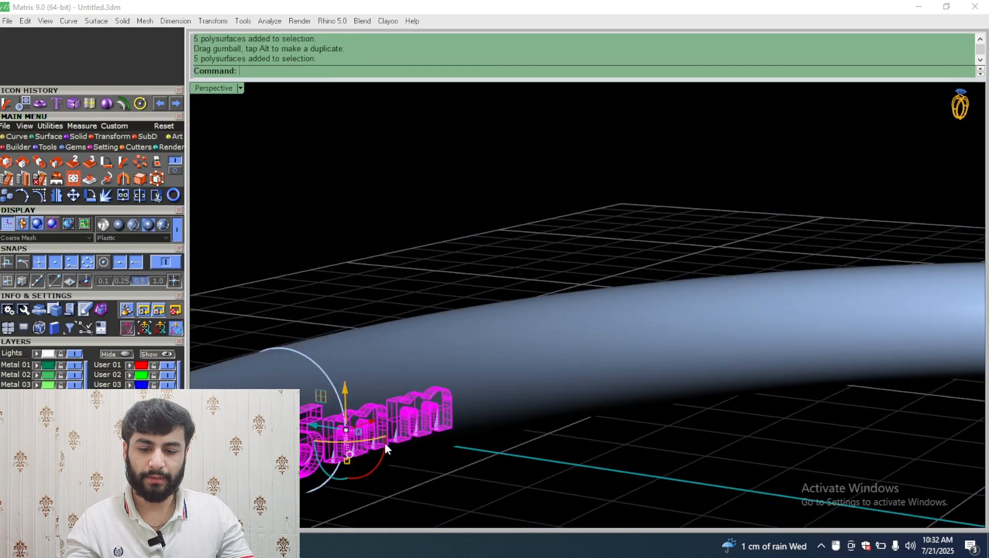
pyautogui.moveTo(345, 398); pyautogui.dragTo(345, 392)
pyautogui.click(417, 292)
# Stretch the torus ring vertically to make its band taller
pyautogui.click(460, 317)
pyautogui.scroll(-5, 542, 363)
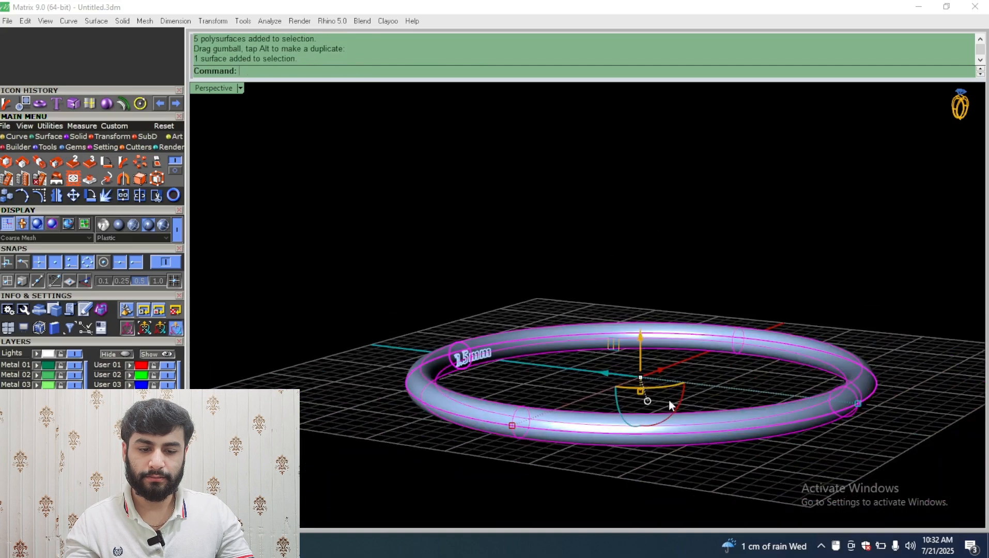
pyautogui.click(636, 393)
pyautogui.click(449, 259)
# Pull the text slightly back out of the band's inner wall so that its letters stand proud
pyautogui.scroll(8, 503, 381)
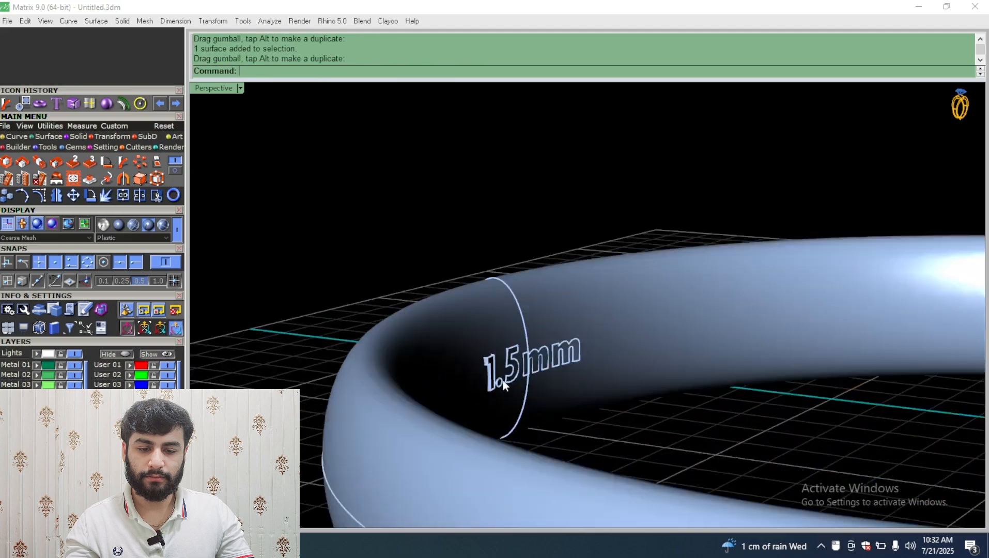
pyautogui.scroll(4, 454, 362)
pyautogui.moveTo(534, 331); pyautogui.dragTo(432, 345, button='right')
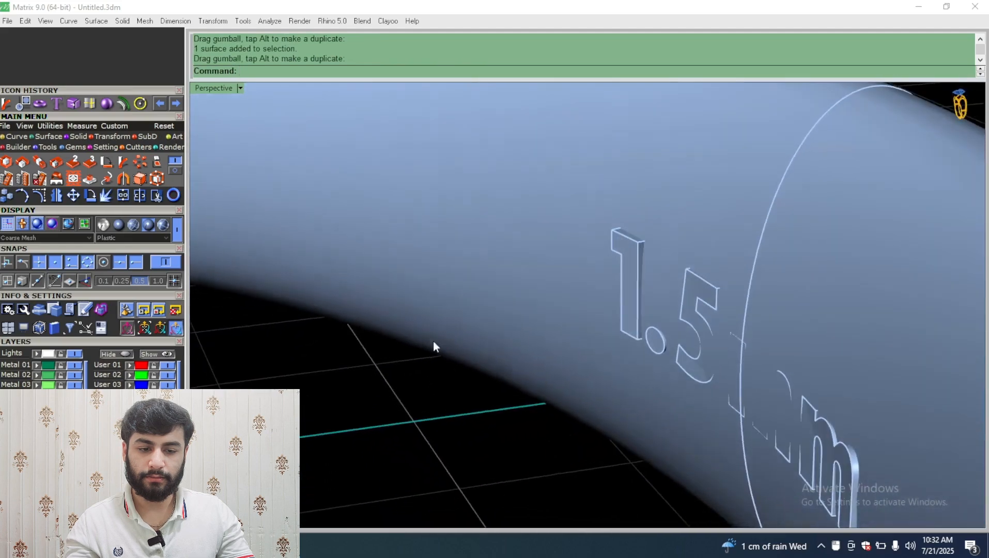
pyautogui.click(635, 278)
pyautogui.moveTo(632, 277); pyautogui.dragTo(677, 310, button='right')
pyautogui.moveTo(774, 376); pyautogui.dragTo(767, 378)
pyautogui.click(468, 464)
# Select the whole ring band together with its inner "1.5mm" text and delete both
pyautogui.scroll(-8, 519, 362)
pyautogui.moveTo(523, 358); pyautogui.dragTo(619, 361, button='right')
pyautogui.scroll(-6, 677, 308)
pyautogui.scroll(-4, 619, 361)
pyautogui.moveTo(657, 324)
pyautogui.mouseDown(button='right')
pyautogui.moveTo(656, 205)
pyautogui.moveTo(642, 335)
pyautogui.mouseUp(button='right')
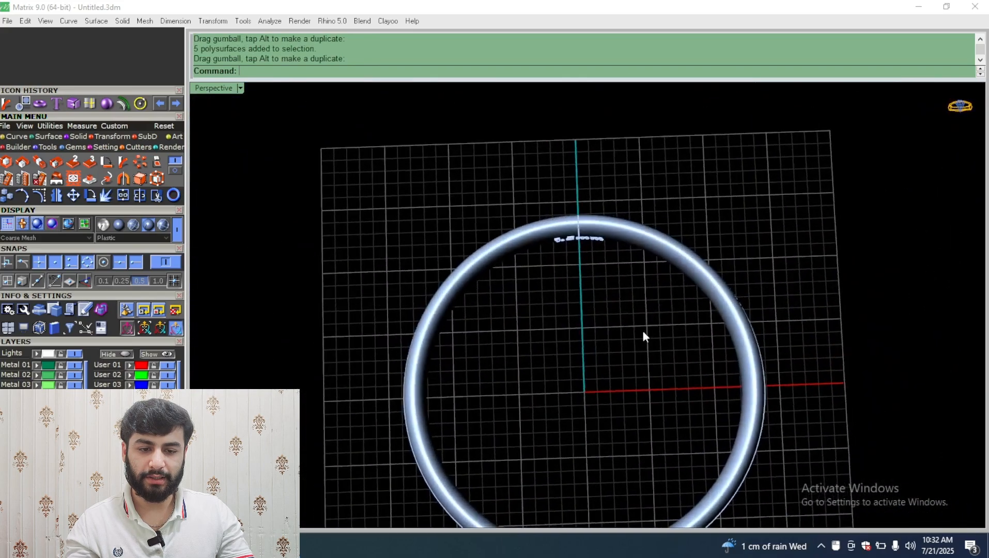
pyautogui.scroll(-5, 643, 335)
pyautogui.moveTo(722, 217); pyautogui.dragTo(648, 284)
pyautogui.scroll(4, 648, 284)
pyautogui.doubleClick(225, 86)
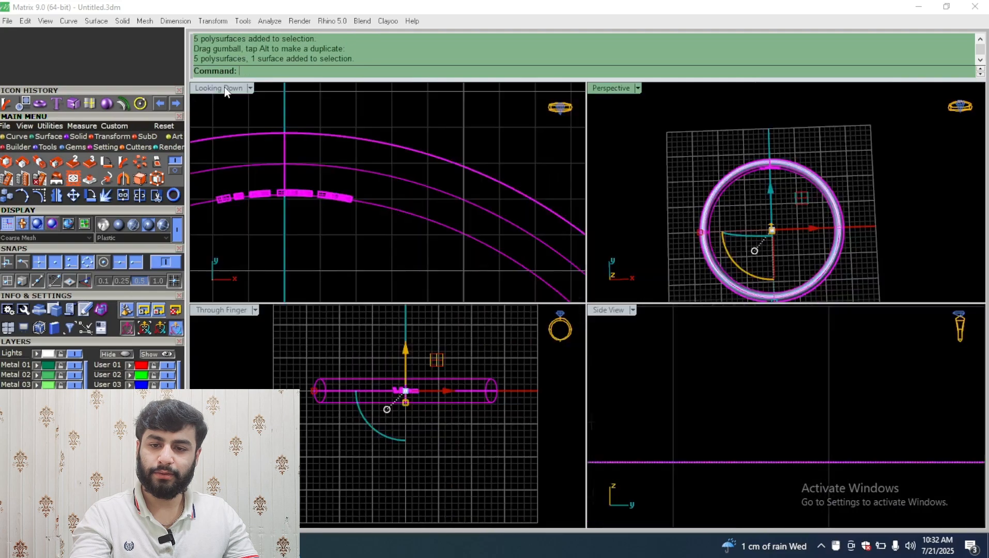
pyautogui.doubleClick(225, 86)
pyautogui.scroll(-6, 443, 199)
pyautogui.scroll(5, 437, 199)
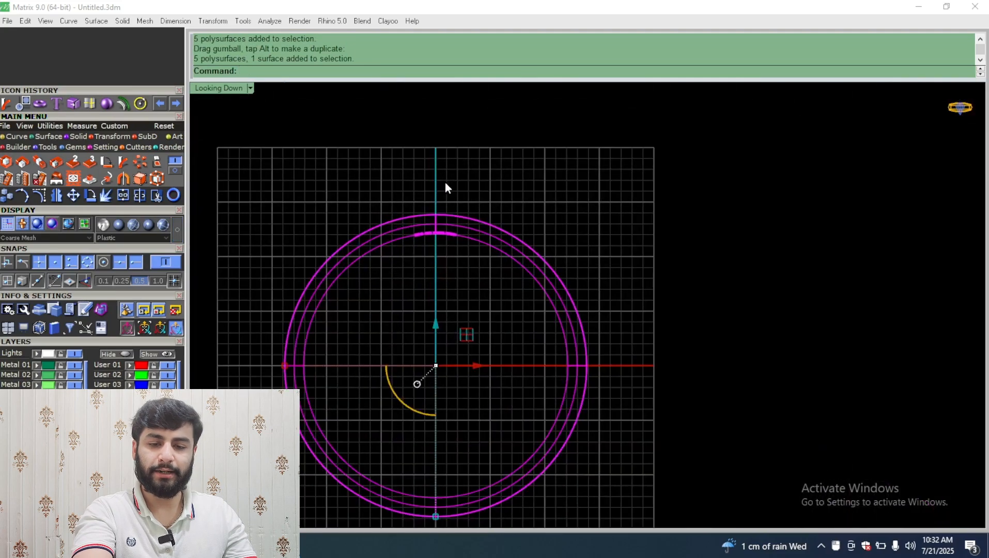
pyautogui.press('Delete')
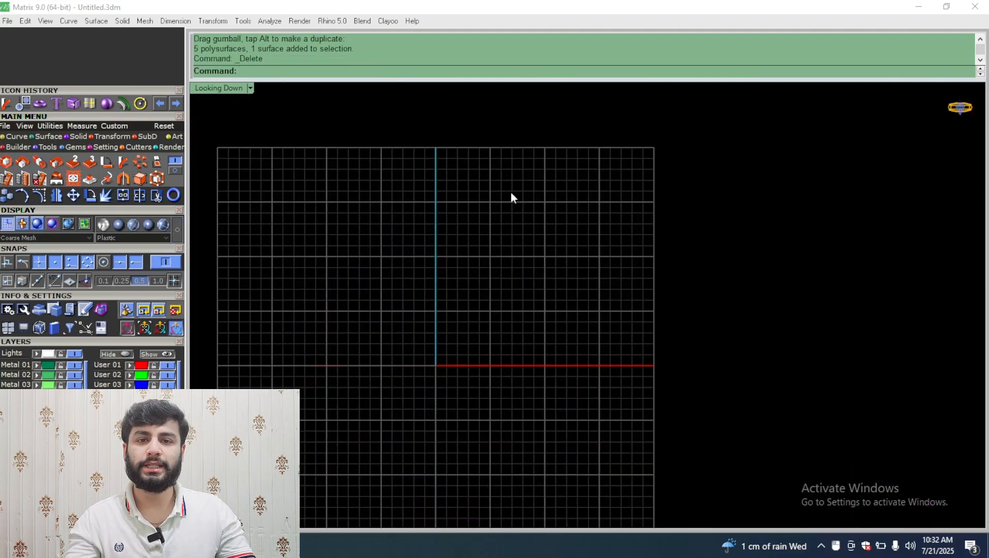
pyautogui.scroll(-5, 607, 214)
pyautogui.scroll(4, 606, 214)
pyautogui.moveTo(607, 214); pyautogui.dragTo(568, 273, button='right')
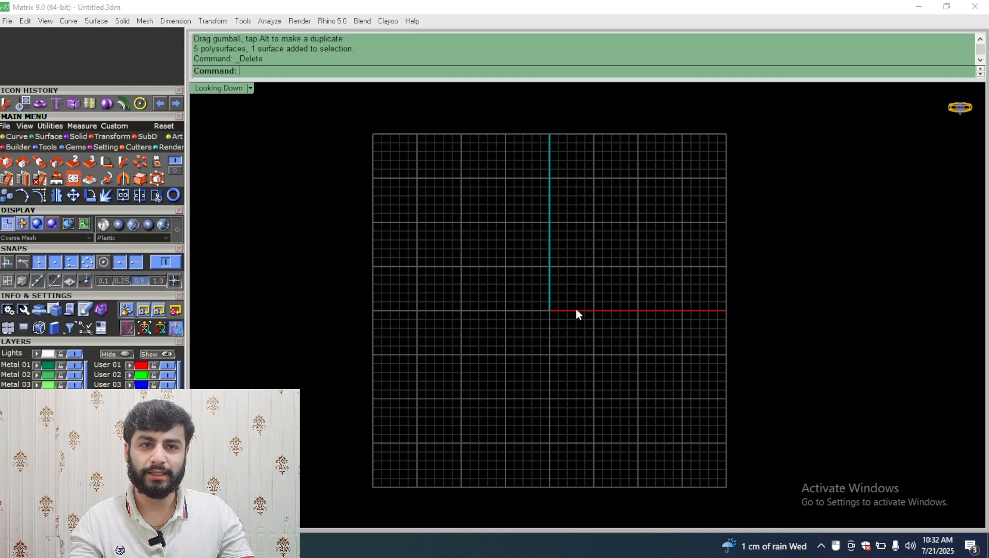
pyautogui.scroll(-6, 478, 249)
pyautogui.scroll(6, 497, 252)
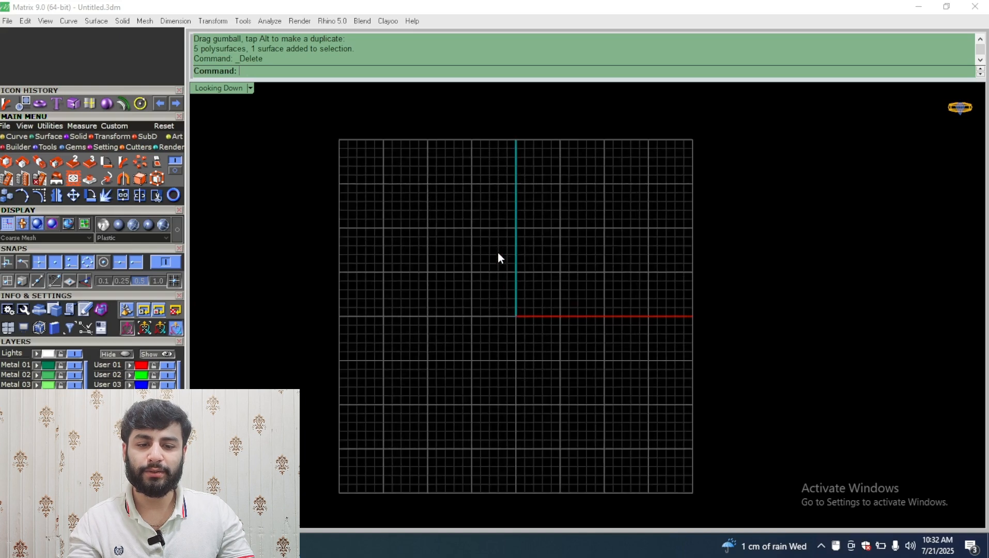
pyautogui.moveTo(542, 248); pyautogui.dragTo(577, 243, button='right')
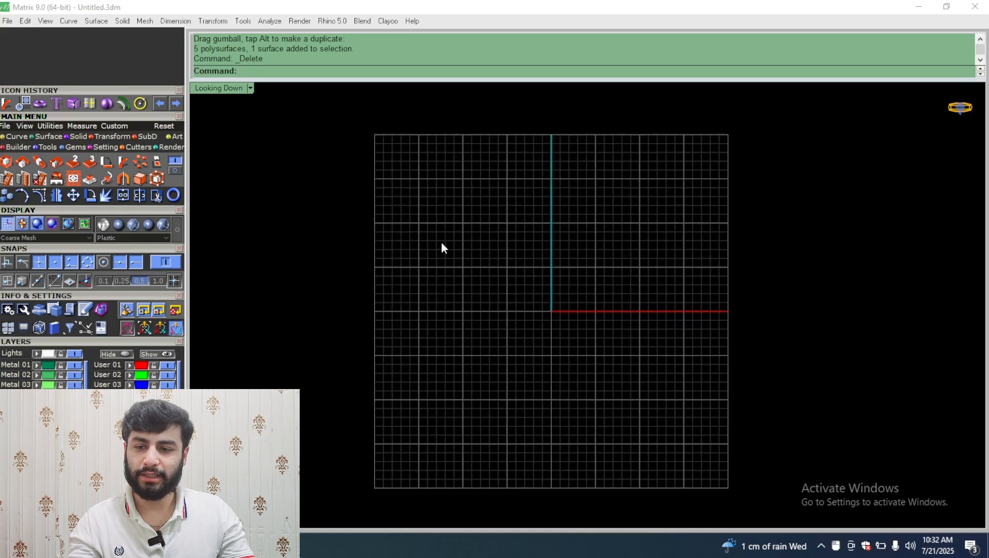
pyautogui.click(14, 137)
pyautogui.moveTo(574, 287); pyautogui.dragTo(526, 257, button='right')
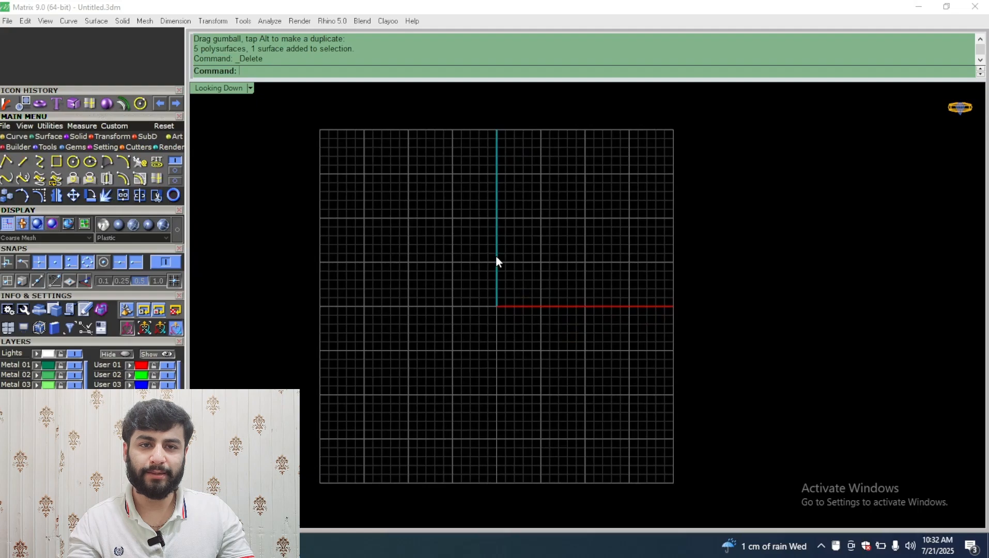
pyautogui.scroll(-3, 466, 258)
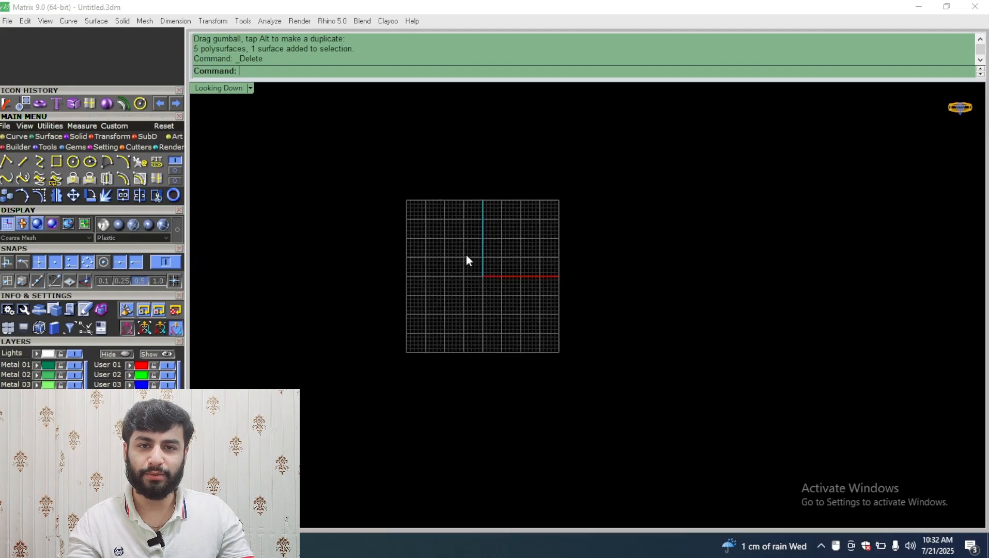
pyautogui.scroll(5, 455, 266)
pyautogui.scroll(-3, 499, 266)
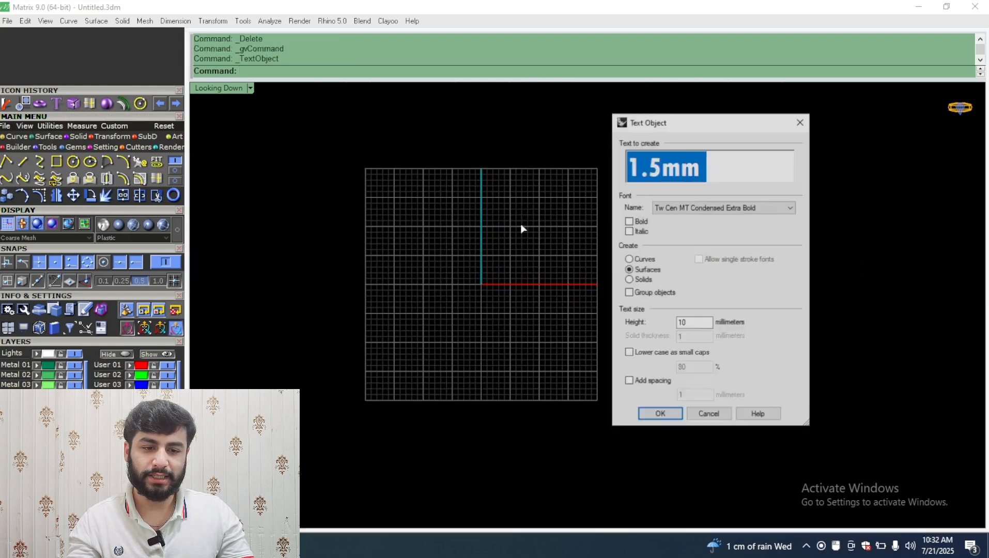
# Create a four-letter name as surface text in Vladimir Script, 10 mm high, and place it on the upper part of the grid
pyautogui.click(733, 207)
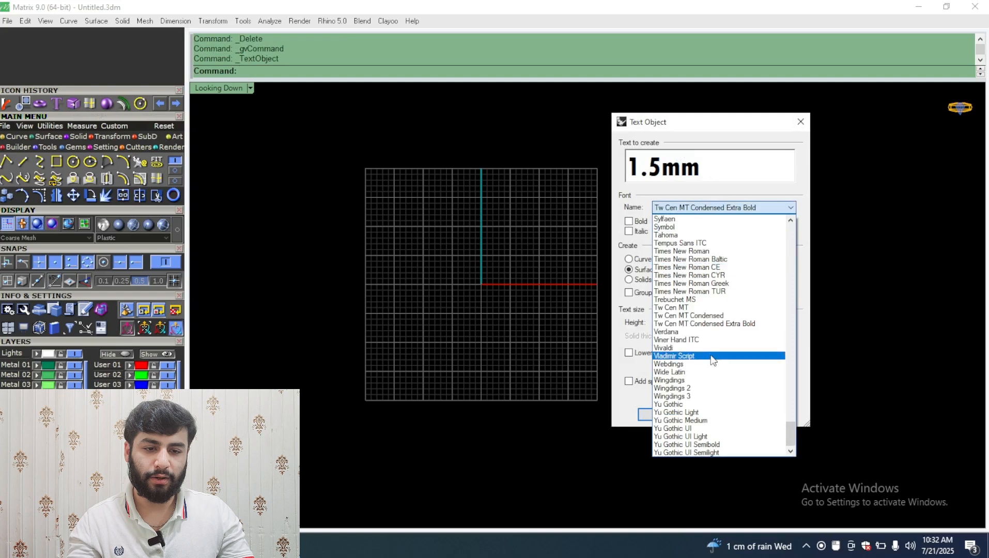
pyautogui.click(682, 356)
pyautogui.moveTo(699, 178); pyautogui.dragTo(639, 170)
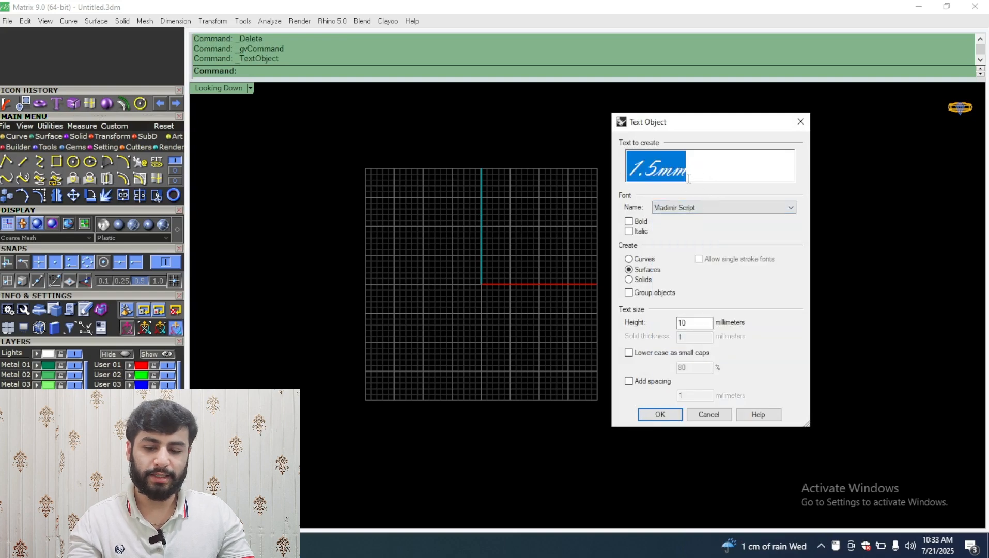
pyautogui.write('SAAD')
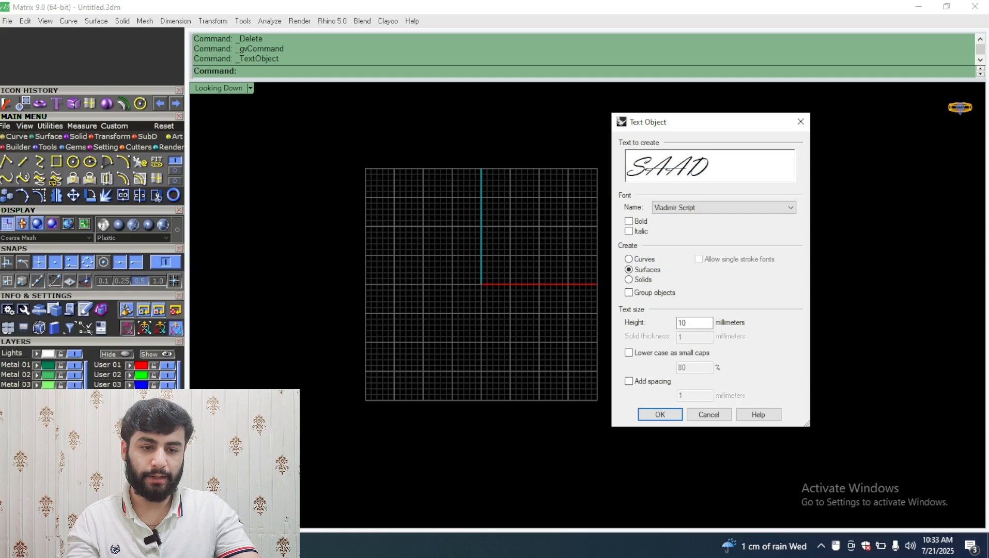
pyautogui.press('Return')
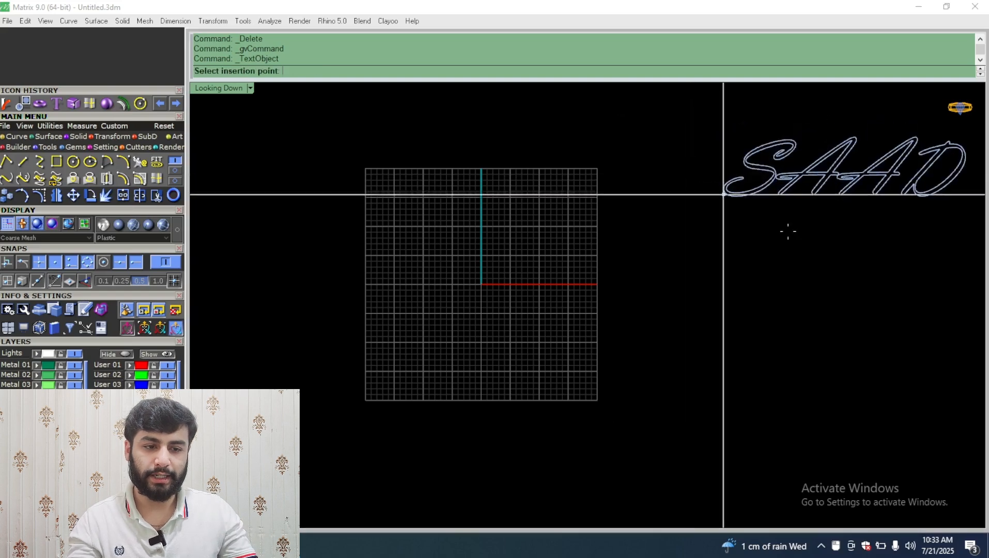
pyautogui.click(462, 214)
pyautogui.scroll(10, 493, 159)
pyautogui.scroll(-6, 458, 199)
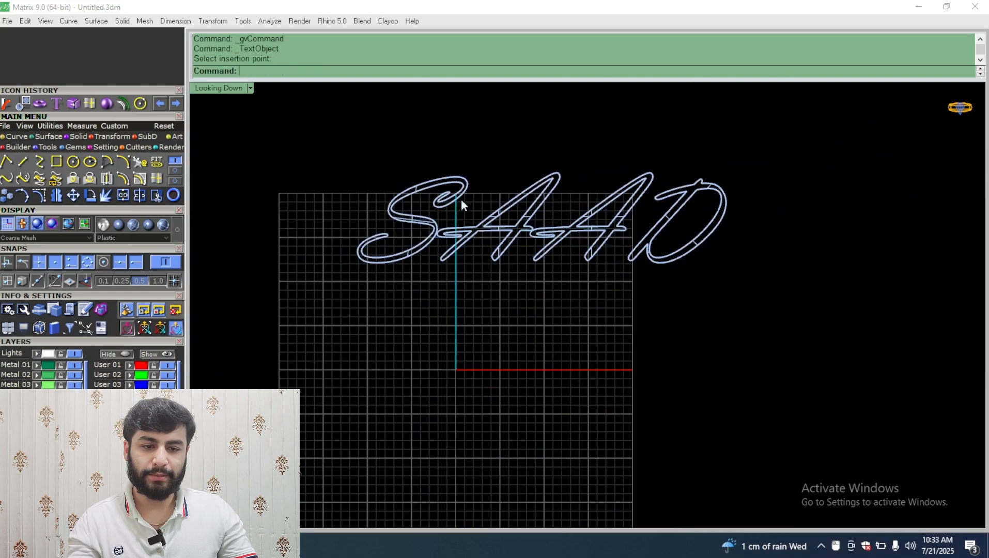
# Offset all the text surfaces by 1 mm into solid letters
pyautogui.moveTo(804, 100); pyautogui.dragTo(338, 352)
pyautogui.doubleClick(226, 93)
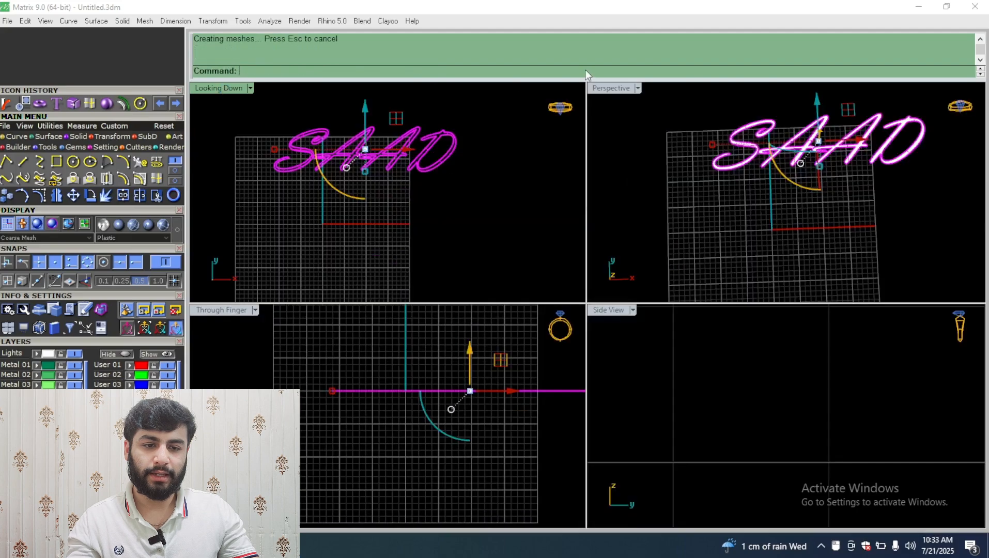
pyautogui.doubleClick(618, 89)
pyautogui.scroll(6, 588, 247)
pyautogui.moveTo(588, 248); pyautogui.dragTo(589, 138, button='right')
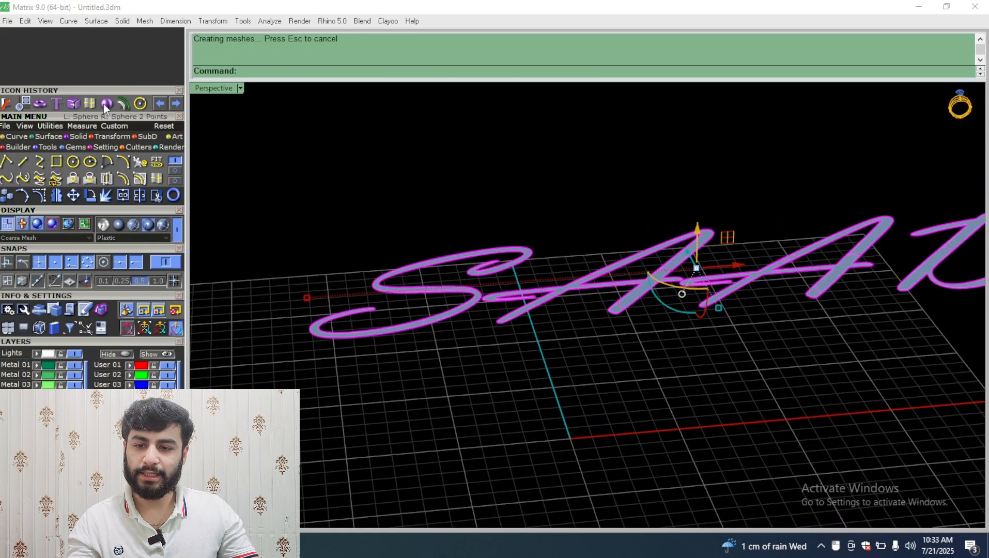
pyautogui.click(174, 195)
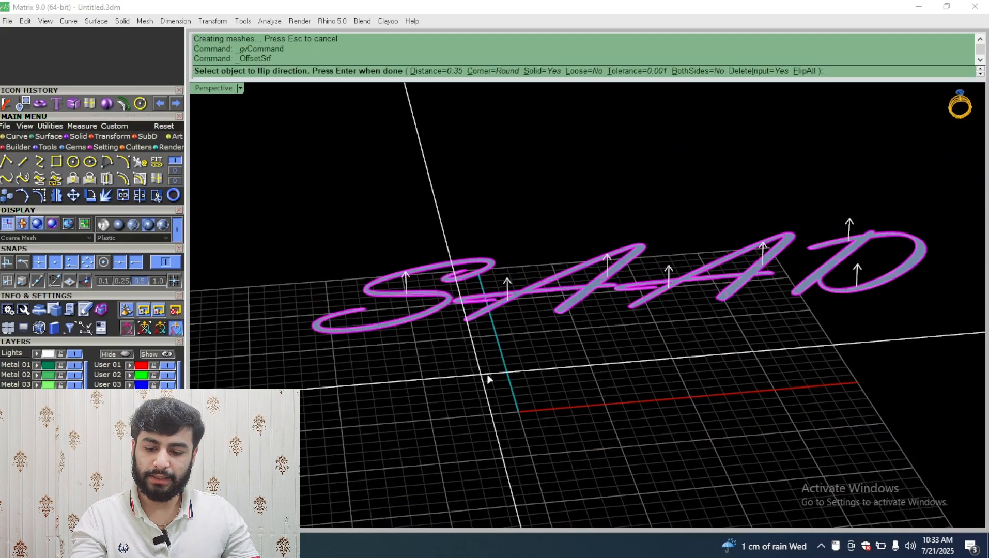
pyautogui.write('1')
pyautogui.press('Return')
pyautogui.press('Return')
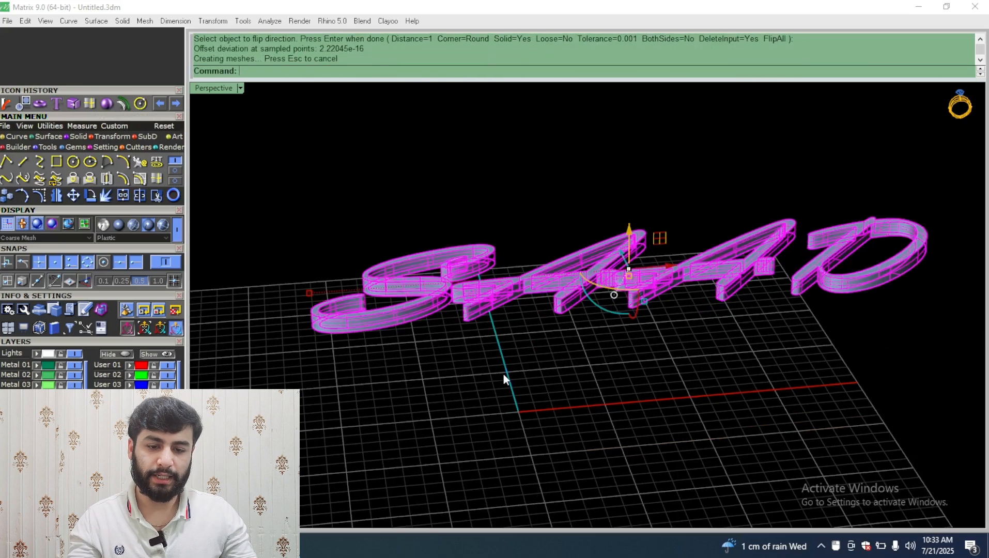
# Shade the letters with the Machine material and shift the first two letters inward so that they overlap their neighbours
pyautogui.moveTo(522, 316); pyautogui.dragTo(597, 372, button='right')
pyautogui.doubleClick(199, 91)
pyautogui.doubleClick(204, 90)
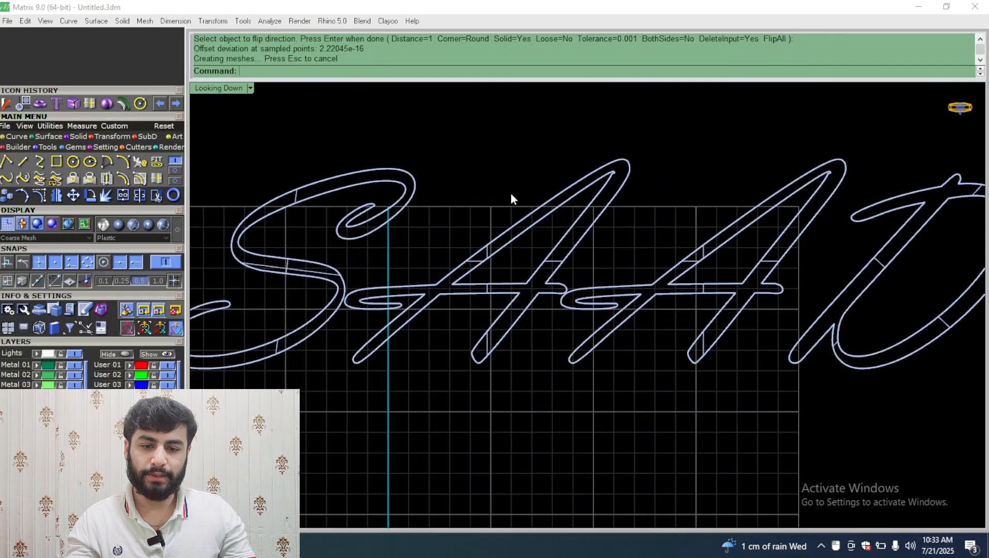
pyautogui.click(120, 227)
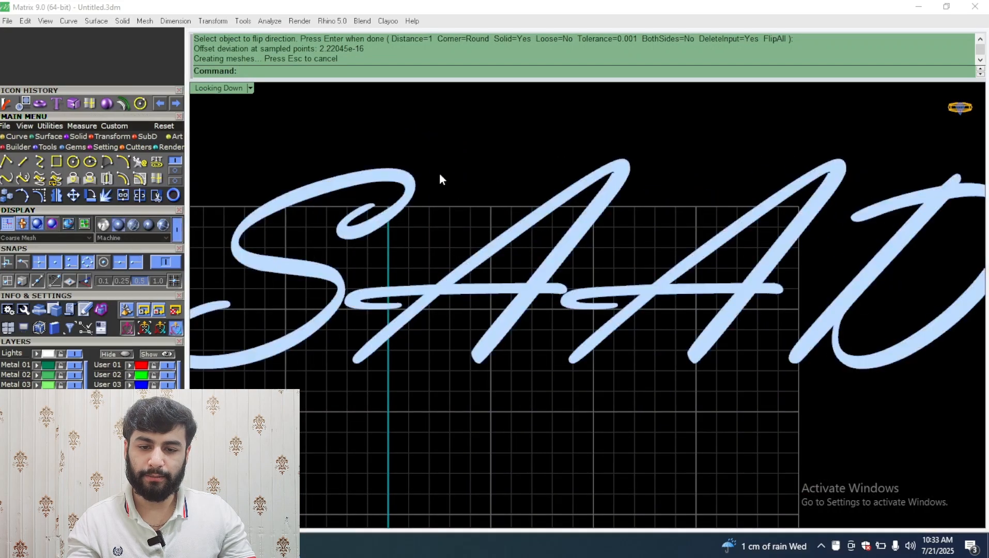
pyautogui.click(331, 228)
pyautogui.moveTo(325, 265); pyautogui.dragTo(331, 267)
pyautogui.click(403, 269)
pyautogui.moveTo(607, 137); pyautogui.dragTo(282, 228)
pyautogui.moveTo(423, 260); pyautogui.dragTo(440, 266)
# Shift the last letter of the name inward so that it overlaps the third letter
pyautogui.click(890, 155)
pyautogui.moveTo(890, 156); pyautogui.dragTo(683, 164, button='right')
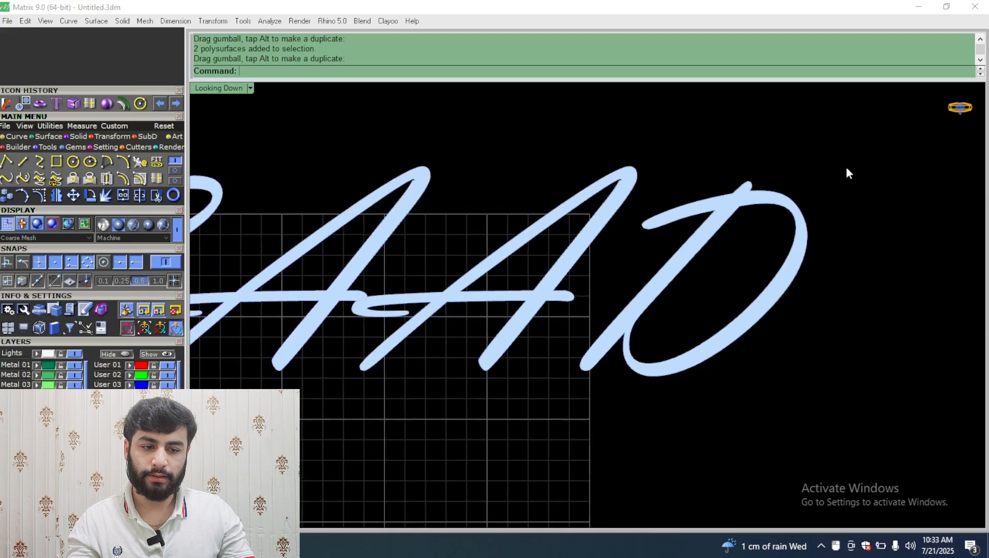
pyautogui.moveTo(846, 167); pyautogui.dragTo(690, 279)
pyautogui.click(861, 225)
# Group the four solid letters into one object
pyautogui.scroll(-10, 858, 228)
pyautogui.moveTo(863, 153); pyautogui.dragTo(553, 292)
pyautogui.hotkey('ctrl', 'g')
pyautogui.scroll(8, 740, 218)
pyautogui.click(689, 144)
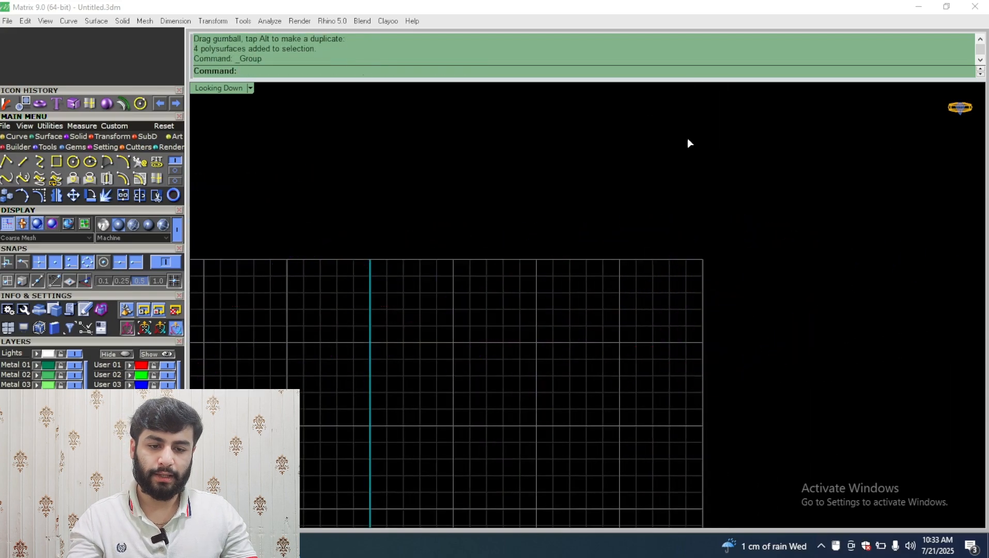
# Draw a straight horizontal line along the base of the name and switch the display material to Plastic
pyautogui.scroll(-10, 606, 214)
pyautogui.scroll(8, 415, 285)
pyautogui.scroll(-8, 416, 283)
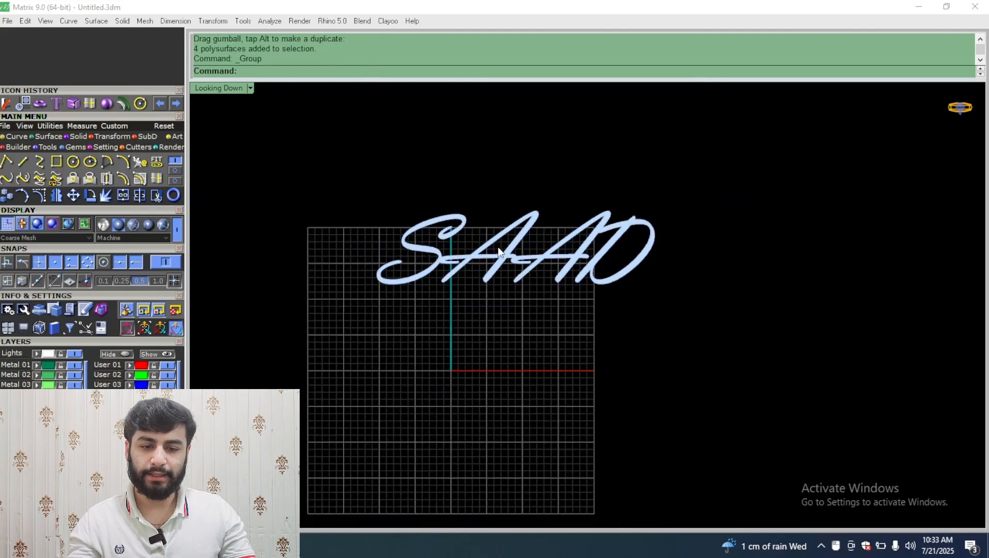
pyautogui.scroll(8, 420, 275)
pyautogui.scroll(-5, 483, 249)
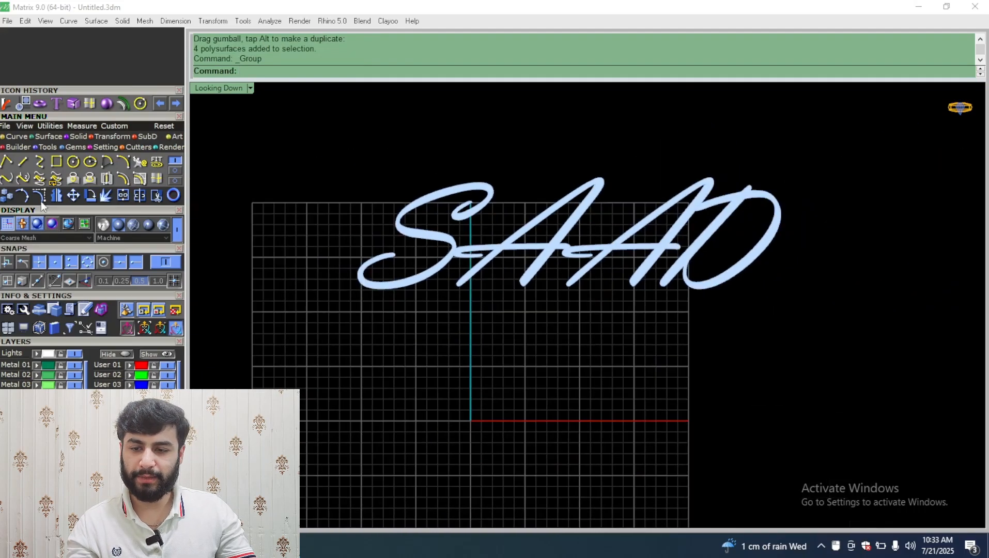
pyautogui.click(23, 161)
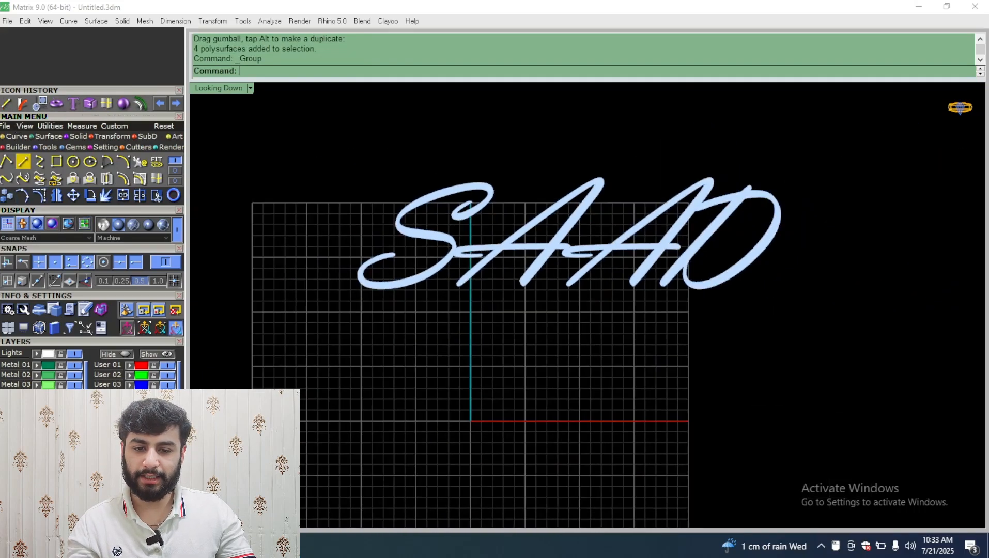
pyautogui.click(382, 289)
pyautogui.press('Escape')
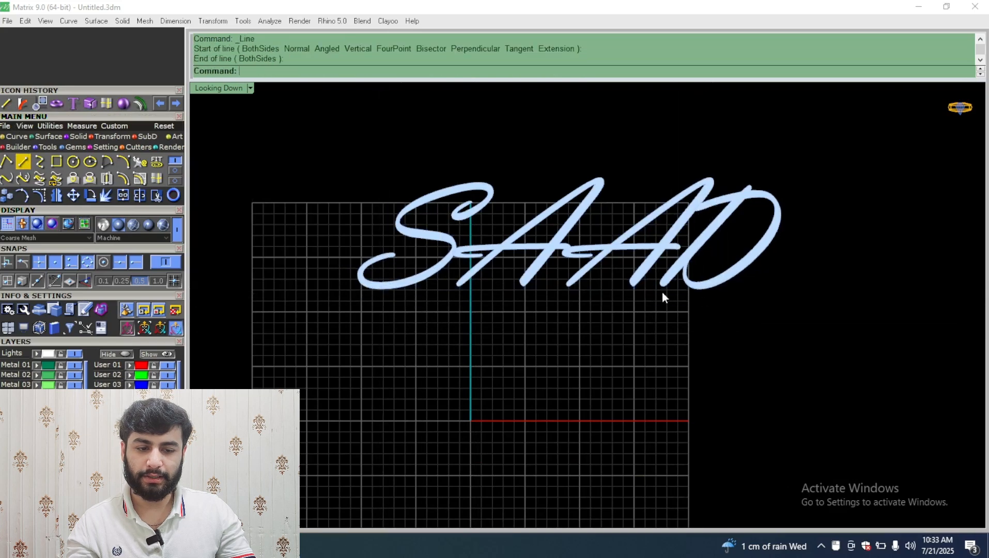
pyautogui.click(148, 225)
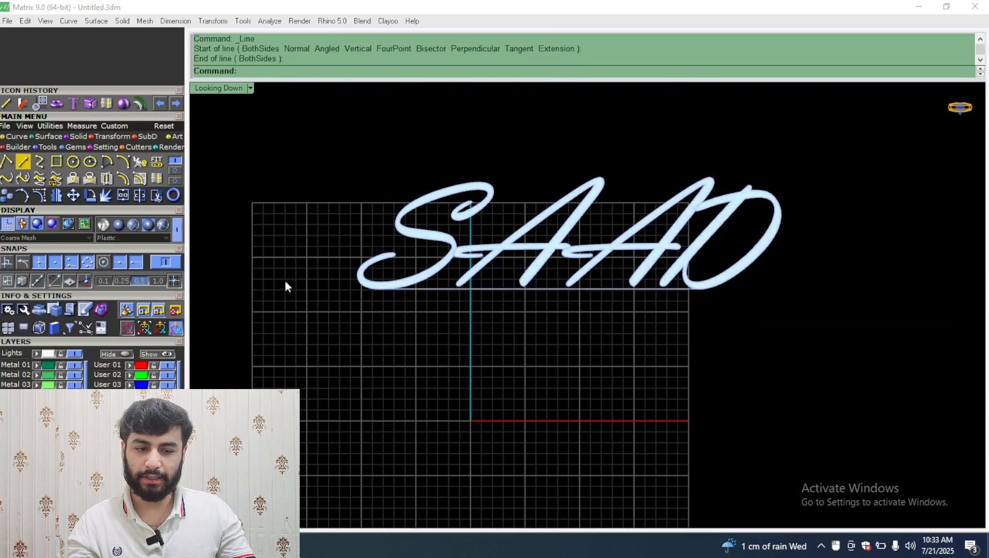
# Create a pipe along the base line with a start and end diameter of 1 mm
pyautogui.click(523, 288)
pyautogui.rightClick(523, 289)
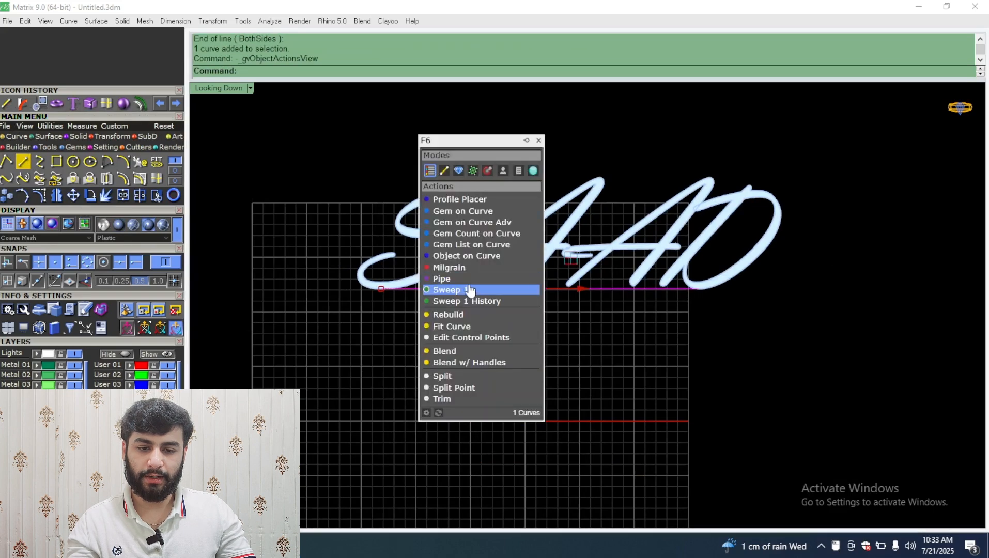
pyautogui.click(468, 283)
pyautogui.press('Return')
pyautogui.press('Return')
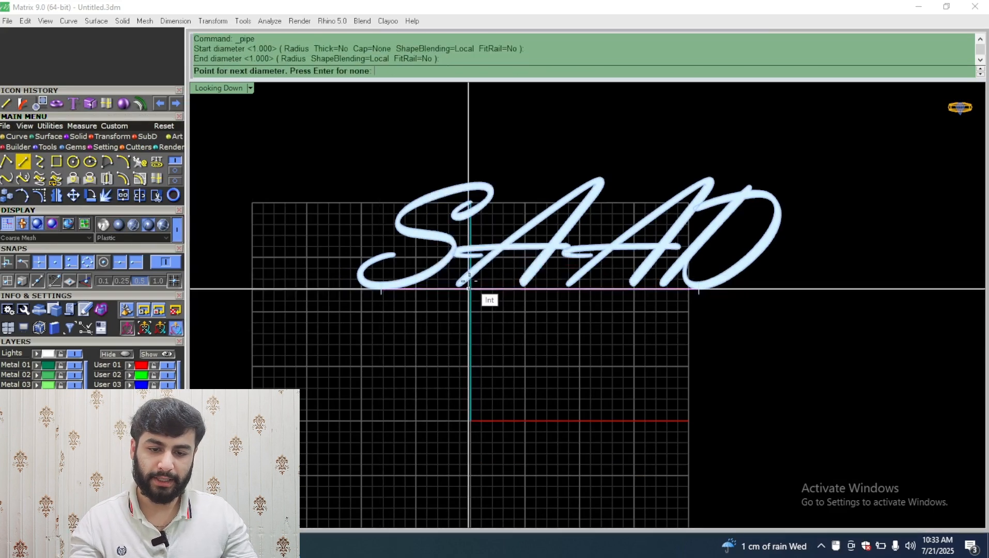
pyautogui.press('Return')
# Lower the base line with its pipe so that the pipe is centred in the thickness of the letters
pyautogui.scroll(3, 468, 285)
pyautogui.scroll(2, 468, 285)
pyautogui.doubleClick(224, 87)
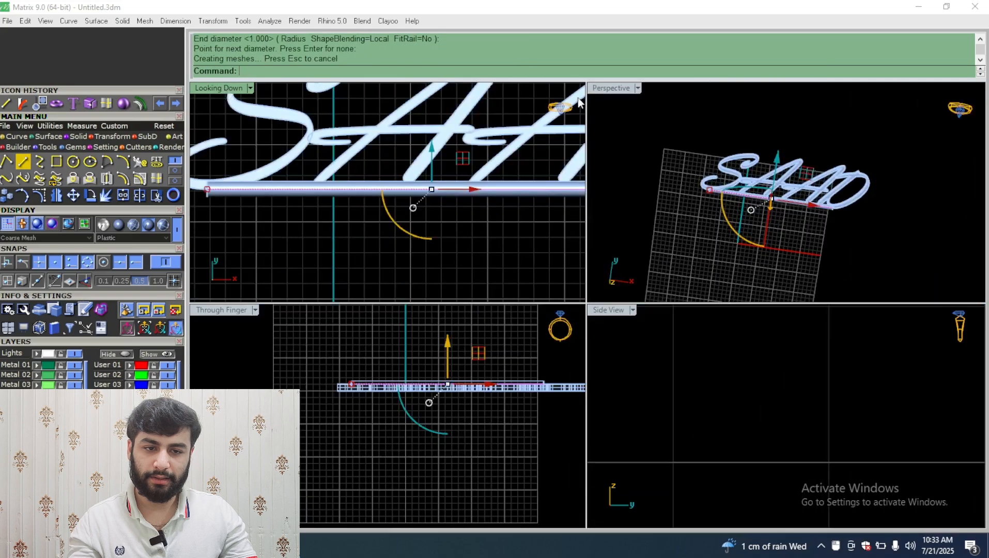
pyautogui.doubleClick(594, 89)
pyautogui.moveTo(600, 90); pyautogui.dragTo(744, 207, button='right')
pyautogui.scroll(3, 610, 196)
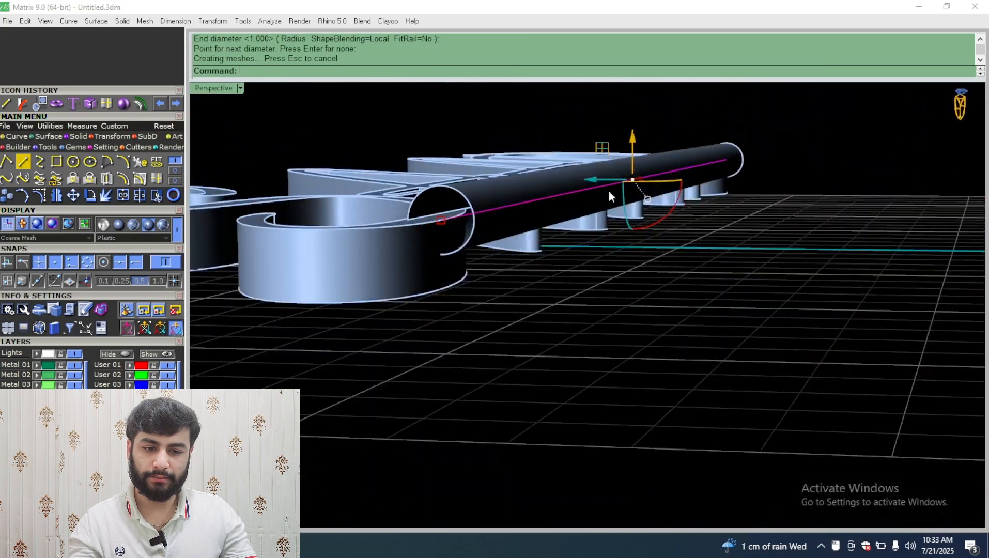
pyautogui.moveTo(630, 144); pyautogui.dragTo(626, 167)
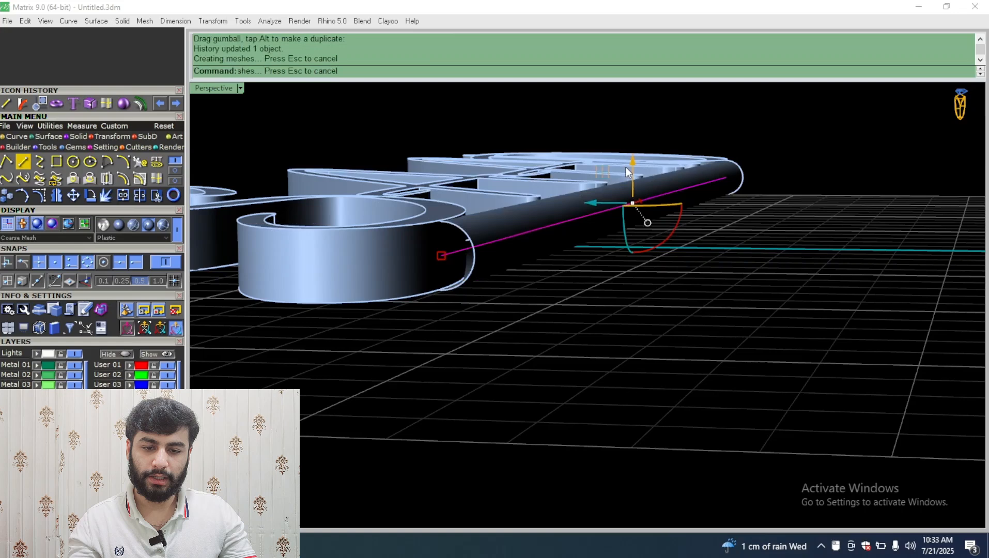
# Cap the open ends of the pipe under the name with the Cap tool
pyautogui.click(520, 253)
pyautogui.click(78, 136)
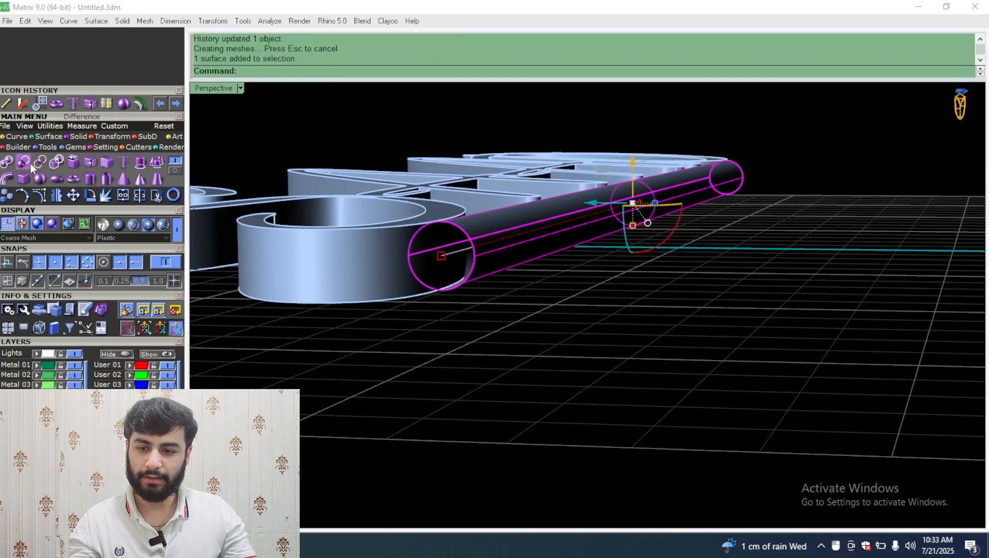
pyautogui.click(77, 163)
pyautogui.moveTo(448, 375); pyautogui.dragTo(532, 354, button='right')
pyautogui.scroll(-9, 531, 335)
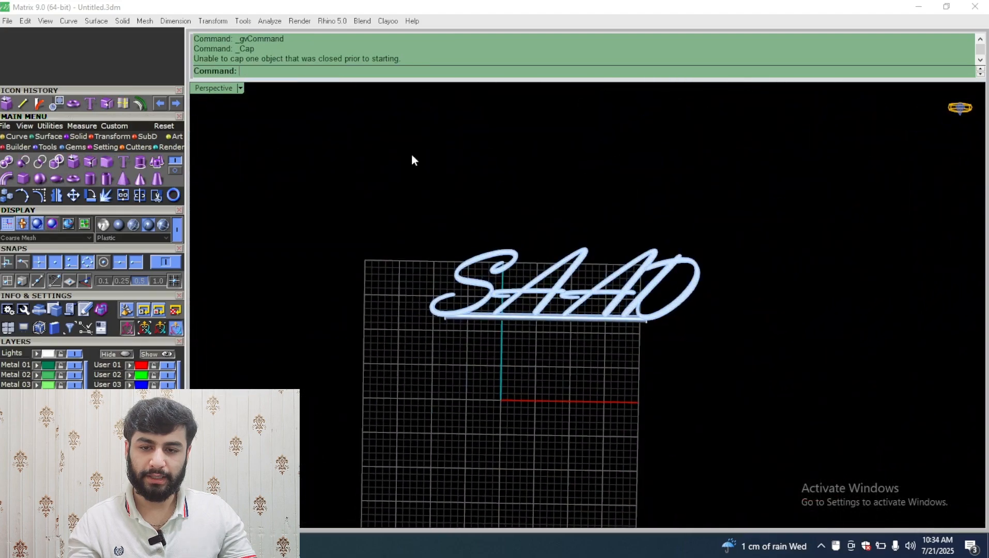
# Create a small torus ring in the Looking Down view and move it against the upper left of the name's first letter
pyautogui.doubleClick(222, 88)
pyautogui.doubleClick(221, 87)
pyautogui.scroll(-15, 469, 324)
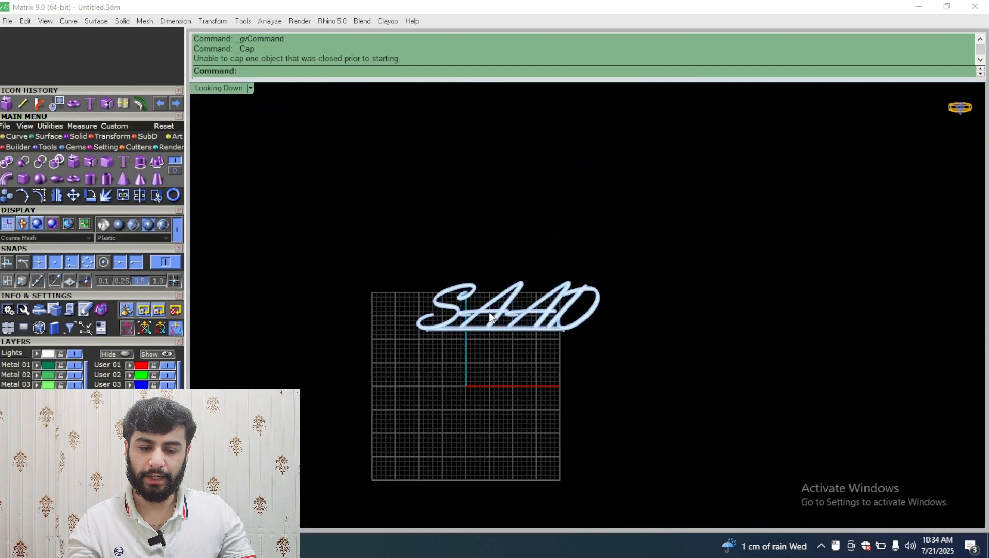
pyautogui.scroll(9, 532, 291)
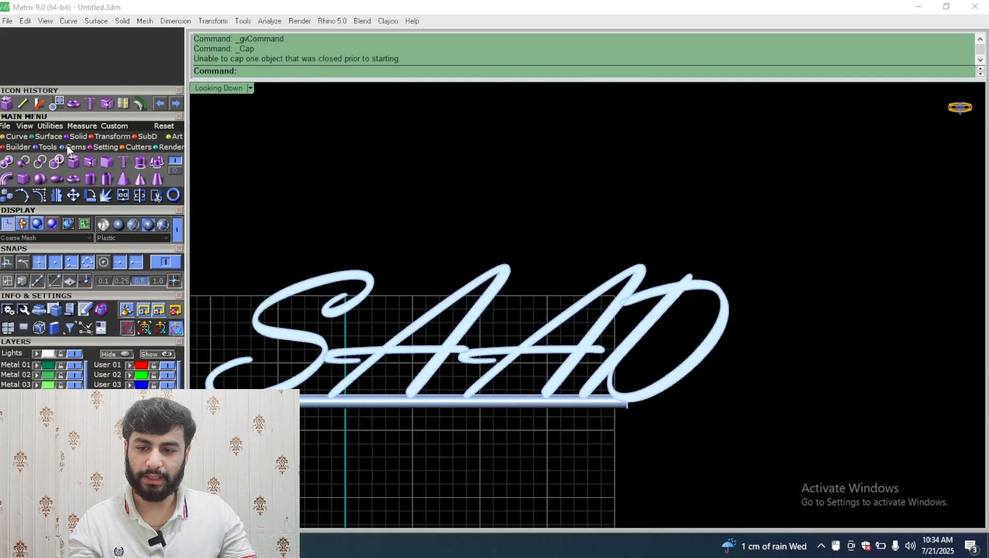
pyautogui.click(72, 179)
pyautogui.click(276, 258)
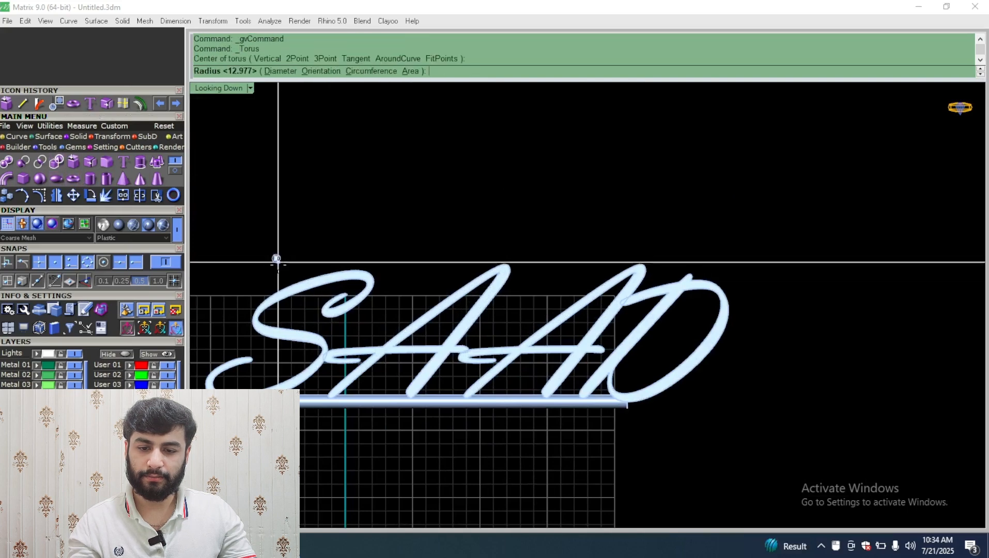
pyautogui.press('Return')
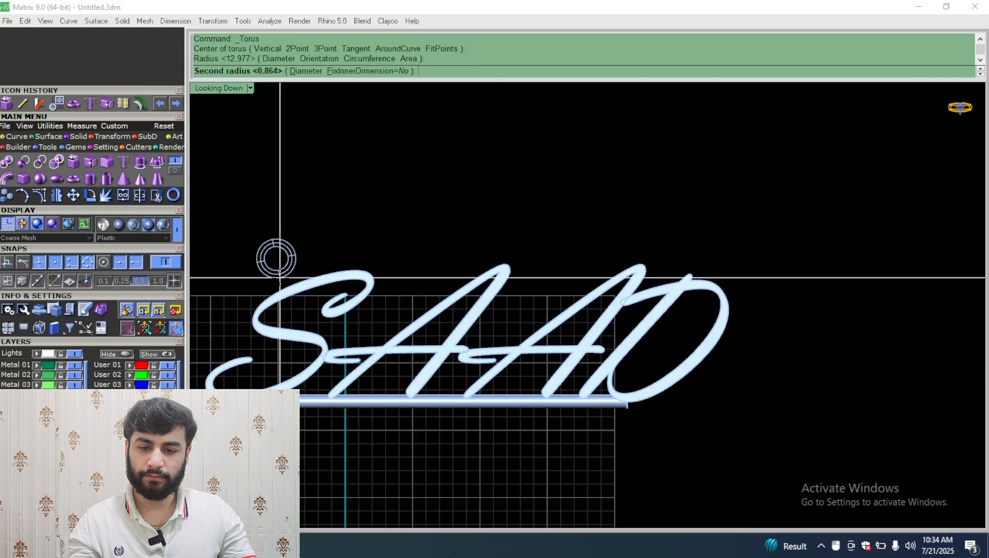
pyautogui.press('Return')
pyautogui.moveTo(326, 226); pyautogui.dragTo(290, 263)
pyautogui.scroll(4, 286, 256)
pyautogui.scroll(-8, 302, 267)
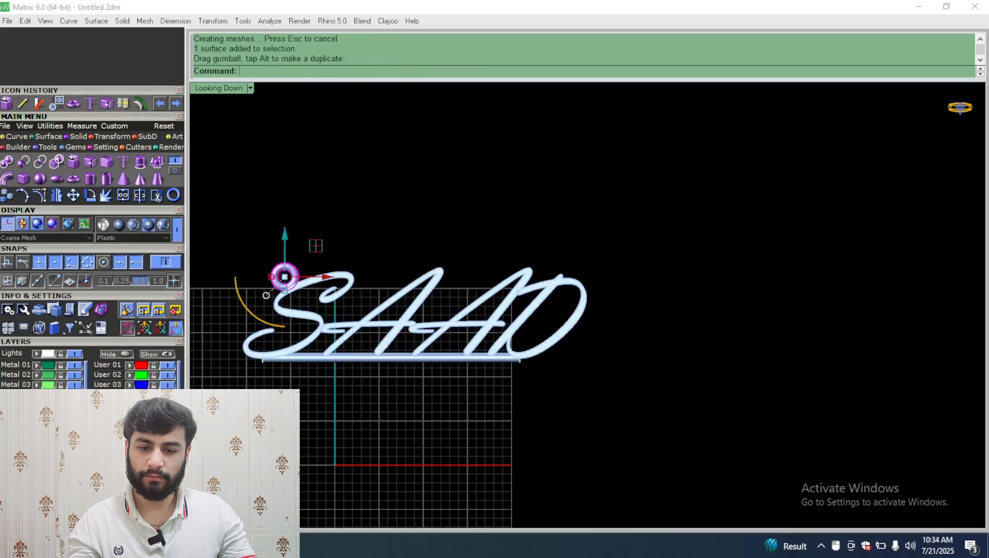
# Mirror the torus ring across a vertical plane through the middle of the name so the last letter gets a matching ring
pyautogui.click(56, 197)
pyautogui.click(438, 257)
pyautogui.click(438, 199)
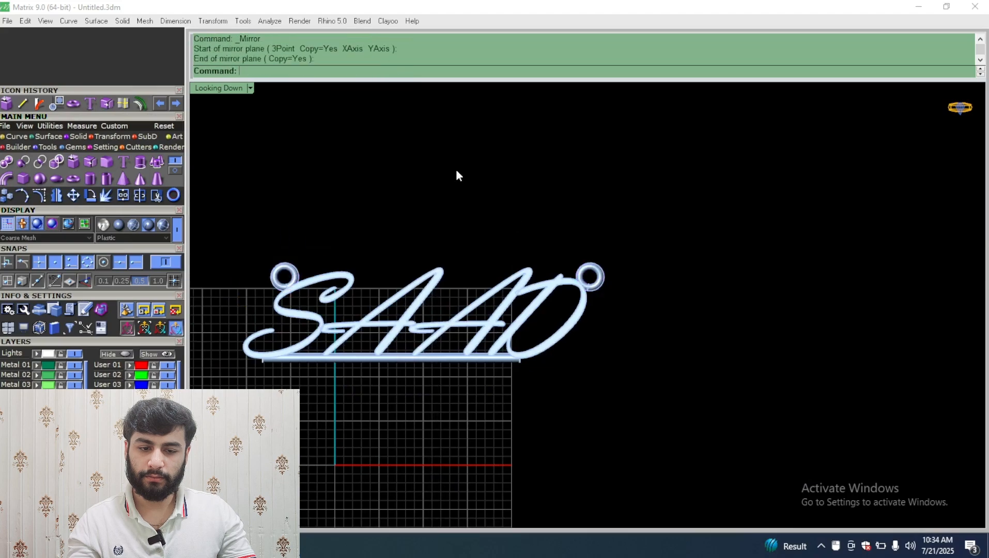
# Move the whole name with its bar and both rings sideways so it is centred on the vertical axis
pyautogui.scroll(-3, 455, 169)
pyautogui.scroll(4, 634, 234)
pyautogui.scroll(-1, 630, 219)
pyautogui.moveTo(630, 224); pyautogui.dragTo(449, 245)
pyautogui.click(519, 204)
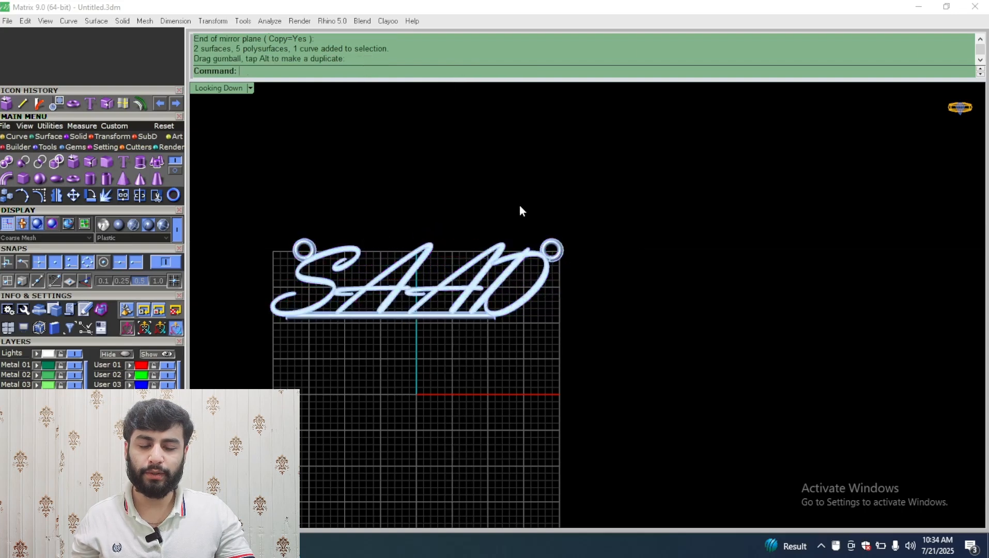
pyautogui.scroll(-6, 564, 241)
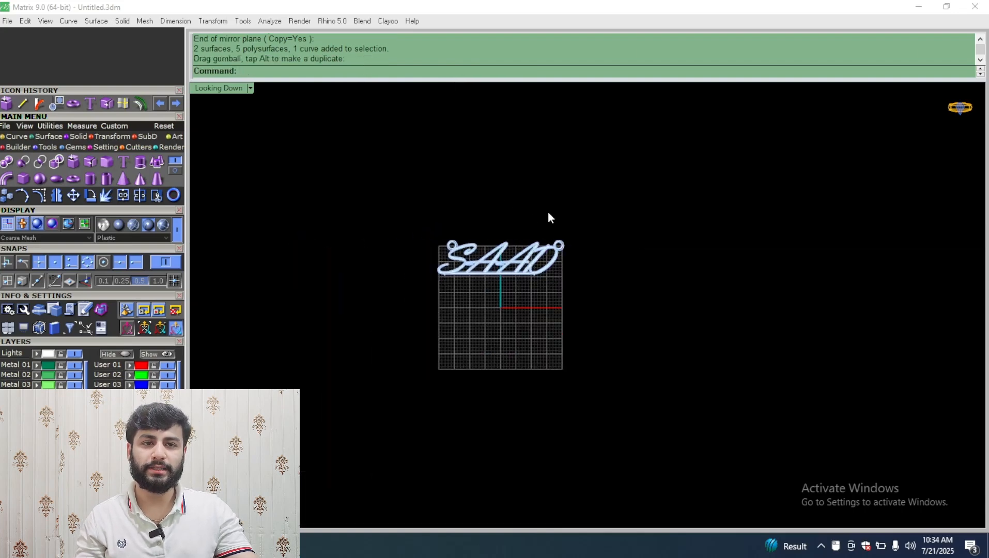
# Group the name, base bar and both rings into one object and hide the group
pyautogui.scroll(4, 503, 271)
pyautogui.moveTo(800, 126); pyautogui.dragTo(241, 387)
pyautogui.scroll(-3, 450, 278)
pyautogui.hotkey('ctrl', 'g')
pyautogui.scroll(6, 450, 273)
pyautogui.click(513, 148)
pyautogui.scroll(-6, 536, 256)
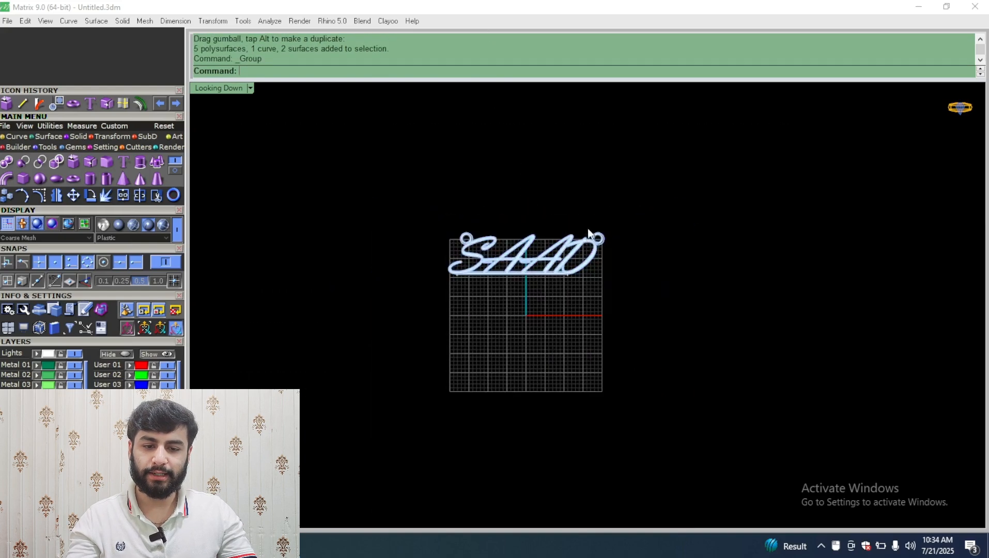
pyautogui.moveTo(637, 198); pyautogui.dragTo(302, 350)
pyautogui.click(110, 356)
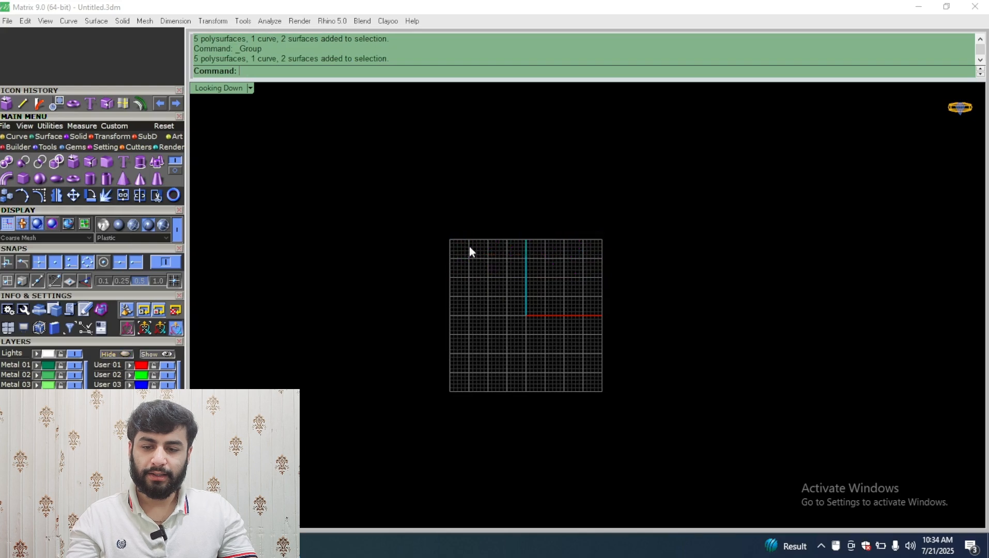
# Draw a circle slightly left of the grid origin in the Looking Down view and select it
pyautogui.scroll(2, 464, 355)
pyautogui.moveTo(464, 355); pyautogui.dragTo(438, 300, button='right')
pyautogui.scroll(4, 417, 330)
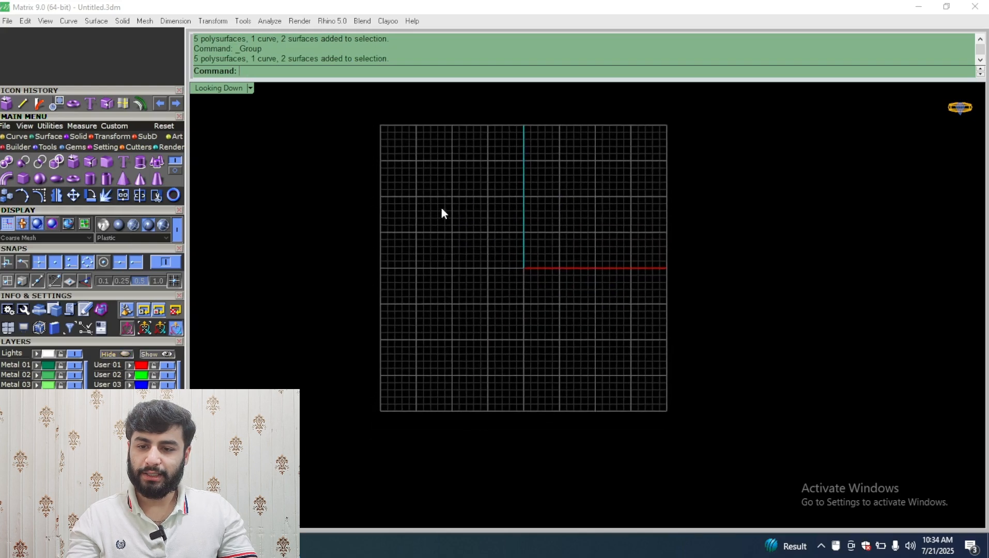
pyautogui.moveTo(441, 207); pyautogui.dragTo(427, 242, button='right')
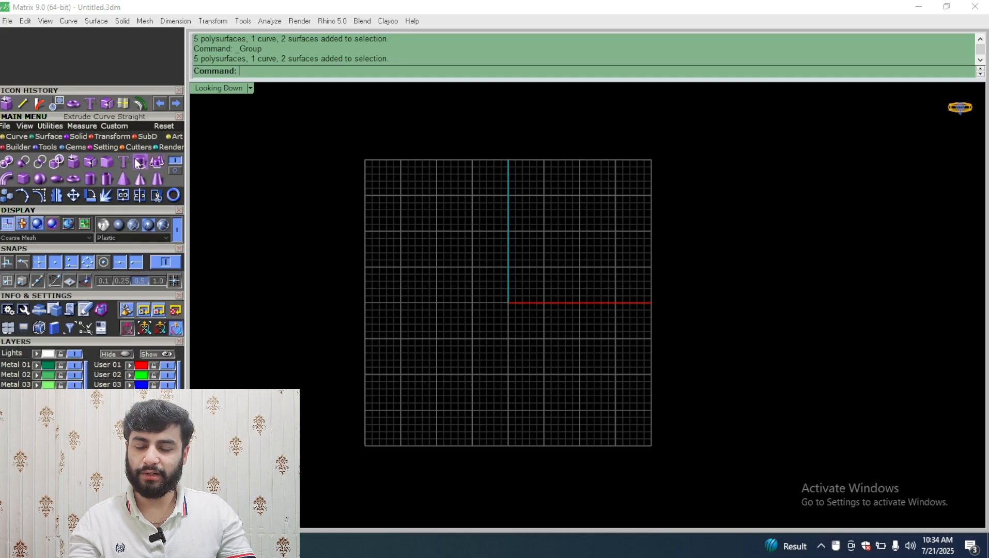
pyautogui.click(11, 137)
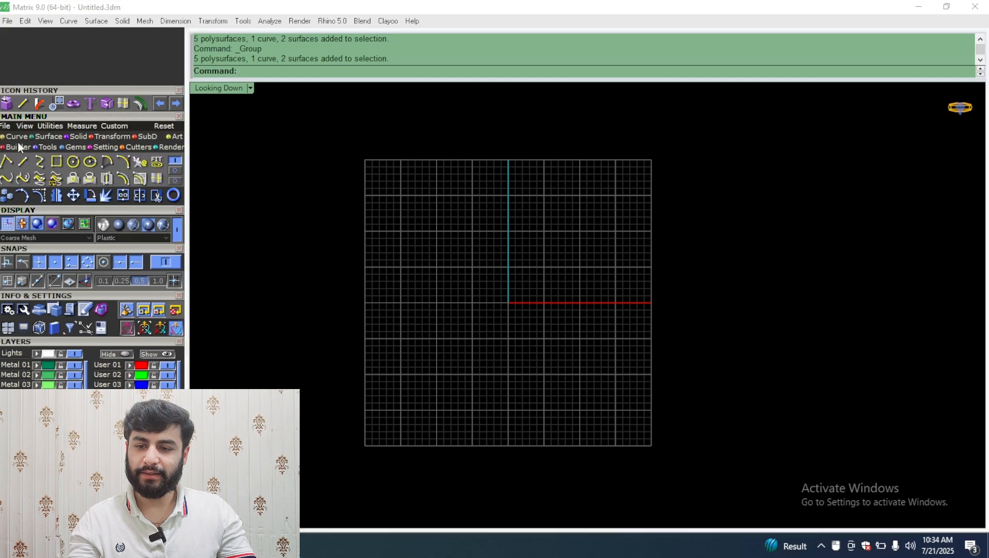
pyautogui.click(72, 161)
pyautogui.click(462, 292)
pyautogui.click(503, 329)
pyautogui.moveTo(536, 260); pyautogui.dragTo(466, 299)
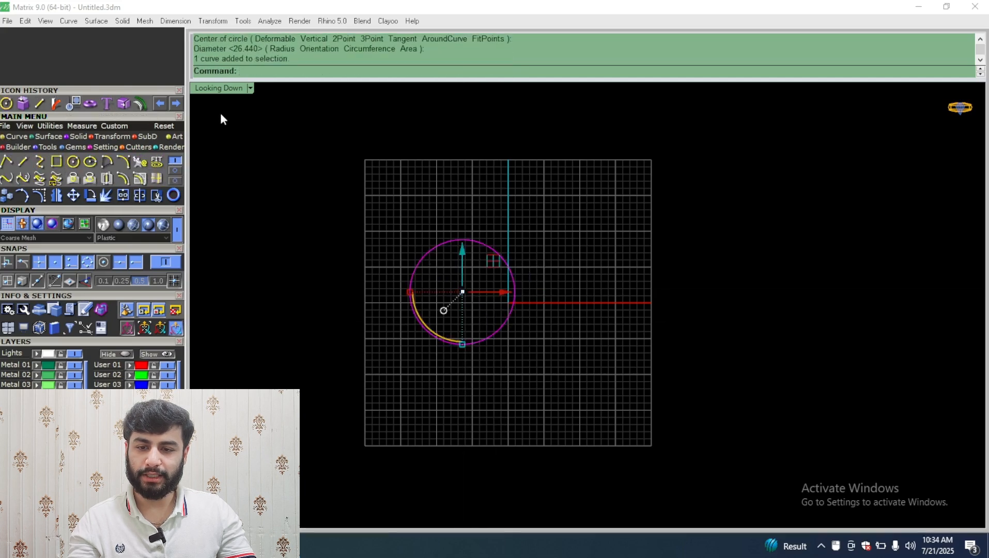
# Extrude the circle straight up in the Perspective view with Solid set to No, making an open tube
pyautogui.doubleClick(225, 89)
pyautogui.doubleClick(619, 88)
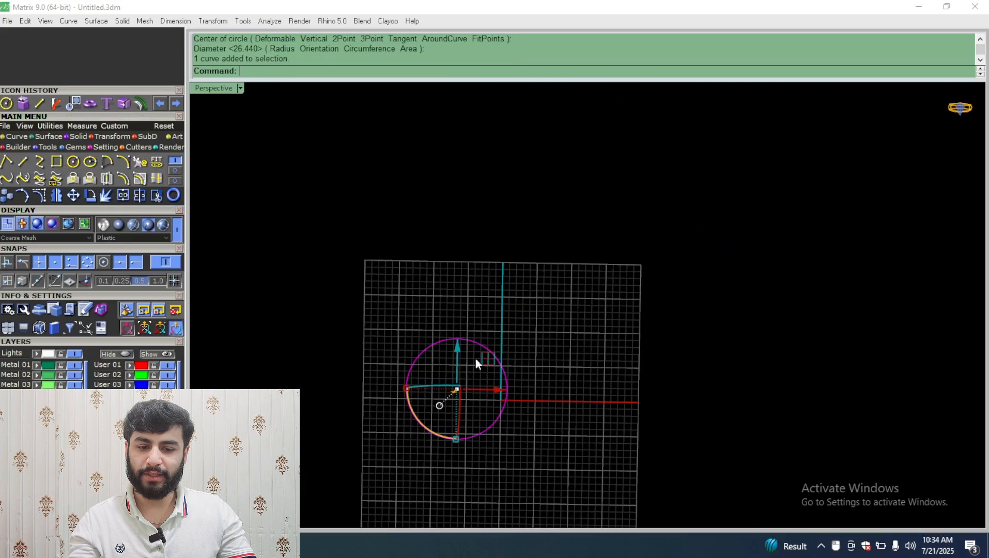
pyautogui.click(71, 135)
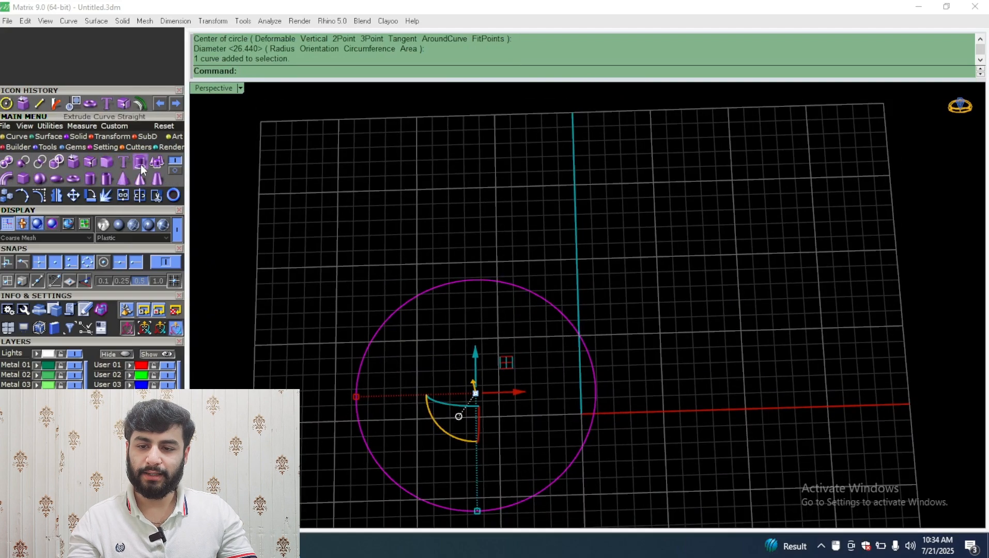
pyautogui.click(141, 164)
pyautogui.moveTo(500, 351); pyautogui.dragTo(490, 220, button='right')
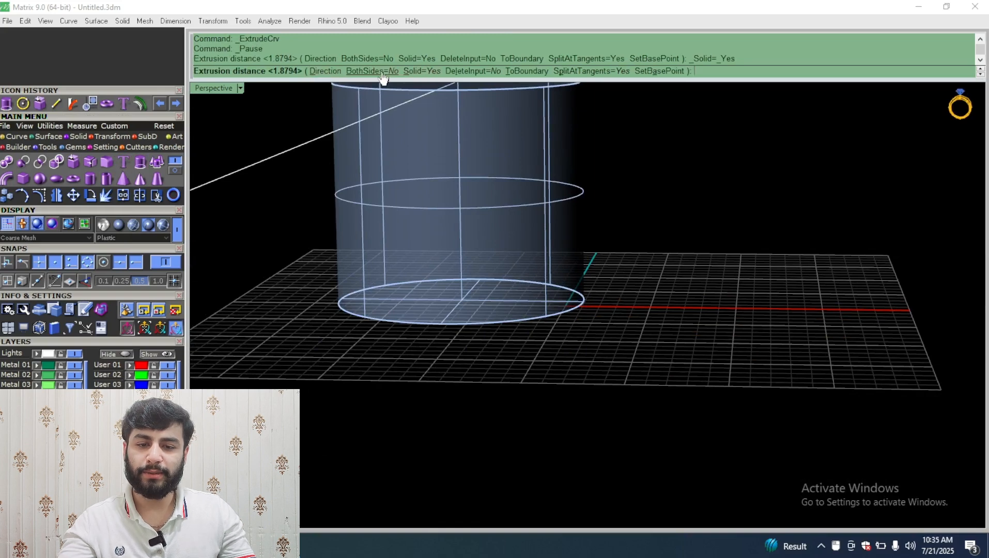
pyautogui.click(425, 68)
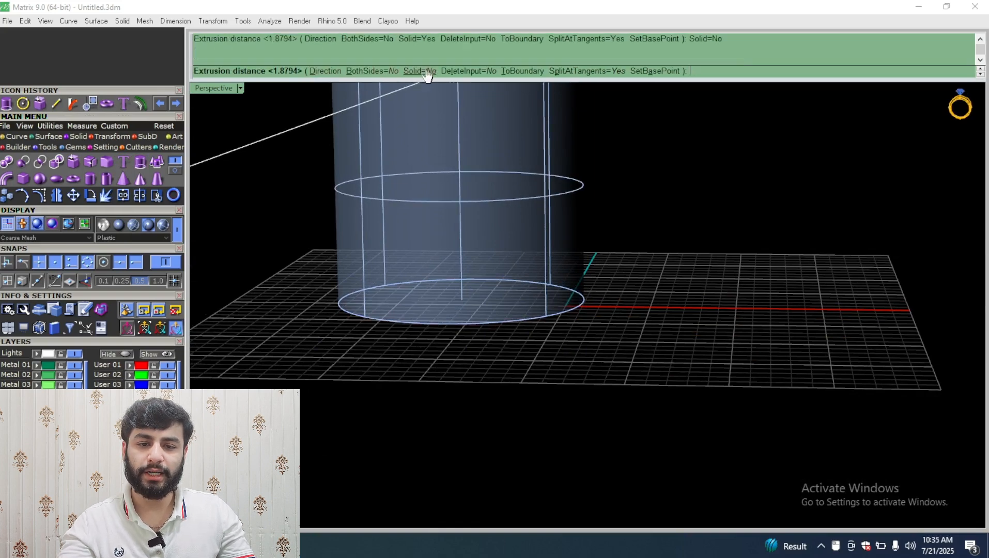
pyautogui.moveTo(455, 144)
pyautogui.mouseDown(button='right')
pyautogui.moveTo(441, 376)
pyautogui.moveTo(458, 375)
pyautogui.mouseUp(button='right')
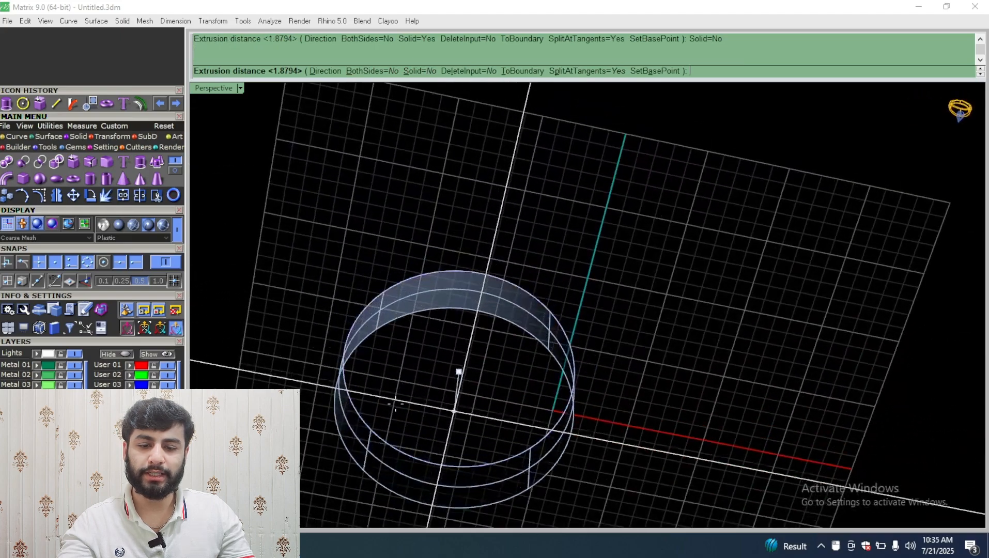
pyautogui.press('Return')
# Delete the extruded tube together with its circle
pyautogui.moveTo(536, 435)
pyautogui.mouseDown(button='right')
pyautogui.moveTo(613, 232)
pyautogui.moveTo(591, 203)
pyautogui.moveTo(572, 262)
pyautogui.mouseUp(button='right')
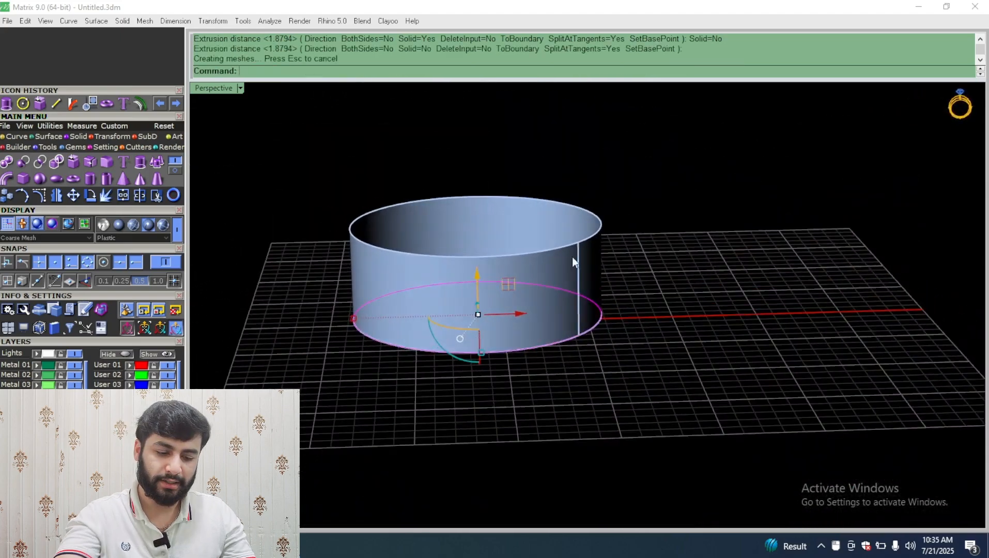
pyautogui.hotkey('ctrl', 'a')
pyautogui.press('Delete')
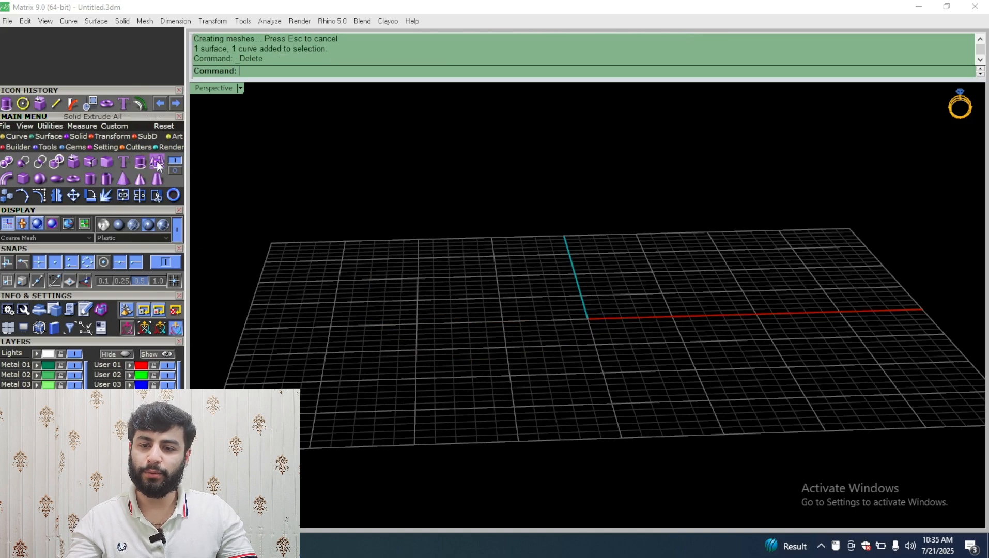
# Draw a short slanted line on the grid to the left of the origin and select it
pyautogui.click(14, 137)
pyautogui.click(23, 162)
pyautogui.click(346, 338)
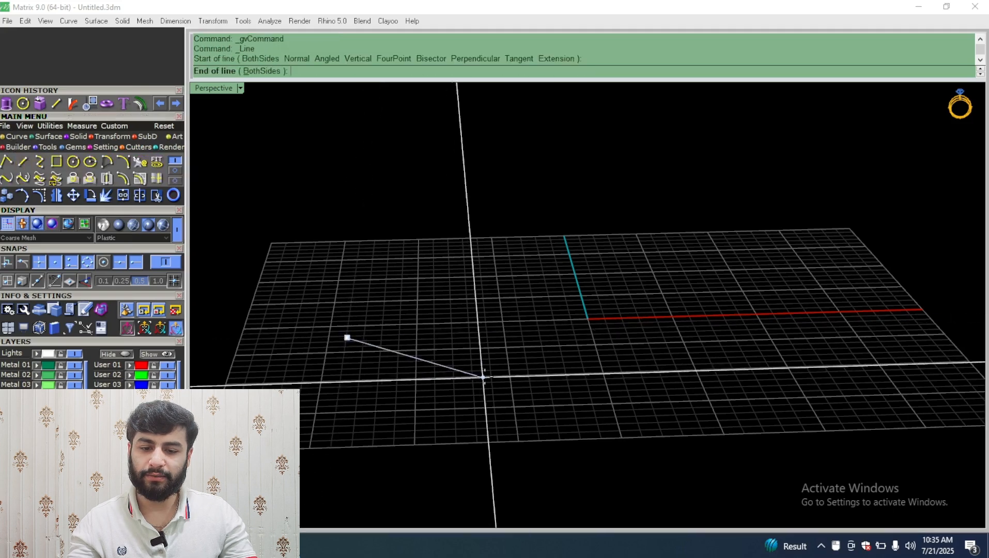
pyautogui.click(484, 376)
pyautogui.click(439, 364)
# Create an uncapped pipe along the slanted line with a start and end diameter of 0.35 mm
pyautogui.press('F6')
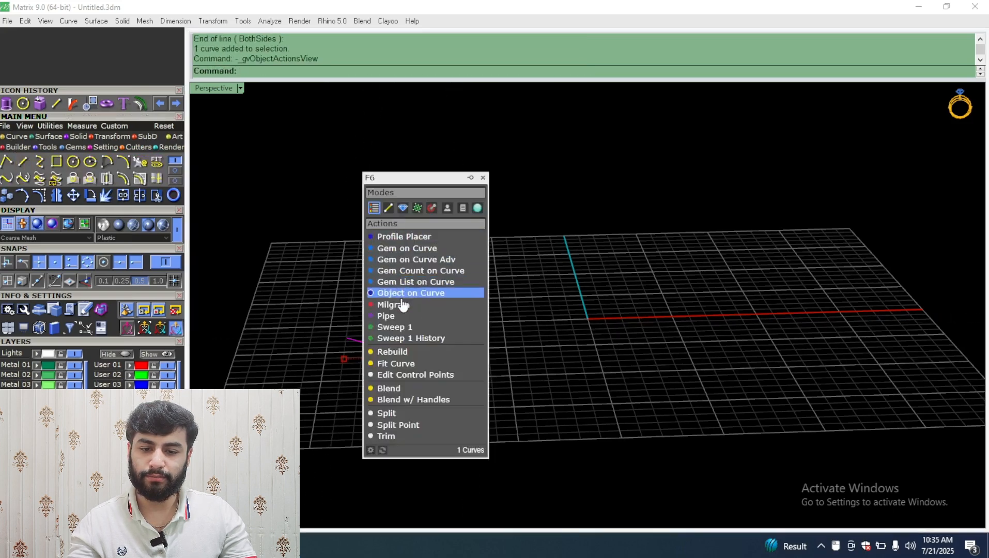
pyautogui.click(403, 316)
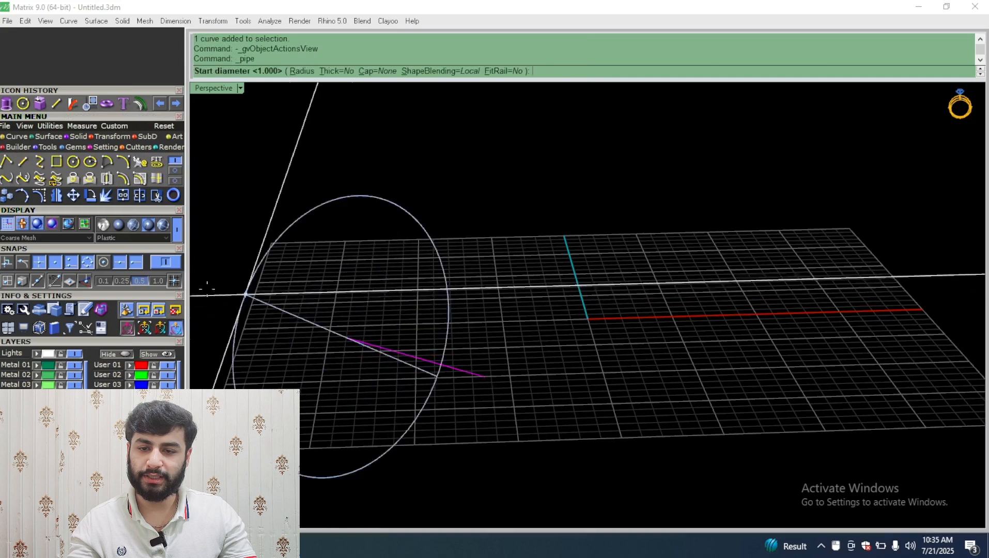
pyautogui.click(77, 137)
pyautogui.click(6, 178)
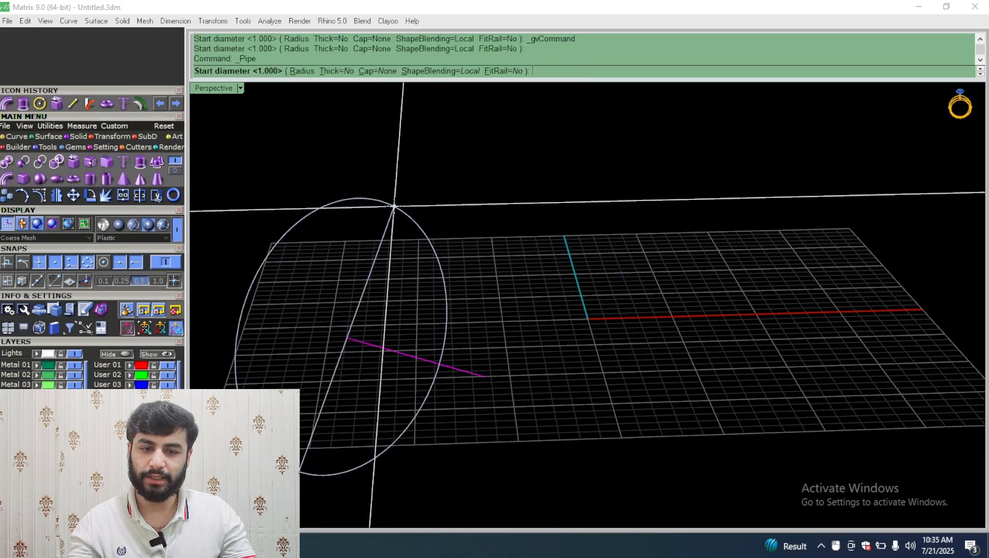
pyautogui.write('.3')
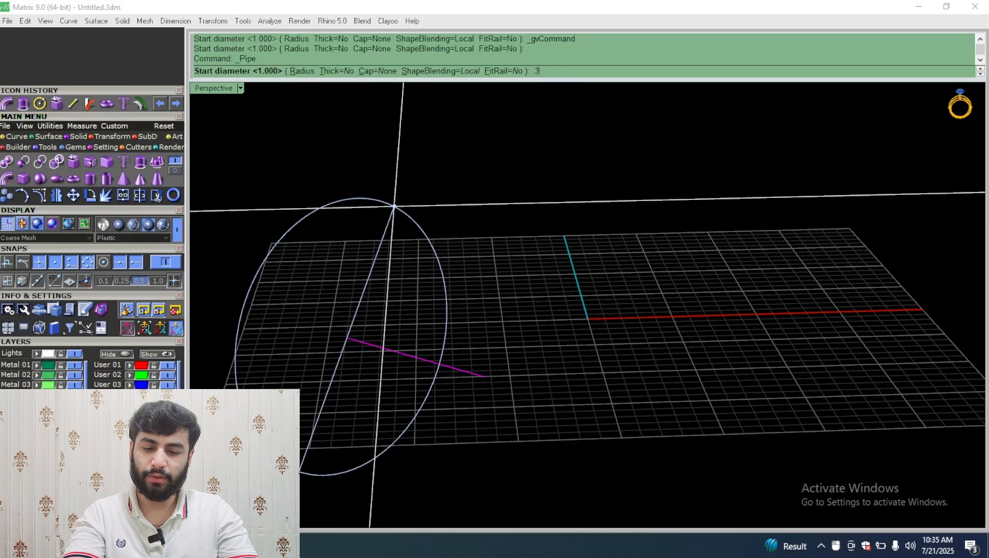
pyautogui.write('5')
pyautogui.press('Return')
pyautogui.press('Return')
pyautogui.press('Return')
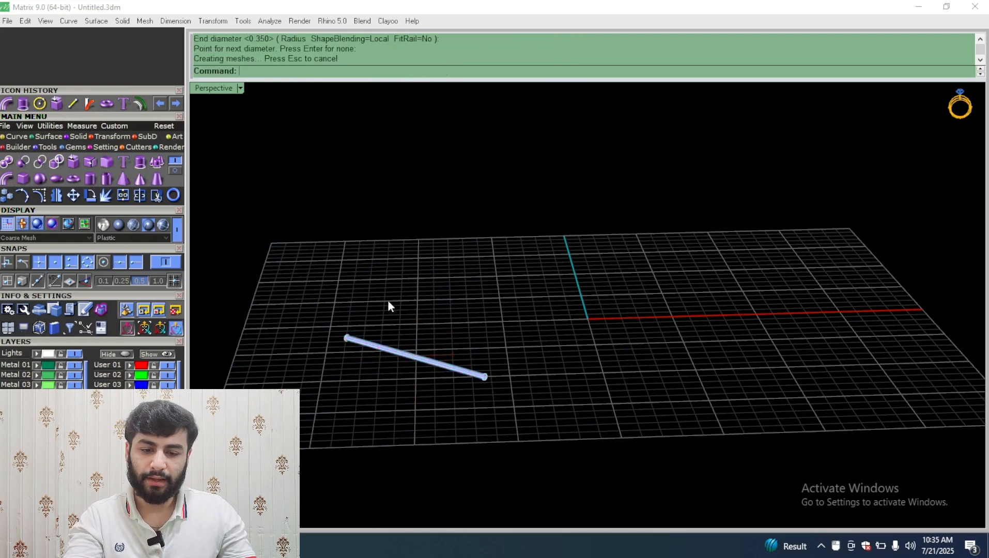
pyautogui.moveTo(388, 305); pyautogui.dragTo(301, 260, button='right')
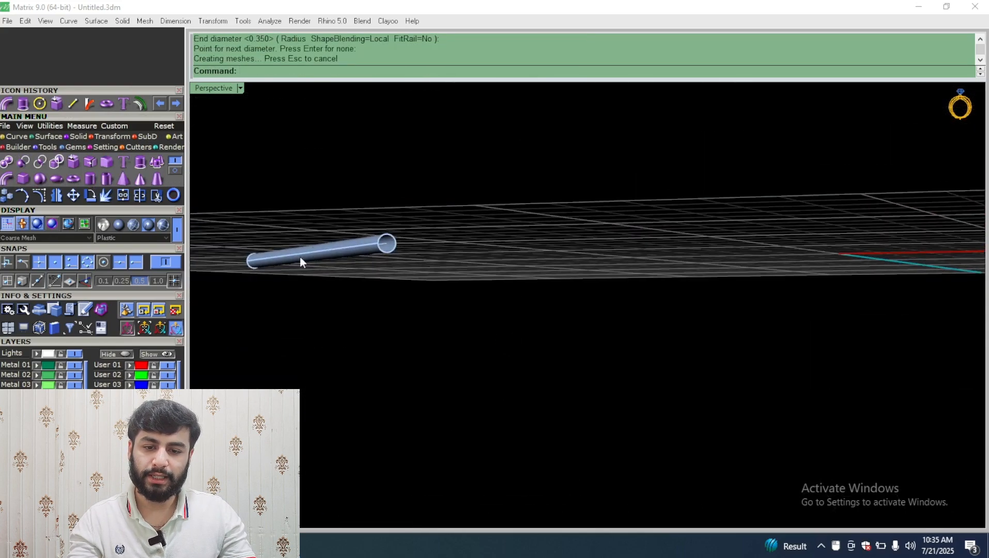
# Undo the uncapped pipe and recreate it along the line with Cap set to Round and 0.35 mm start and end diameters
pyautogui.hotkey('ctrl', 'z')
pyautogui.press('Return')
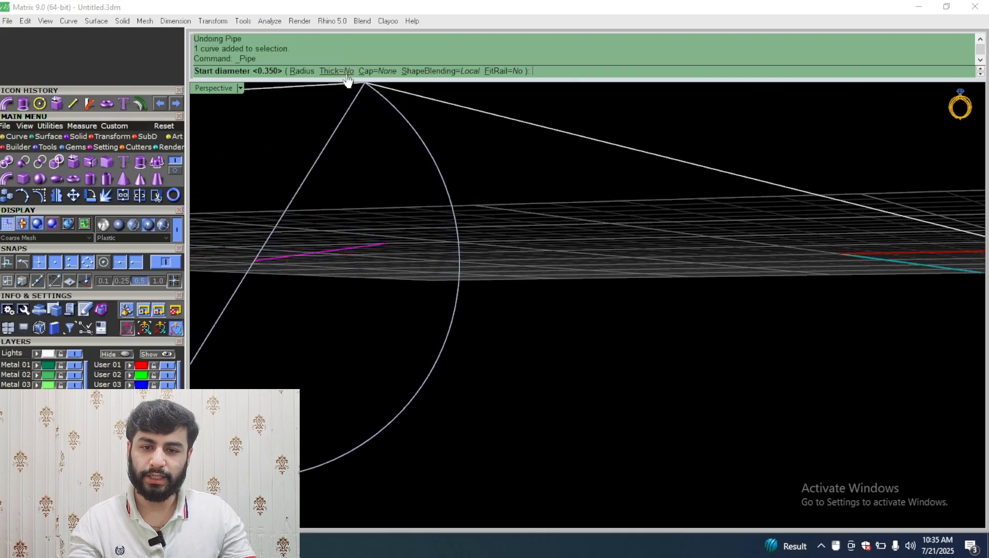
pyautogui.click(376, 71)
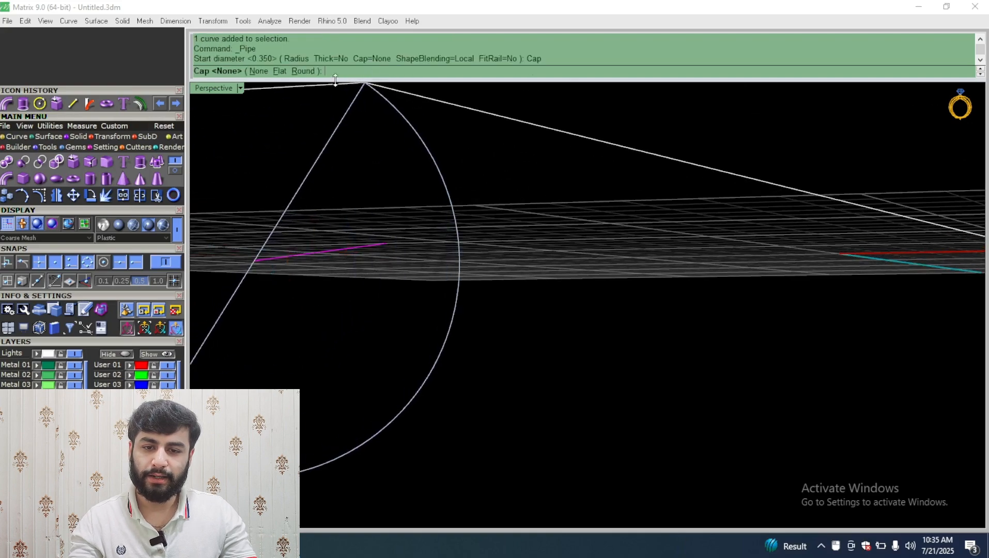
pyautogui.click(302, 71)
pyautogui.moveTo(362, 217); pyautogui.dragTo(393, 259, button='right')
pyautogui.press('Return')
pyautogui.press('Return')
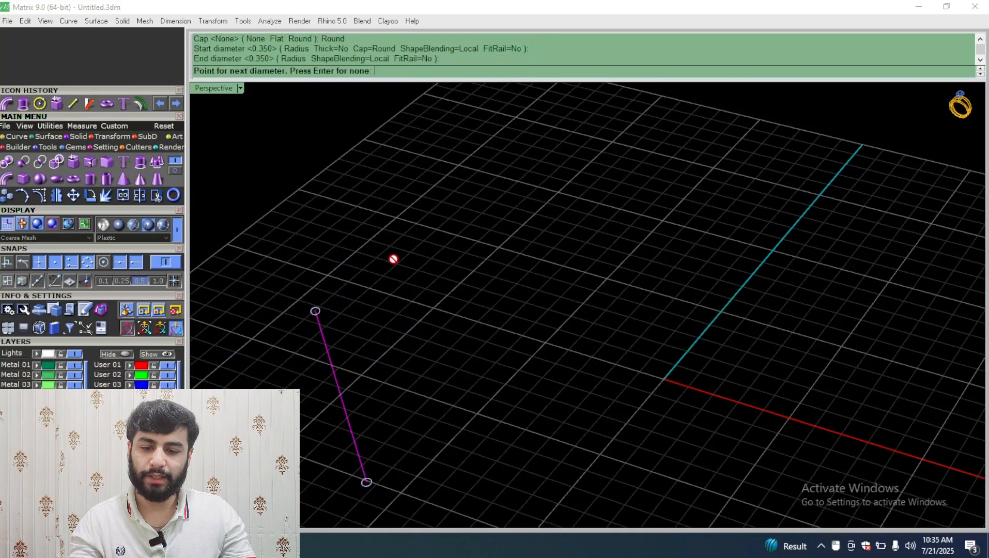
pyautogui.press('Return')
# Inspect the rounded pipe ends, and delete the pipe together with its line
pyautogui.moveTo(327, 514); pyautogui.dragTo(543, 234, button='right')
pyautogui.moveTo(433, 235); pyautogui.dragTo(541, 216, button='right')
pyautogui.moveTo(541, 216); pyautogui.dragTo(460, 302)
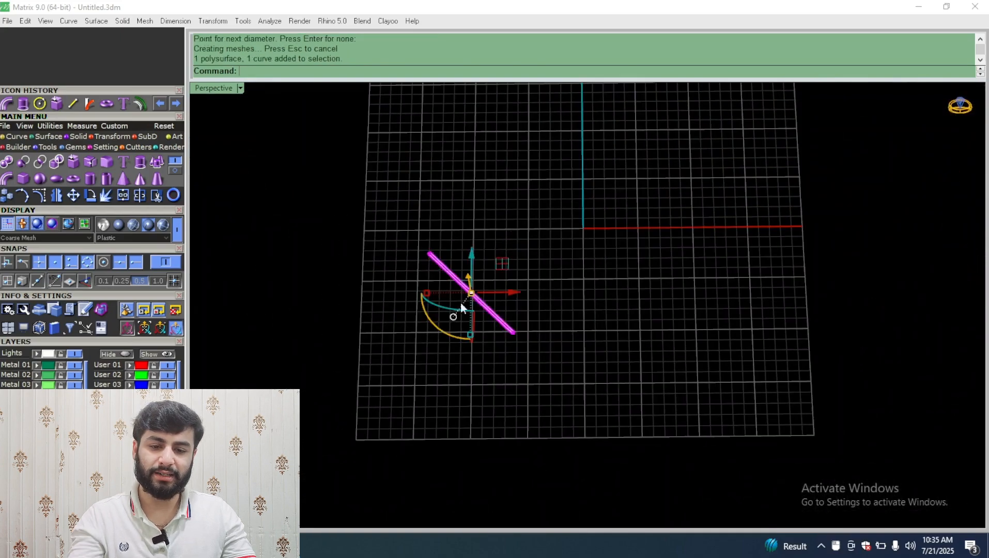
pyautogui.scroll(2, 477, 265)
pyautogui.press('Delete')
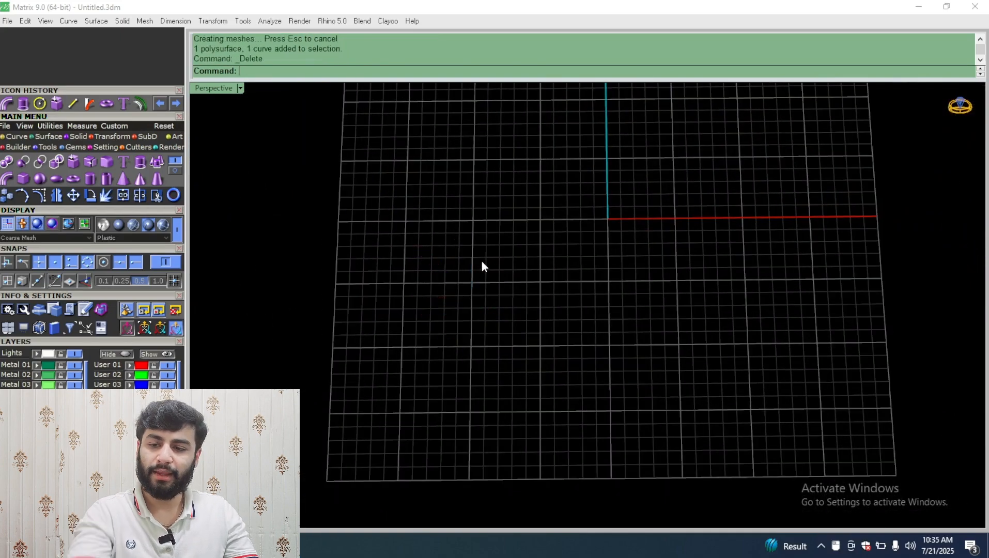
# Create a box with its base corner at 0,0,0, a freehand square base beside the X axis, and a height of 0.35 mm
pyautogui.click(23, 176)
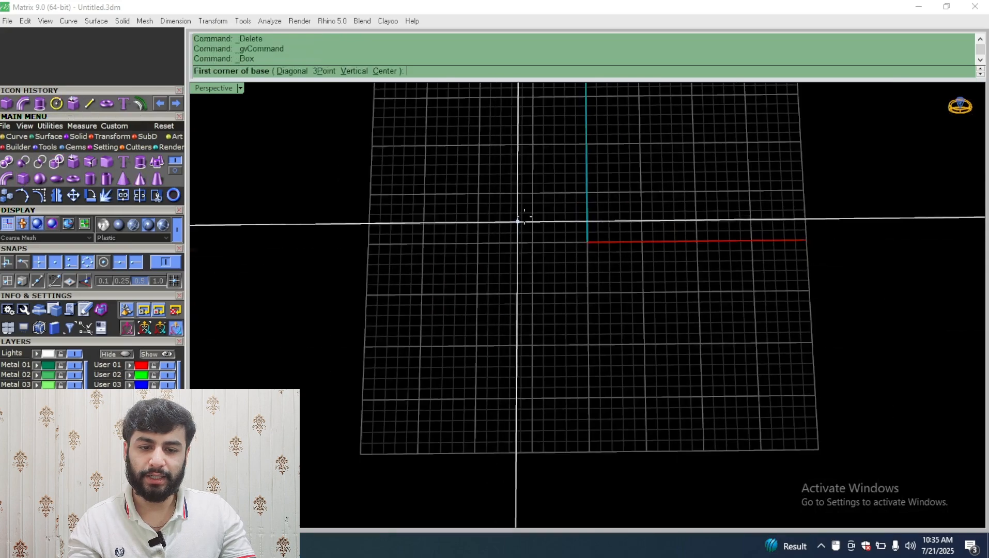
pyautogui.write('0,0,0')
pyautogui.press('Return')
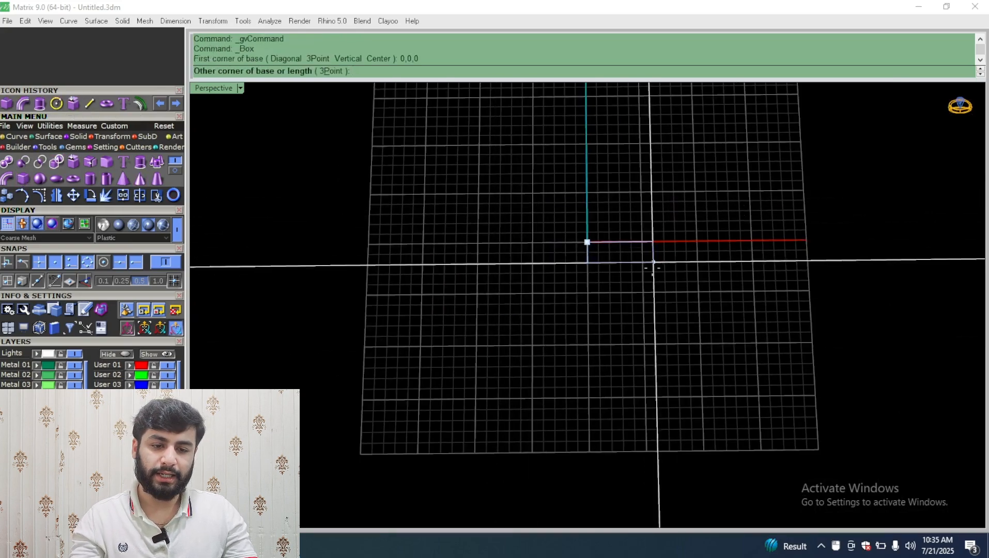
pyautogui.scroll(2, 551, 321)
pyautogui.moveTo(550, 322); pyautogui.dragTo(544, 359, button='right')
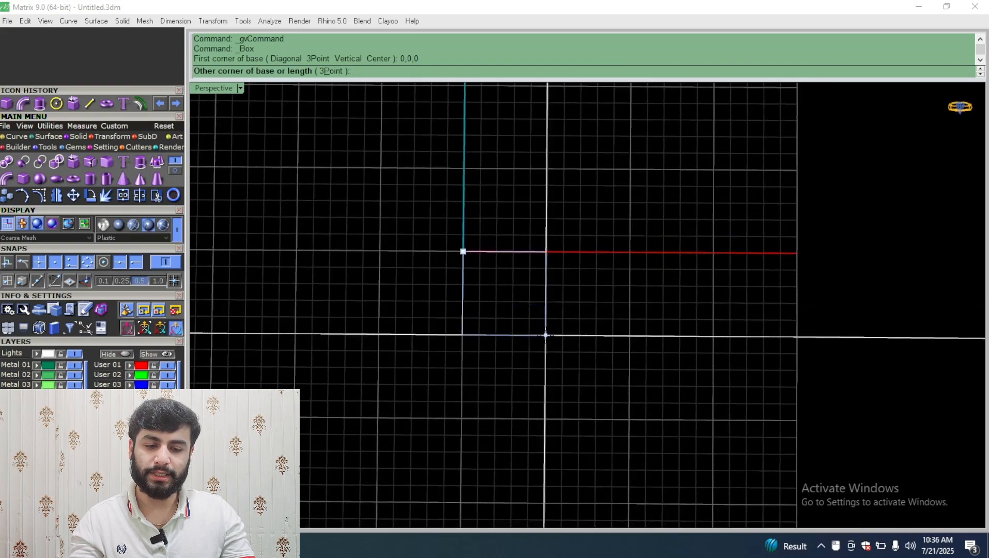
pyautogui.click(545, 335)
pyautogui.moveTo(545, 335); pyautogui.dragTo(569, 187, button='right')
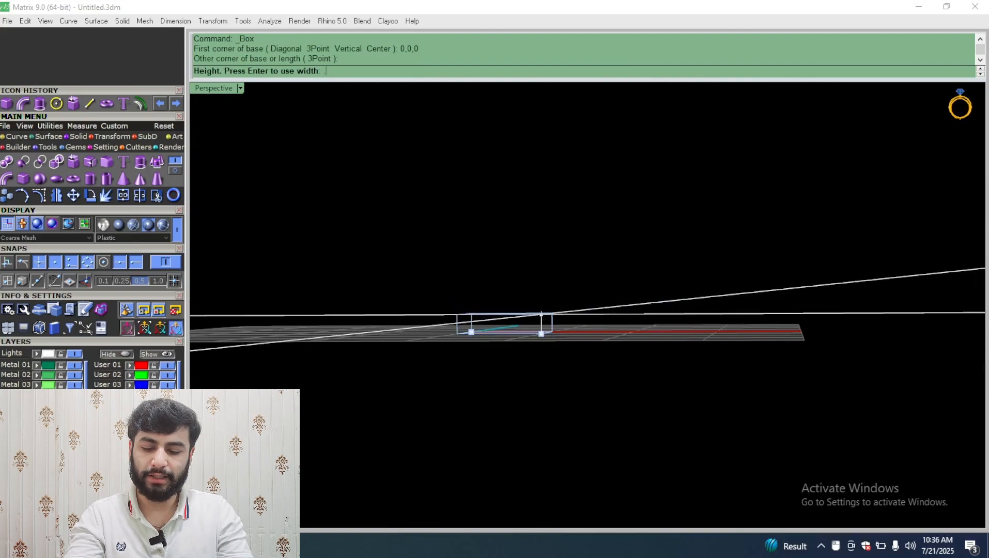
pyautogui.write('.35')
pyautogui.press('Return')
# Inspect the thin box and its thickness from below and above
pyautogui.moveTo(587, 284); pyautogui.dragTo(584, 386, button='right')
pyautogui.scroll(8, 576, 312)
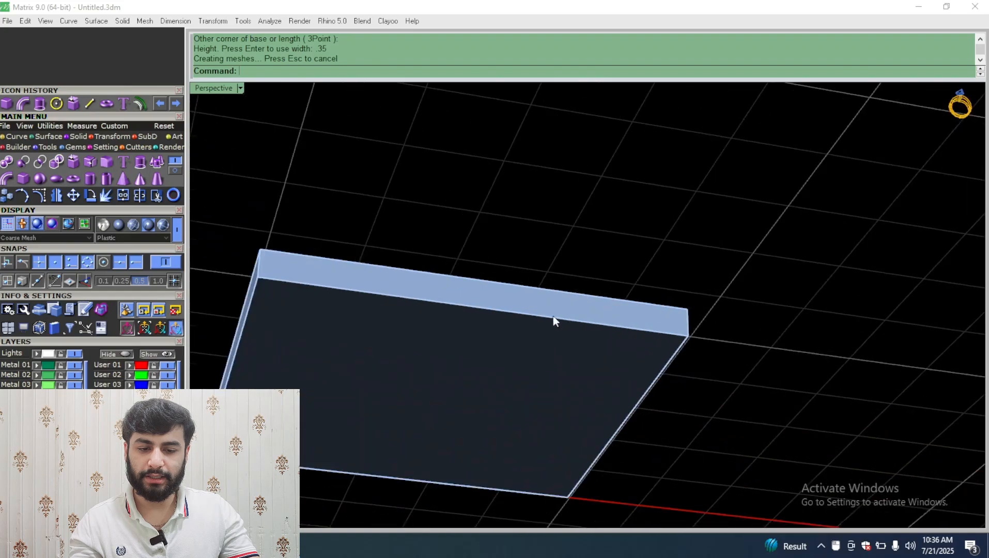
pyautogui.scroll(-4, 553, 316)
pyautogui.moveTo(558, 212); pyautogui.dragTo(547, 351, button='right')
pyautogui.click(547, 352)
pyautogui.scroll(-5, 477, 283)
pyautogui.moveTo(476, 284); pyautogui.dragTo(493, 321, button='right')
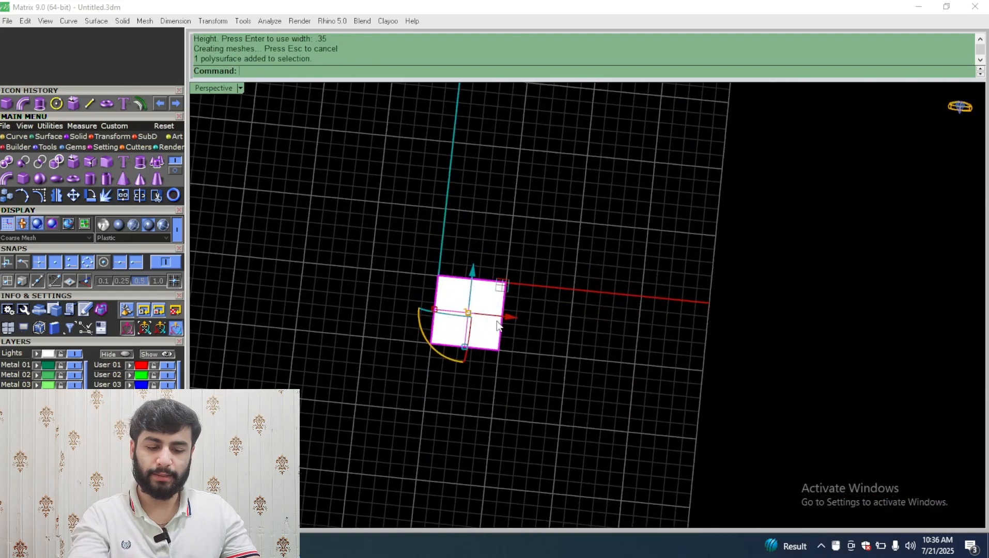
pyautogui.scroll(5, 493, 320)
# Draw a small freehand rectangle just behind the box, and delete both the rectangle and the box
pyautogui.click(20, 136)
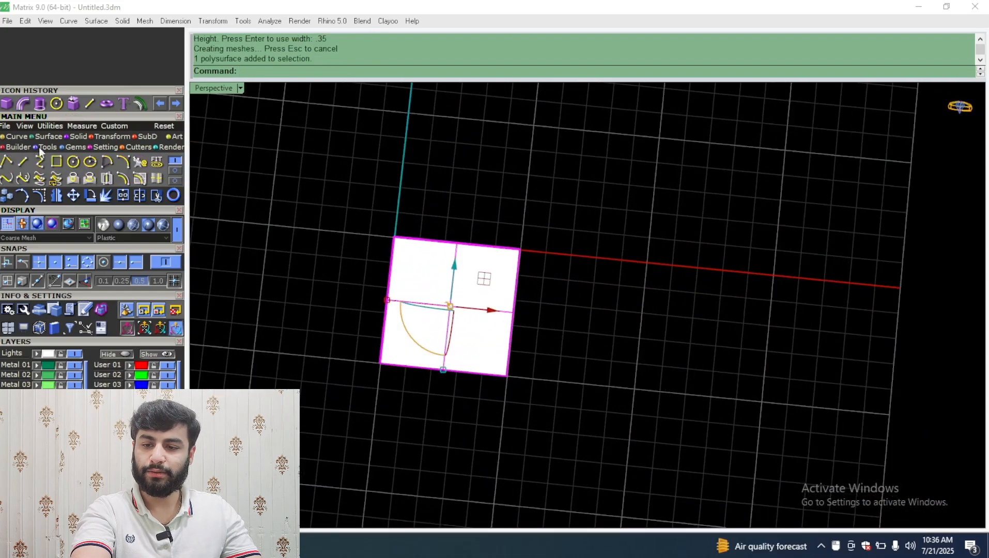
pyautogui.click(57, 161)
pyautogui.click(398, 119)
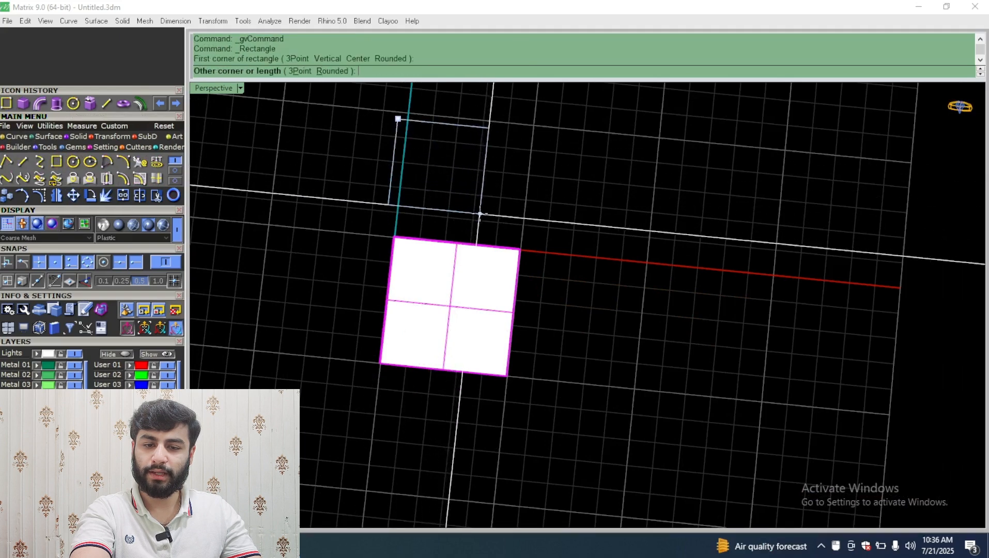
pyautogui.click(481, 189)
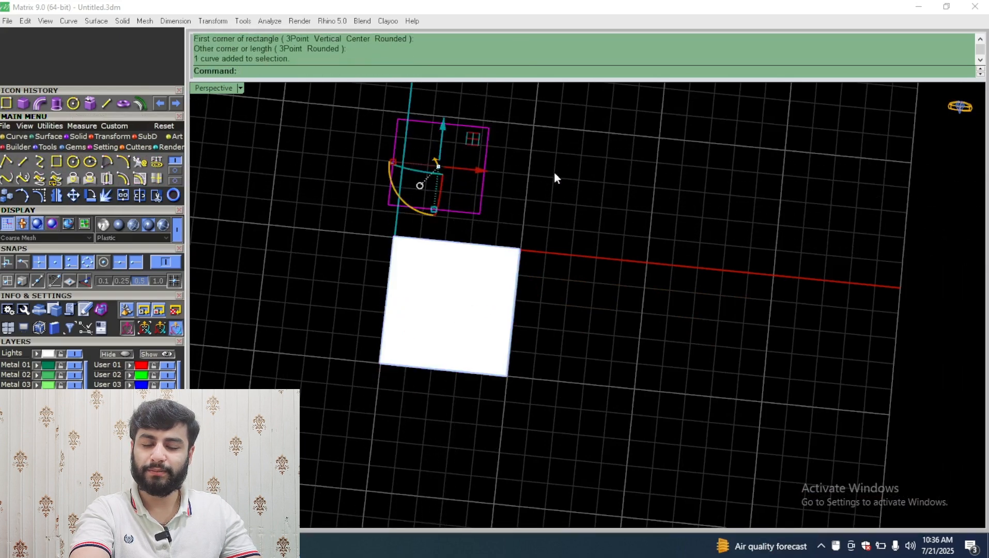
pyautogui.moveTo(583, 142); pyautogui.dragTo(399, 315)
pyautogui.press('Delete')
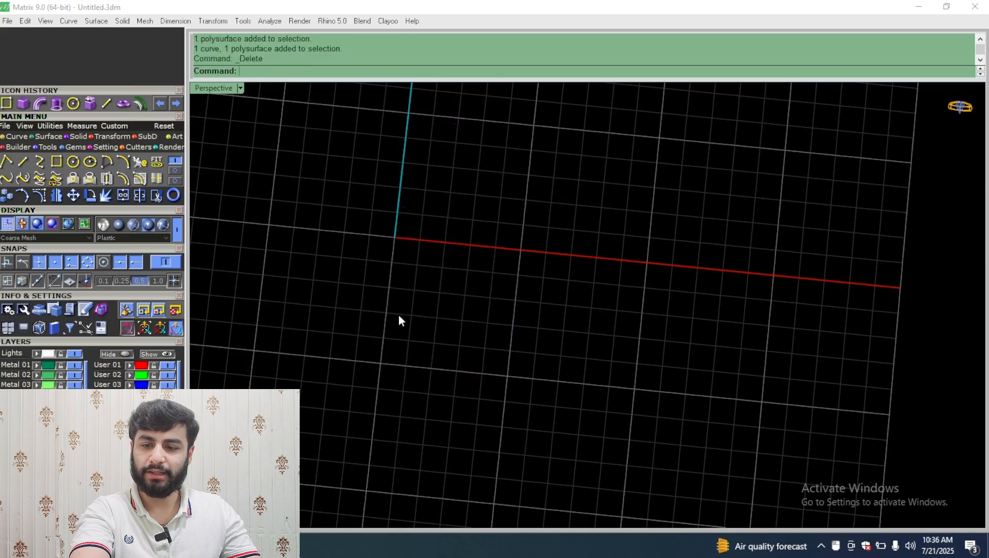
# Create a sphere centred on 0,0,0 with a diameter of 2 mm
pyautogui.click(81, 137)
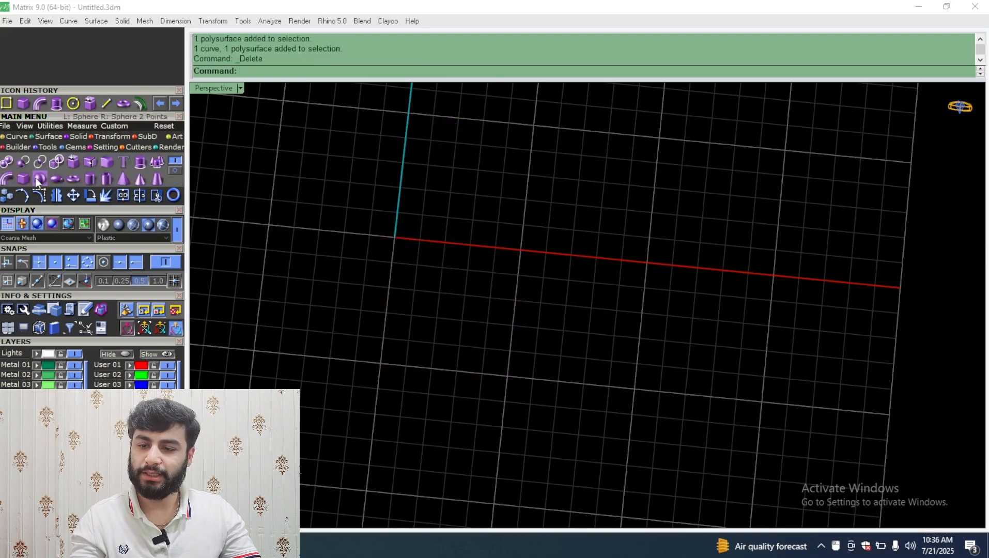
pyautogui.click(36, 179)
pyautogui.write('0')
pyautogui.press('Return')
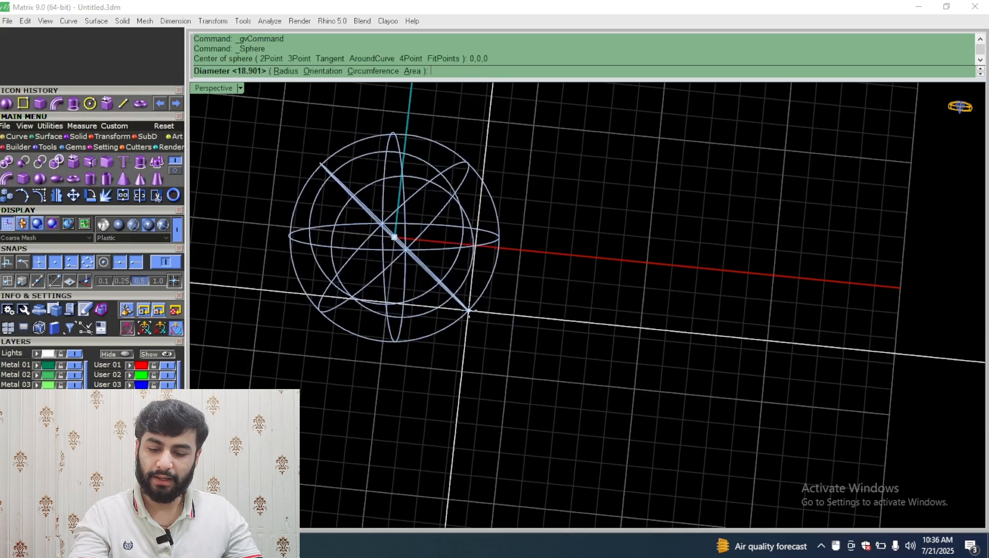
pyautogui.write('2')
pyautogui.press('Return')
pyautogui.moveTo(503, 401)
pyautogui.mouseDown(button='right')
pyautogui.moveTo(535, 205)
pyautogui.moveTo(345, 334)
pyautogui.mouseUp(button='right')
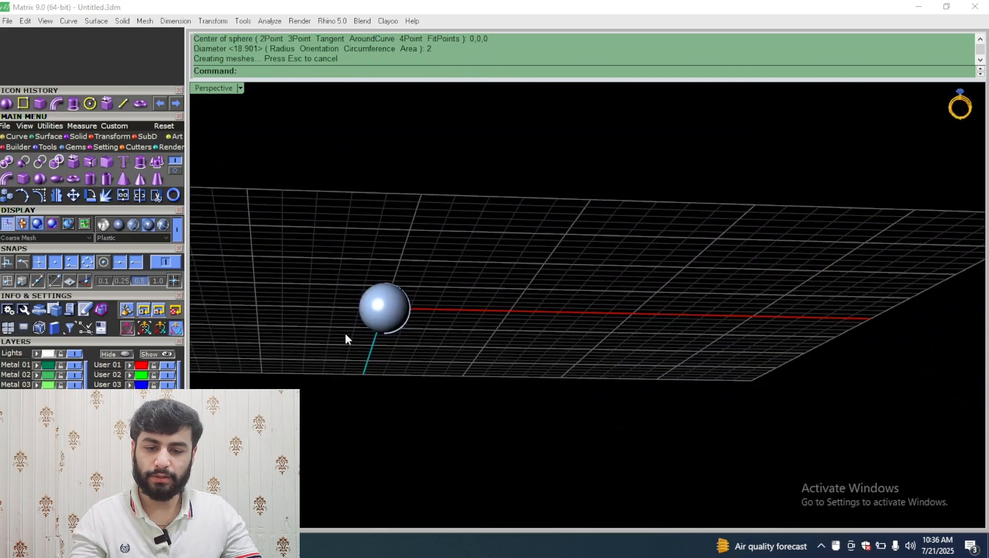
# Examine the sphere's roundness up close from the side and from above
pyautogui.click(394, 303)
pyautogui.moveTo(394, 303); pyautogui.dragTo(620, 225, button='right')
pyautogui.scroll(6, 372, 253)
pyautogui.scroll(-5, 526, 386)
pyautogui.scroll(2, 561, 345)
pyautogui.scroll(5, 620, 224)
pyautogui.scroll(-9, 604, 206)
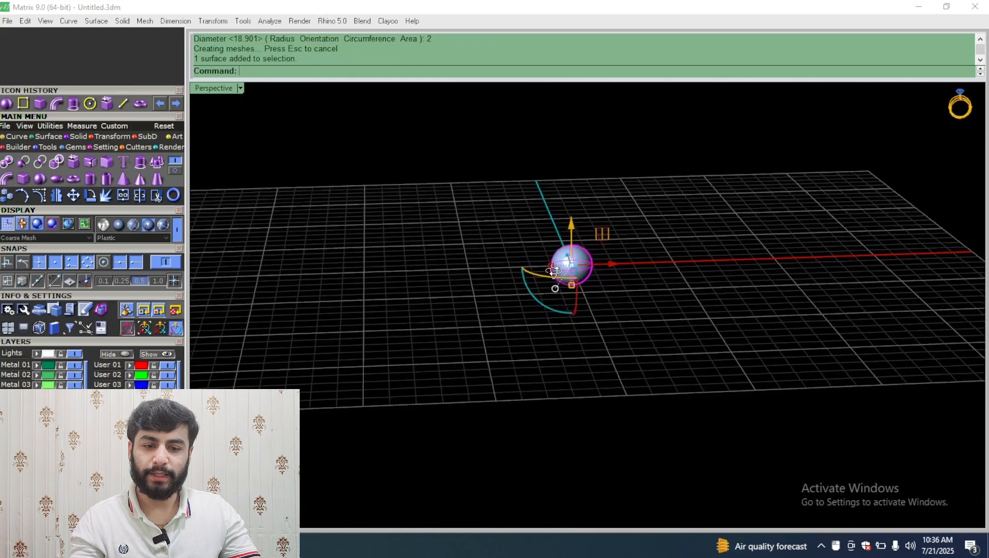
pyautogui.scroll(7, 561, 268)
pyautogui.moveTo(589, 191); pyautogui.dragTo(561, 268, button='right')
pyautogui.click(471, 222)
pyautogui.scroll(-8, 570, 237)
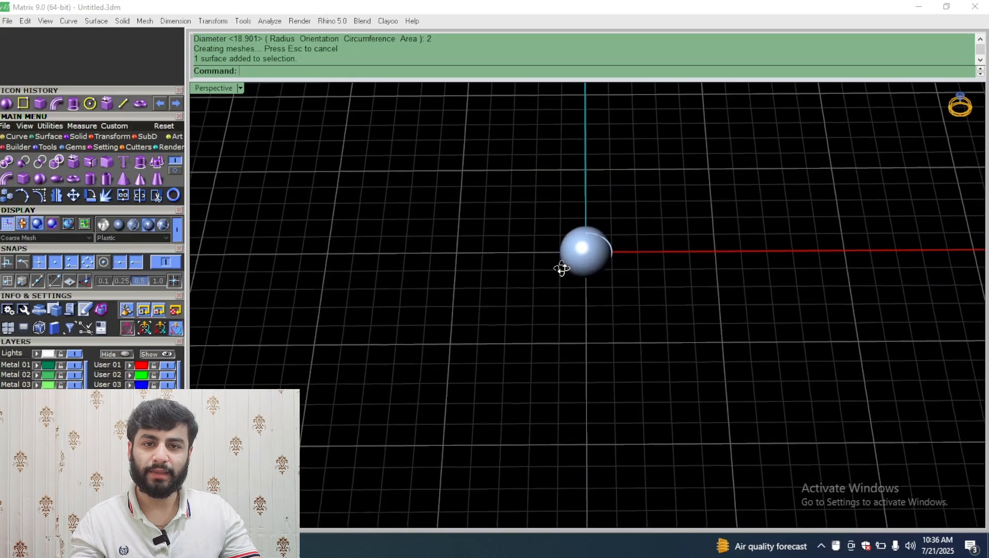
# Scale the sphere up uniformly about its centre to more than twice its size with the gumball
pyautogui.moveTo(559, 253); pyautogui.dragTo(501, 251)
pyautogui.scroll(-5, 601, 287)
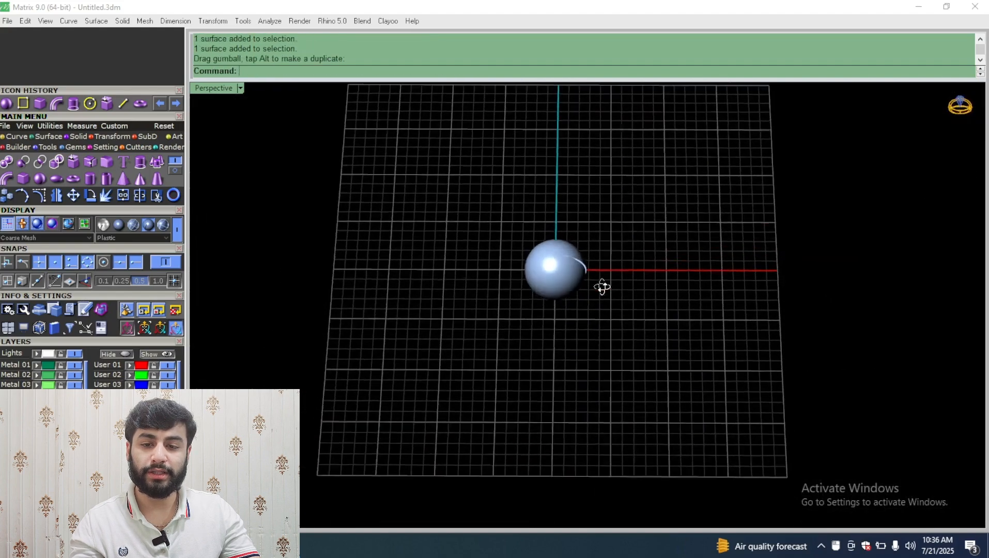
pyautogui.moveTo(600, 286); pyautogui.dragTo(598, 248, button='right')
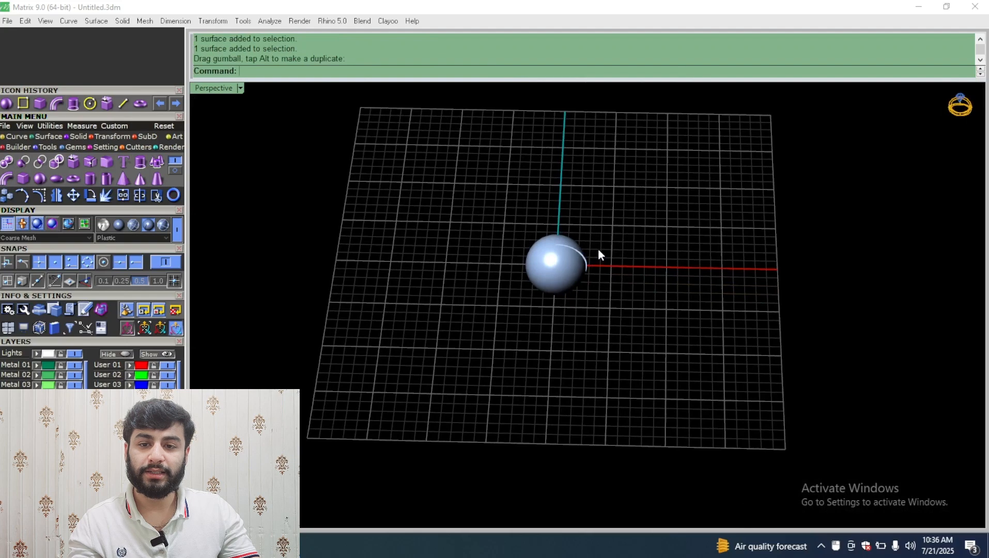
# Examine the enlarged sphere from above and from the side
pyautogui.scroll(4, 553, 264)
pyautogui.click(553, 261)
pyautogui.scroll(-4, 554, 265)
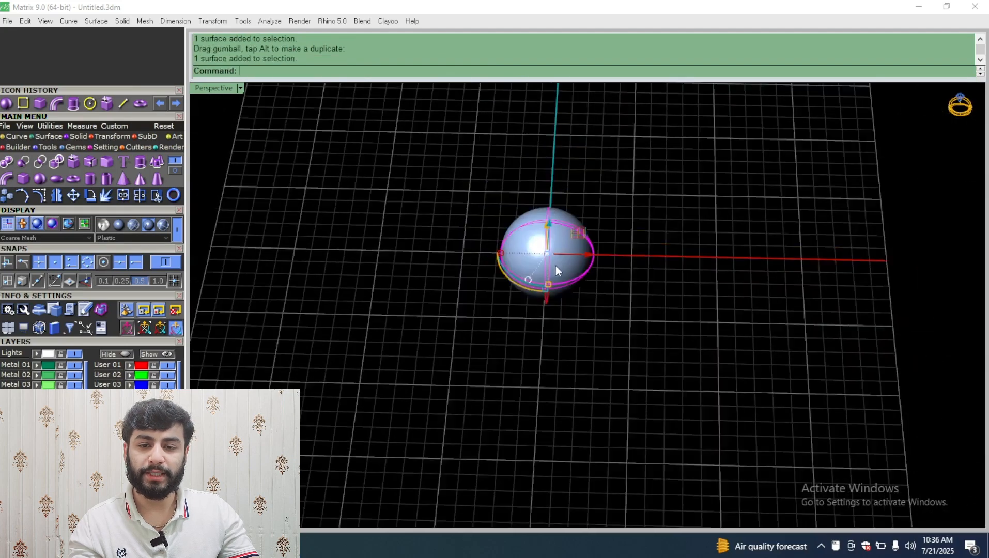
pyautogui.rightClick(592, 164)
pyautogui.press('Escape')
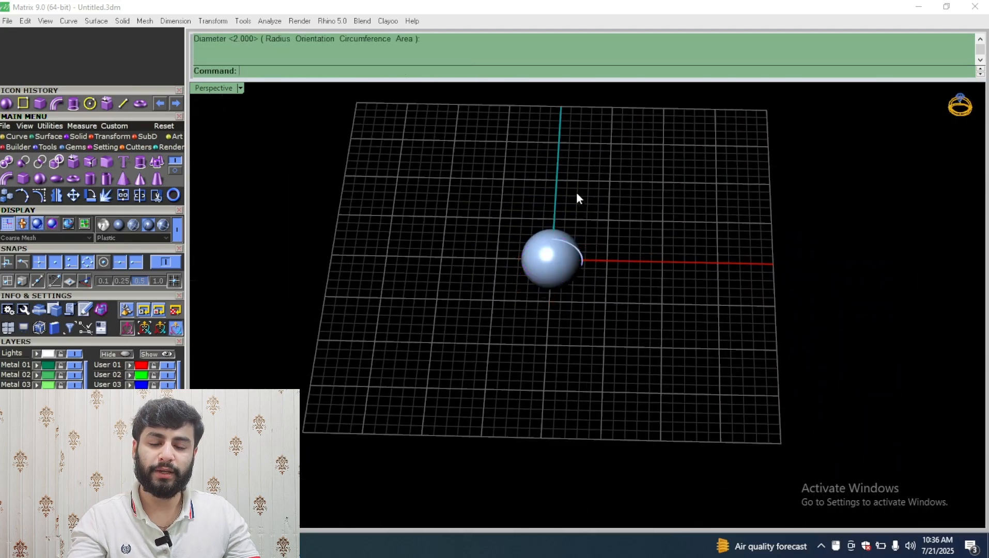
pyautogui.moveTo(576, 192); pyautogui.dragTo(563, 167, button='right')
pyautogui.scroll(-4, 573, 239)
pyautogui.scroll(8, 585, 239)
pyautogui.click(529, 261)
pyautogui.scroll(7, 515, 257)
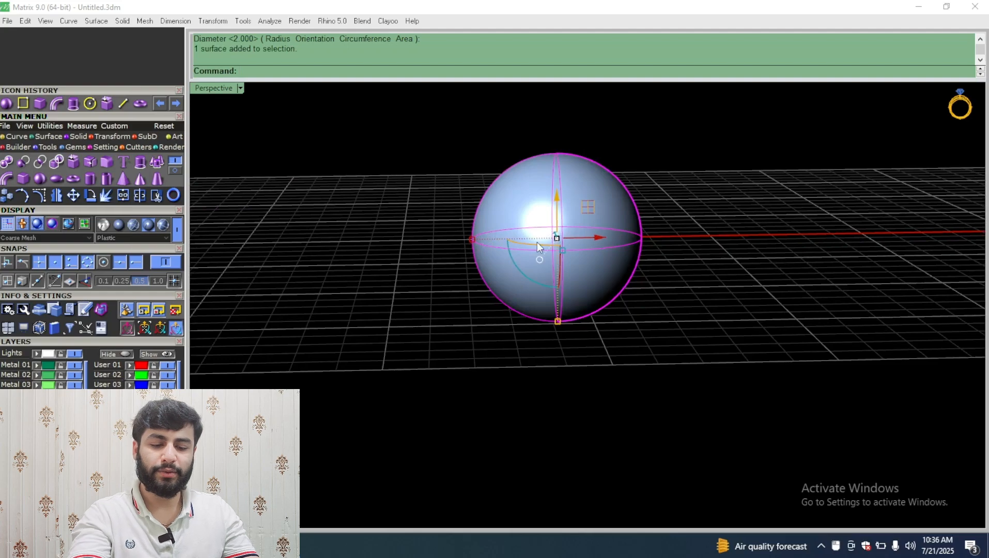
pyautogui.click(398, 194)
# Create a second sphere with a diameter of 0.5 mm on the X axis line, on the negative side of the large sphere
pyautogui.click(40, 179)
pyautogui.moveTo(310, 207); pyautogui.dragTo(291, 273, button='right')
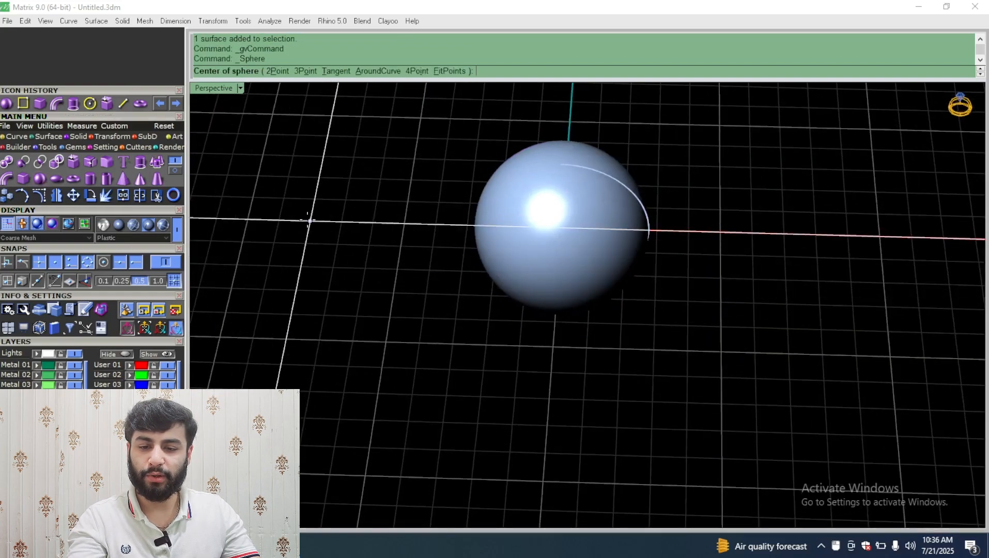
pyautogui.write('.5')
pyautogui.press('Return')
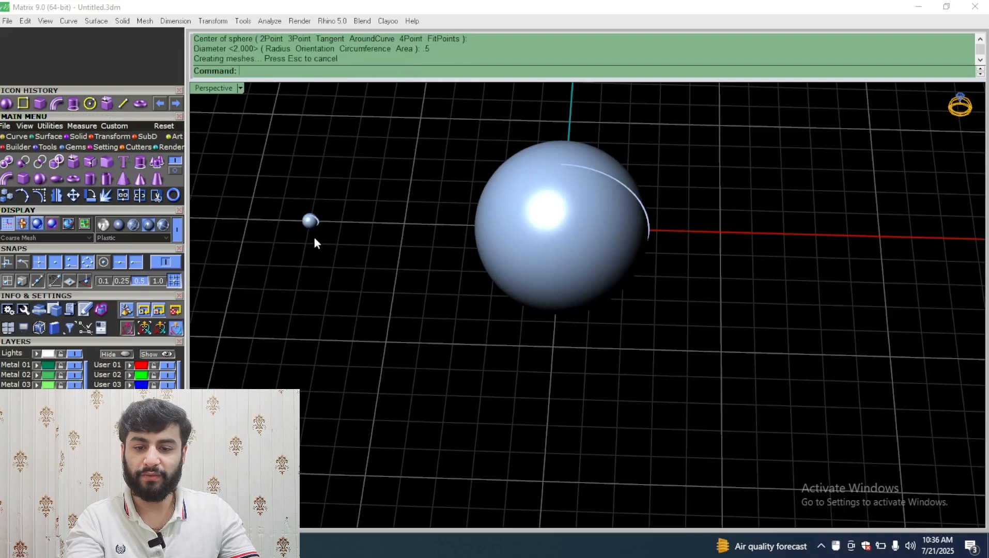
# Compare the small sphere with the large one, and delete both spheres
pyautogui.scroll(4, 341, 210)
pyautogui.scroll(-5, 459, 287)
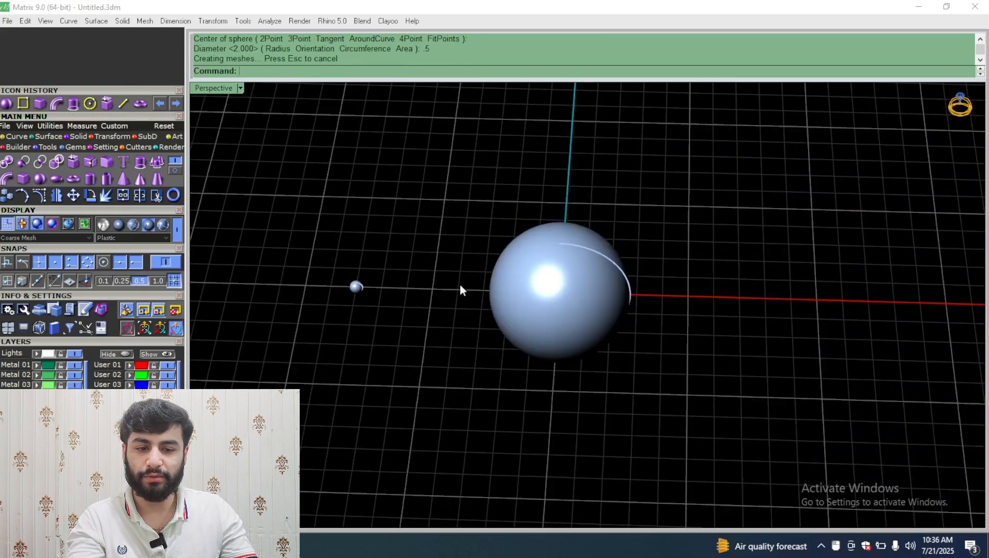
pyautogui.press('Delete')
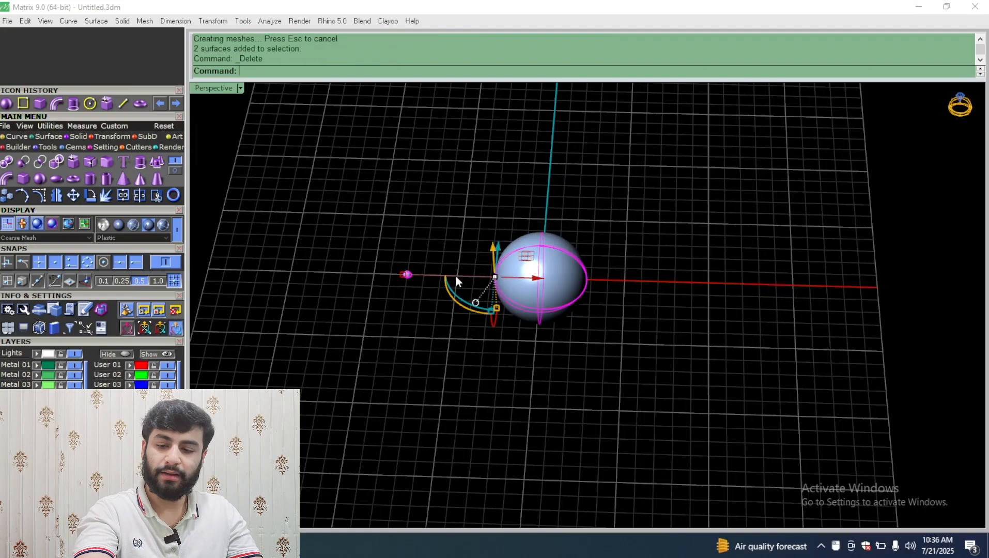
# Create an ellipsoid centred on 0,0,0 with freehand axes, elongated along the X axis, and select it
pyautogui.click(53, 176)
pyautogui.moveTo(503, 234); pyautogui.dragTo(497, 282, button='right')
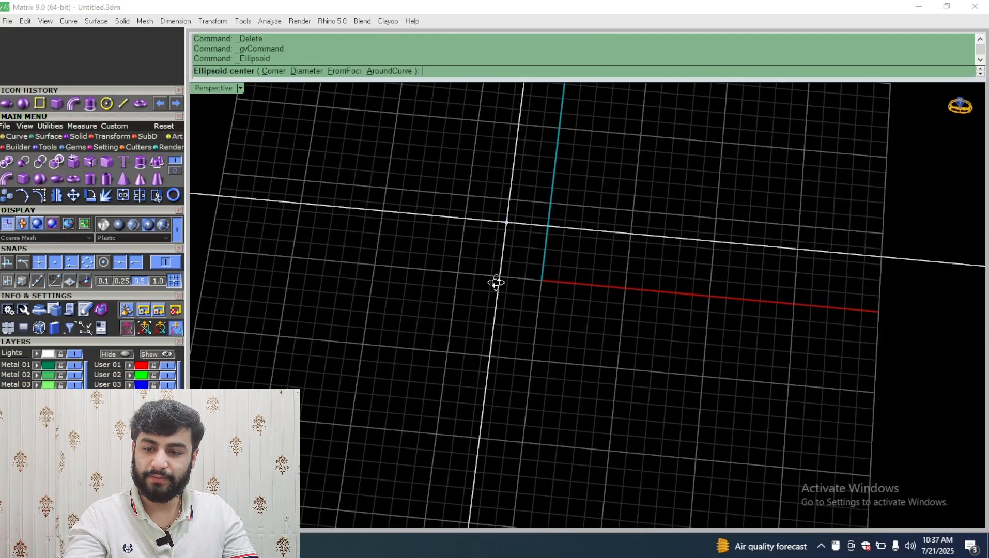
pyautogui.write('0,0,0')
pyautogui.press('Return')
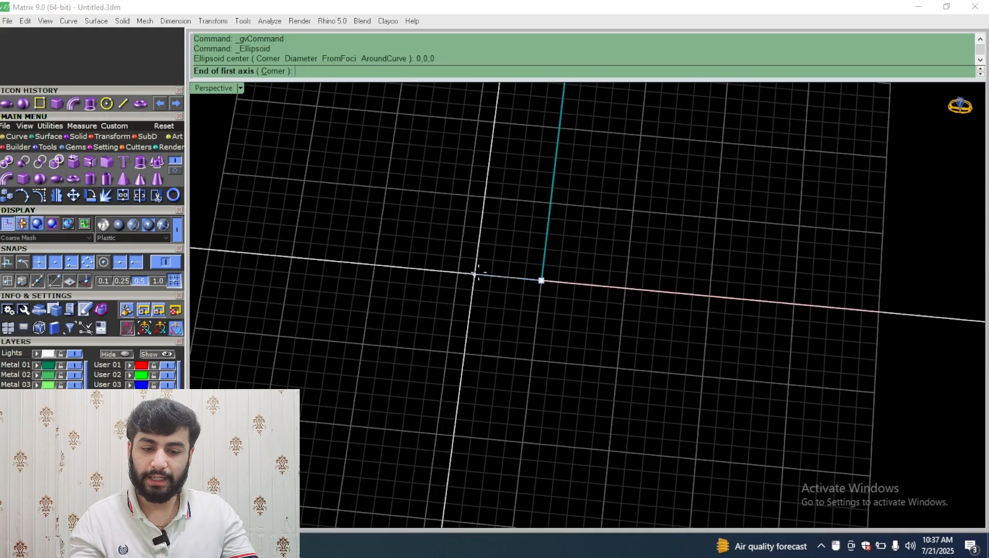
pyautogui.click(491, 243)
pyautogui.moveTo(426, 324); pyautogui.dragTo(558, 303, button='right')
pyautogui.click(627, 259)
pyautogui.click(552, 250)
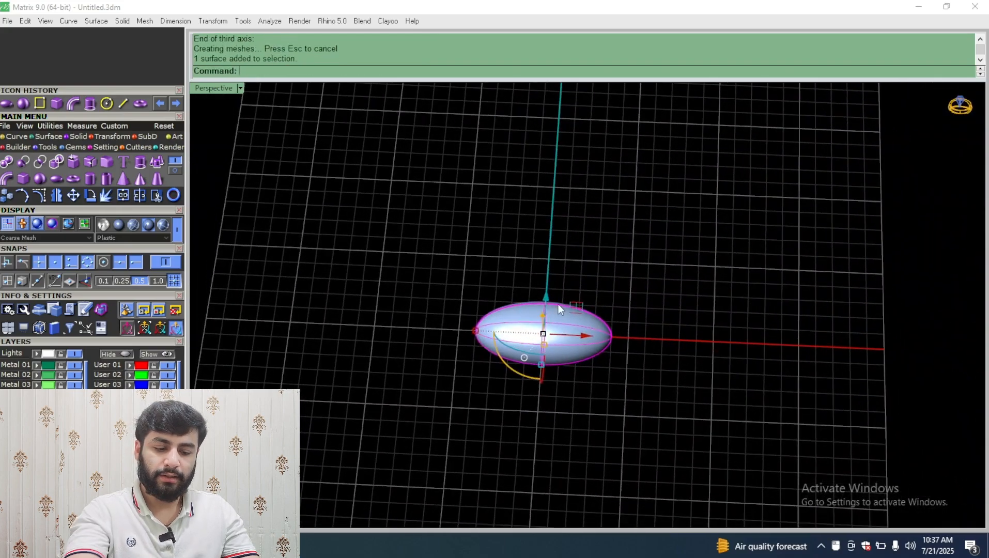
# Delete the ellipsoid and create a torus centred on 0,0,0 with a large freehand radius and a very thin tube
pyautogui.press('Delete')
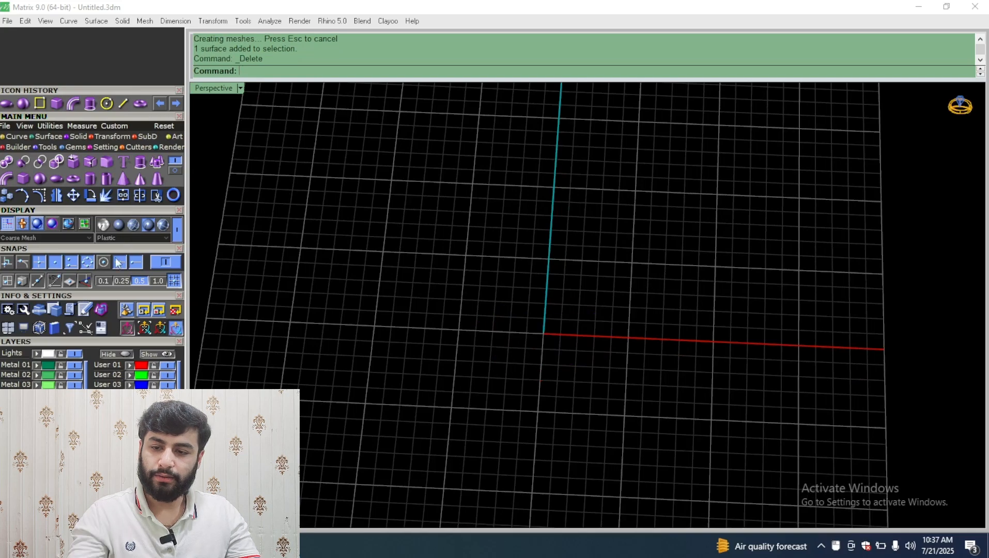
pyautogui.click(73, 177)
pyautogui.write('0,0,0')
pyautogui.press('Return')
pyautogui.click(747, 278)
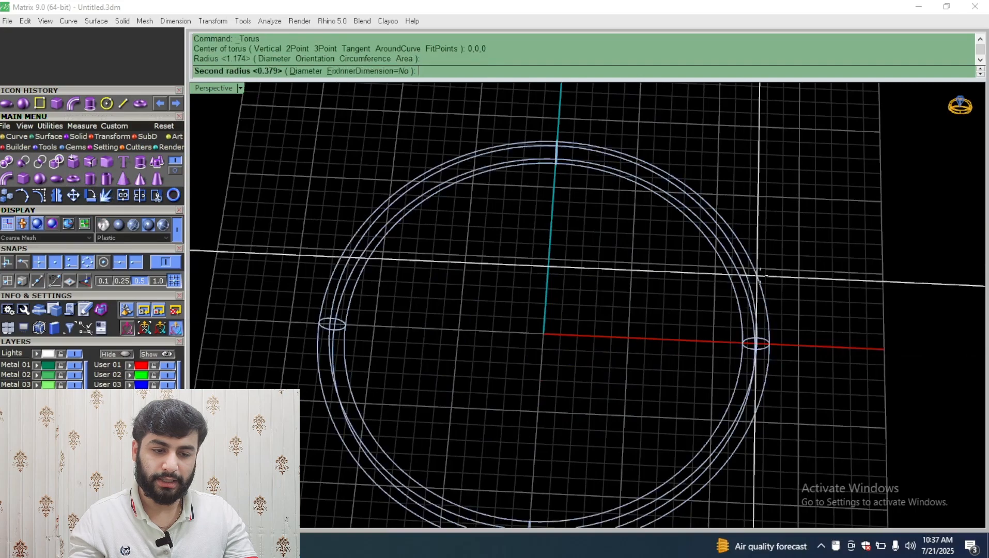
pyautogui.scroll(8, 754, 292)
pyautogui.click(754, 294)
pyautogui.scroll(-8, 723, 315)
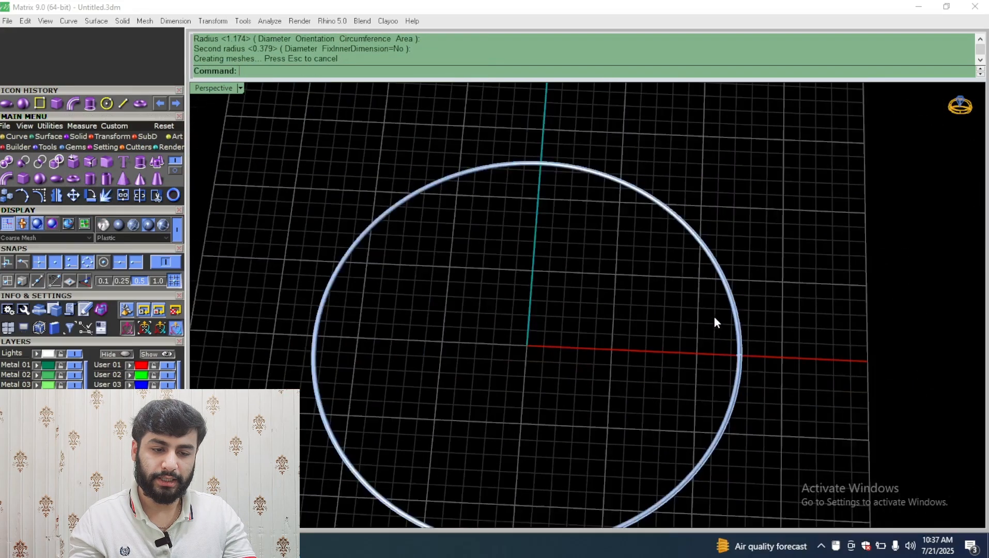
# Inspect the torus ring up close from several angles, and delete it
pyautogui.scroll(-2, 715, 320)
pyautogui.scroll(8, 718, 414)
pyautogui.click(714, 420)
pyautogui.moveTo(713, 421); pyautogui.dragTo(653, 319, button='right')
pyautogui.click(654, 316)
pyautogui.scroll(5, 717, 306)
pyautogui.moveTo(670, 234); pyautogui.dragTo(740, 325, button='right')
pyautogui.click(714, 302)
pyautogui.scroll(-5, 713, 302)
pyautogui.press('Delete')
pyautogui.scroll(2, 669, 237)
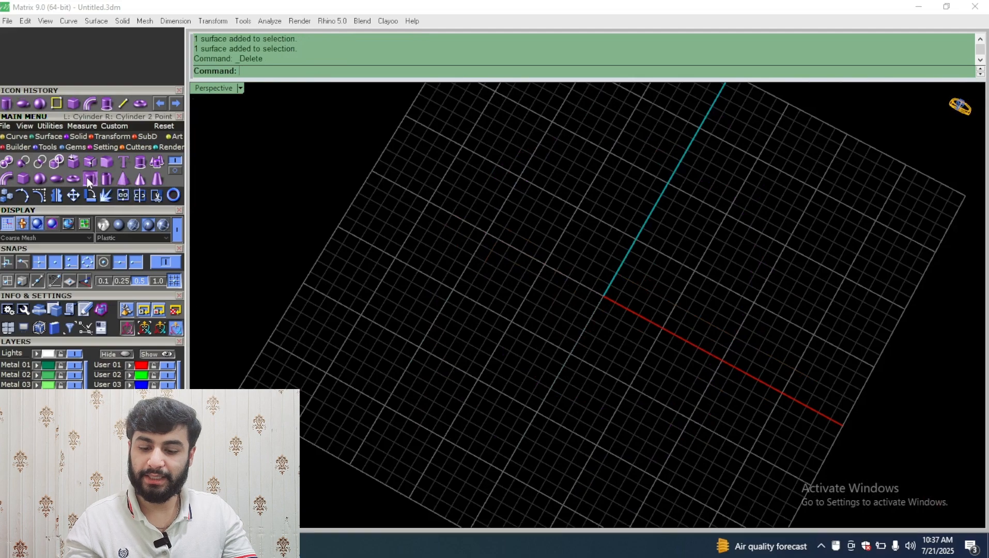
# Create a solid vertical cylinder centred on 0,0,0 with a freehand diameter and height, extending to both sides of the base
pyautogui.write('0')
pyautogui.press('Return')
pyautogui.moveTo(515, 380); pyautogui.dragTo(578, 304, button='right')
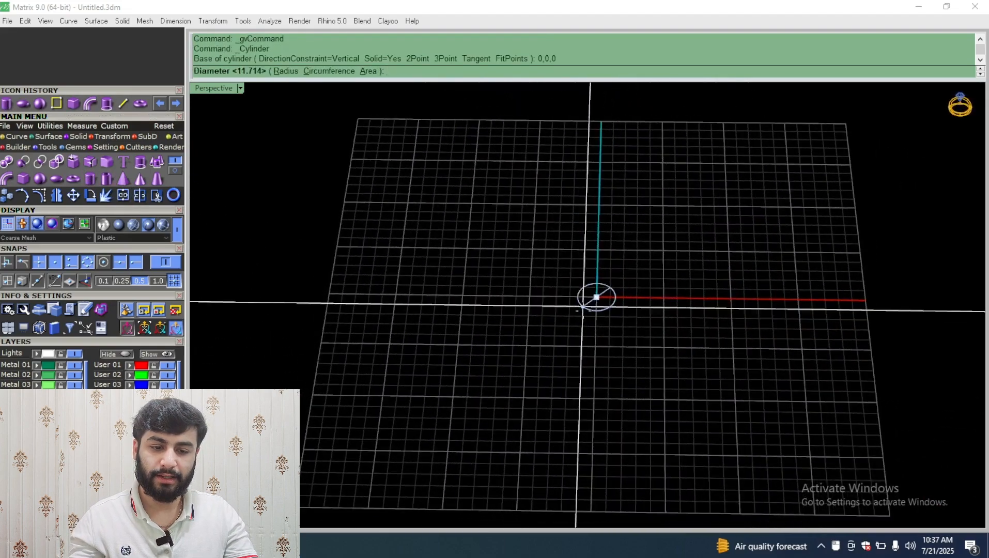
pyautogui.click(589, 322)
pyautogui.click(599, 268)
pyautogui.moveTo(599, 268)
pyautogui.mouseDown(button='right')
pyautogui.moveTo(538, 259)
pyautogui.moveTo(467, 315)
pyautogui.moveTo(607, 415)
pyautogui.moveTo(633, 289)
pyautogui.mouseUp(button='right')
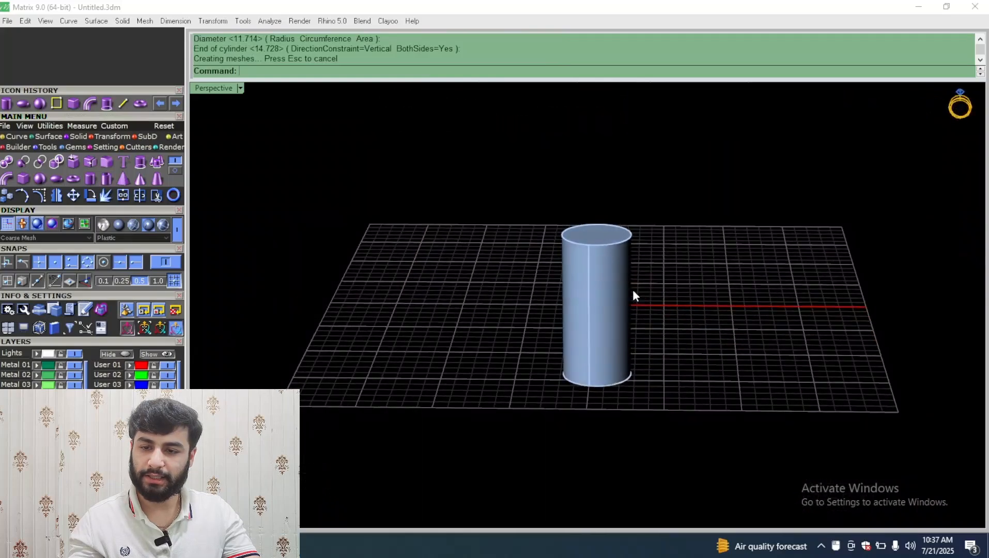
# Undo the cylinder and create a solid vertical tube centred on 0,0,0 with a freehand radius, thin wall and one-sided upward height
pyautogui.hotkey('ctrl', 'z')
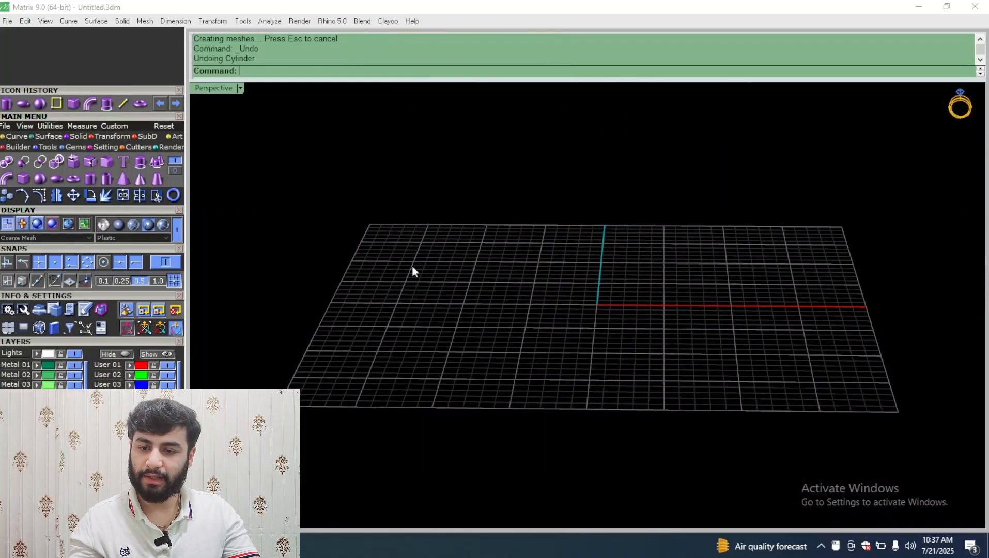
pyautogui.click(103, 177)
pyautogui.moveTo(497, 238); pyautogui.dragTo(479, 366, button='right')
pyautogui.write('0')
pyautogui.press('Return')
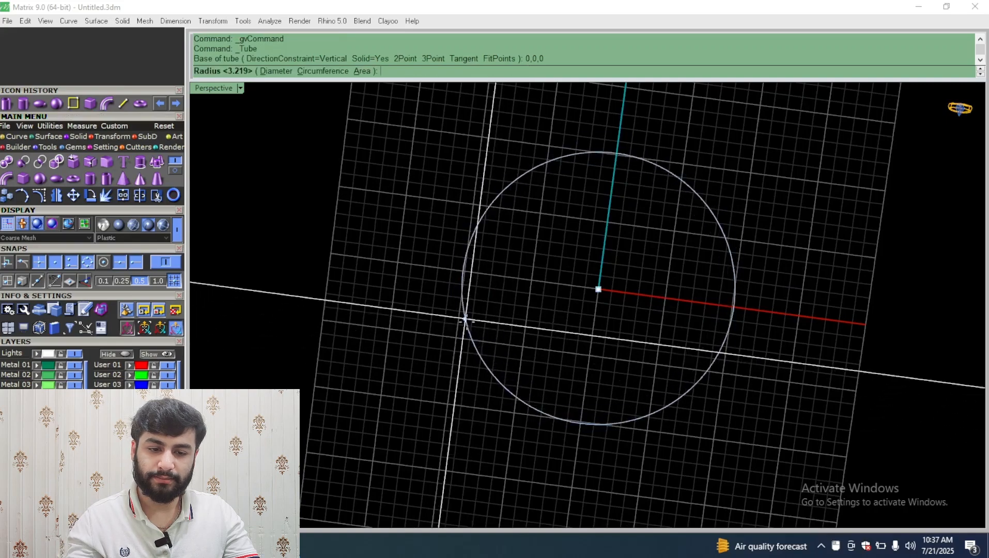
pyautogui.click(464, 319)
pyautogui.click(475, 321)
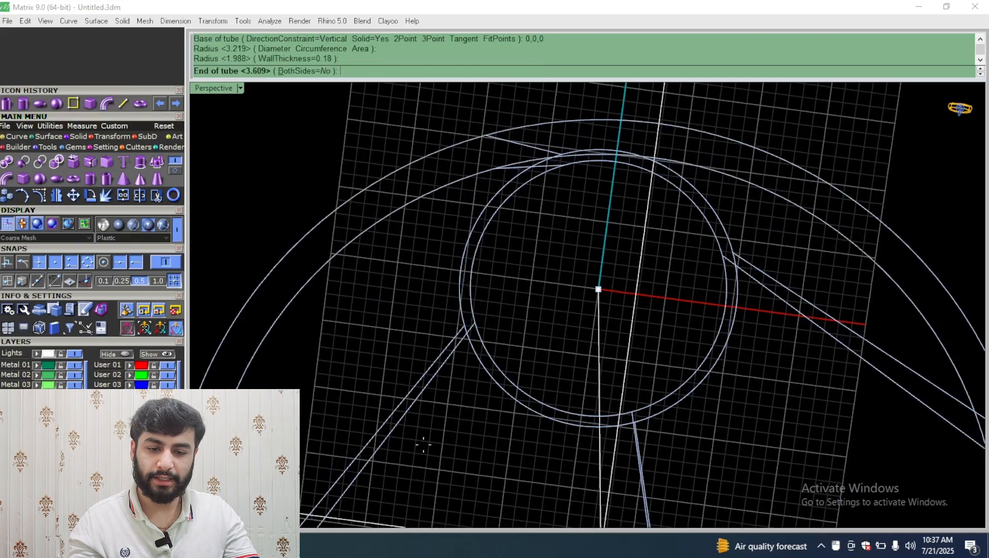
pyautogui.moveTo(476, 321)
pyautogui.mouseDown(button='right')
pyautogui.moveTo(466, 259)
pyautogui.moveTo(546, 117)
pyautogui.moveTo(567, 311)
pyautogui.moveTo(555, 346)
pyautogui.moveTo(537, 278)
pyautogui.mouseUp(button='right')
pyautogui.click(546, 117)
# Inspect the tube's open end from above and undo the tube
pyautogui.scroll(6, 508, 246)
pyautogui.scroll(-7, 543, 222)
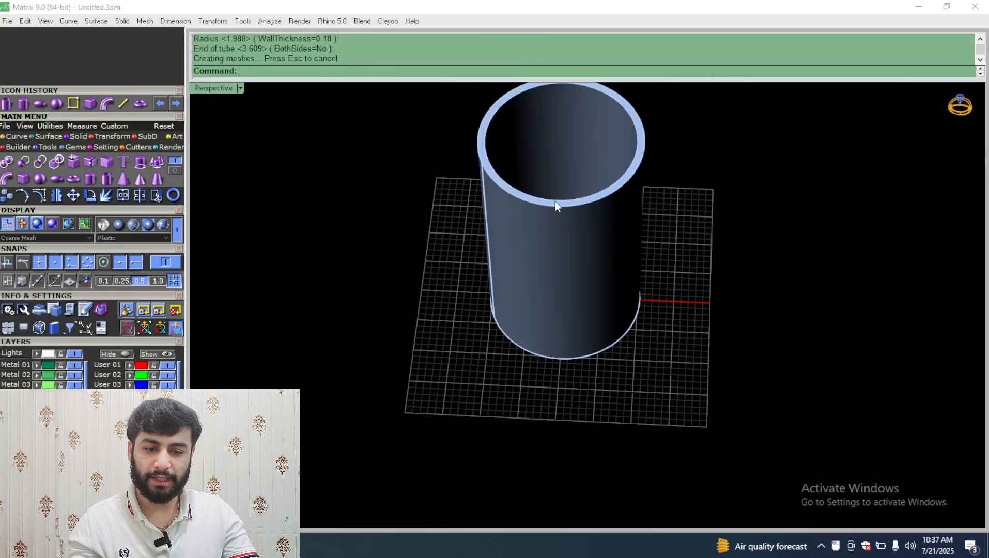
pyautogui.moveTo(557, 205); pyautogui.dragTo(556, 240, button='right')
pyautogui.hotkey('ctrl', 'z')
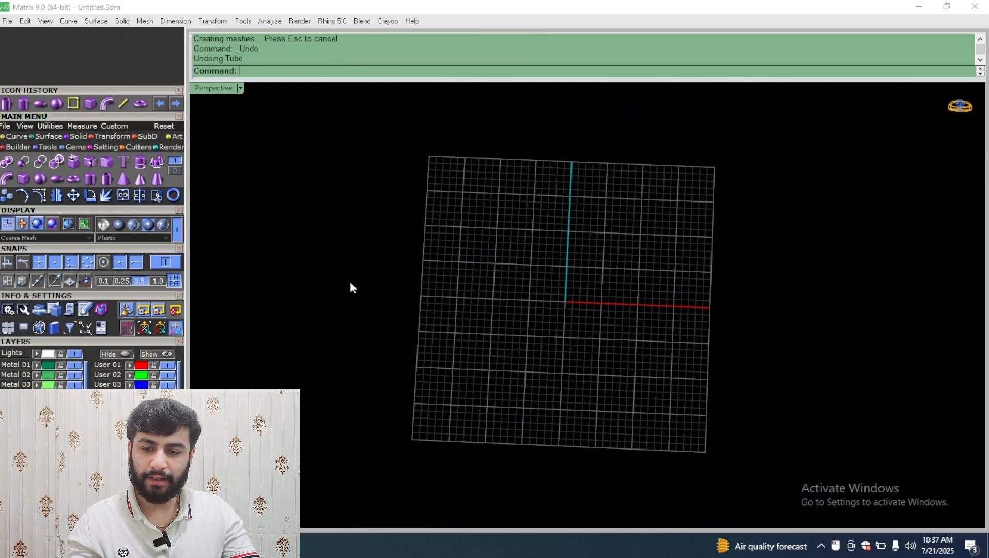
# Create a solid four-sided pyramid centred on 0,0,0 with freehand base corners on the axes, placing its apex in the Through Finger view
pyautogui.click(118, 176)
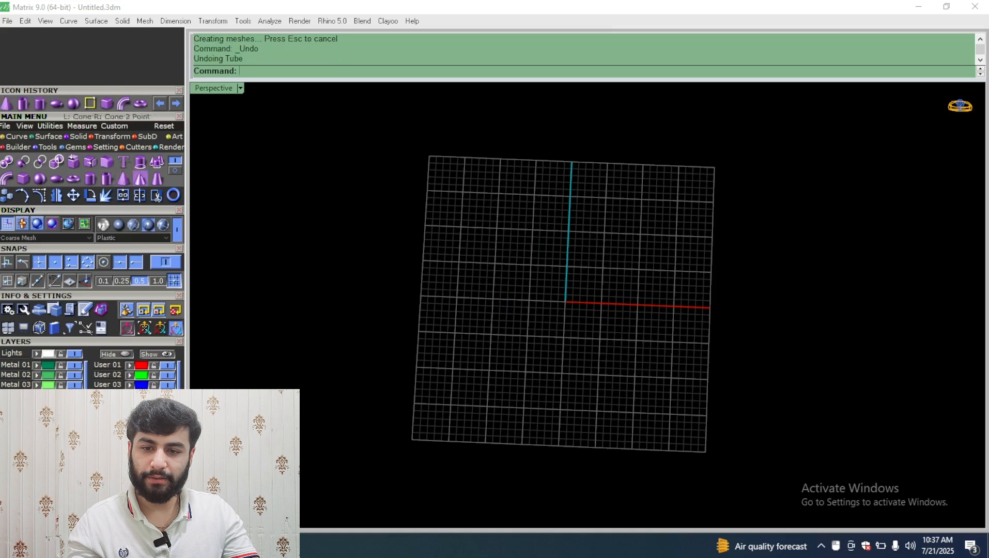
pyautogui.click(331, 71)
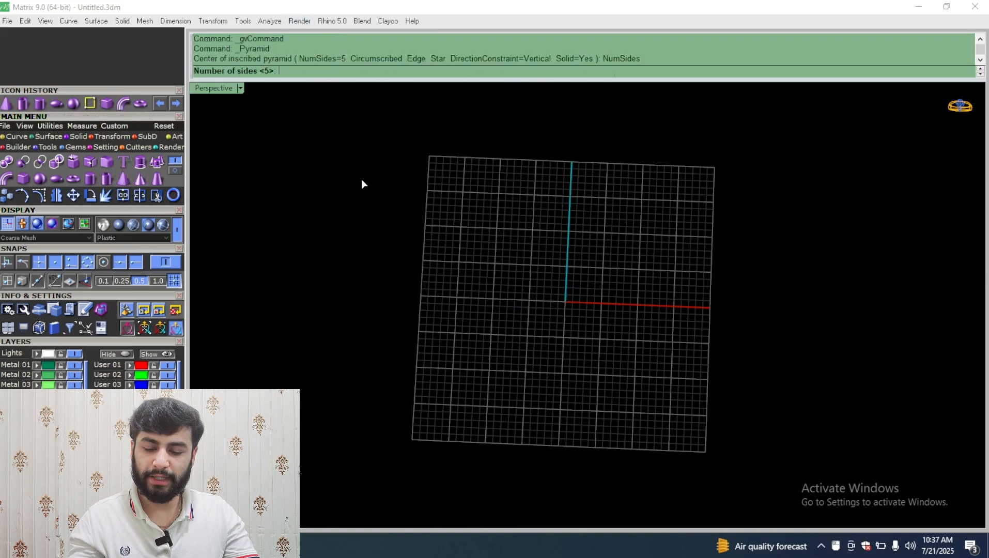
pyautogui.write('4')
pyautogui.press('Return')
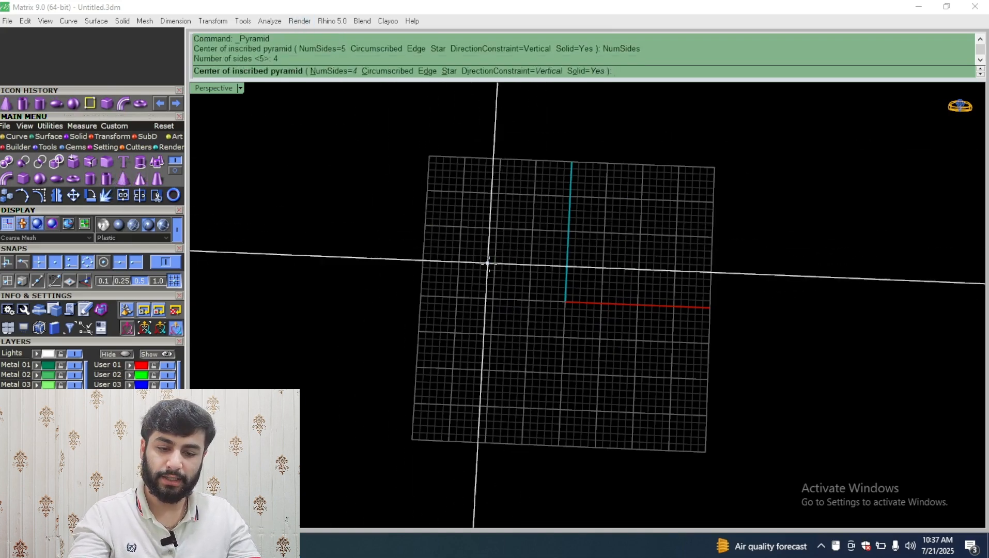
pyautogui.write('0,0,0')
pyautogui.press('Return')
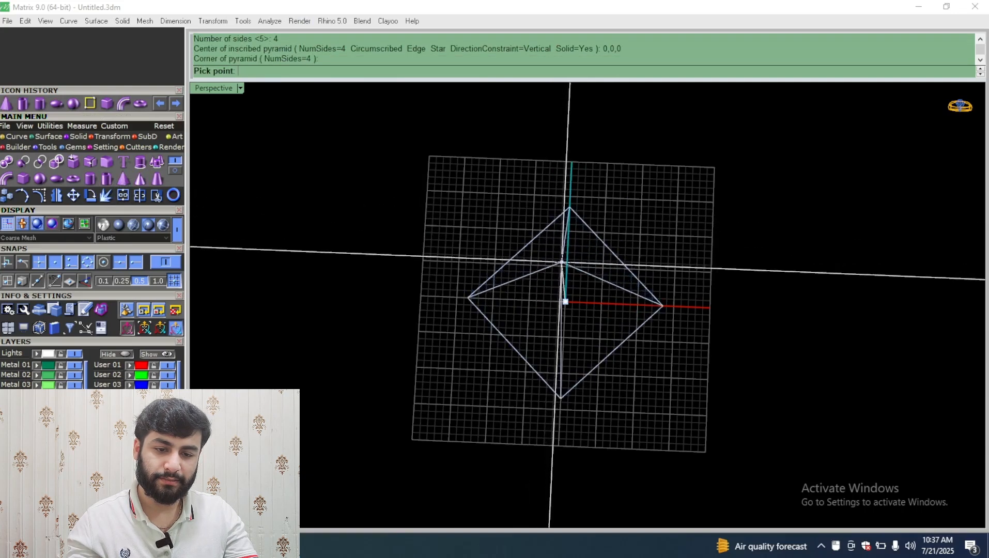
pyautogui.doubleClick(221, 89)
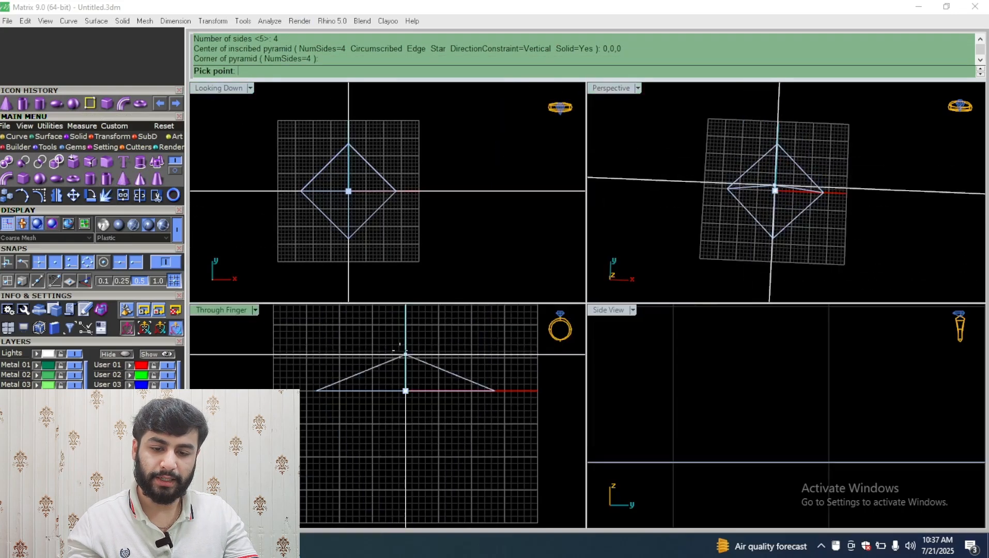
pyautogui.moveTo(402, 333); pyautogui.dragTo(391, 455, button='right')
pyautogui.click(393, 397)
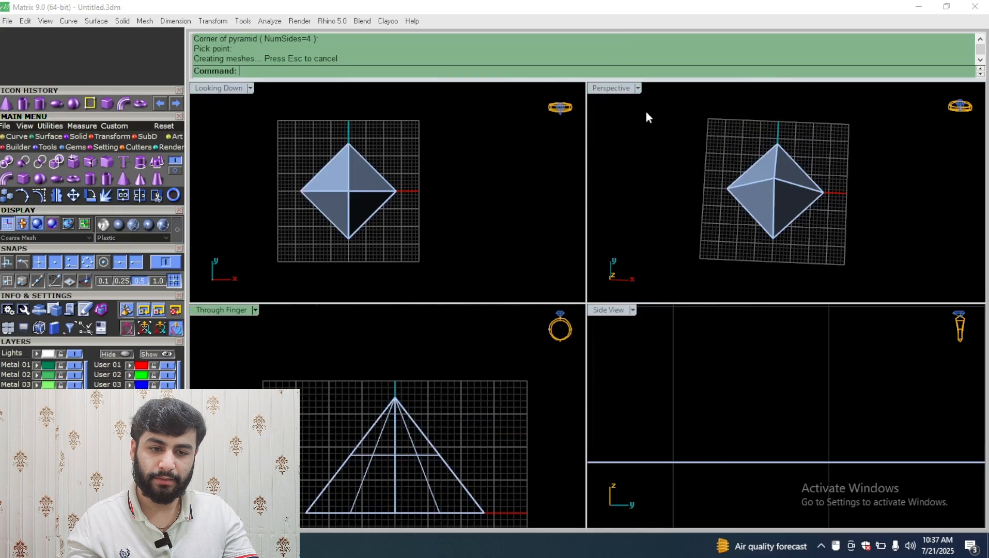
# Maximize the Perspective view, select the pyramid to show its edges, and clear the selection
pyautogui.doubleClick(614, 89)
pyautogui.moveTo(618, 135); pyautogui.dragTo(597, 223, button='right')
pyautogui.click(569, 336)
pyautogui.press('Escape')
pyautogui.click(565, 237)
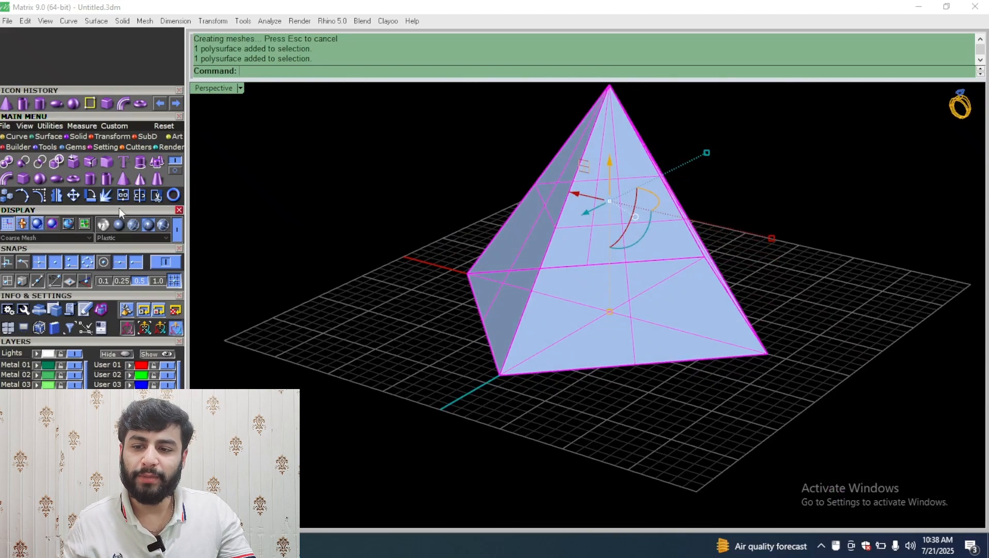
pyautogui.click(363, 156)
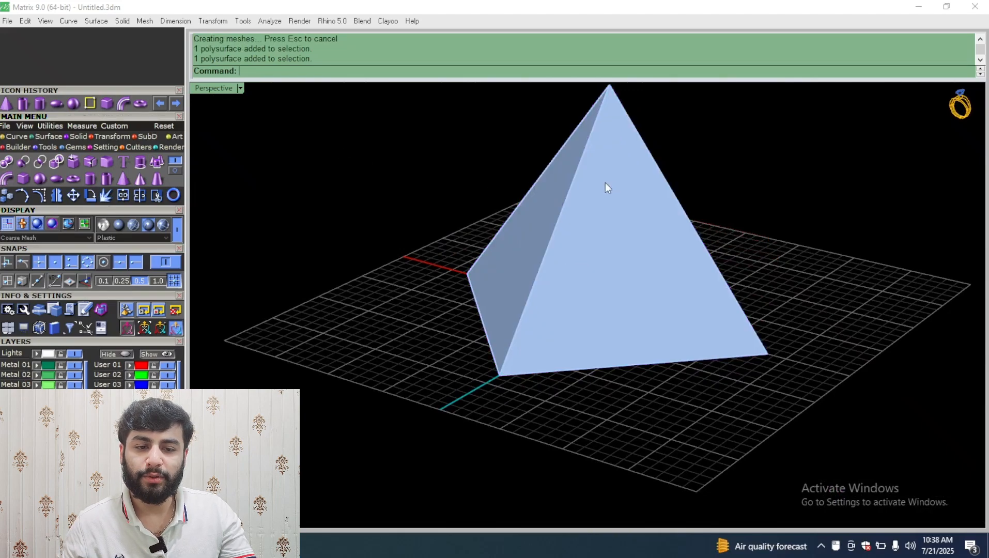
# Examine the pyramid's side faces and pointed apex up close and from several angles
pyautogui.scroll(5, 605, 182)
pyautogui.moveTo(605, 183); pyautogui.dragTo(584, 341, button='right')
pyautogui.scroll(-6, 535, 292)
pyautogui.scroll(6, 535, 292)
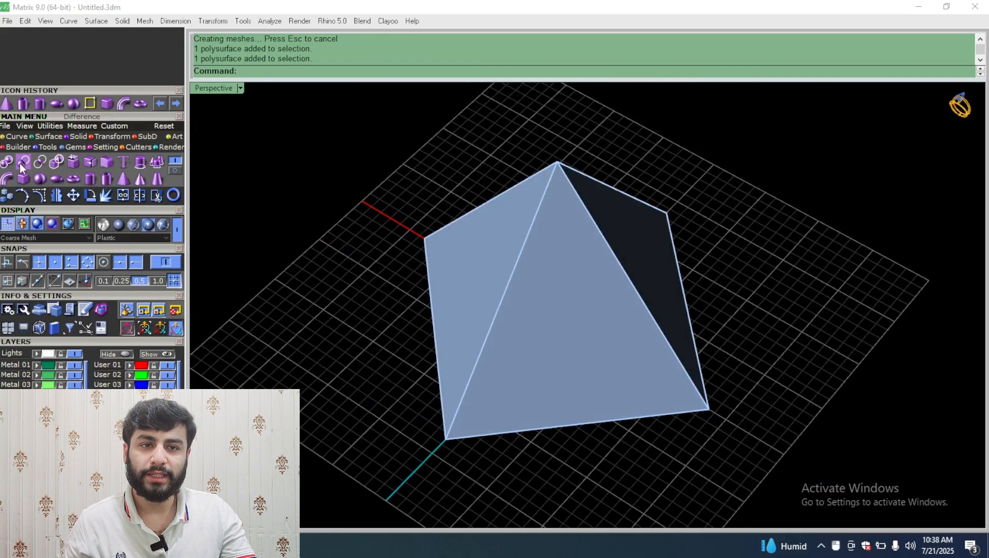
pyautogui.click(557, 297)
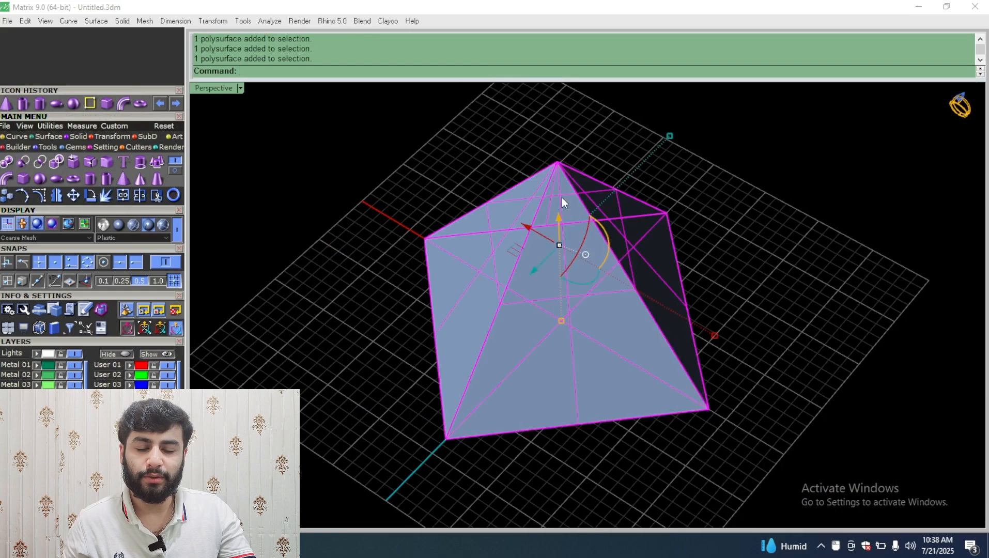
pyautogui.click(414, 156)
pyautogui.scroll(5, 590, 238)
pyautogui.moveTo(592, 266); pyautogui.dragTo(570, 279, button='right')
pyautogui.scroll(-6, 569, 223)
pyautogui.scroll(3, 527, 148)
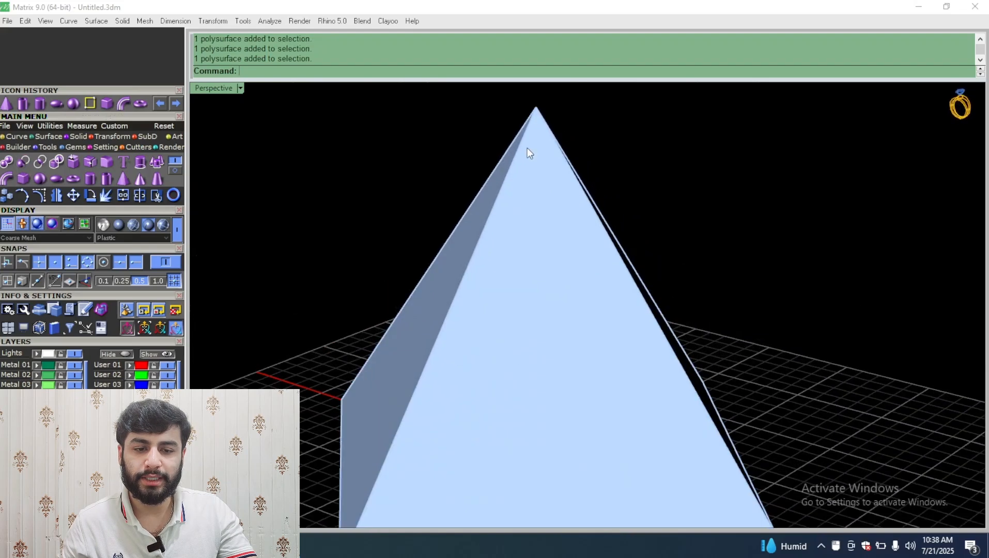
pyautogui.scroll(-5, 541, 200)
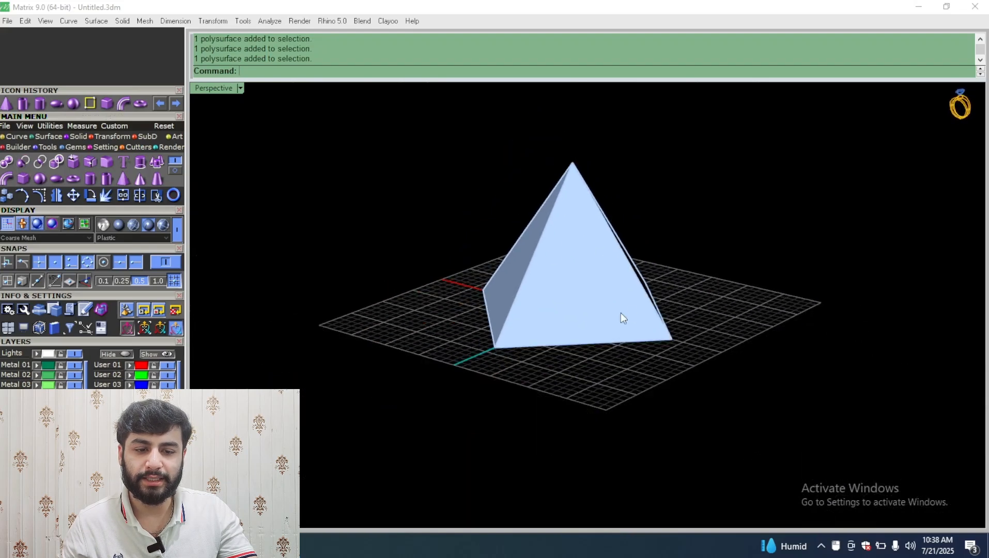
pyautogui.moveTo(614, 276); pyautogui.dragTo(606, 234, button='right')
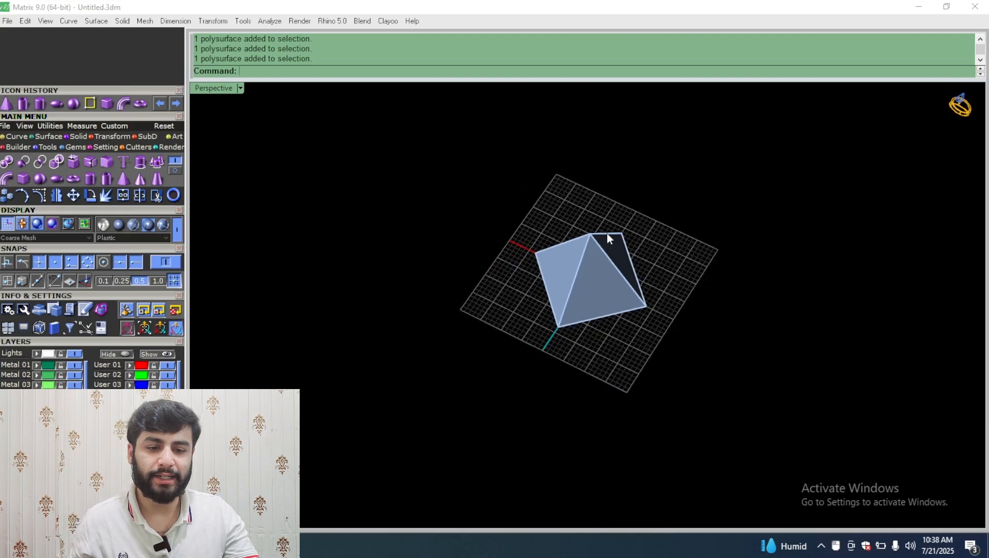
# Delete the pyramid and create a solid vertical cone centred on 0,0,0 with a freehand radius and upward height
pyautogui.click(610, 285)
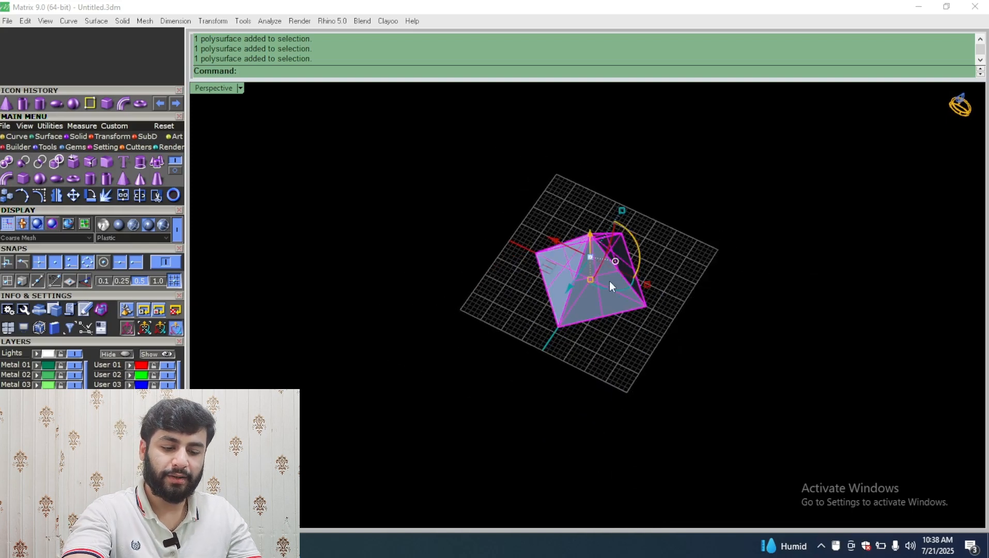
pyautogui.press('Delete')
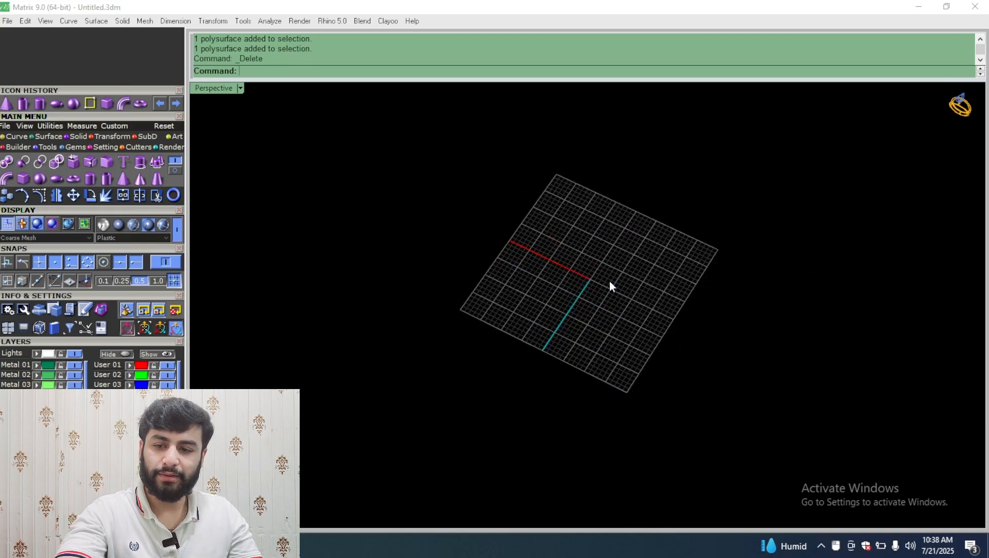
pyautogui.click(137, 181)
pyautogui.write('0,0,0')
pyautogui.press('Return')
pyautogui.click(538, 286)
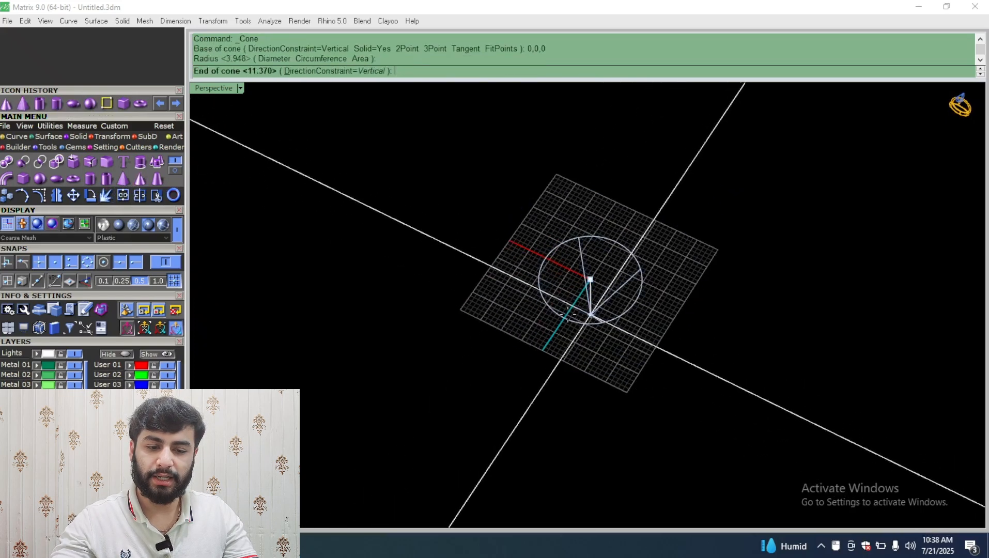
pyautogui.click(587, 218)
# Delete the cone and create a solid vertical truncated cone centred on 0,0,0 with a wide base and freehand upward height
pyautogui.click(580, 277)
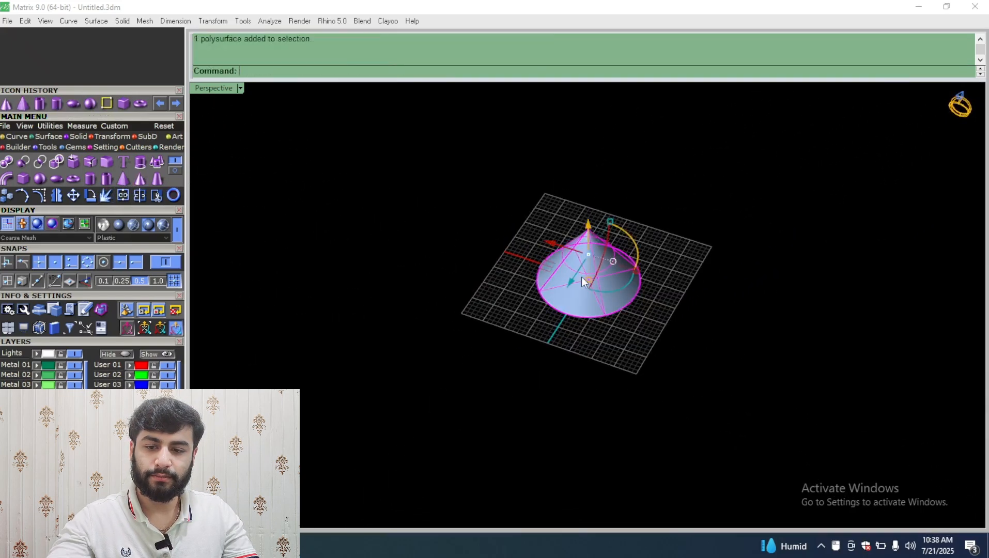
pyautogui.press('Delete')
pyautogui.click(157, 179)
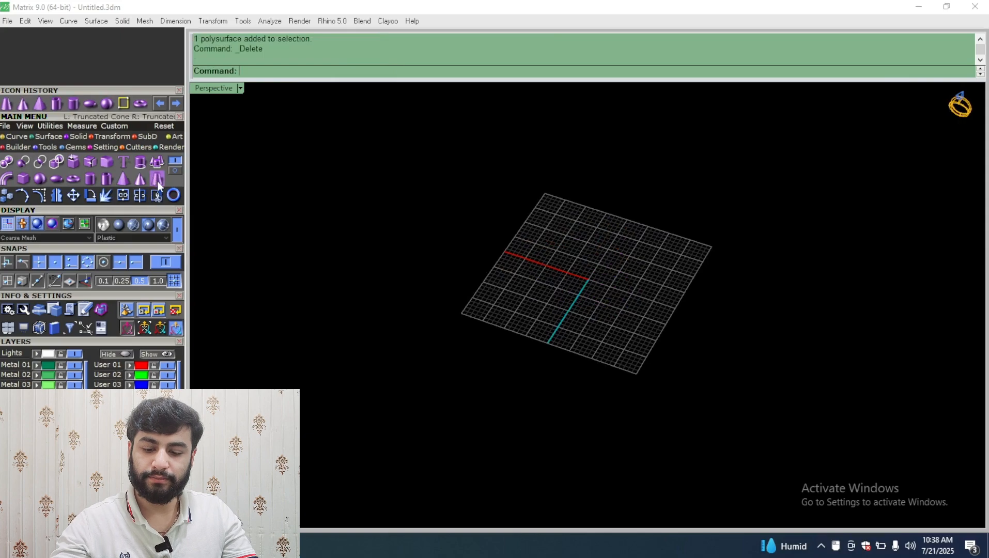
pyautogui.write('0,0,0')
pyautogui.press('Return')
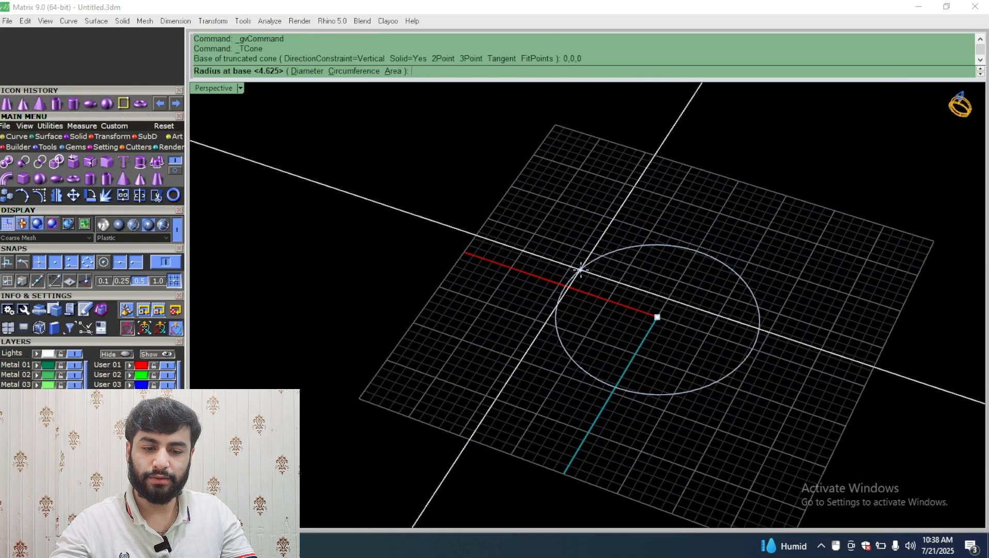
pyautogui.press('Return')
pyautogui.moveTo(578, 269); pyautogui.dragTo(654, 171, button='right')
pyautogui.click(653, 171)
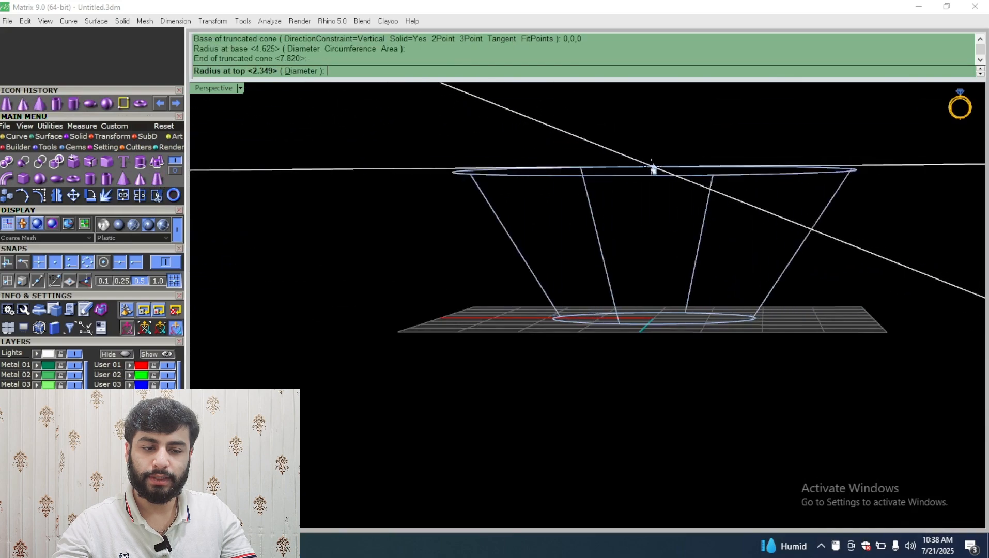
pyautogui.moveTo(650, 180); pyautogui.dragTo(645, 298, button='right')
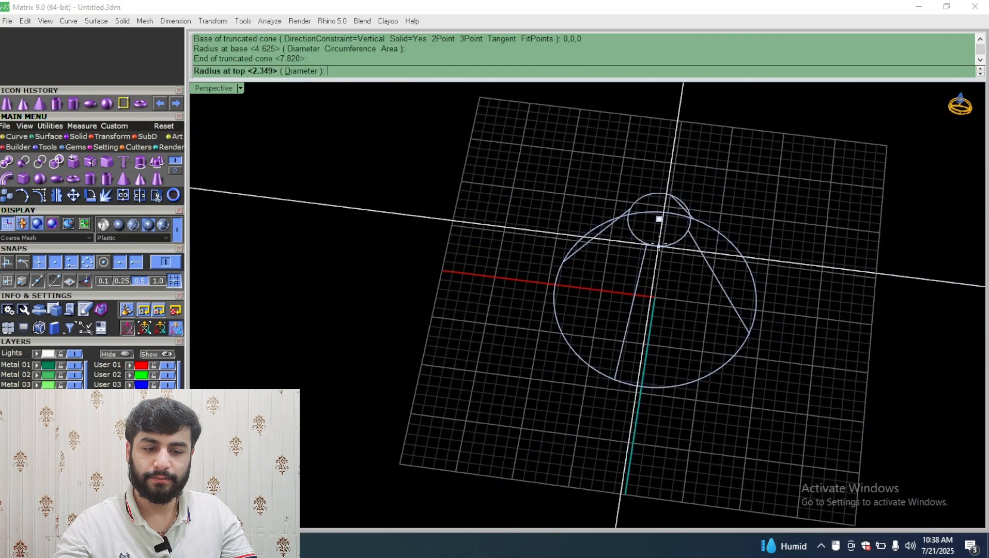